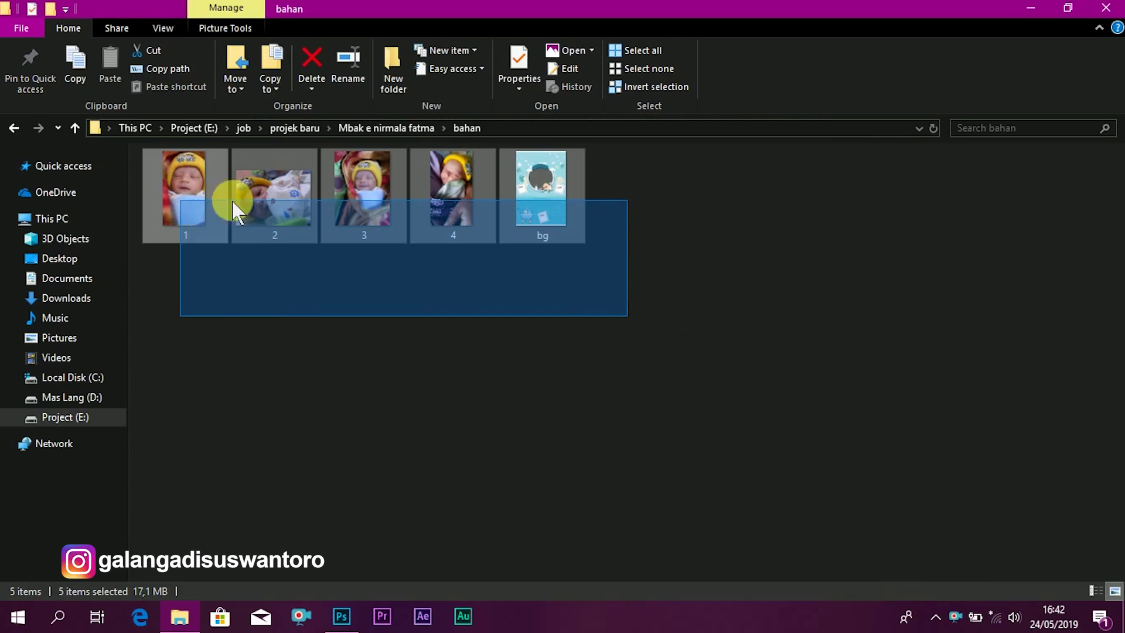
- Drag photos 1–4 and bg from the bahan folder onto Photoshop to open them
left_click_drag(534, 170, 360, 73)
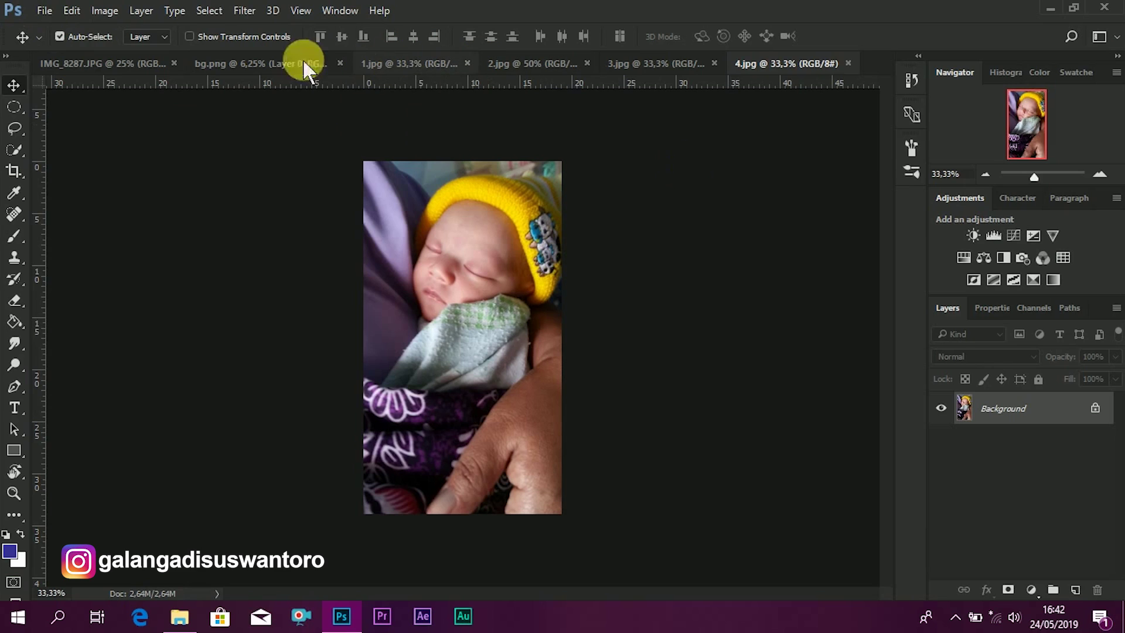
- Create a new white document, 20 × 30 cm at 300 pixels/centimetre
left_click(44, 10)
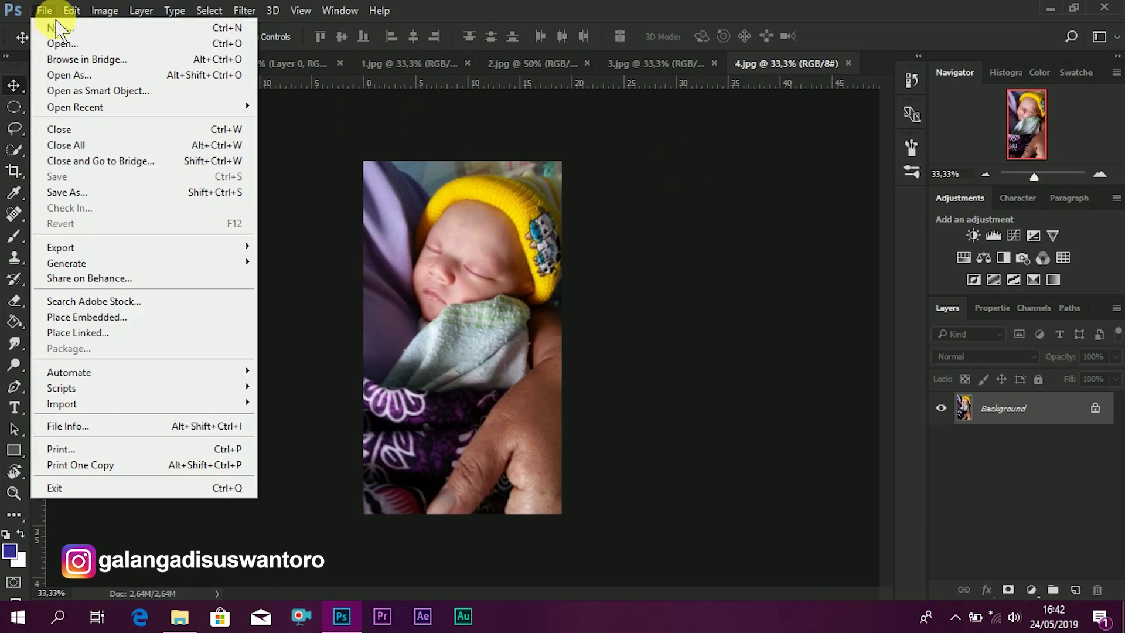
left_click(454, 226)
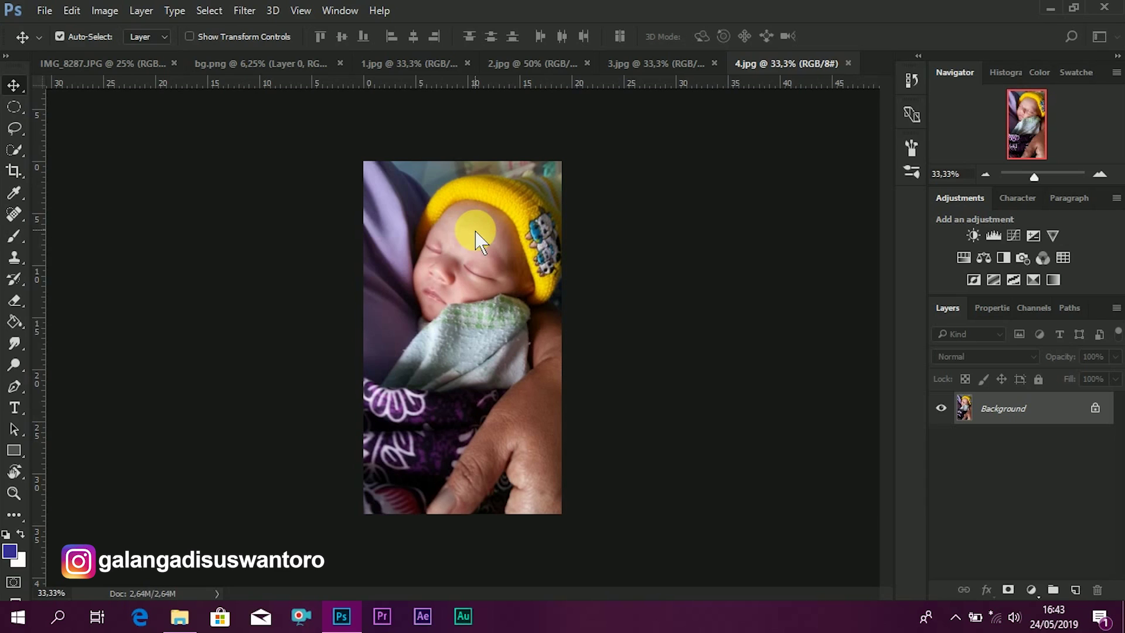
key("ctrl+n")
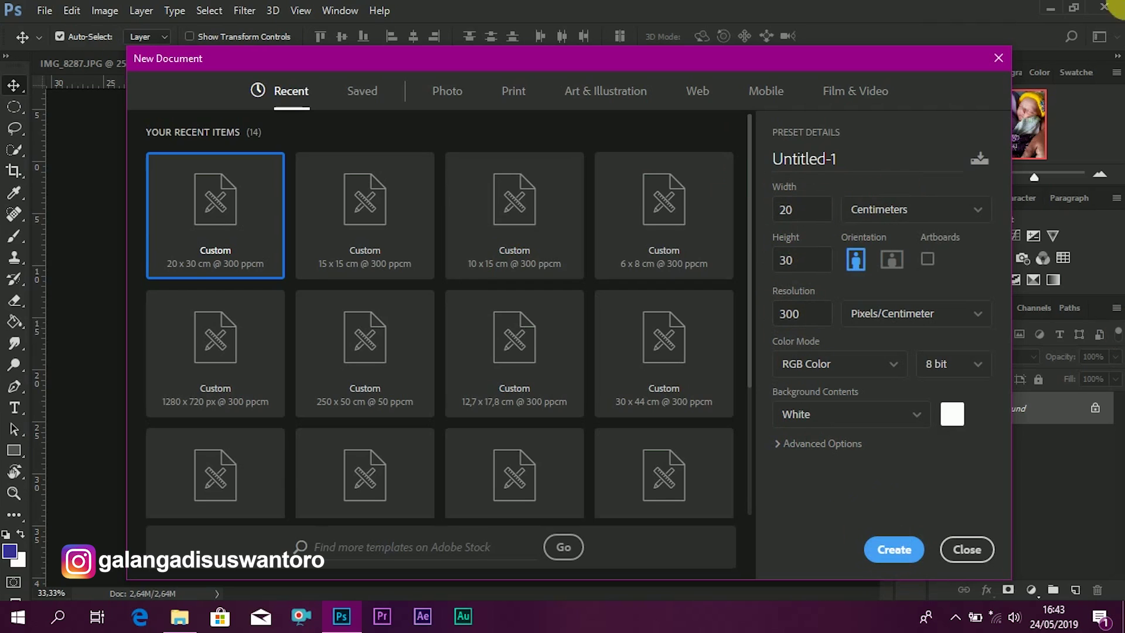
key("Escape")
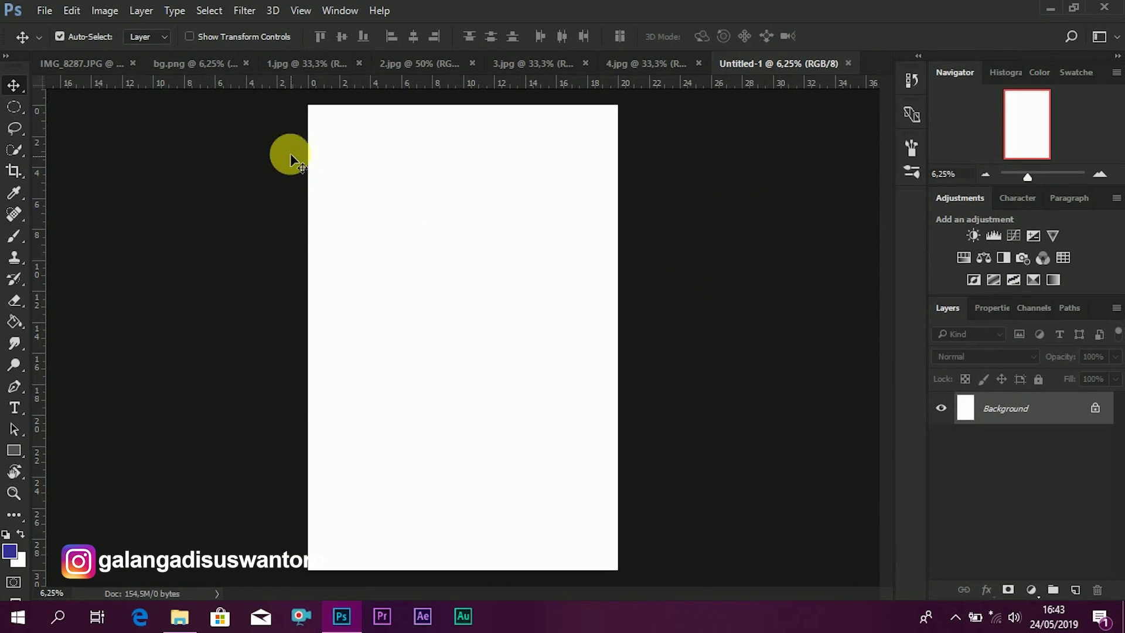
- Copy the bg artwork into Untitled-1 as Layer 1, then close bg.png and IMG_8287.JPG
left_click(190, 65)
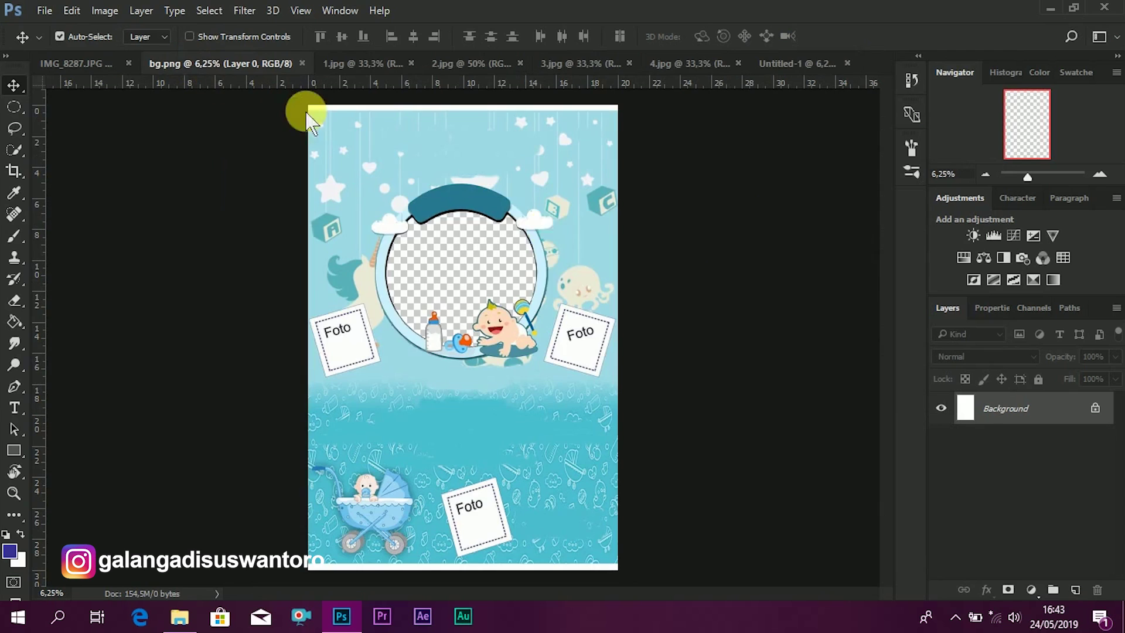
left_click_drag(553, 289, 530, 264)
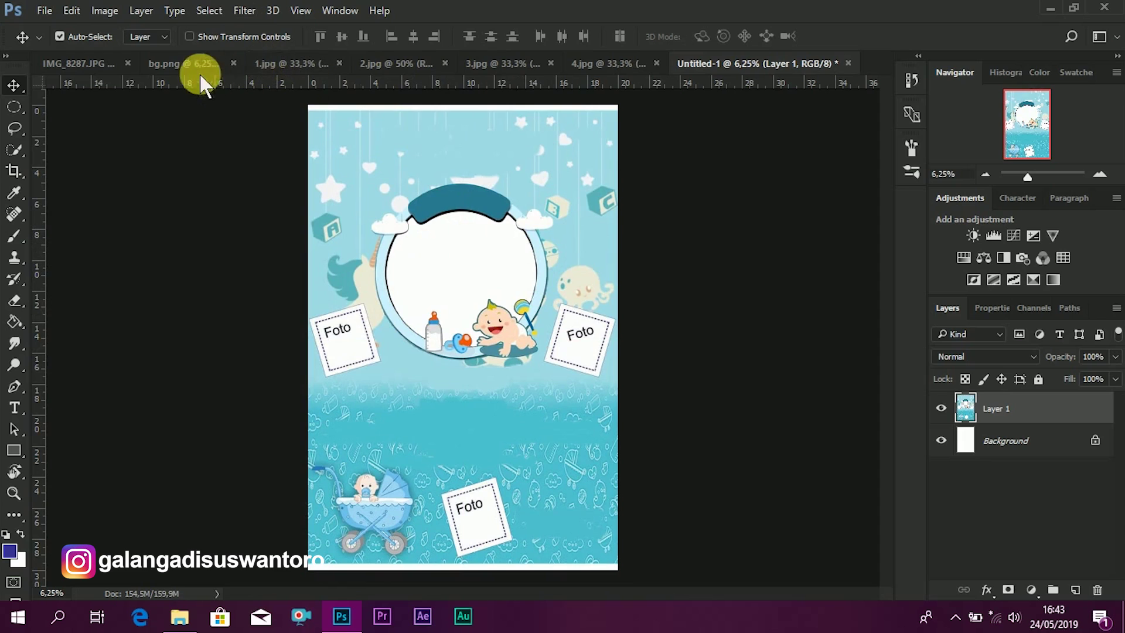
left_click(237, 68)
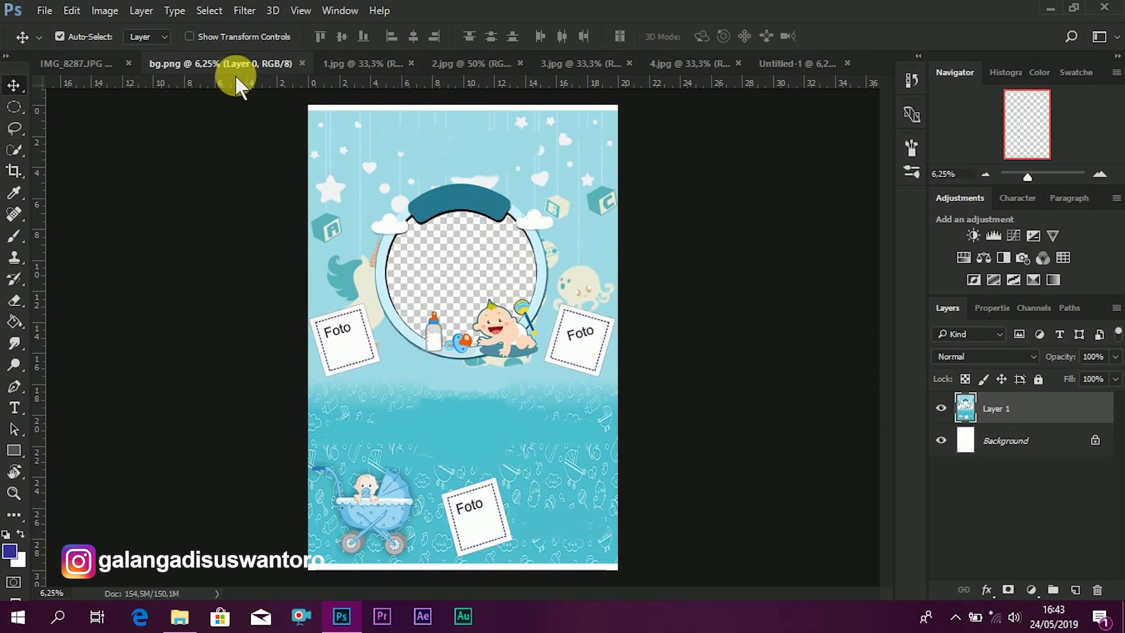
left_click(302, 63)
left_click(103, 63)
left_click(181, 62)
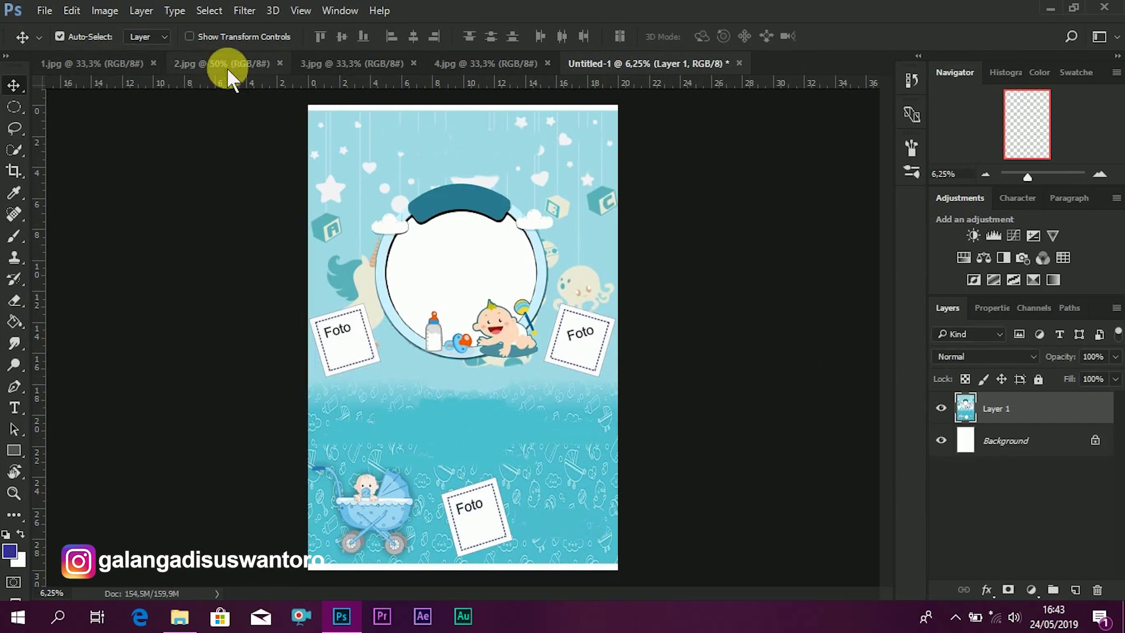
- Look through the photo tabs and drag 1.jpg into Untitled-1 as Layer 2
left_click(228, 62)
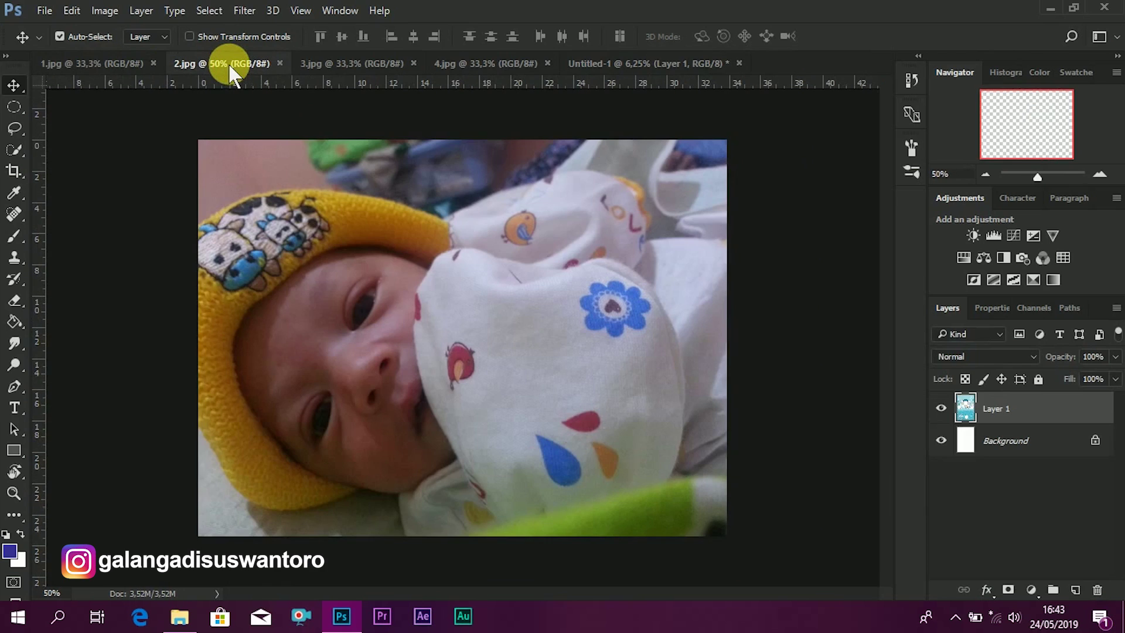
left_click(79, 62)
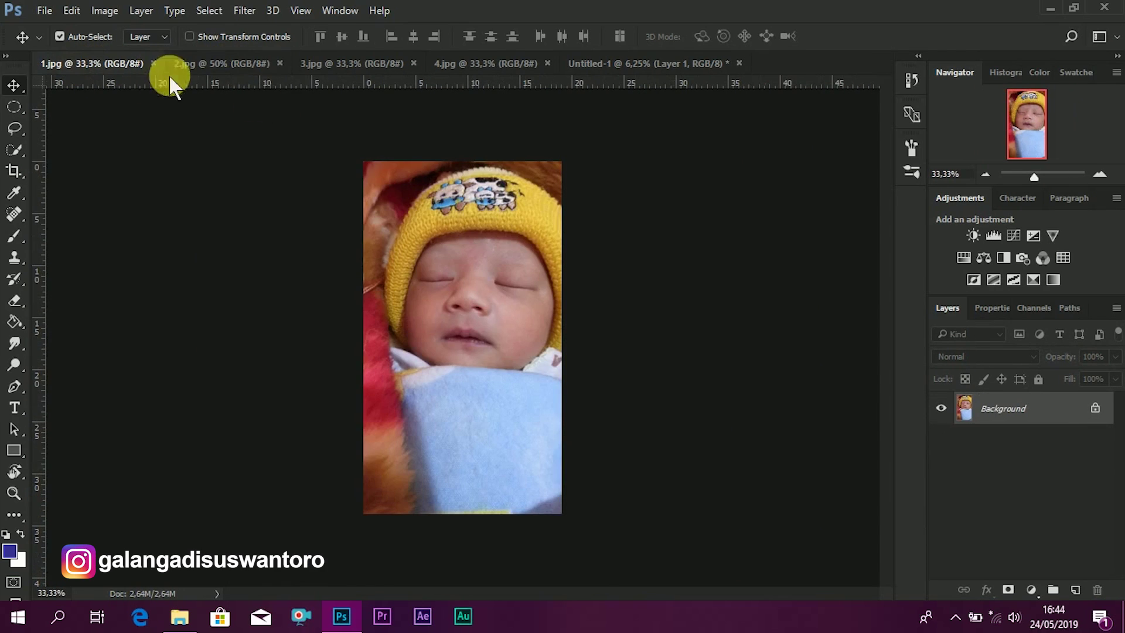
left_click(222, 64)
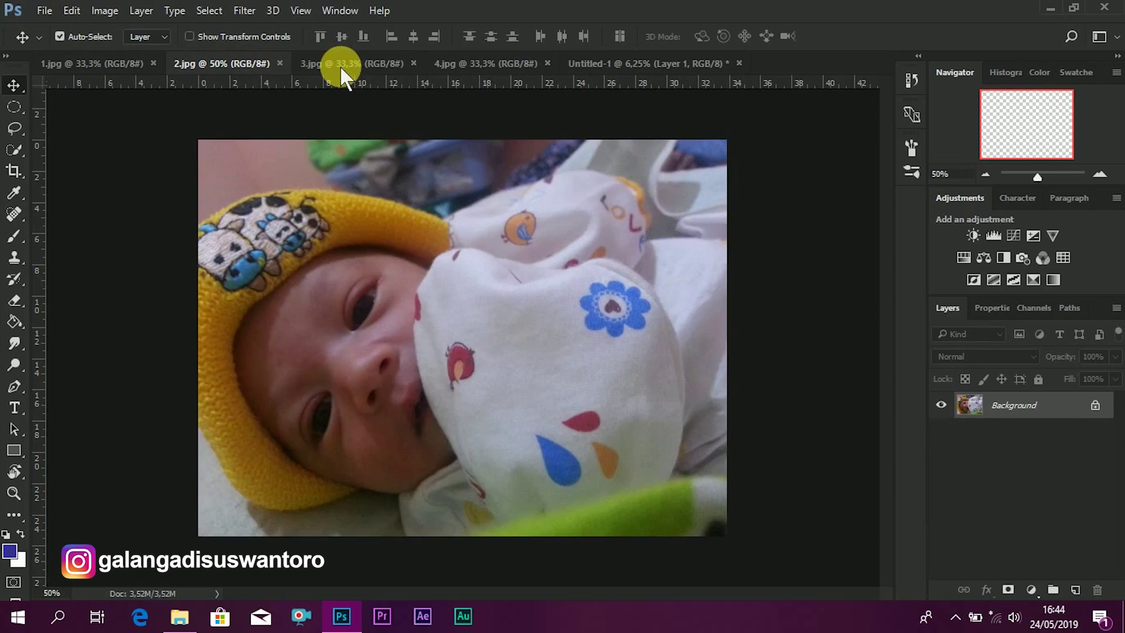
left_click(340, 66)
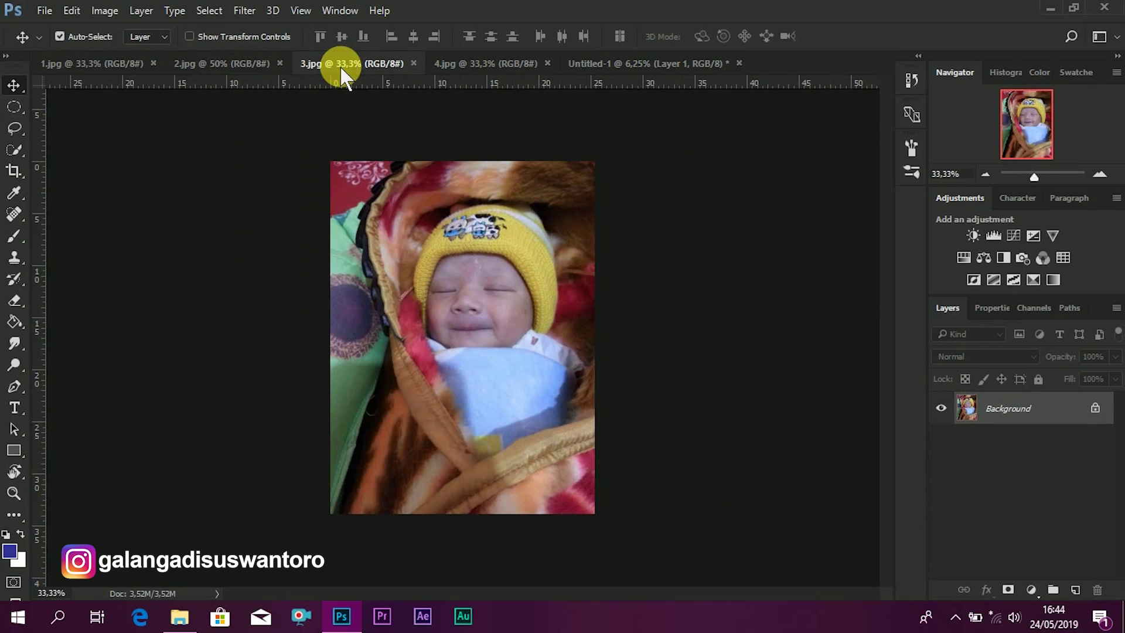
left_click(494, 70)
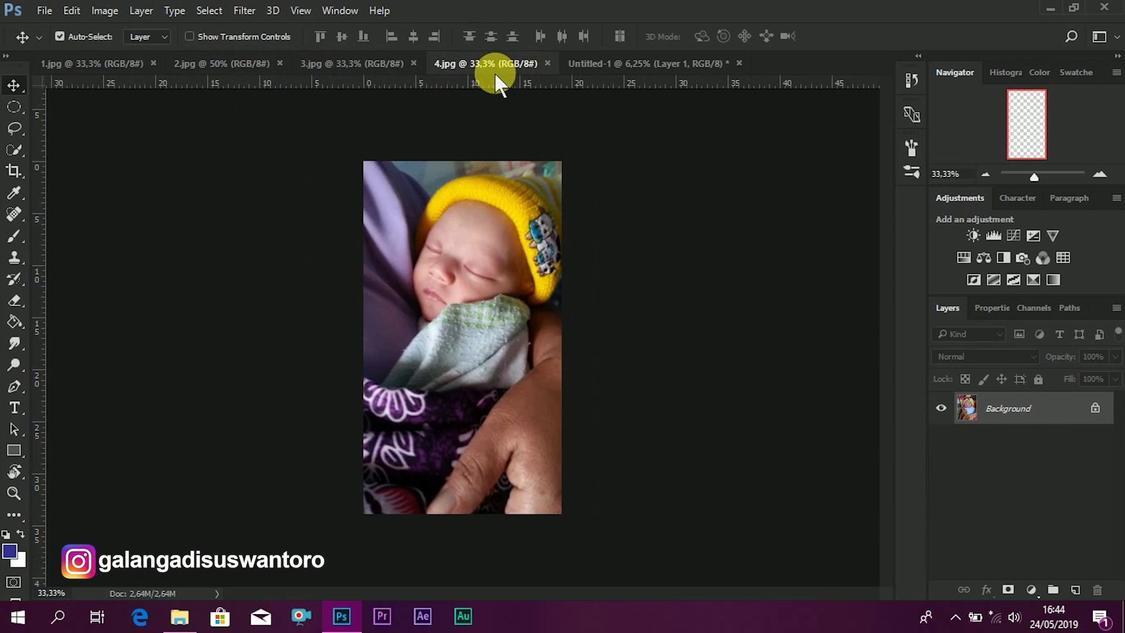
left_click(76, 64)
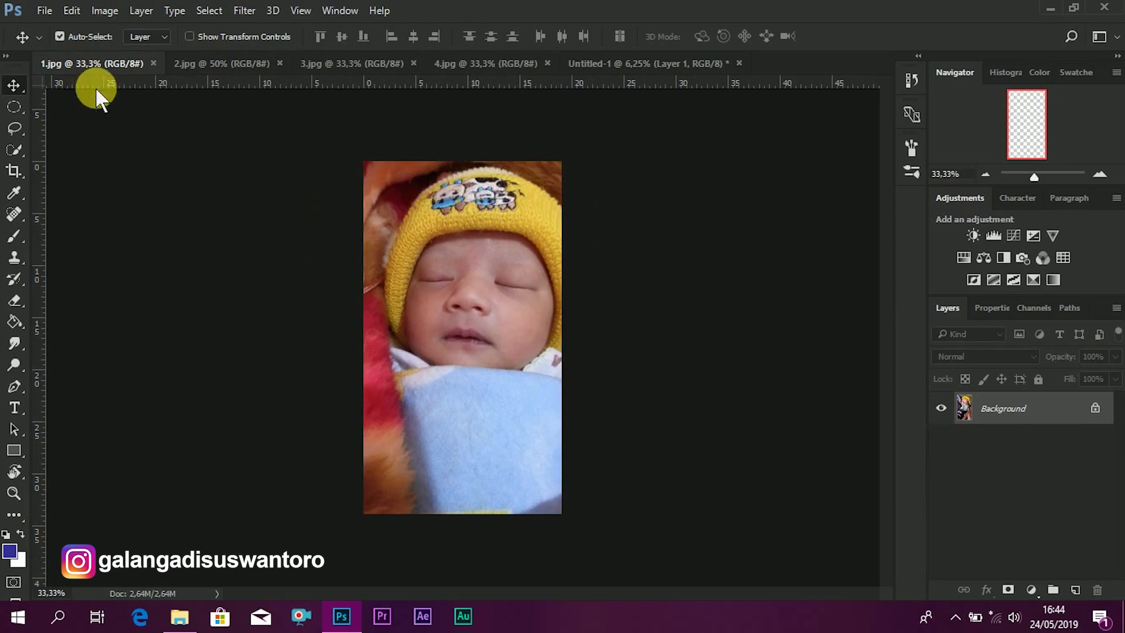
left_click(499, 305)
left_click_drag(499, 305, 468, 263)
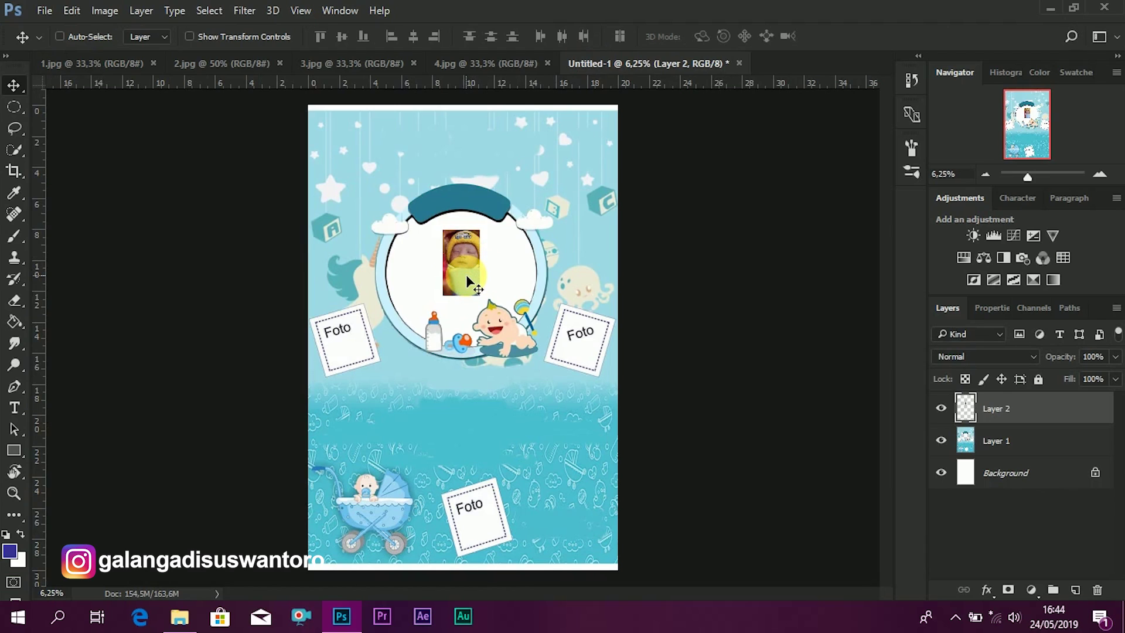
- Scale the sleeping-baby photo up with Free Transform
key("ctrl+t")
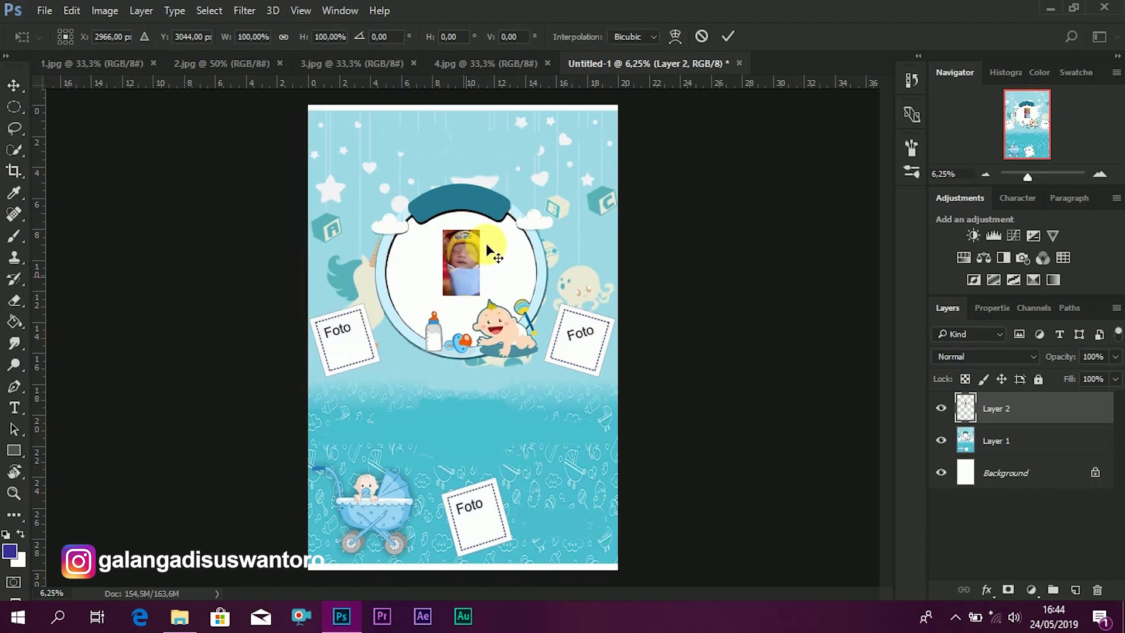
left_click_drag(465, 280, 535, 502)
left_click_drag(452, 402, 454, 374)
left_click(728, 36)
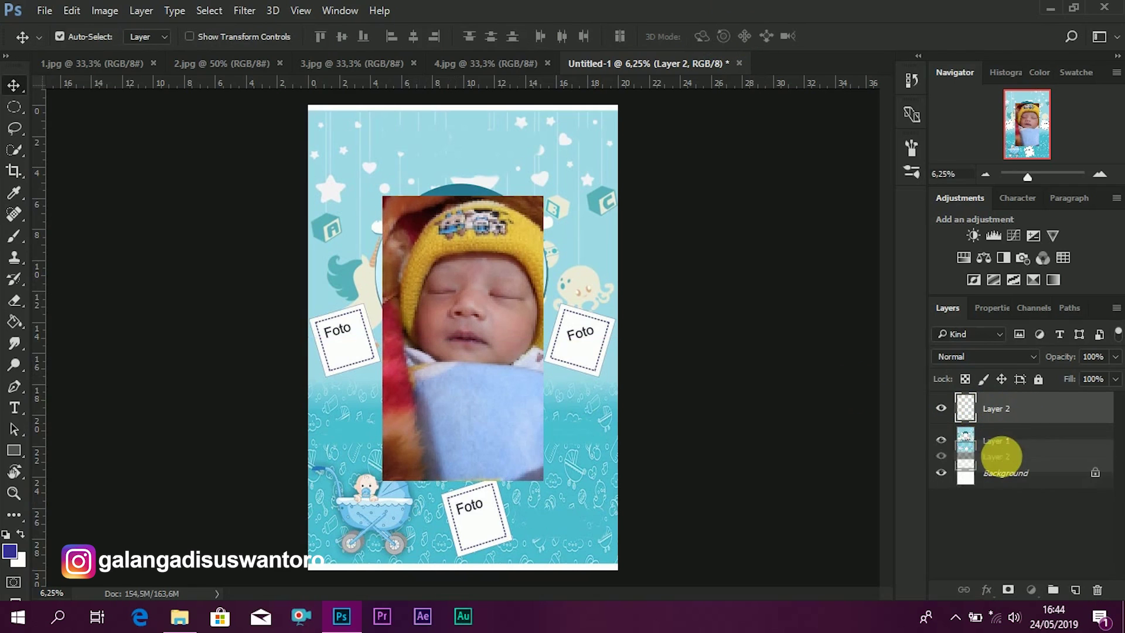
- Move the photo layer below Layer 1 and shift it up to fill the circle
left_click_drag(1009, 464, 1001, 454)
left_click(471, 274)
left_click_drag(471, 274, 479, 255)
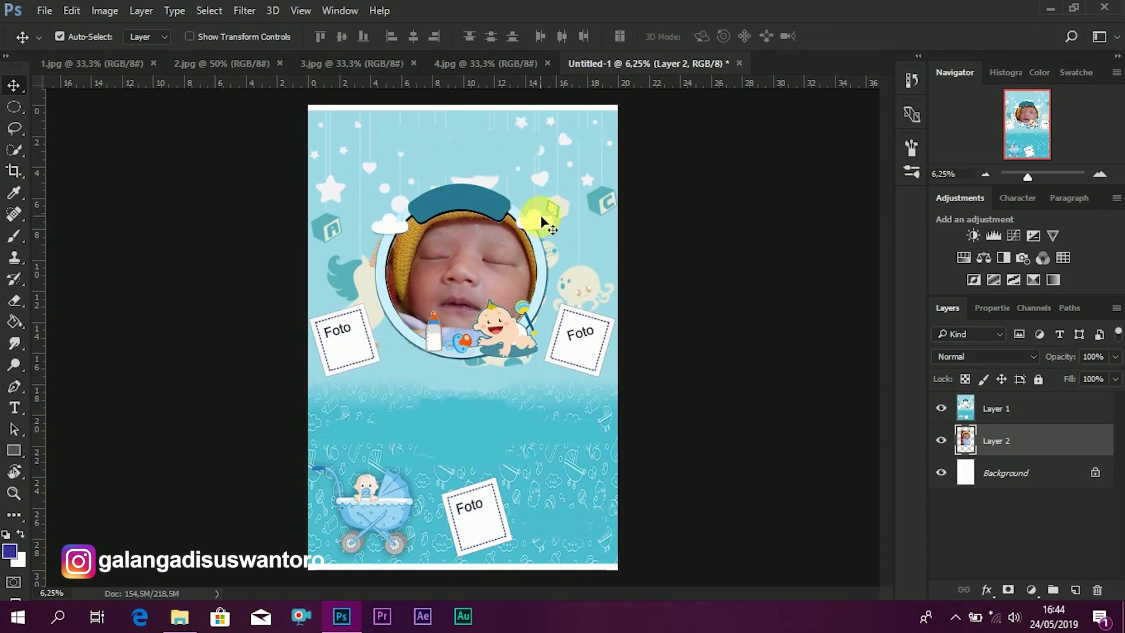
left_click(1032, 589)
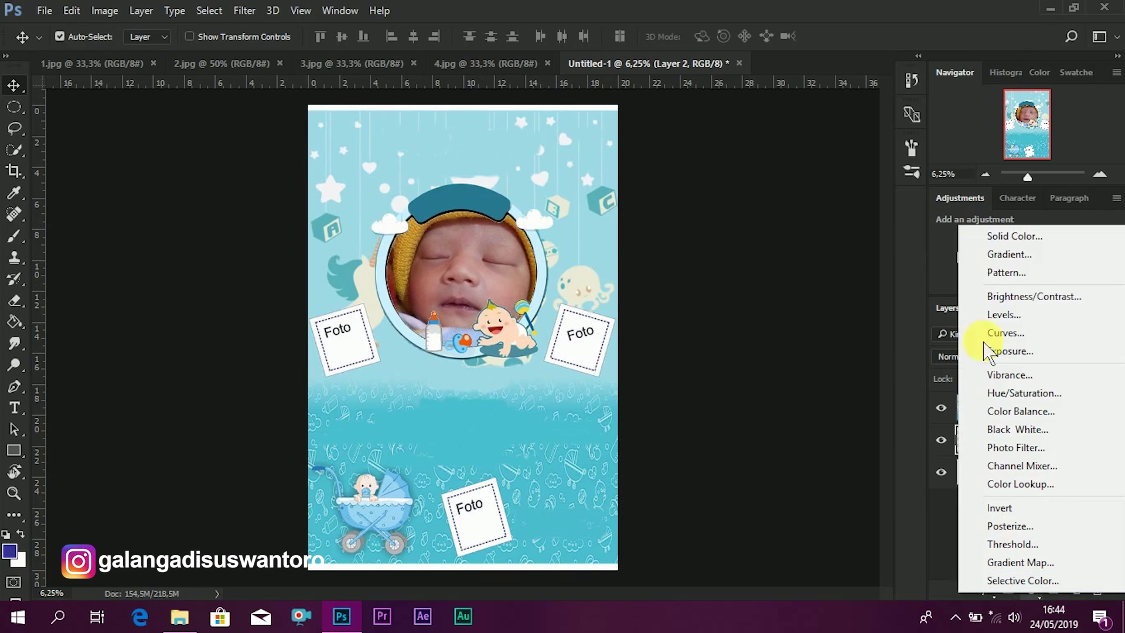
- Add a Brightness/Contrast adjustment to the baby photo: Brightness 33, Contrast 7
left_click(1006, 297)
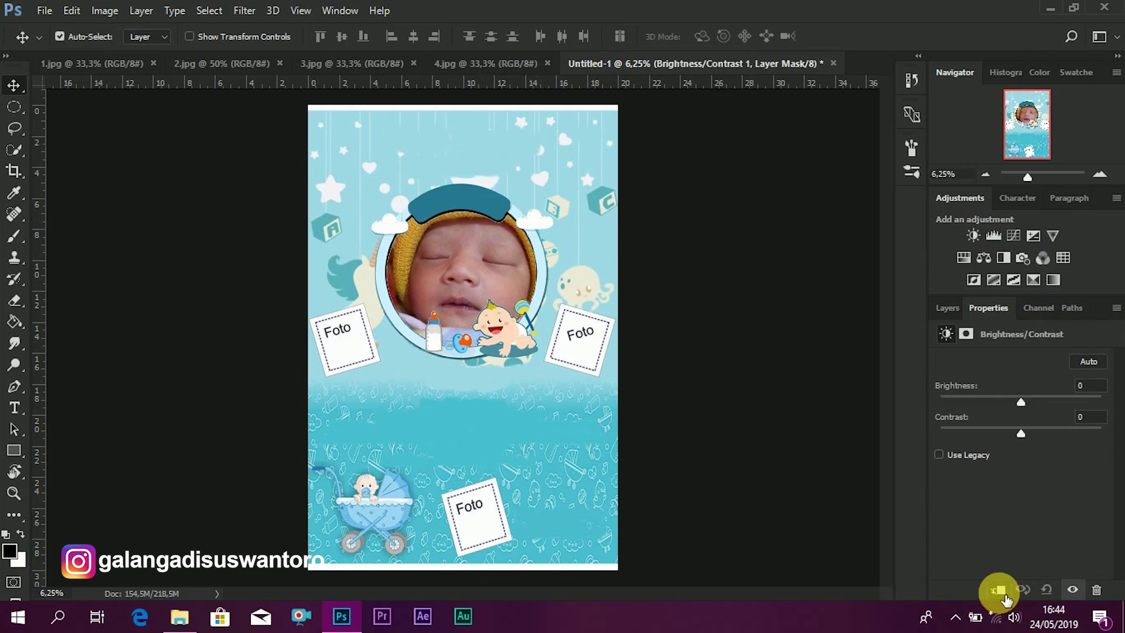
mouse_move(1049, 409)
left_mouse_down()
mouse_move(1025, 407)
mouse_move(1039, 407)
left_mouse_up()
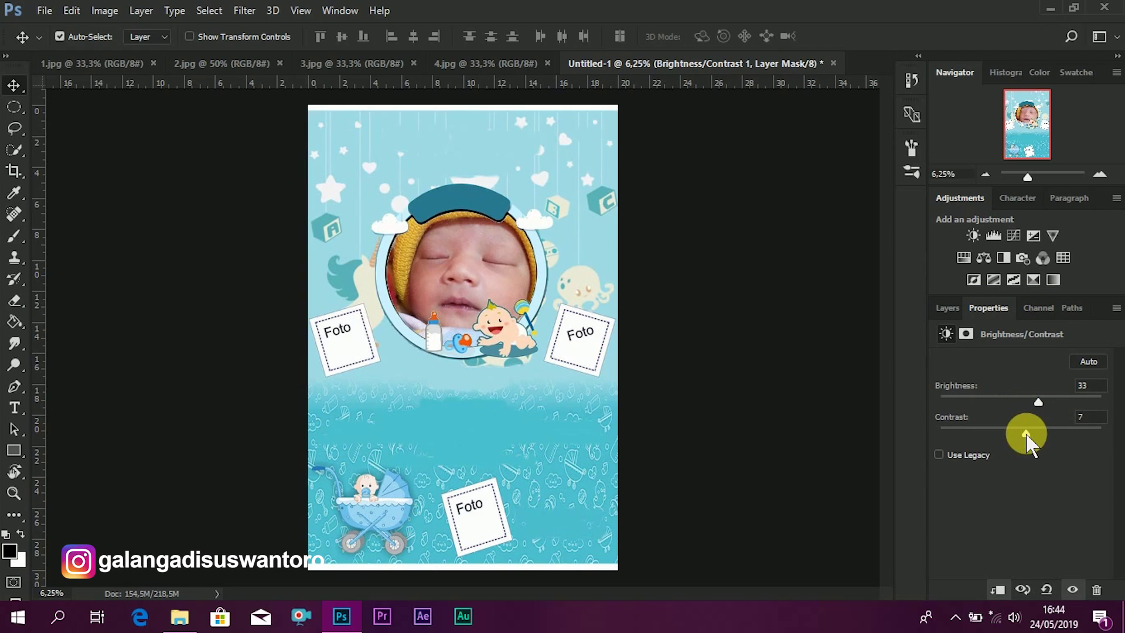
left_click(948, 307)
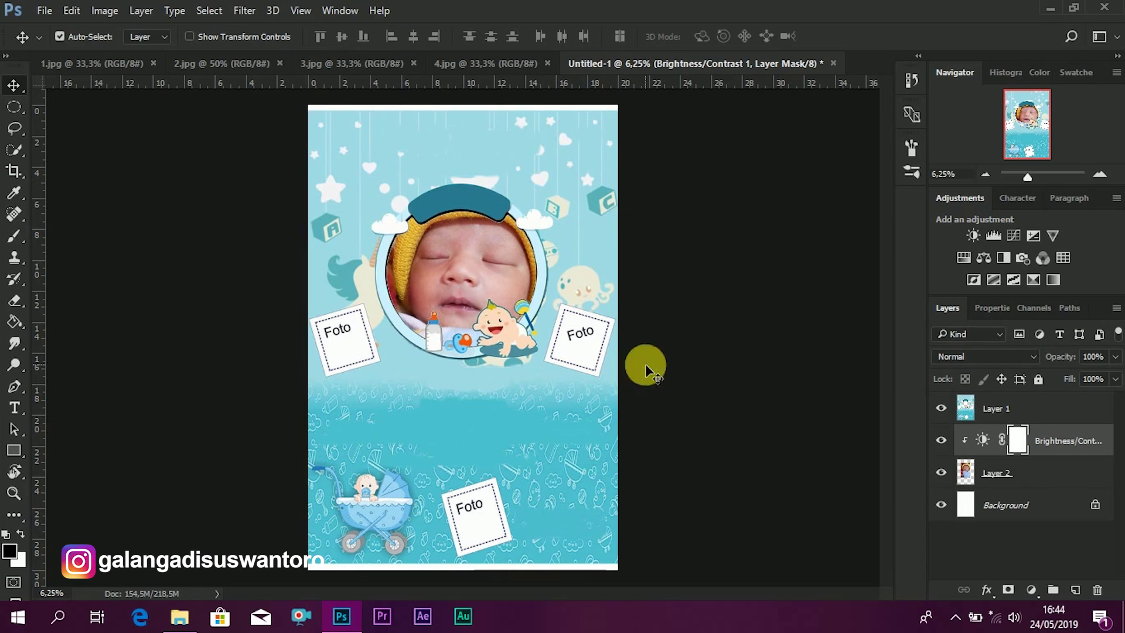
- Draw a blue rectangle over the right-hand Foto frame
scroll(595, 361, "up", 2)
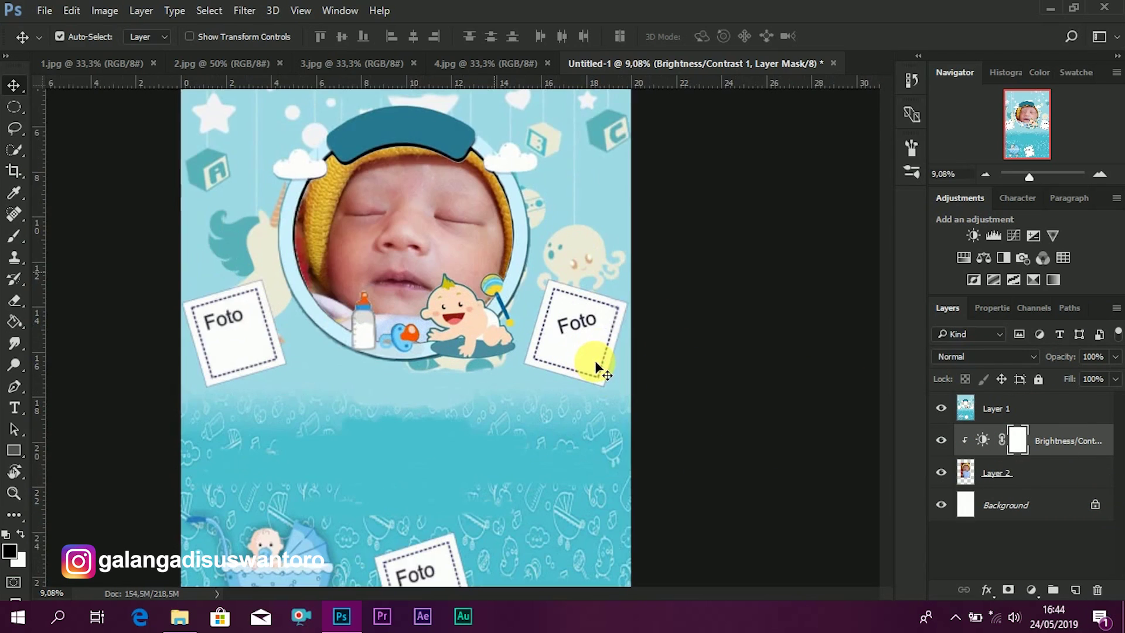
scroll(595, 361, "up", 2)
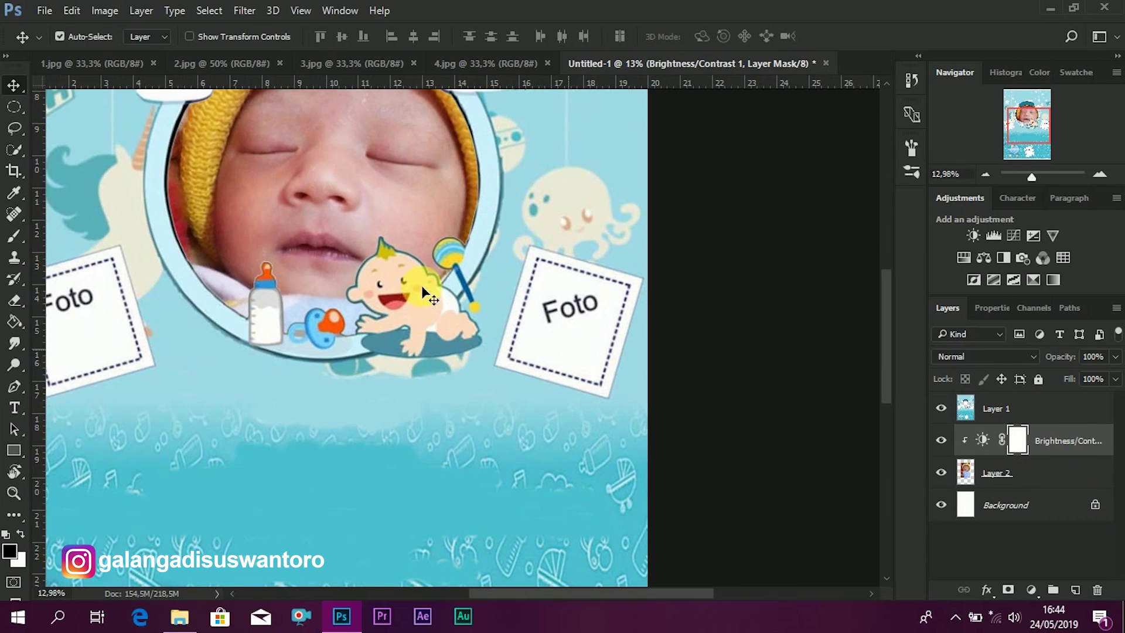
left_click(15, 451)
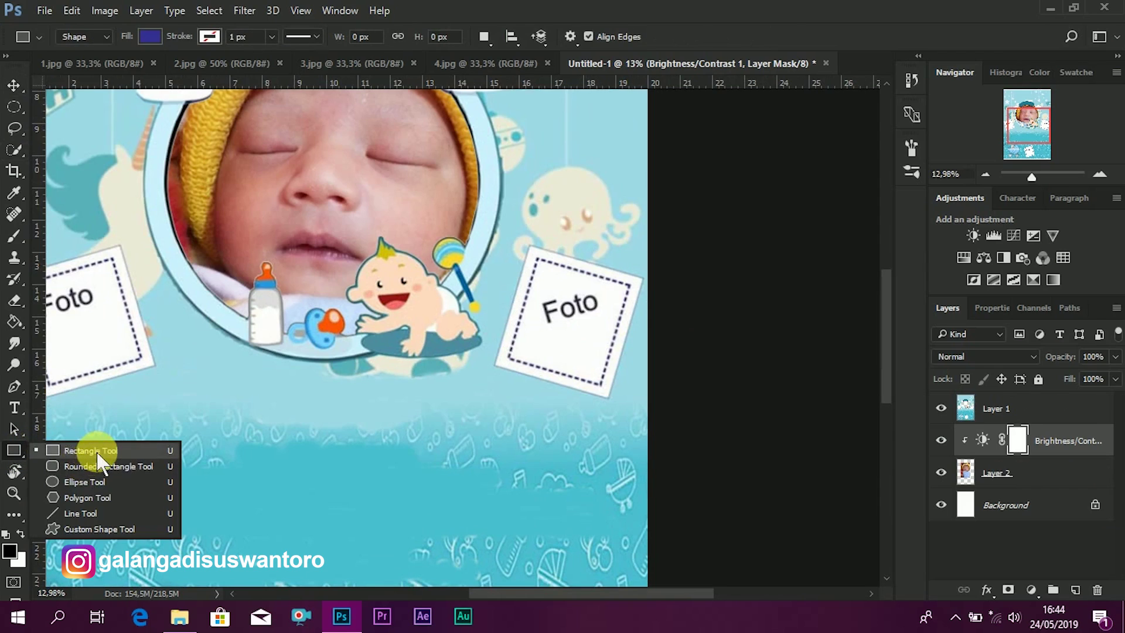
left_click(88, 460)
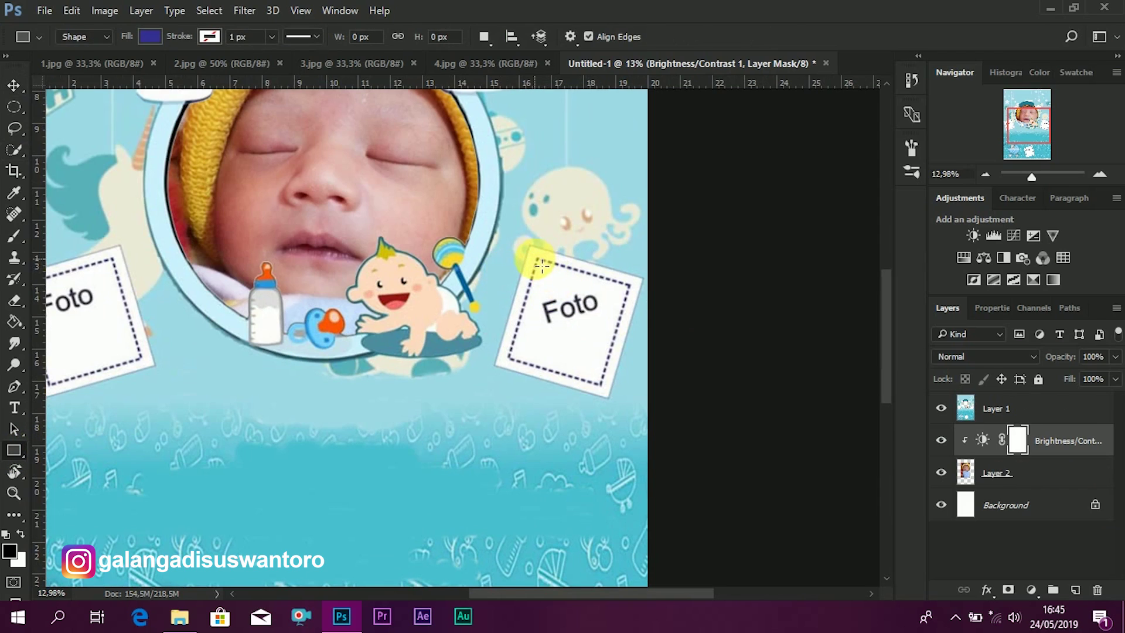
left_click_drag(538, 260, 642, 376)
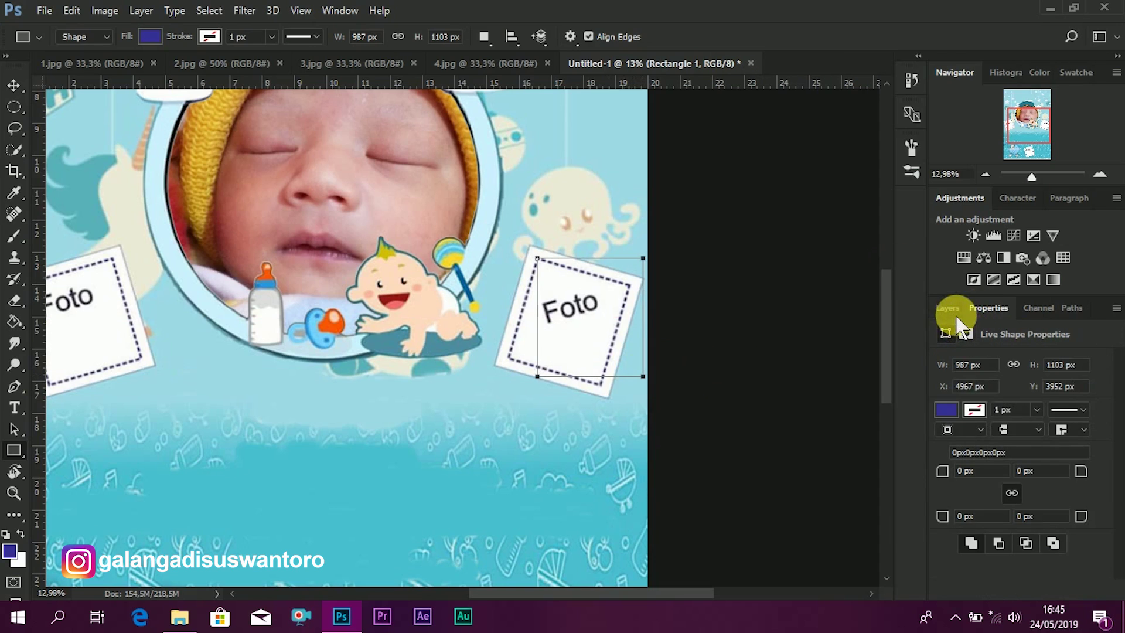
- Move Rectangle 1 above Layer 1 and select it on the canvas with the Move tool
left_click(949, 309)
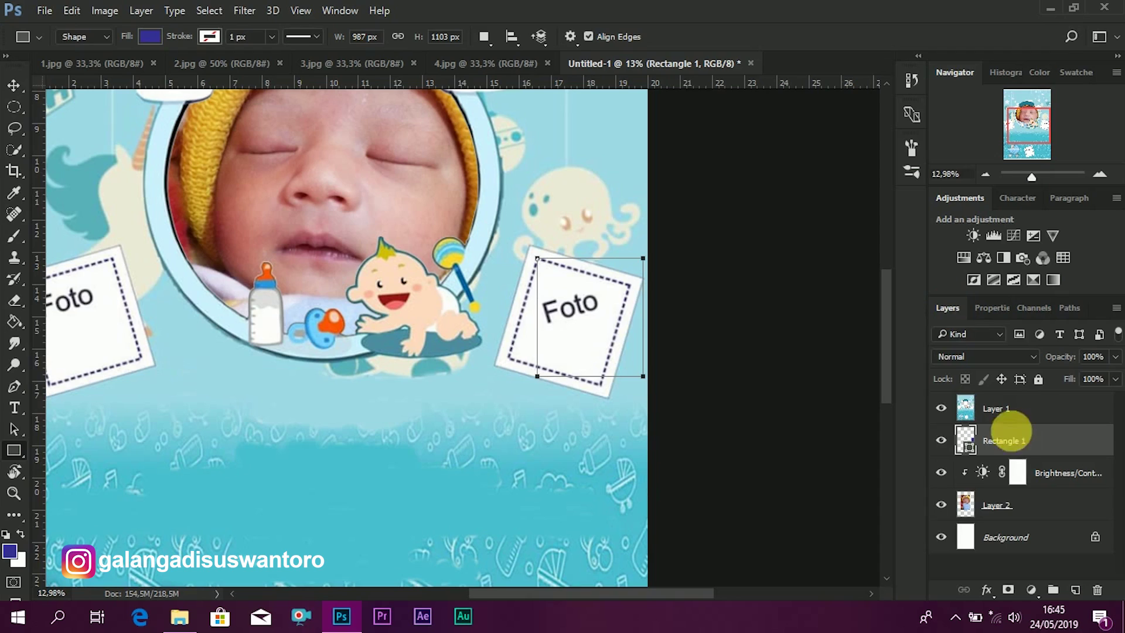
left_click_drag(1012, 437, 1018, 407)
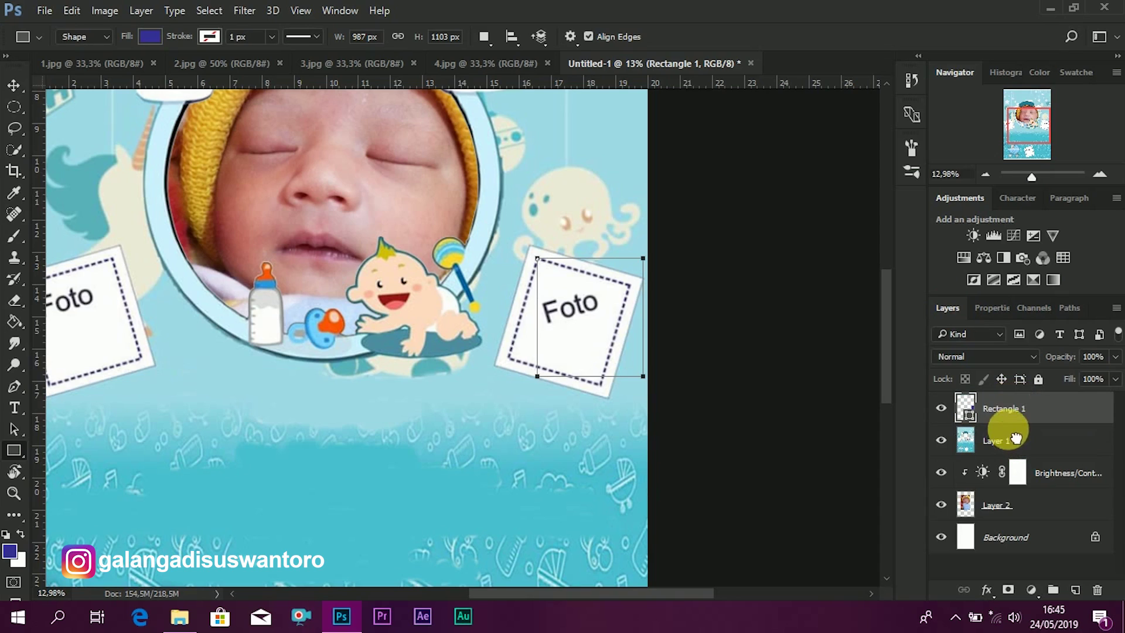
left_click(13, 85)
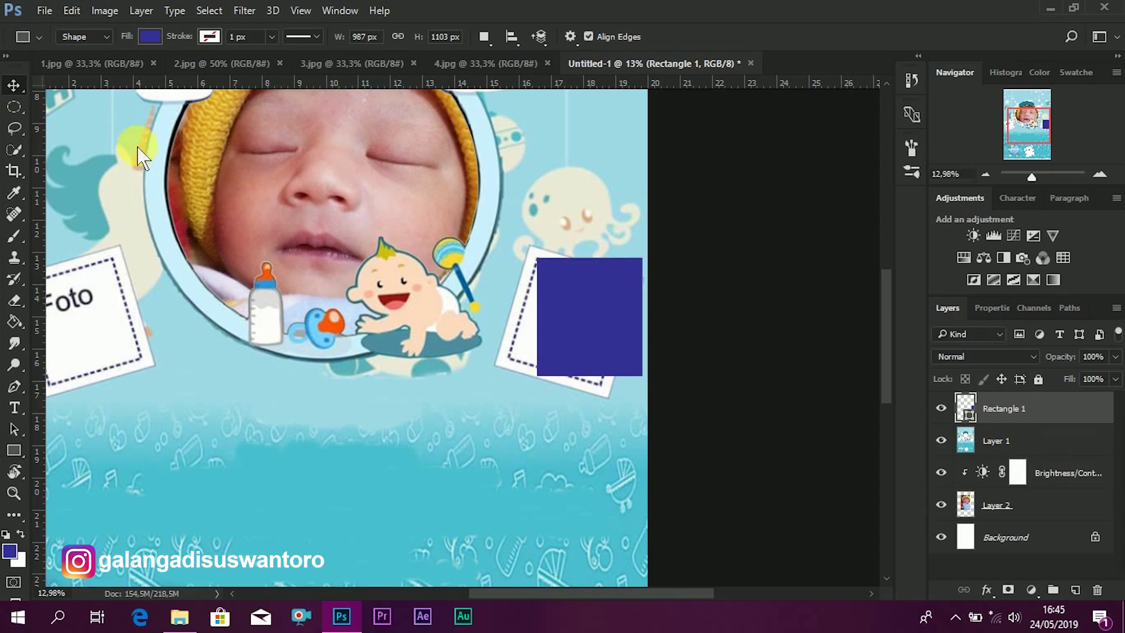
left_click(584, 280)
left_click_drag(584, 280, 578, 283)
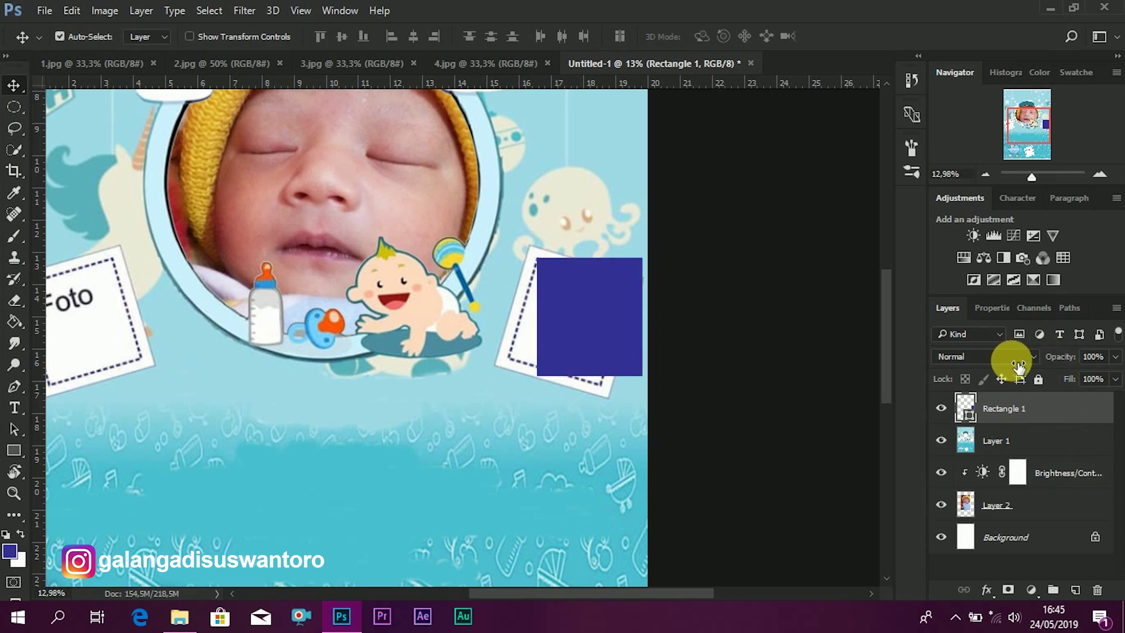
- At 40% opacity, rotate the rectangle about 16.5° and resize it to the dashed border
mouse_move(992, 364)
left_mouse_down()
mouse_move(1019, 364)
mouse_move(1004, 359)
left_mouse_up()
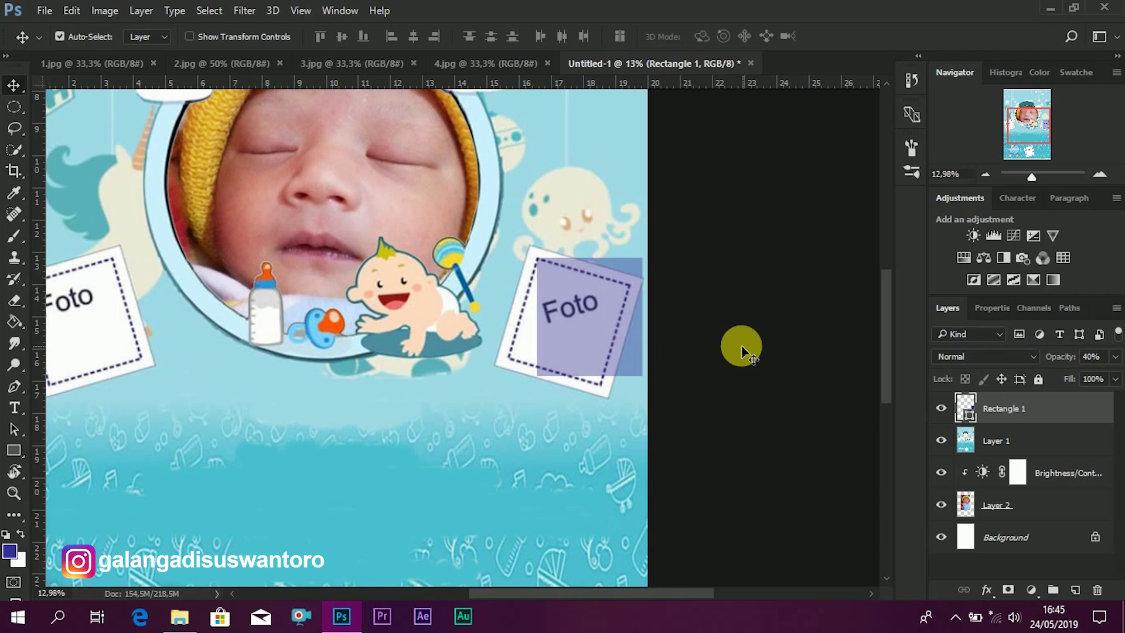
key("ctrl+t")
left_click_drag(715, 314, 748, 334)
left_click_drag(751, 331, 744, 309)
left_click_drag(591, 300, 578, 290)
scroll(593, 277, "up", 2)
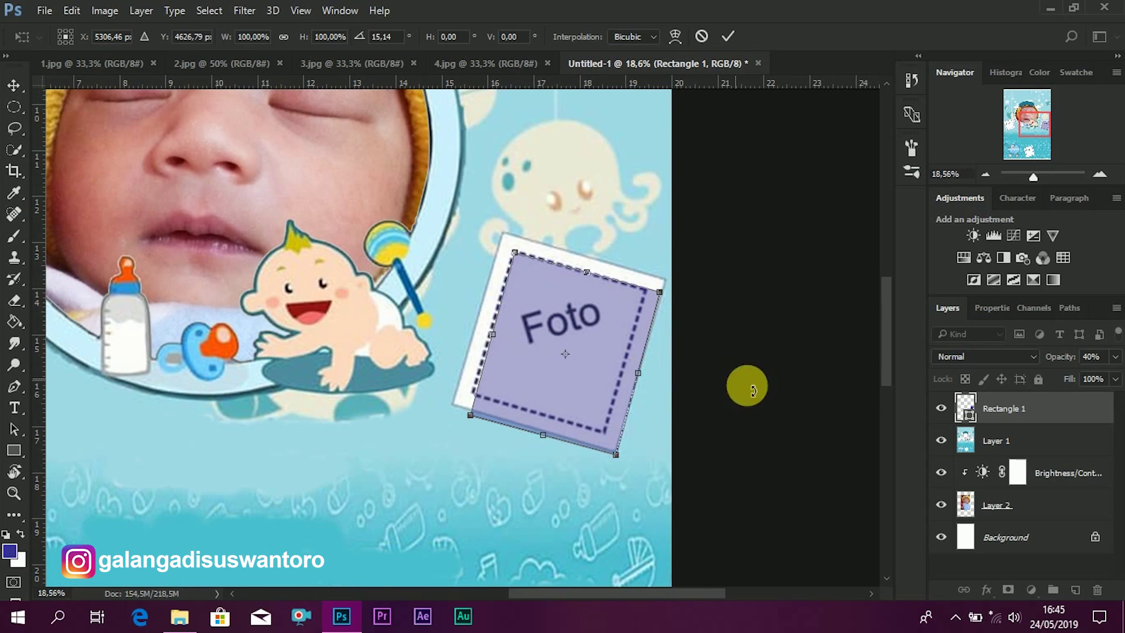
left_click_drag(731, 385, 737, 392)
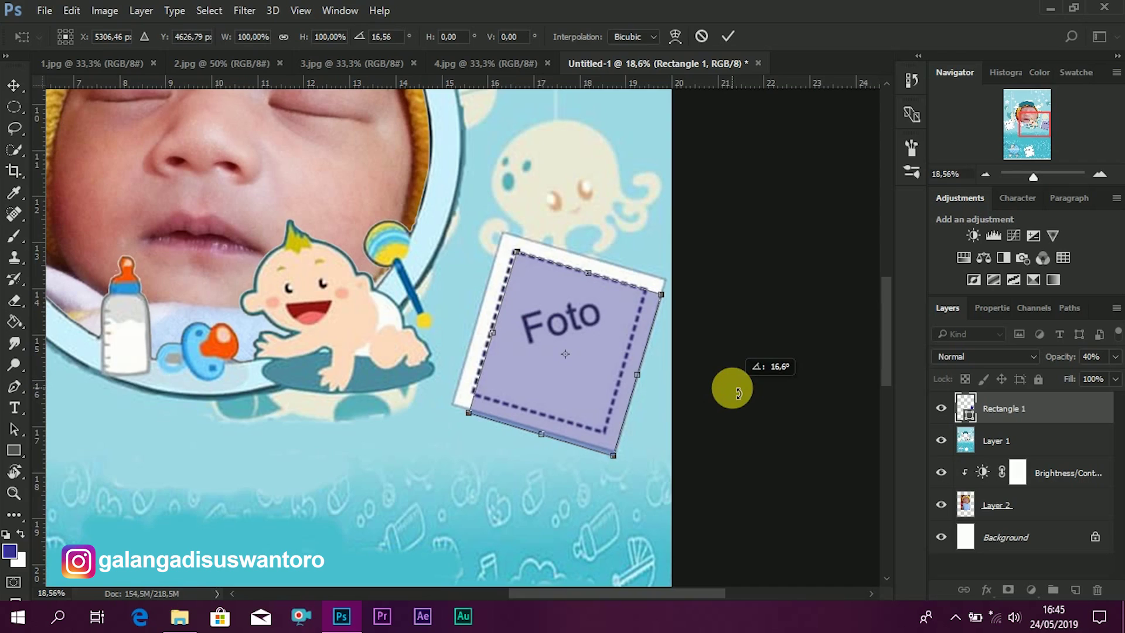
left_click_drag(739, 391, 736, 391)
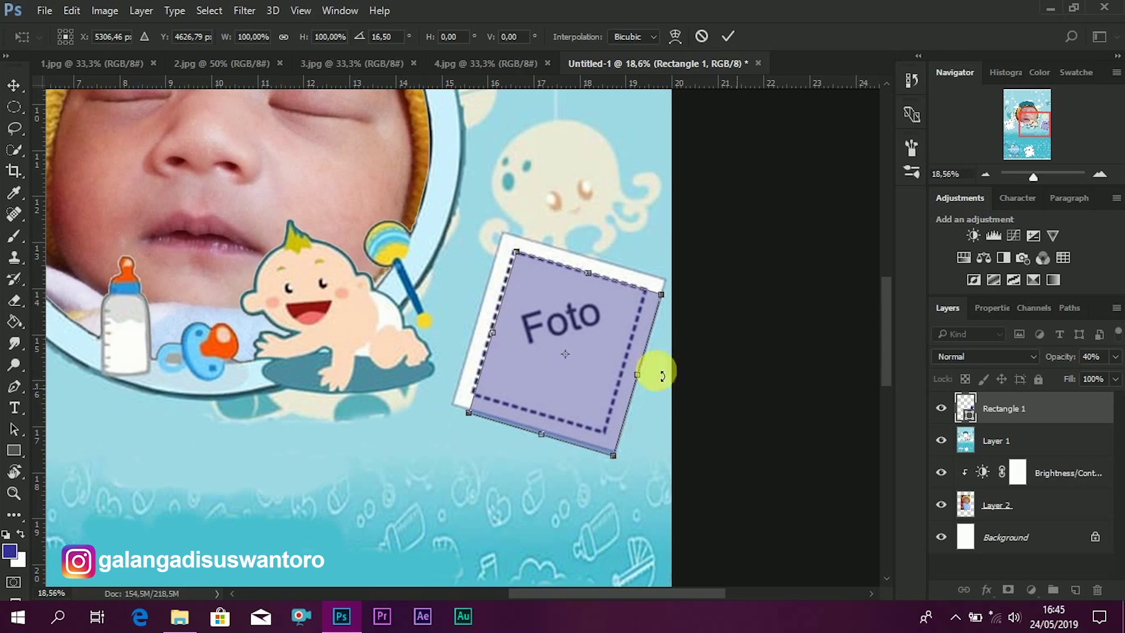
left_click_drag(559, 327, 556, 325)
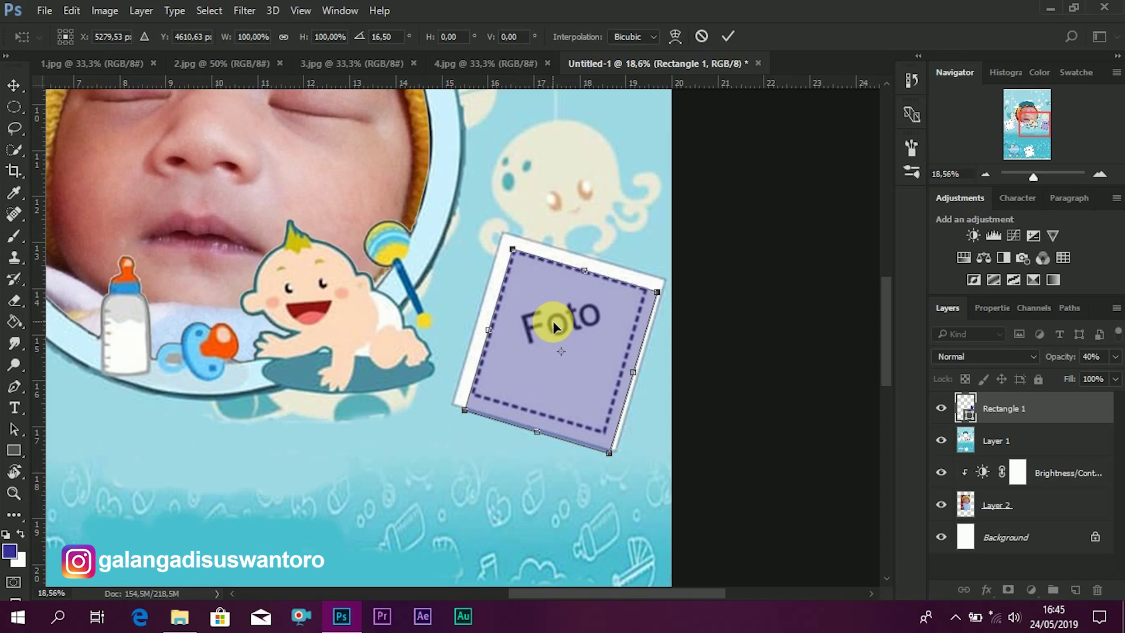
left_click_drag(639, 380, 633, 377)
left_click_drag(546, 430, 539, 414)
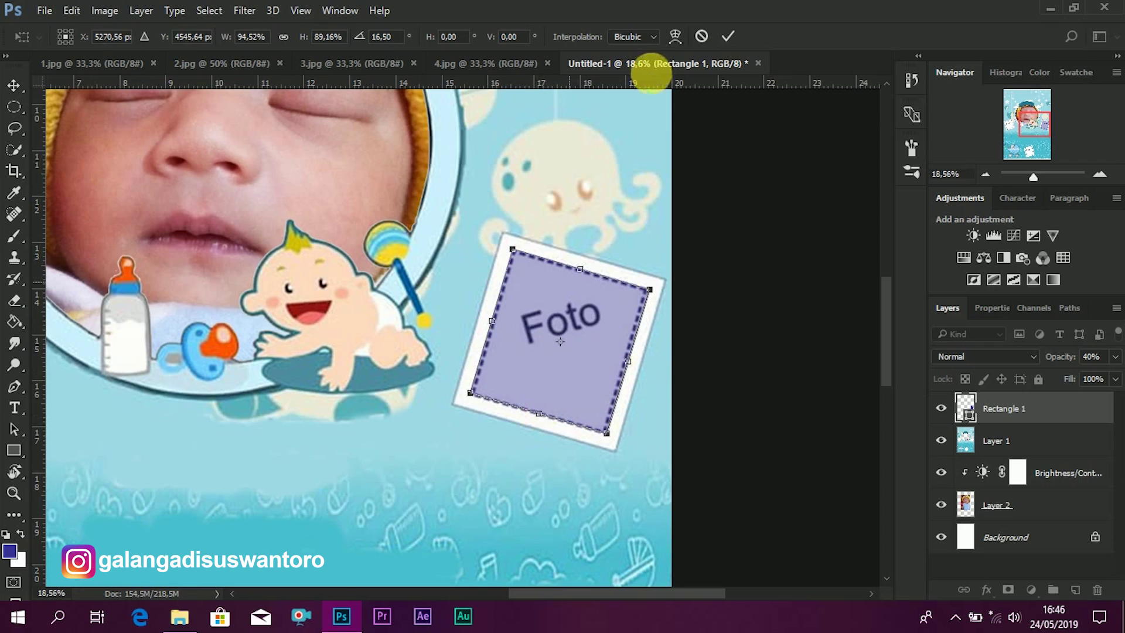
left_click(725, 39)
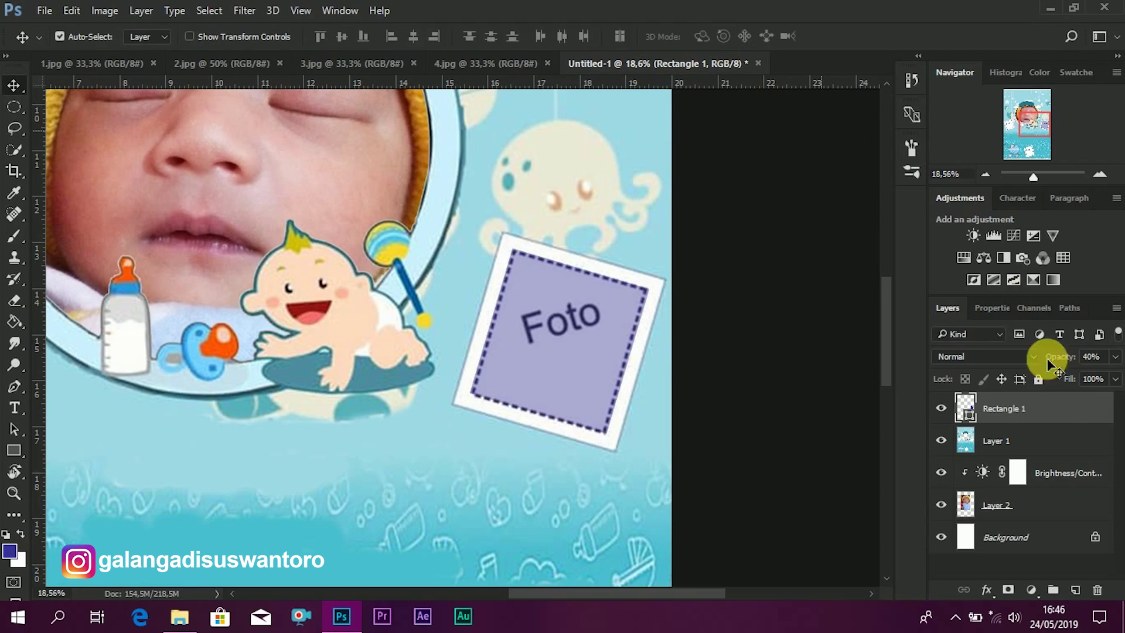
- Restore the rectangle to 100% opacity and extend its top and bottom edges slightly
left_click_drag(1057, 360, 1117, 360)
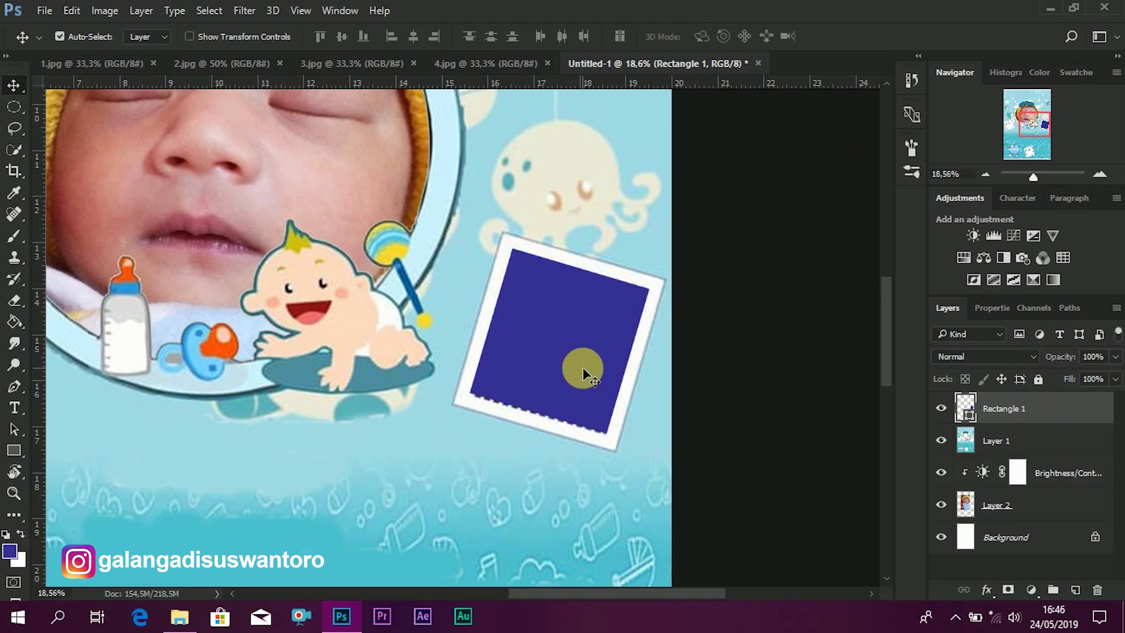
key("ctrl+t")
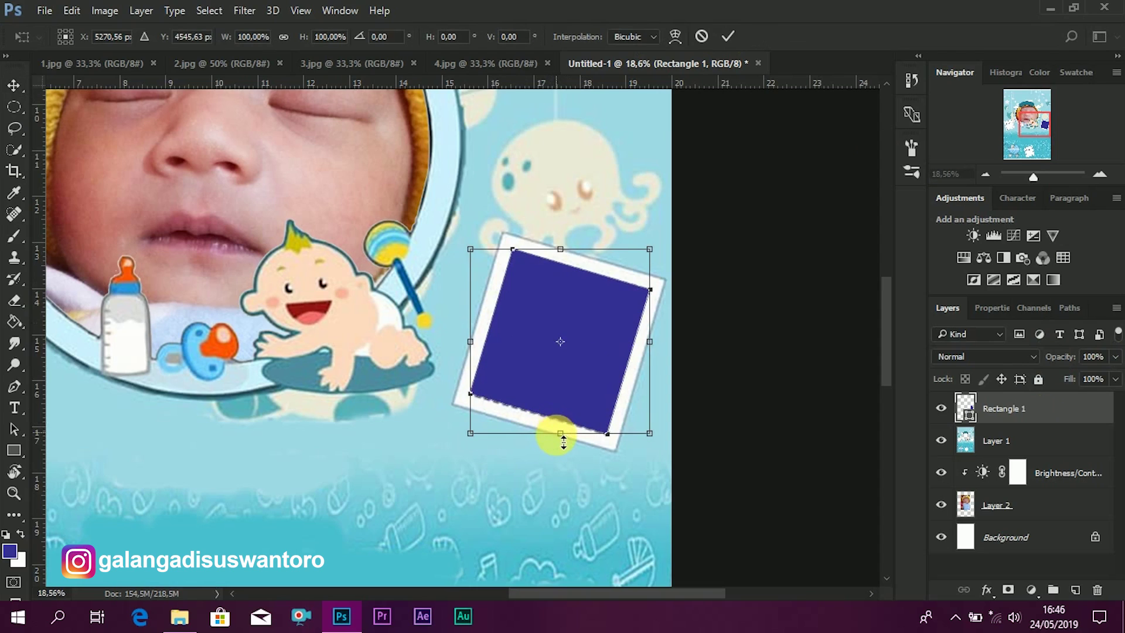
left_click_drag(563, 444, 554, 435)
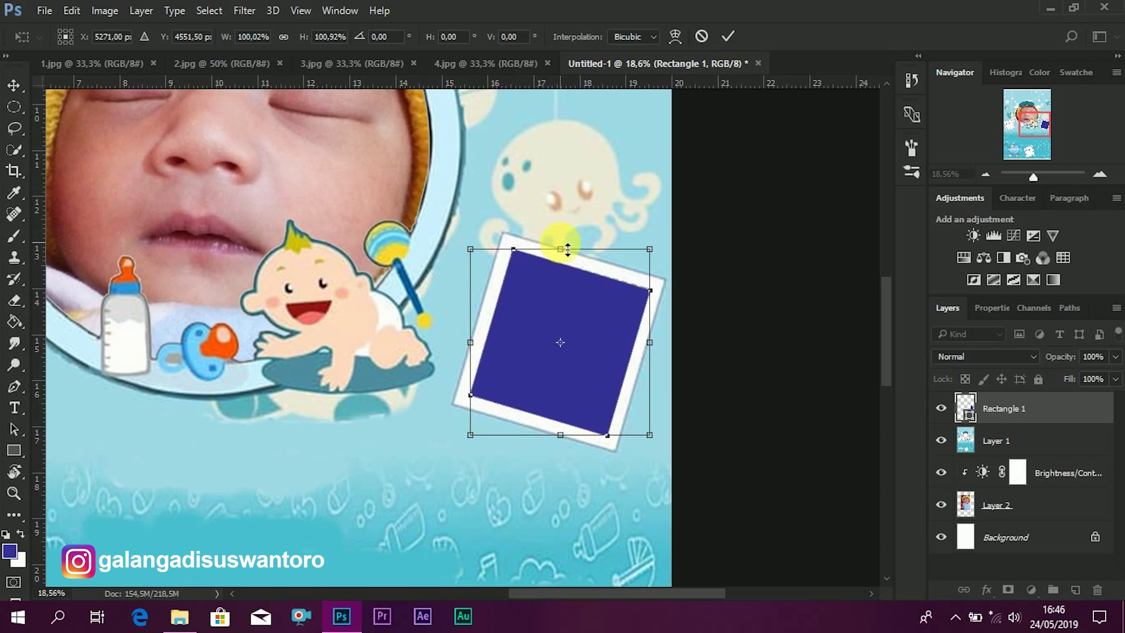
left_click_drag(569, 253, 568, 249)
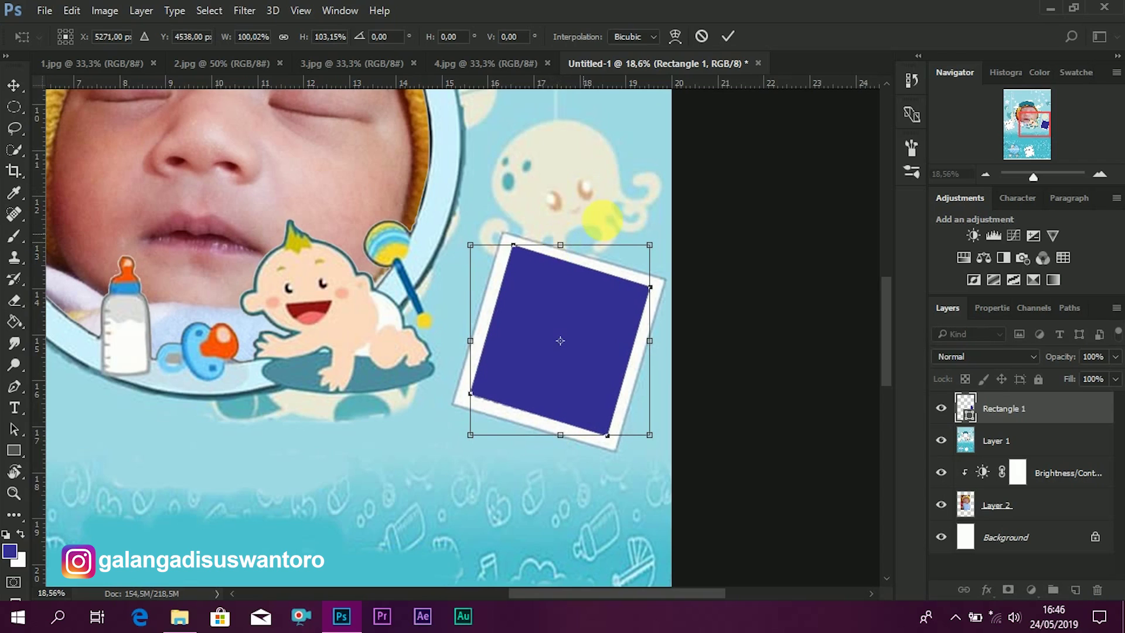
left_click(729, 37)
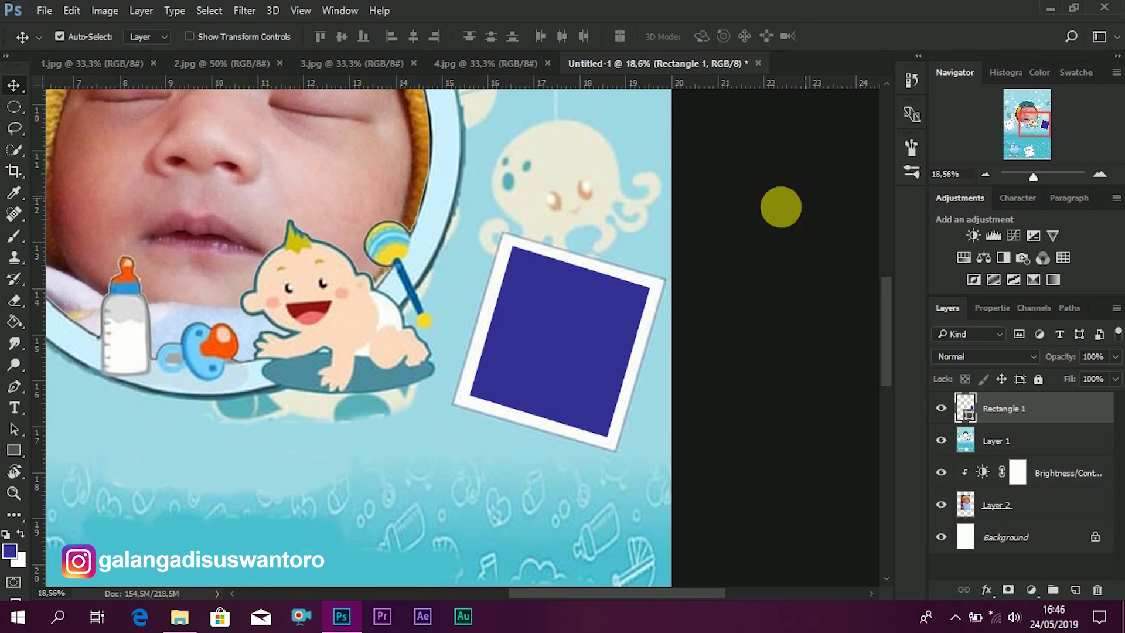
scroll(393, 289, "down", 2)
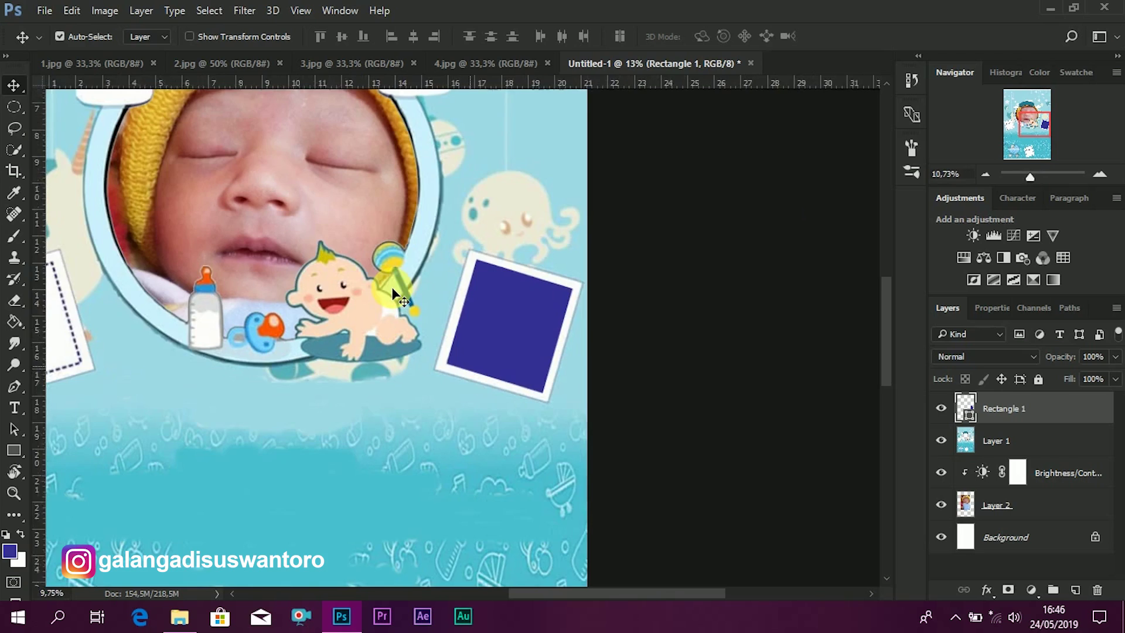
scroll(386, 299, "down", 1)
- Drag the 2.jpg photo into the poster, rotating and placing it on the right-hand frame
left_click(192, 63)
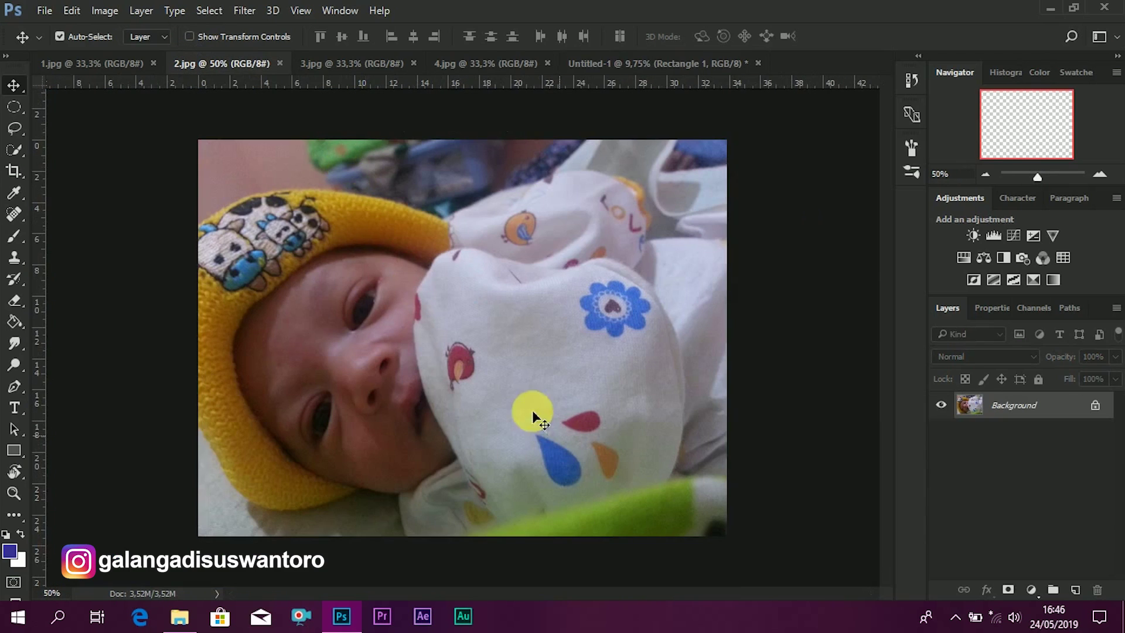
left_click_drag(534, 418, 476, 350)
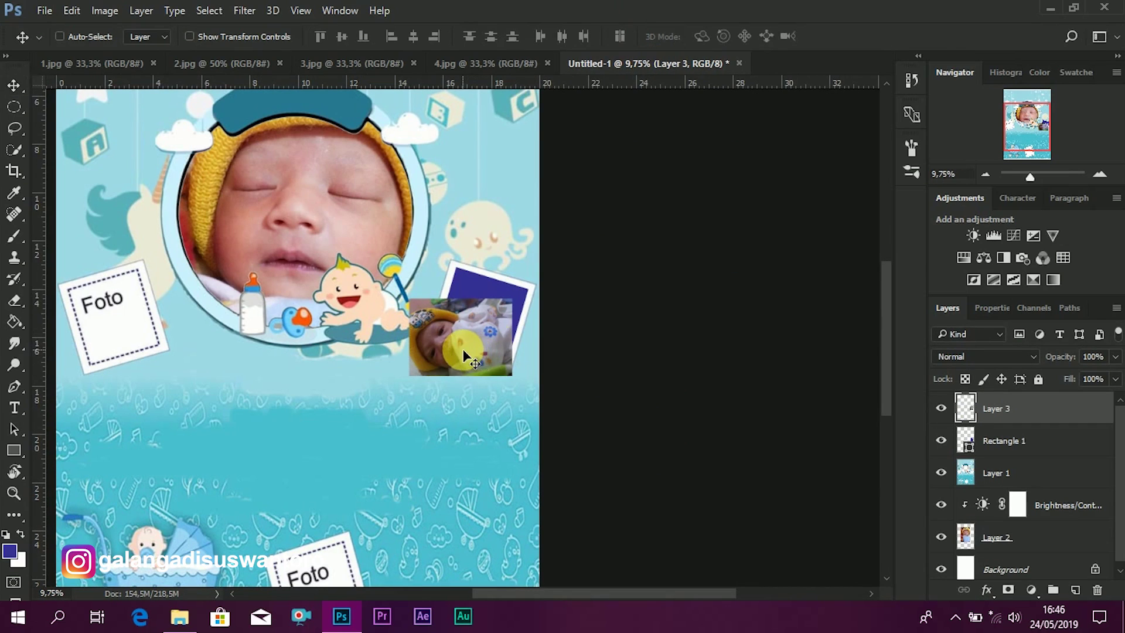
key("ctrl+t")
left_click_drag(553, 307, 484, 413)
left_click_drag(470, 319, 506, 302)
left_click(728, 36)
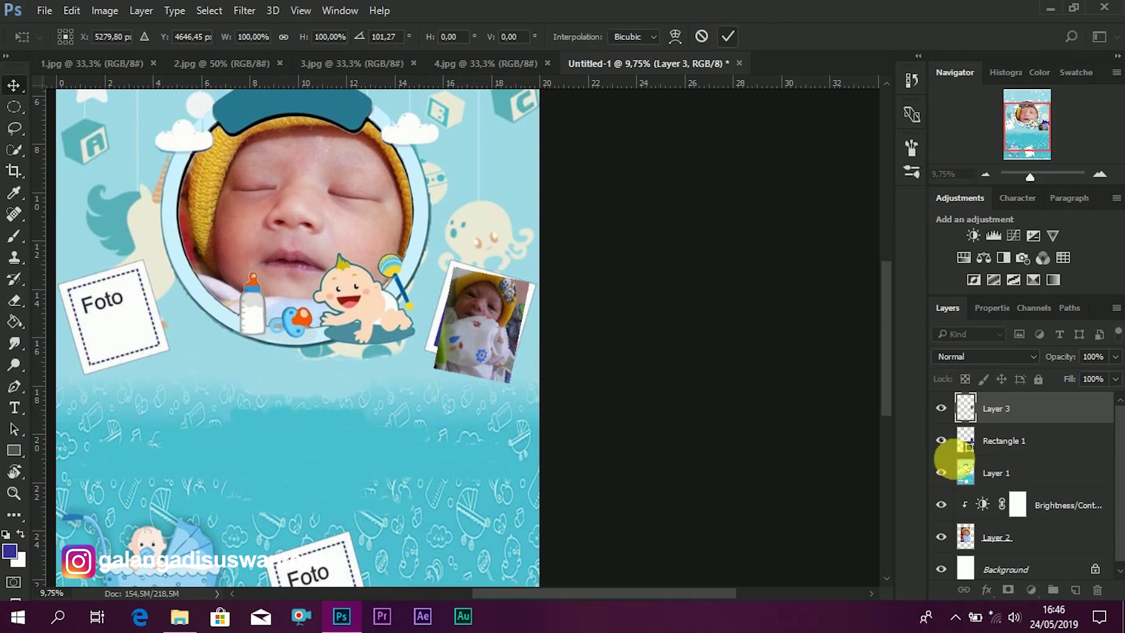
- Clip the photo to Rectangle 1 and scale it to 104%, rotated 5.12°
right_click(999, 408)
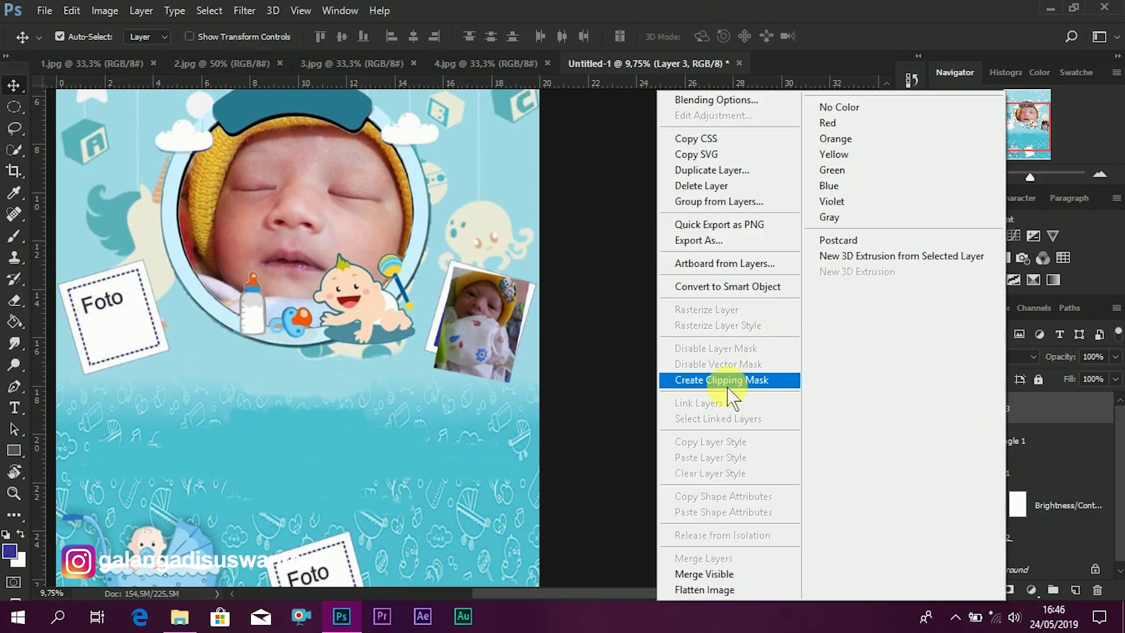
left_click(728, 382)
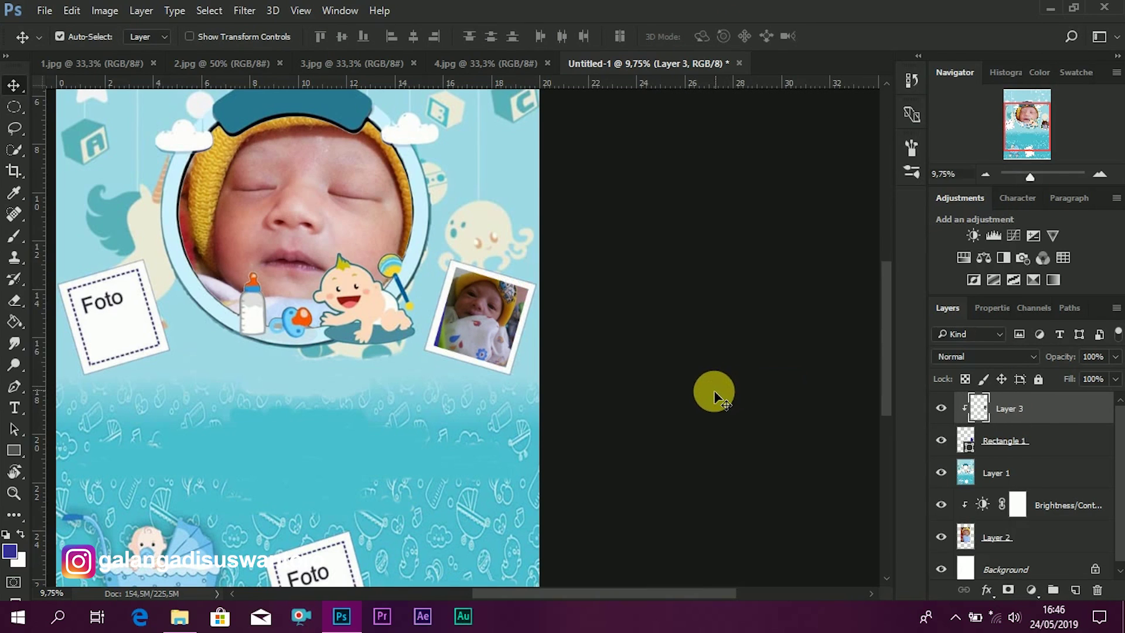
key("ctrl+t")
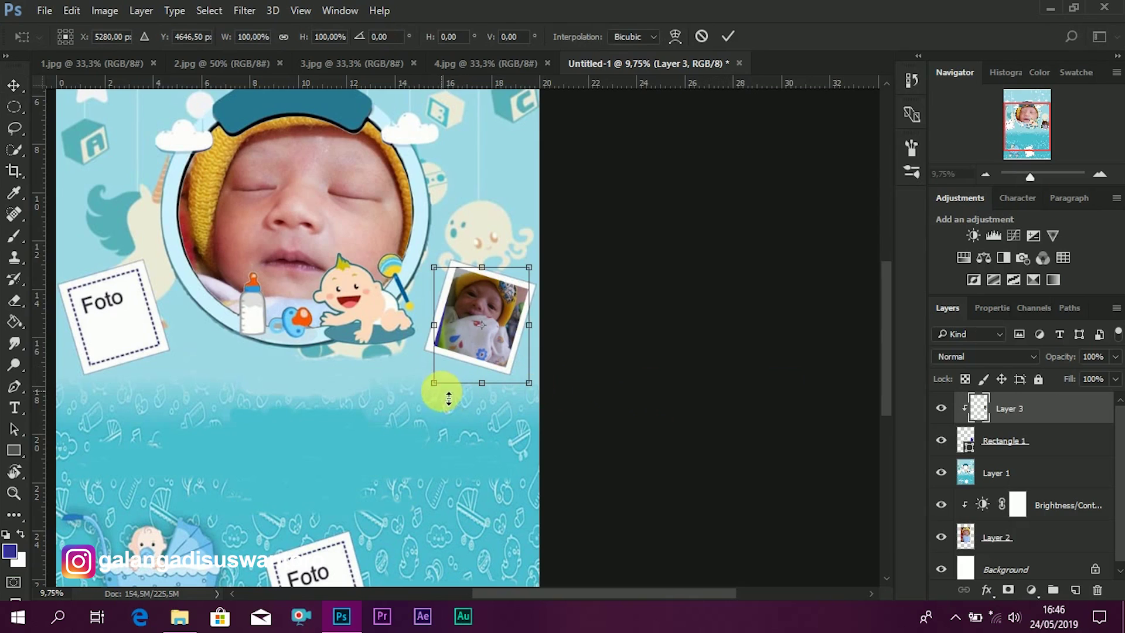
mouse_move(442, 390)
left_mouse_down()
mouse_move(427, 381)
mouse_move(437, 385)
left_mouse_up()
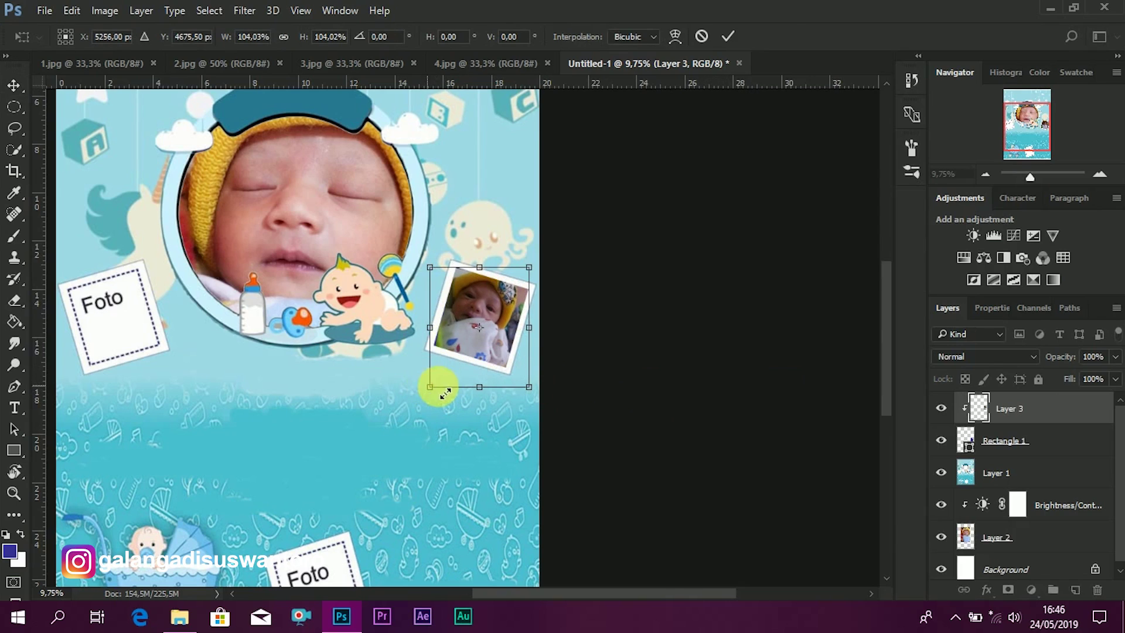
left_click_drag(701, 374, 685, 389)
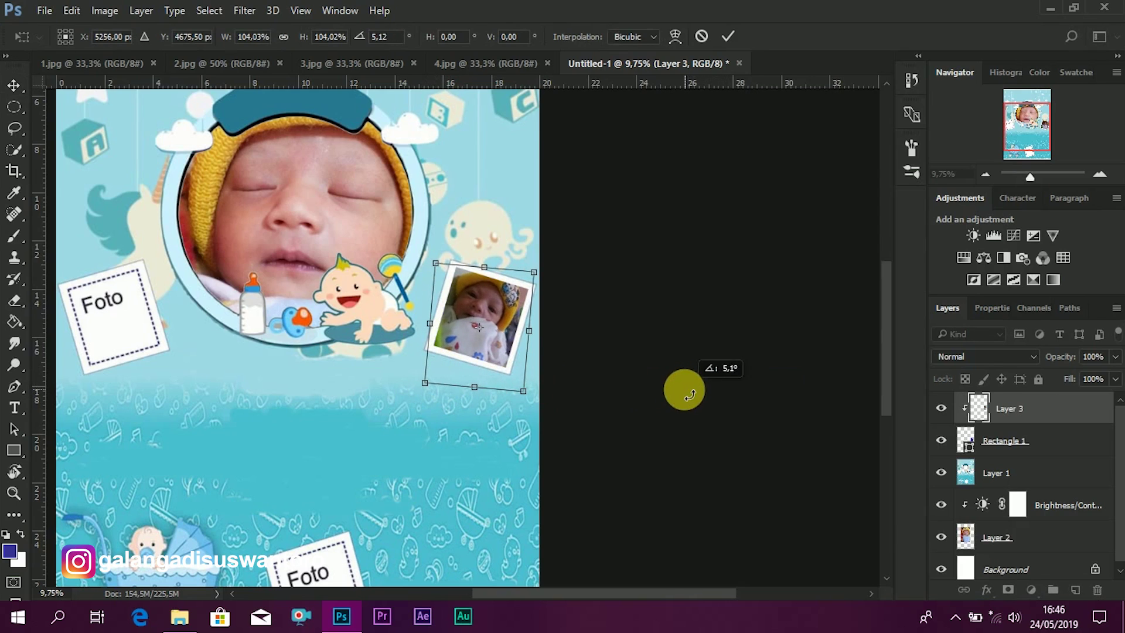
left_click(729, 37)
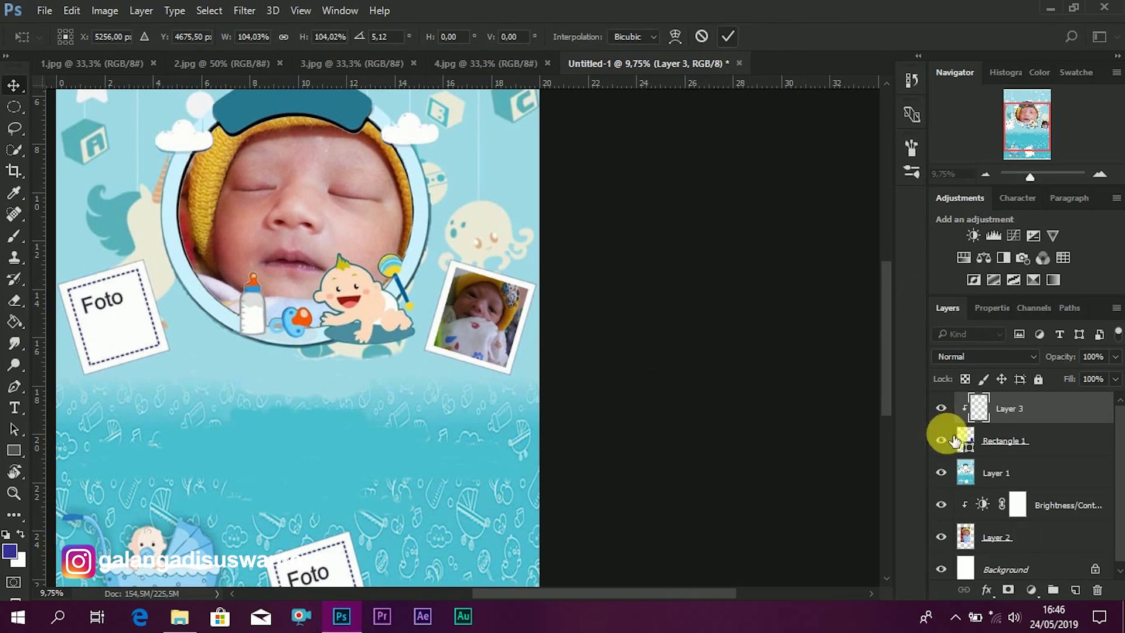
left_click(1031, 590)
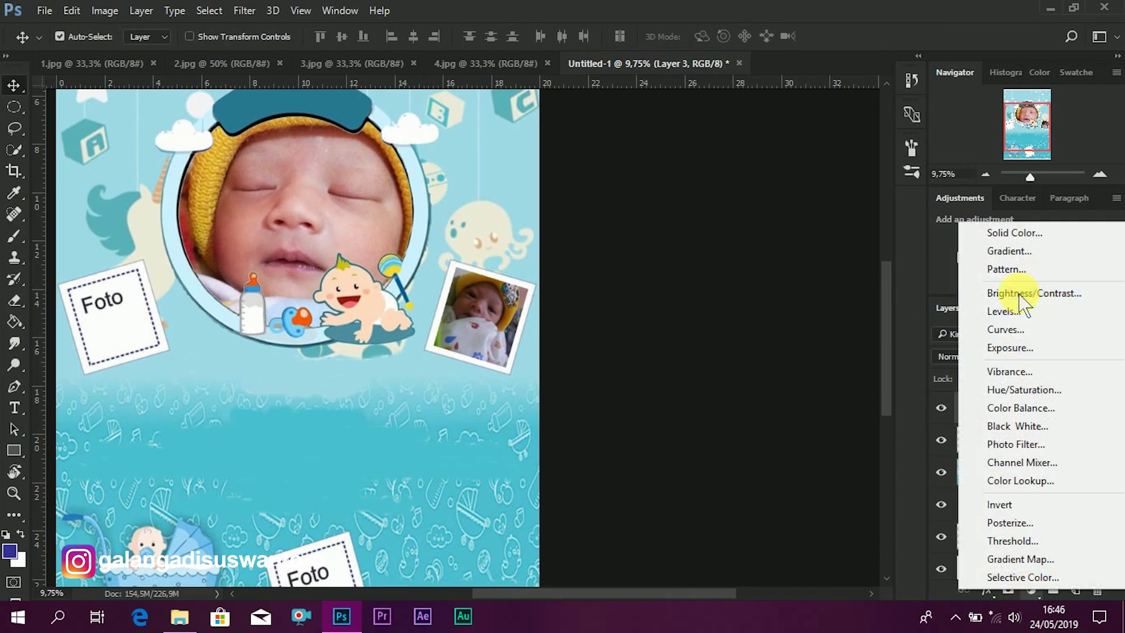
- Clip a Brightness/Contrast adjustment (Brightness 25, Contrast -16) to Layer 3, then select Rectangle 1
left_click(1001, 295)
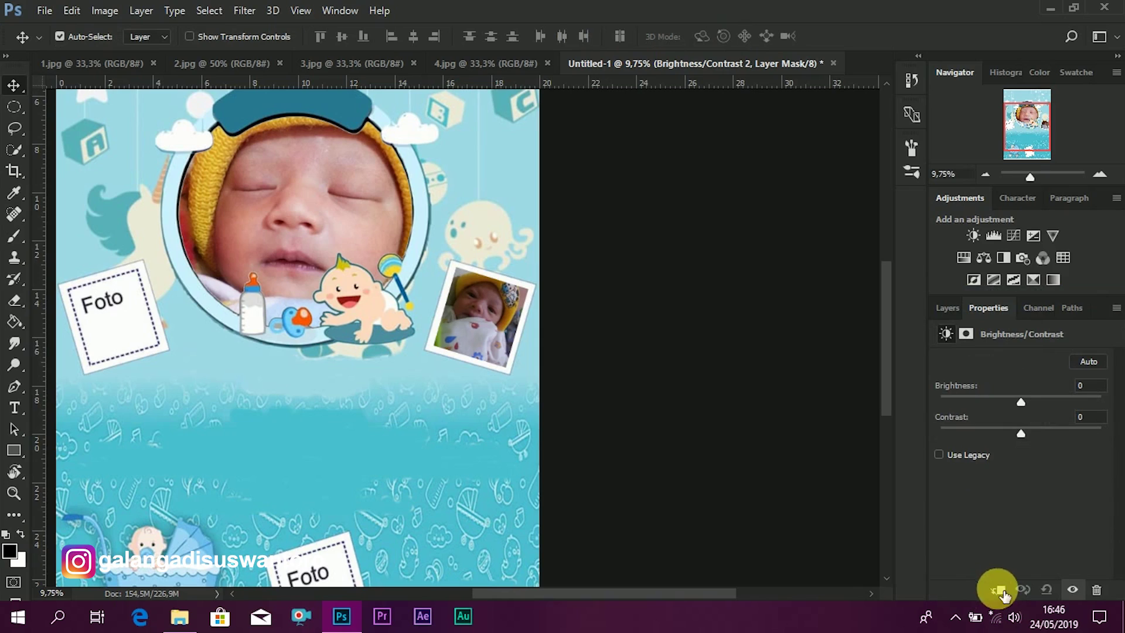
left_click(998, 590)
left_click_drag(1020, 399, 1034, 403)
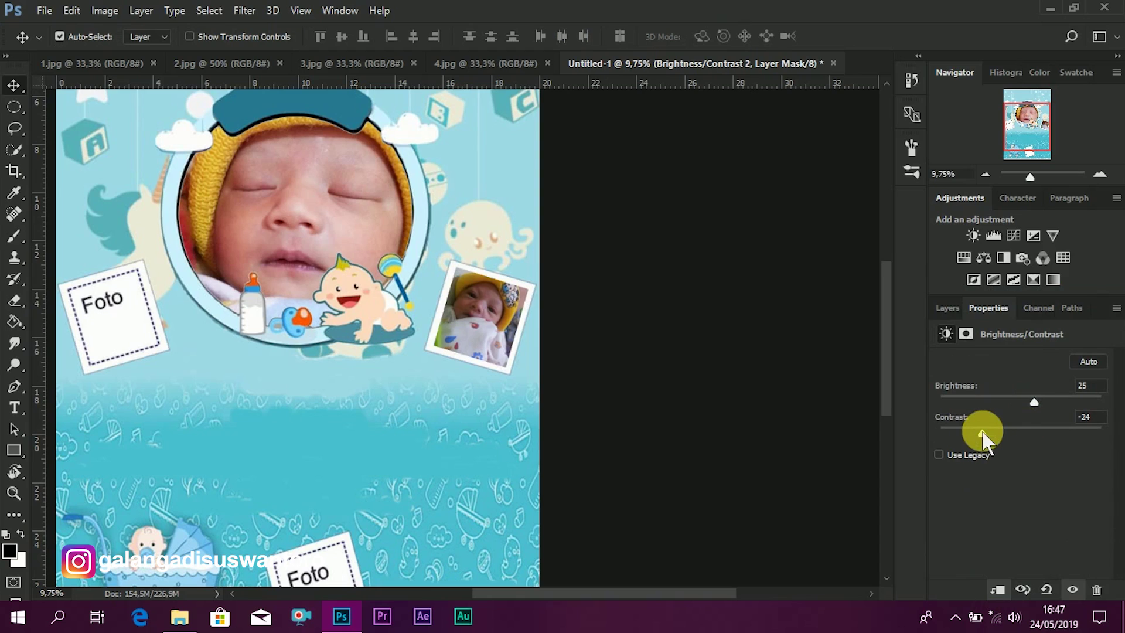
mouse_move(983, 435)
left_mouse_down()
mouse_move(1036, 436)
mouse_move(996, 437)
left_mouse_up()
left_click(947, 306)
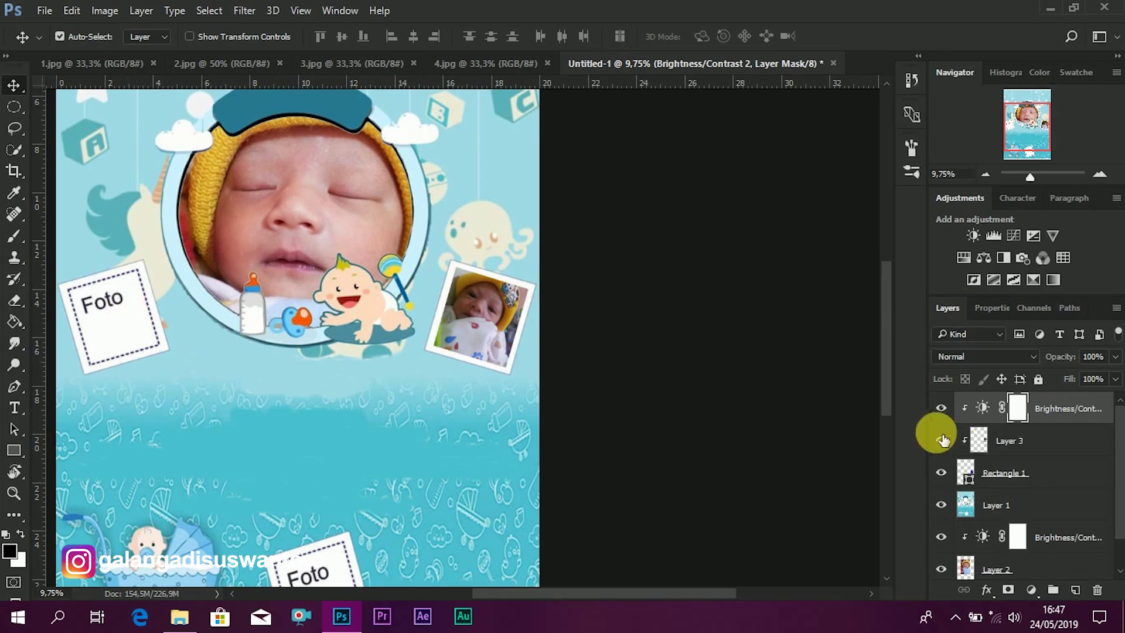
left_click(1014, 473)
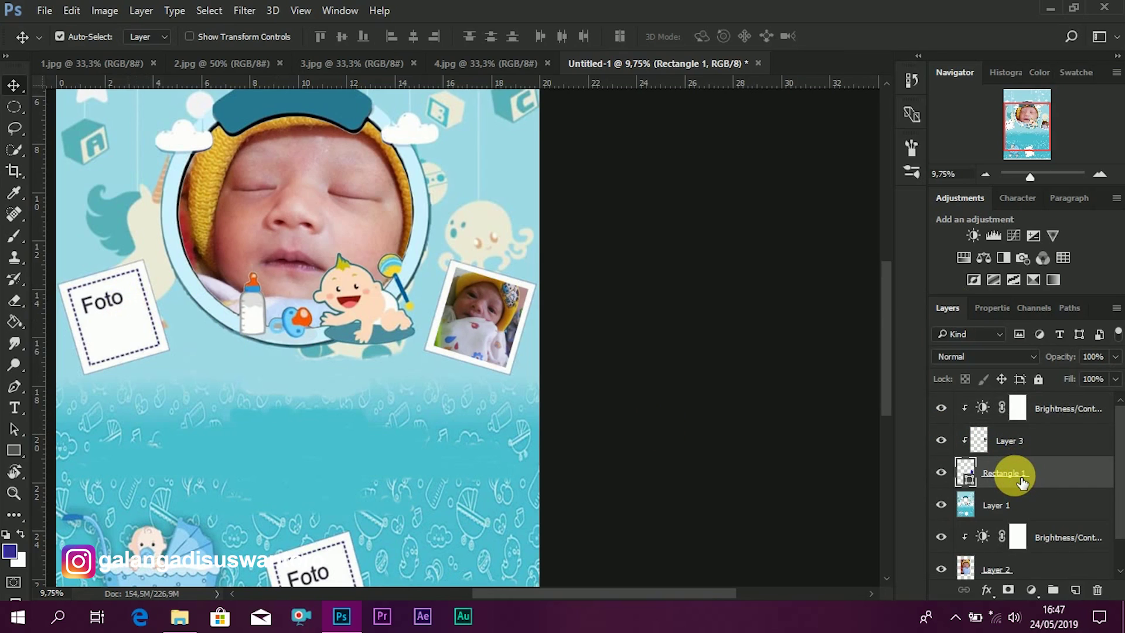
- Duplicate Rectangle 1 and move the original onto the left tilted Foto frame
key("ctrl+j")
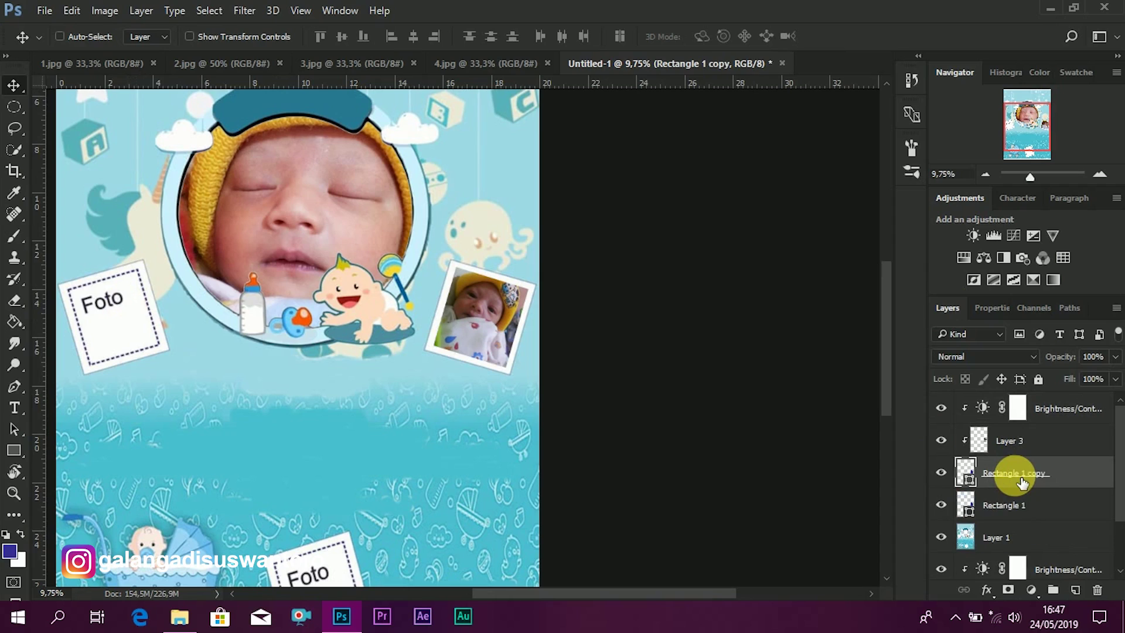
left_click(1001, 513)
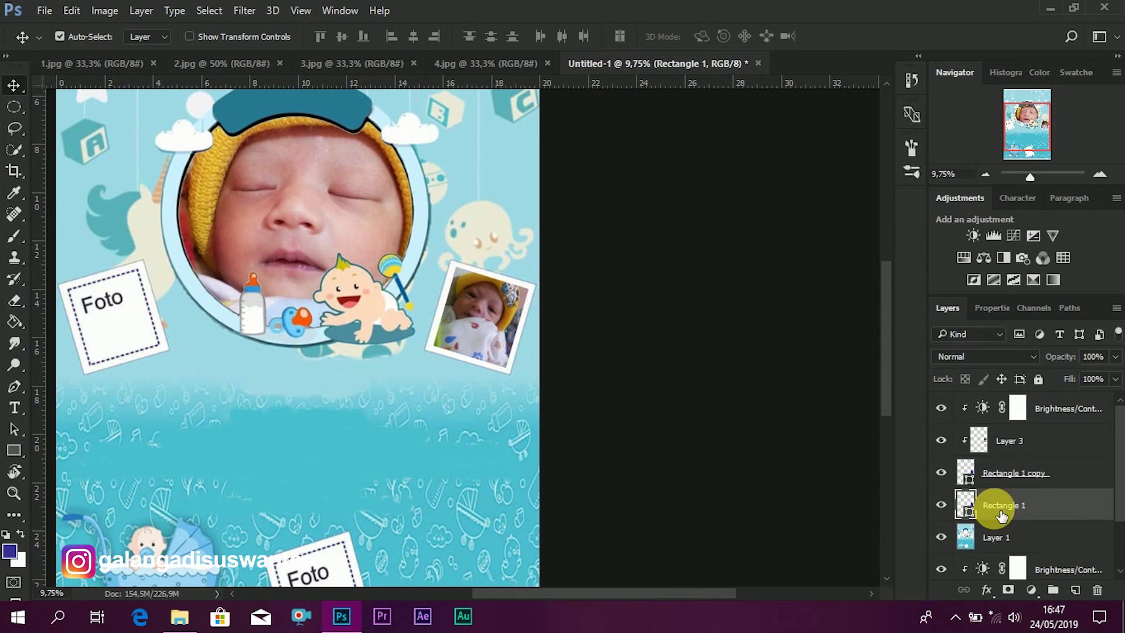
key("ctrl+t")
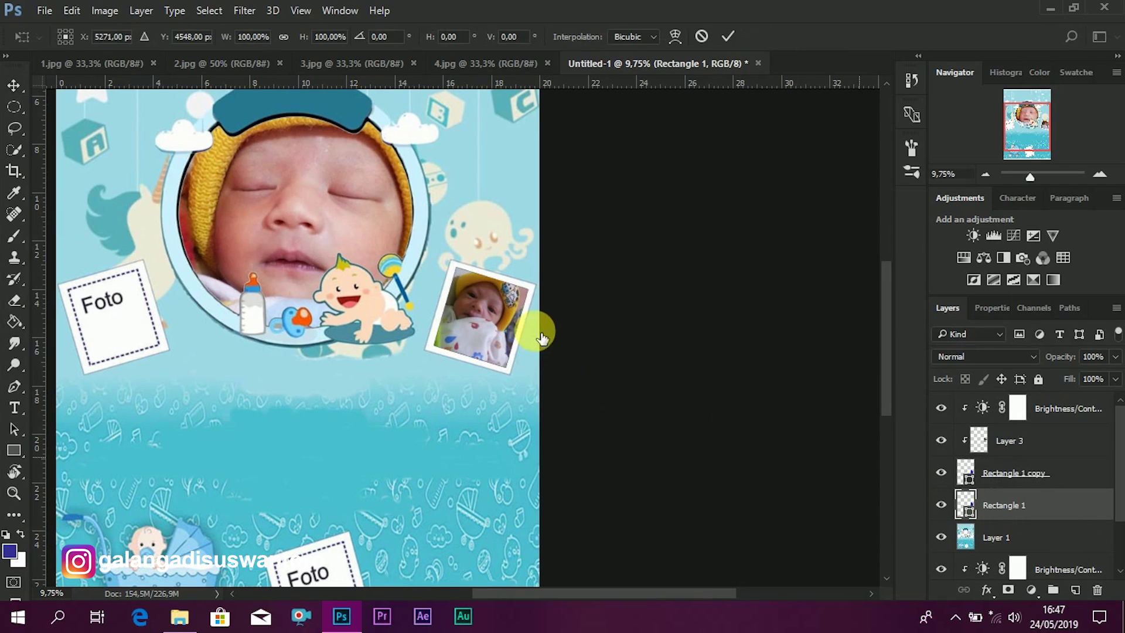
left_click_drag(501, 336, 128, 328)
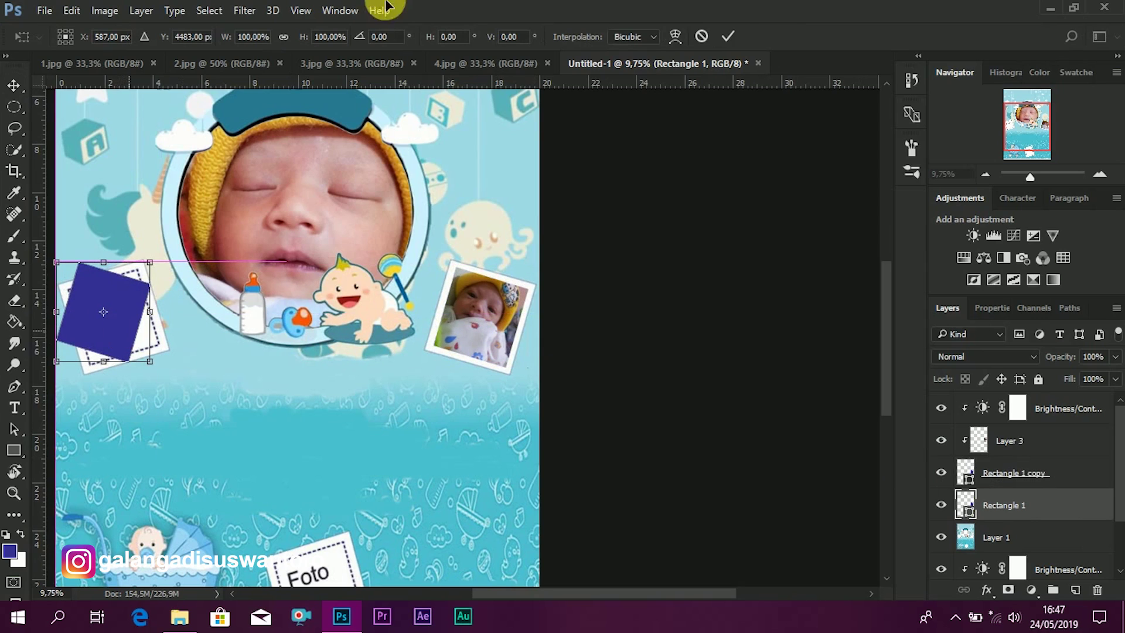
left_click(729, 36)
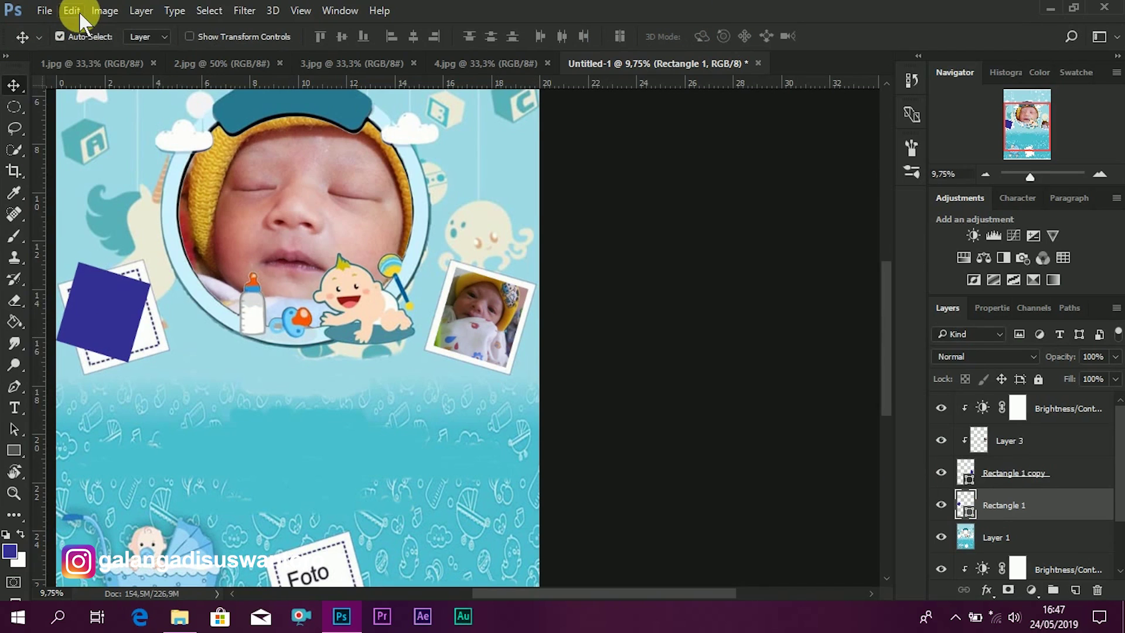
- Flip the rectangle horizontally and fit it inside the white photo frame
left_click(78, 11)
mouse_move(298, 359)
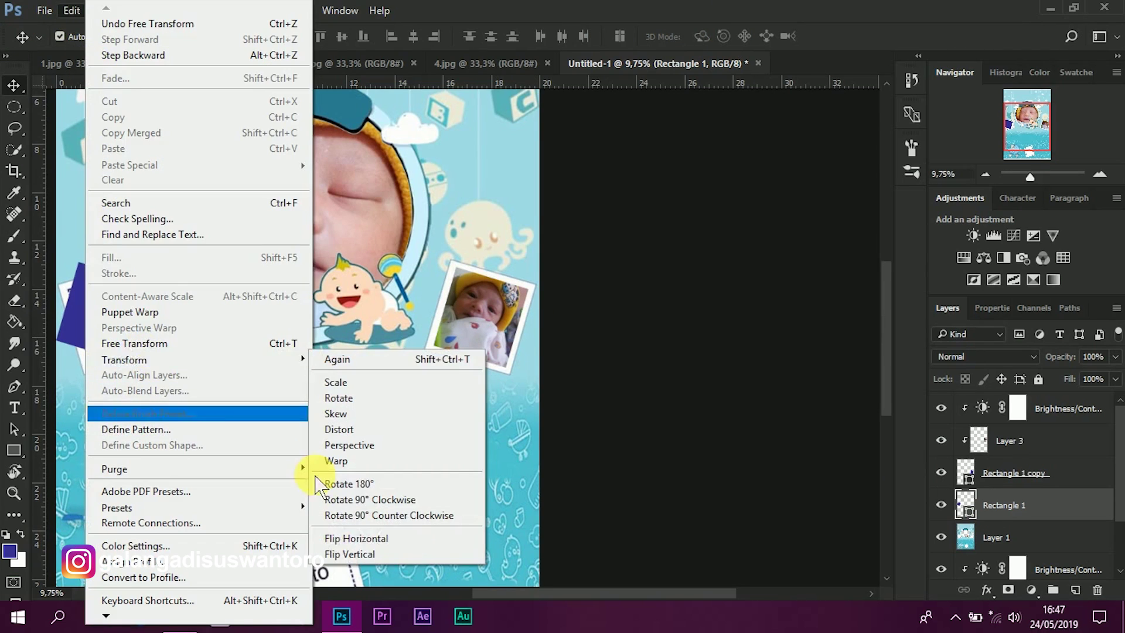
left_click(402, 537)
left_click_drag(88, 364, 89, 359)
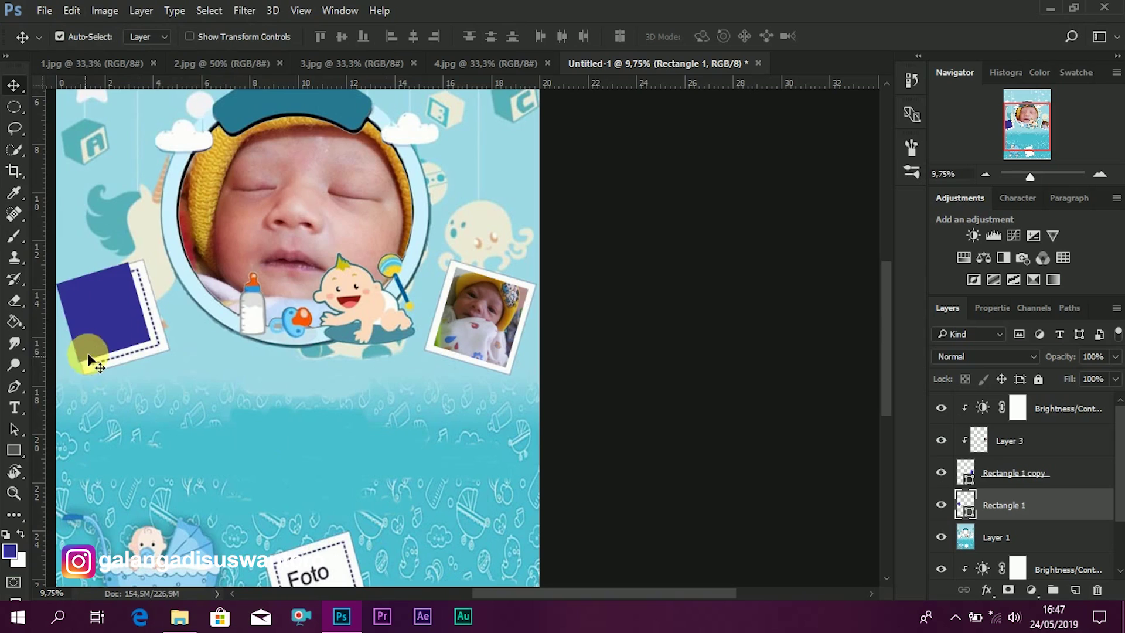
left_click_drag(109, 320, 170, 332)
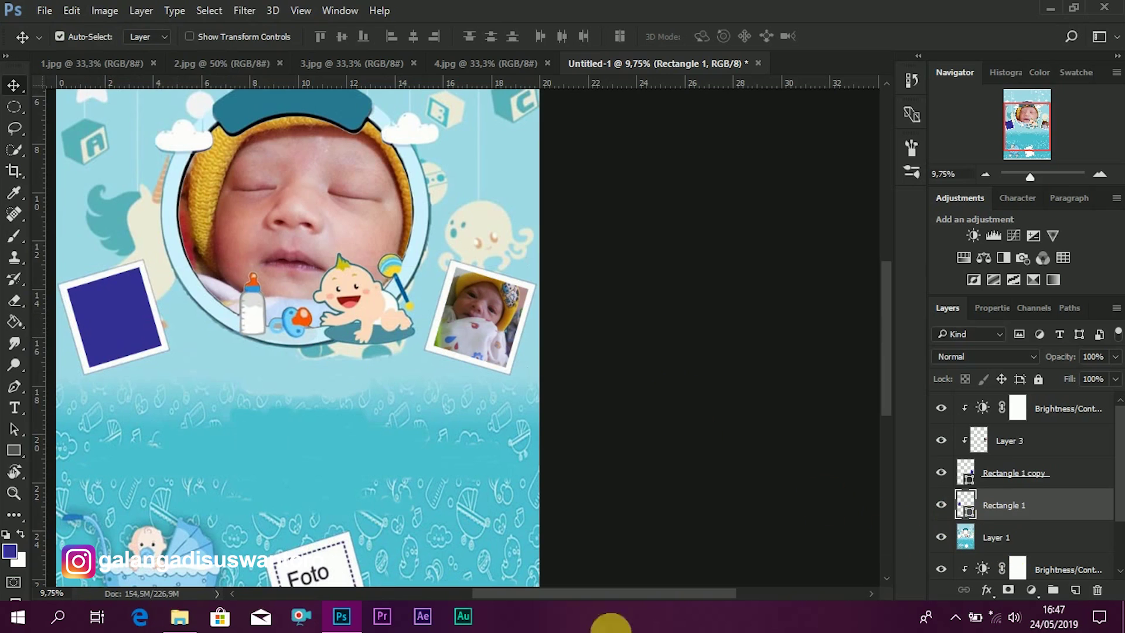
left_click(178, 616)
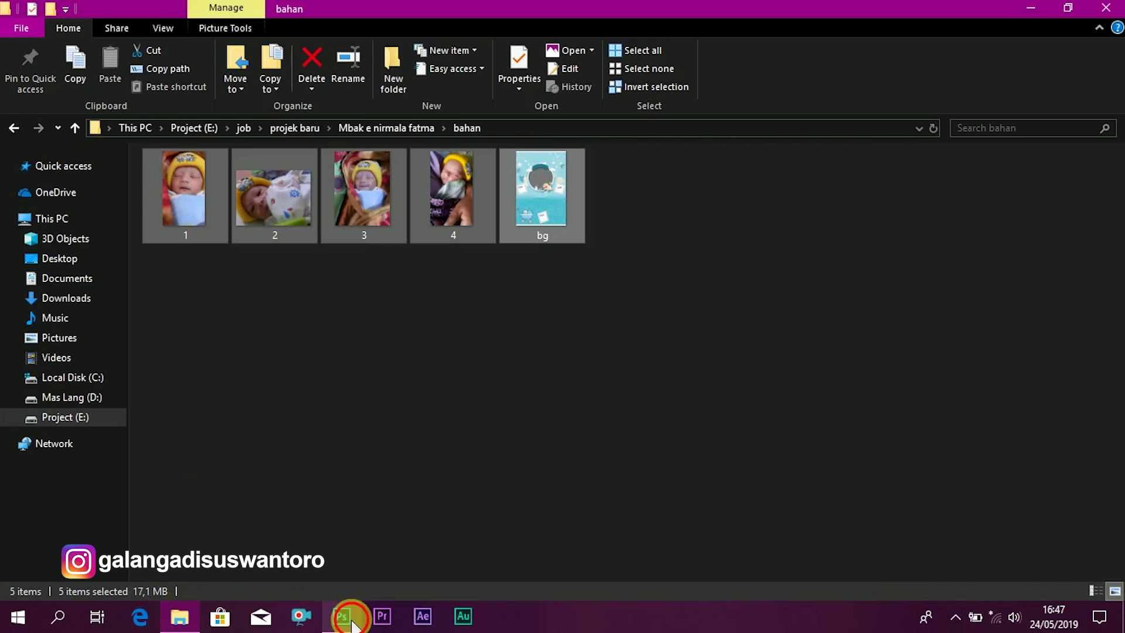
- Close 2.jpg and paste the 3.jpg baby photo over the blue rectangle in the poster
left_click(352, 623)
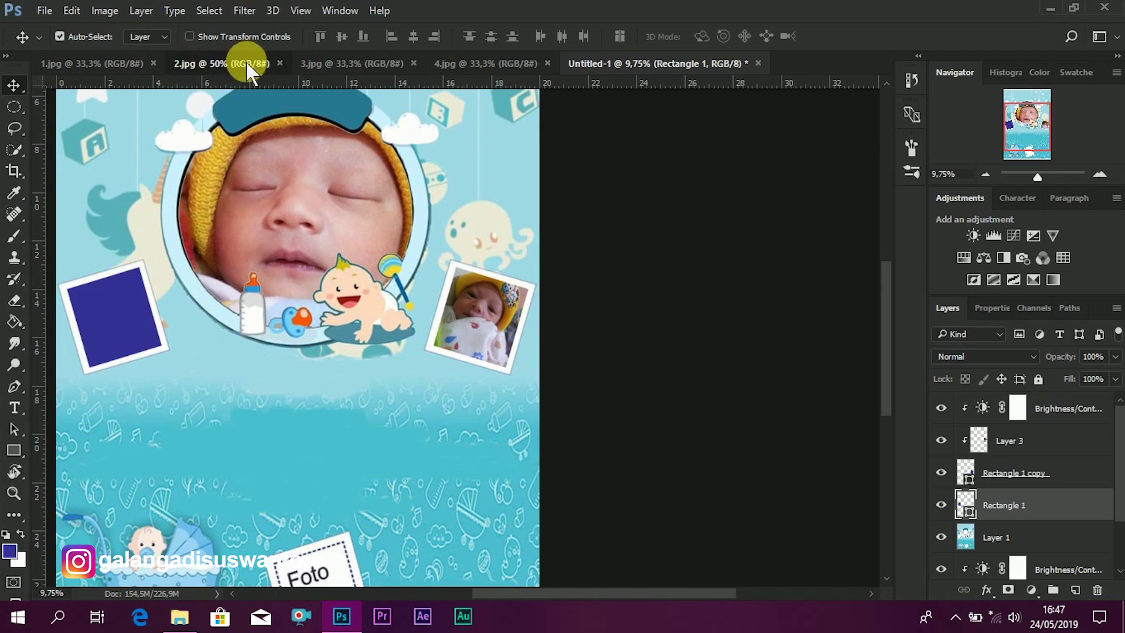
left_click(247, 63)
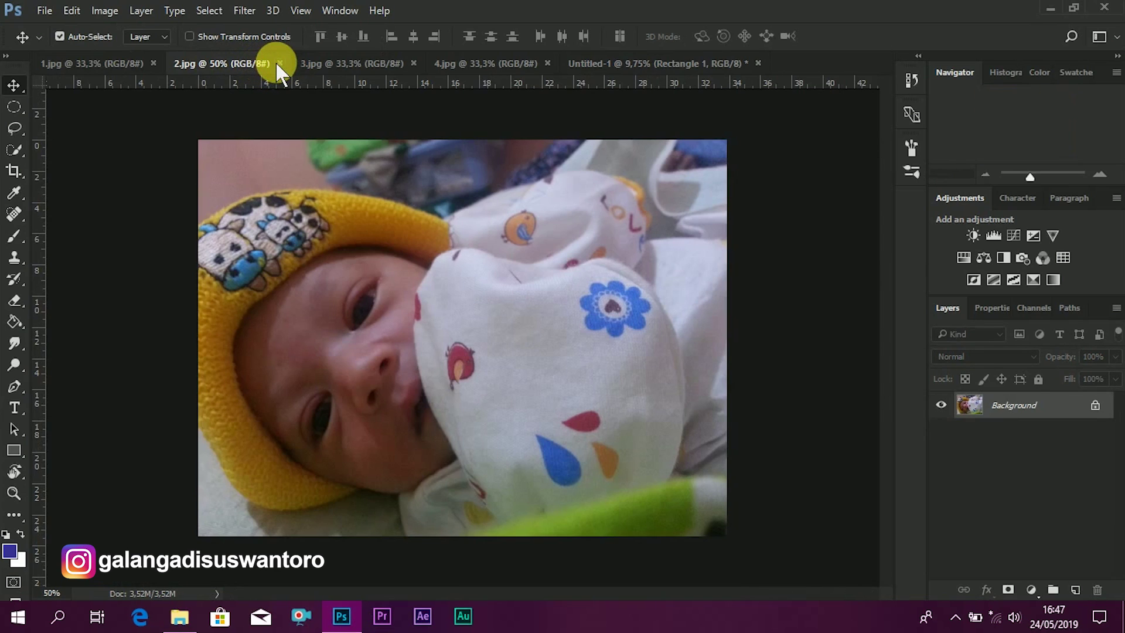
left_click(280, 64)
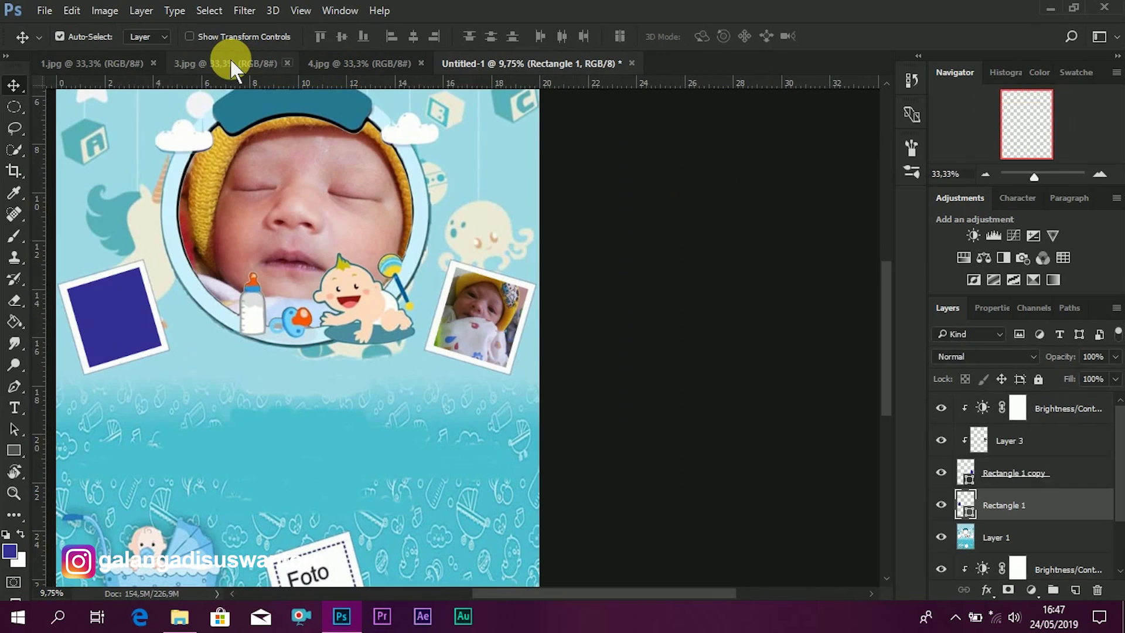
left_click(231, 61)
left_click(470, 65)
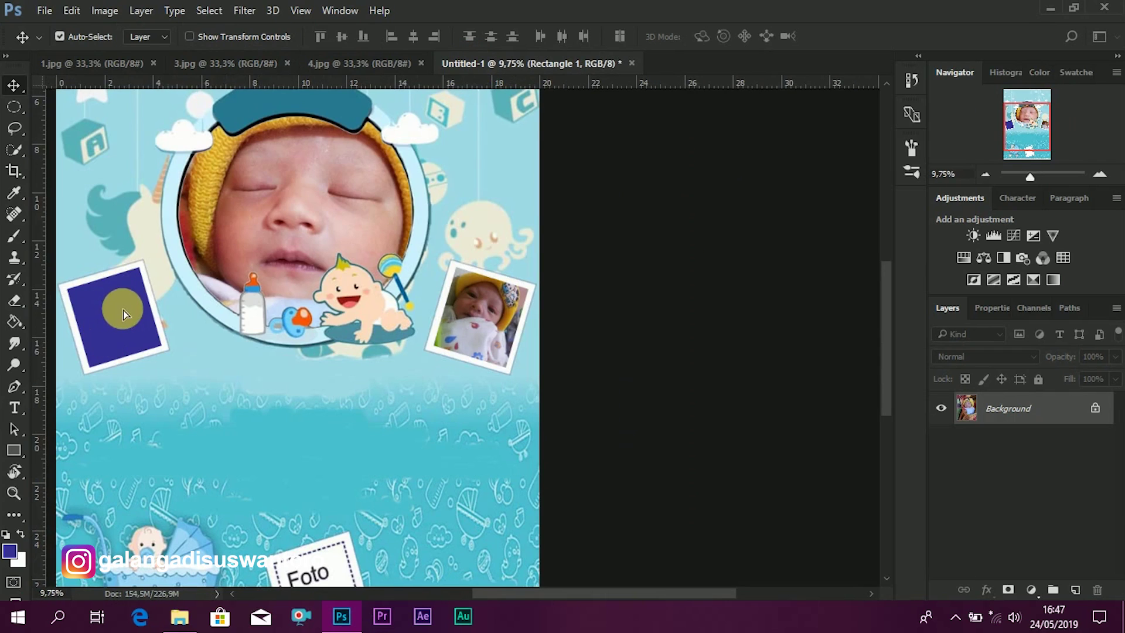
key("ctrl+v")
left_click_drag(198, 334, 189, 306)
- Rotate and position the photo to match the left frame's tilt, then clip it to Rectangle 1
key("ctrl+t")
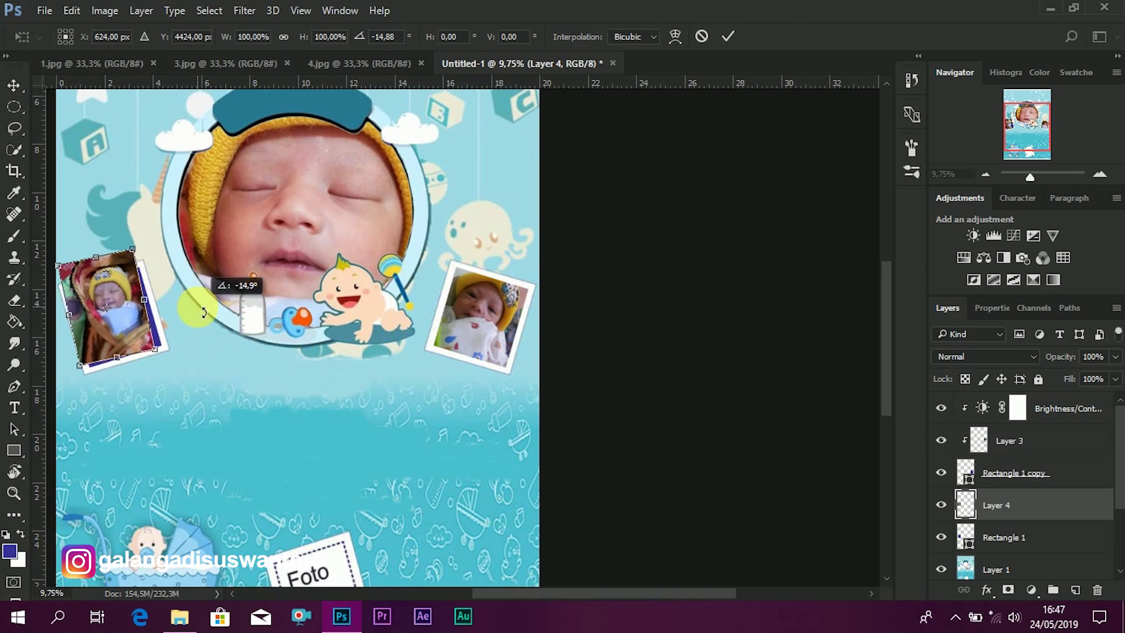
left_click_drag(115, 328, 120, 330)
left_click_drag(229, 334, 231, 326)
left_click_drag(123, 325, 143, 301)
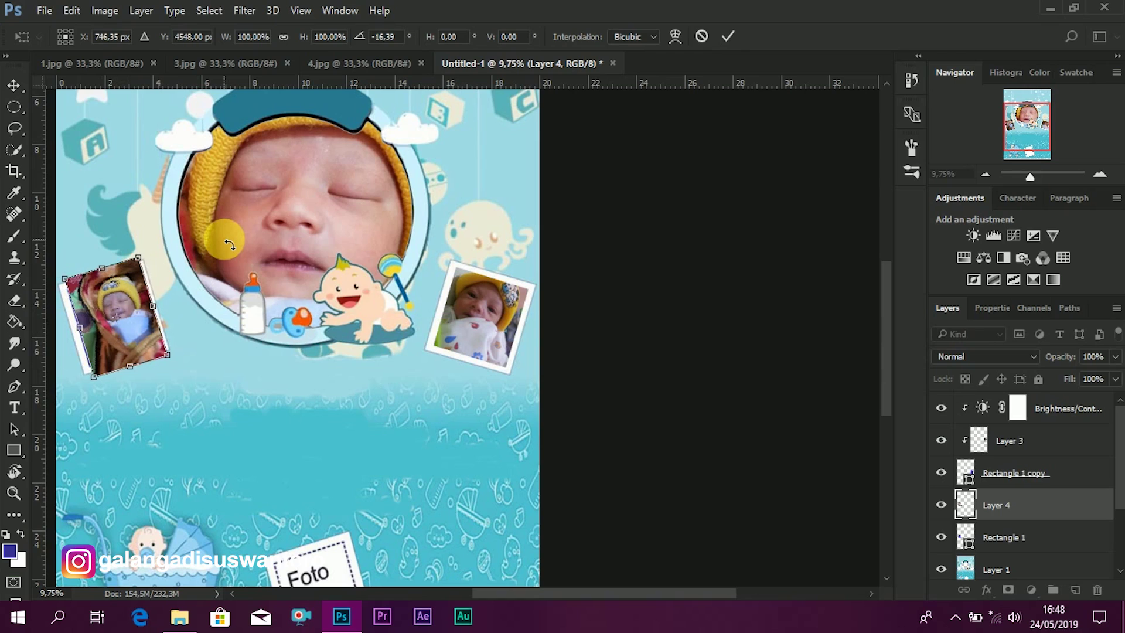
key("shift+Left")
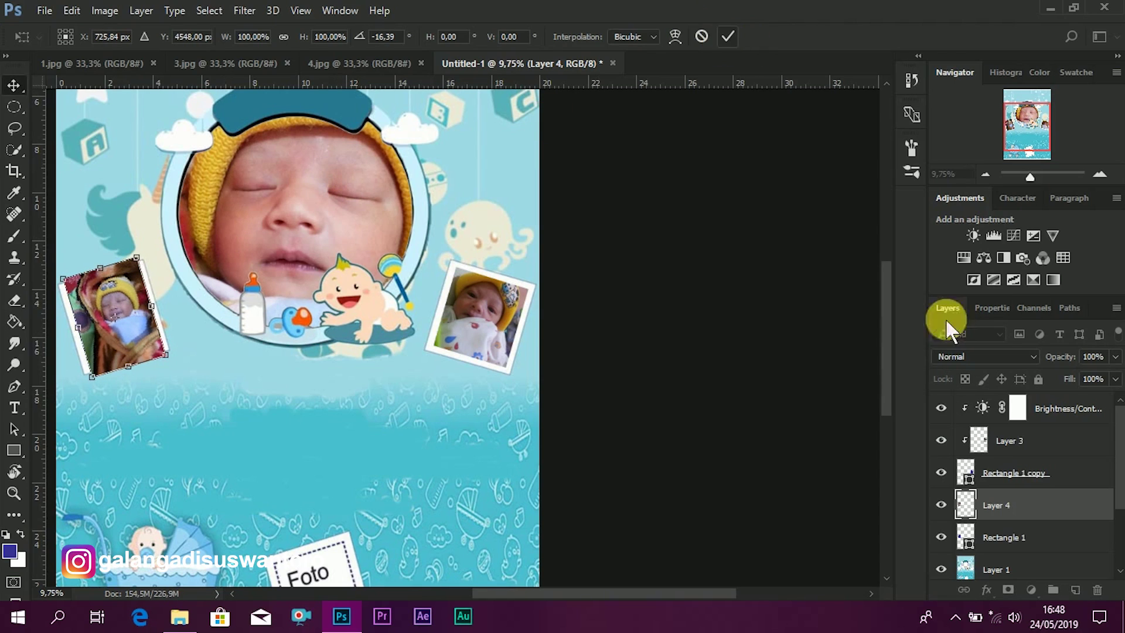
key("Return")
right_click(1040, 508)
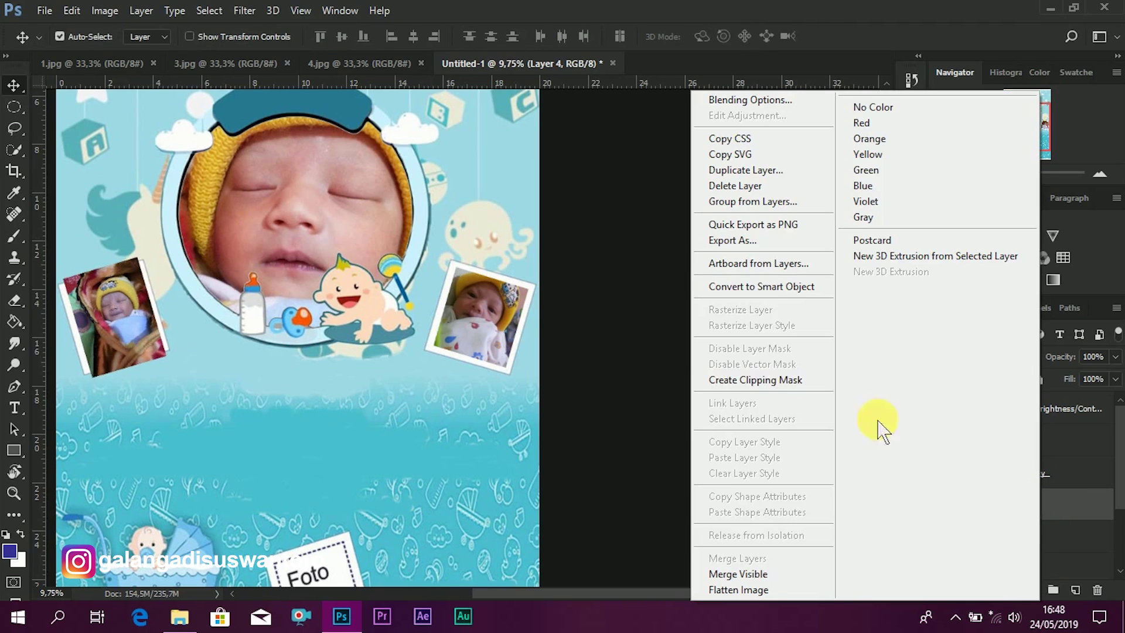
left_click(756, 380)
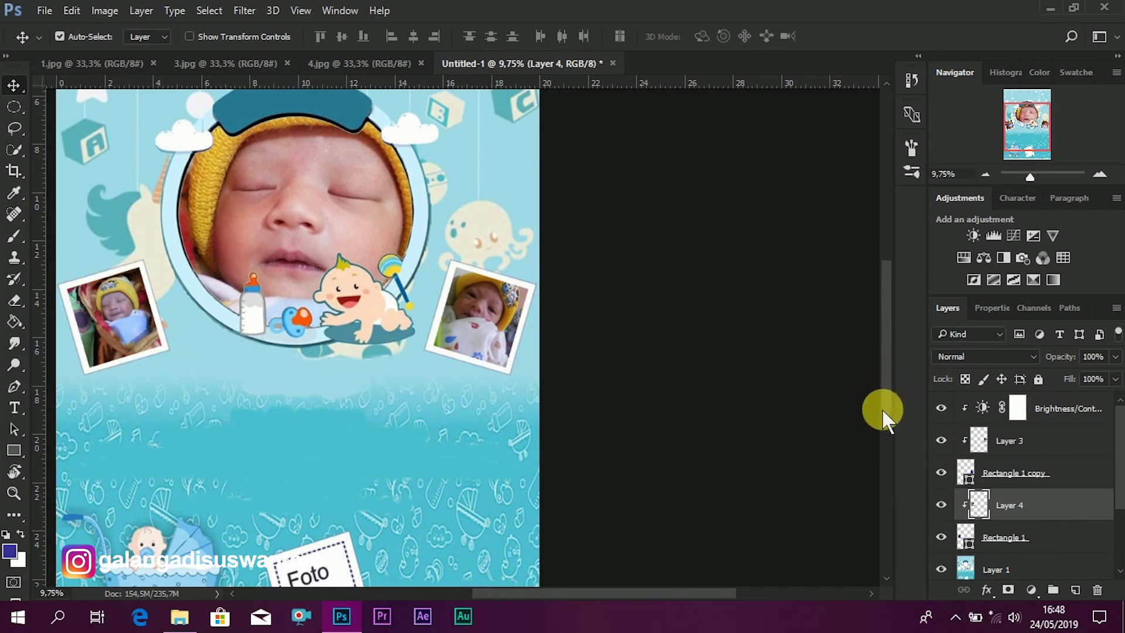
scroll(888, 378, "down", 3)
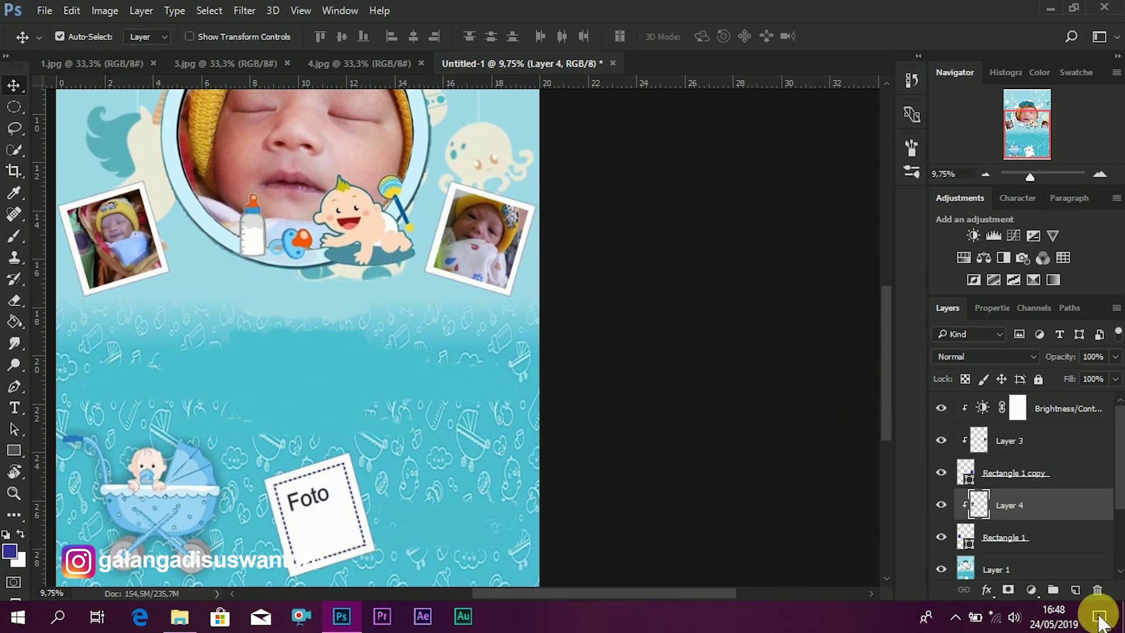
- Add a Brightness/Contrast adjustment layer with brightness -4 and contrast 15
left_click(1038, 592)
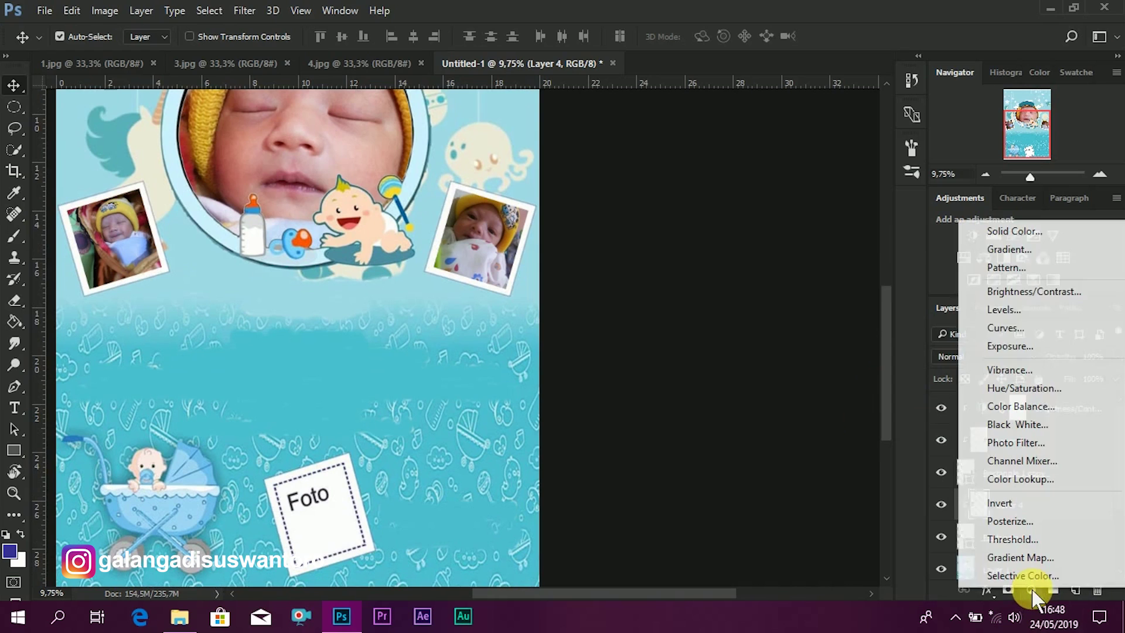
left_click(1040, 290)
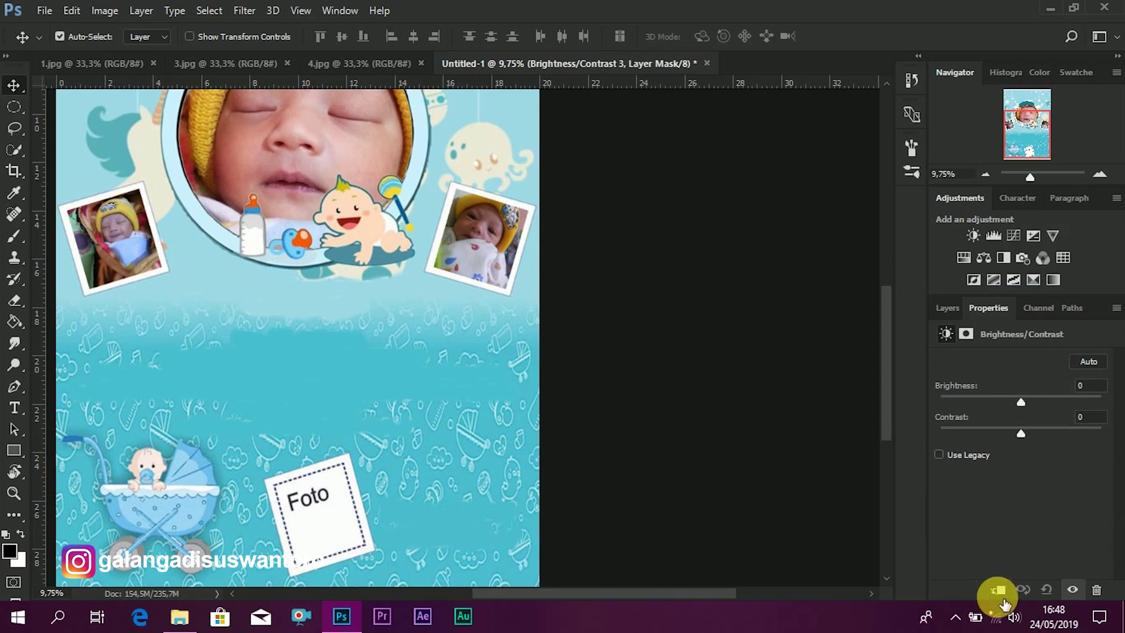
mouse_move(1011, 405)
left_mouse_down()
mouse_move(1002, 403)
mouse_move(1017, 403)
left_mouse_up()
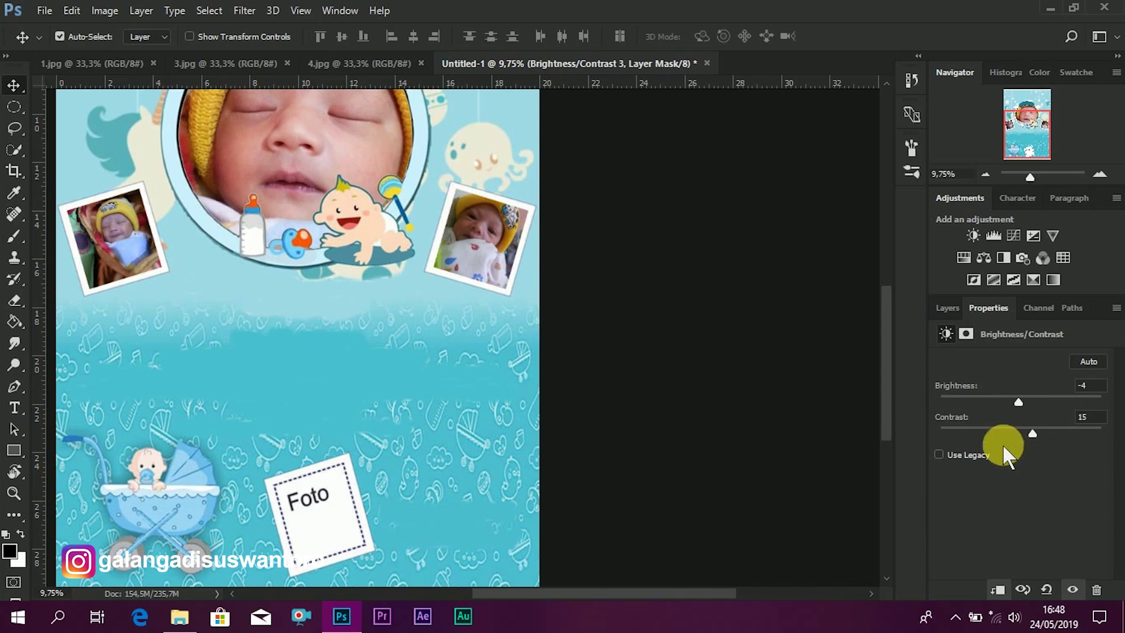
scroll(886, 399, "down", 2)
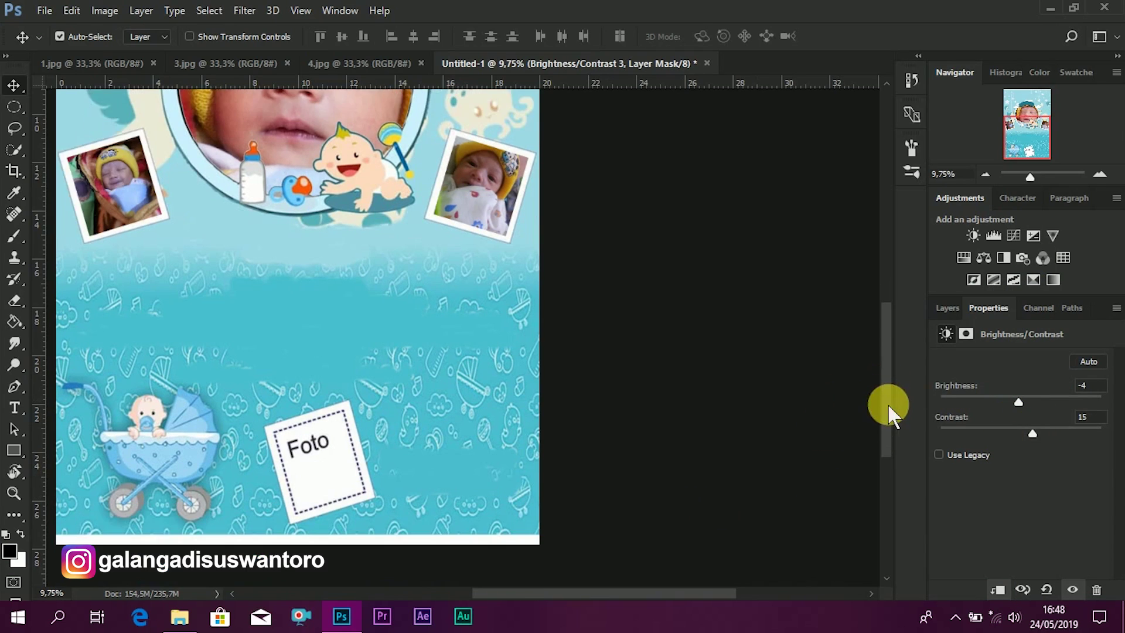
- Duplicate Rectangle 1 again and move the original down onto the bottom Foto frame
left_click(944, 308)
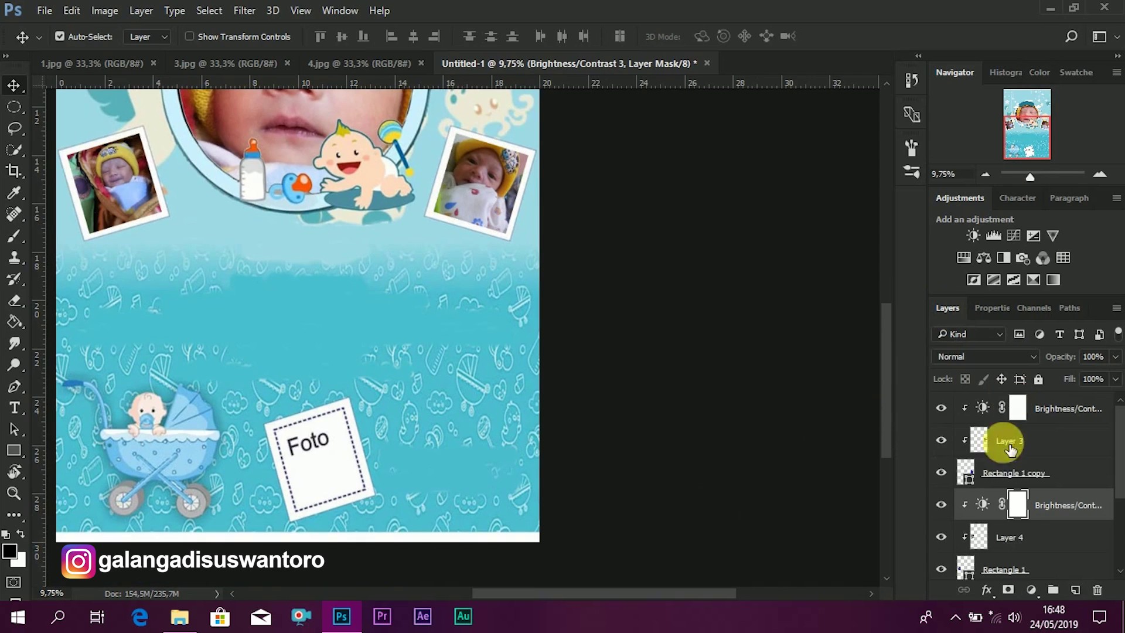
left_click(1004, 571)
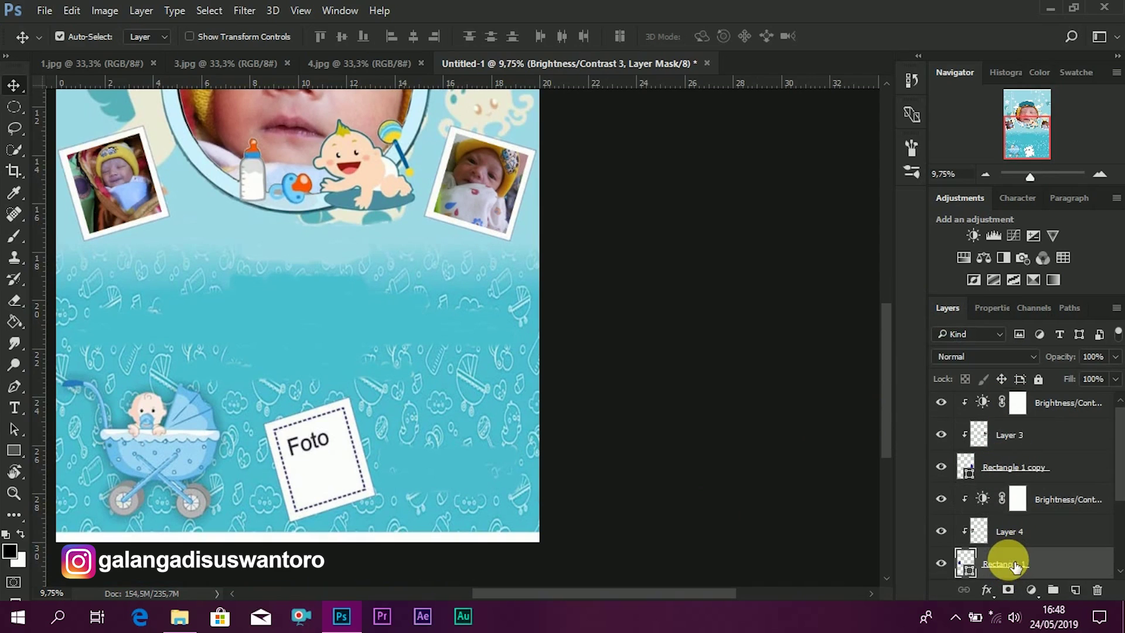
scroll(1015, 566, "down", 1)
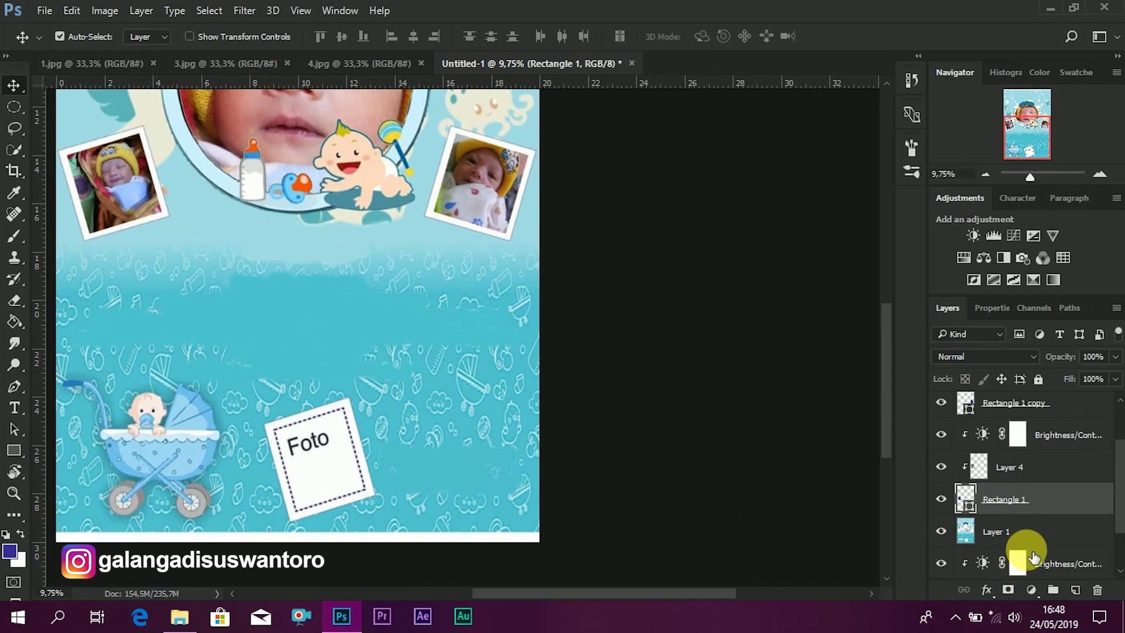
key("ctrl+j")
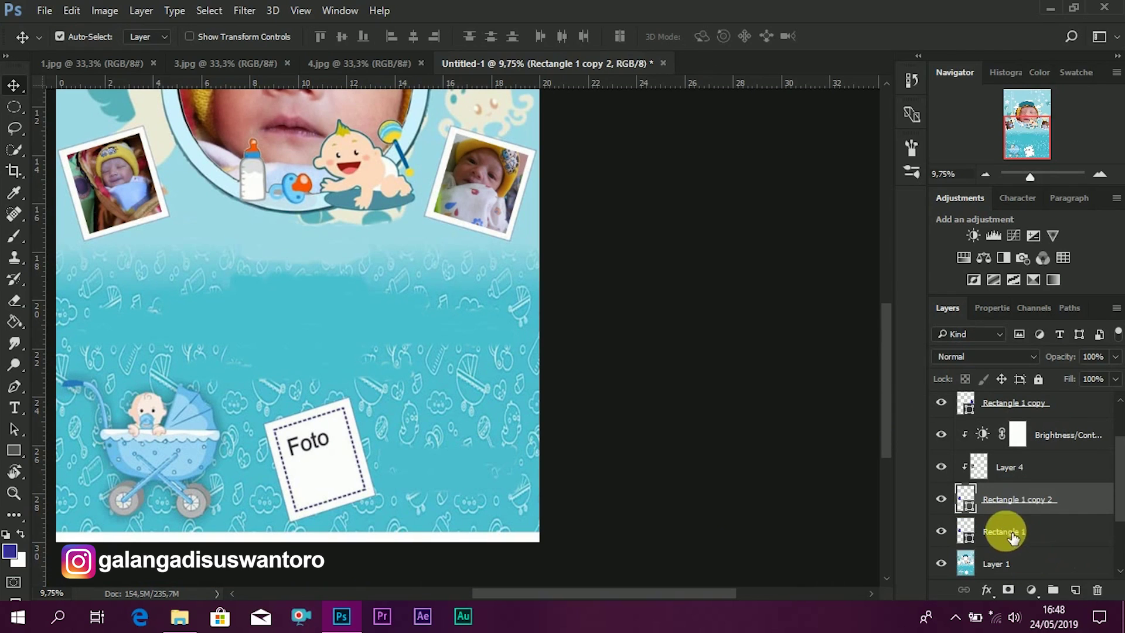
left_click(1013, 536)
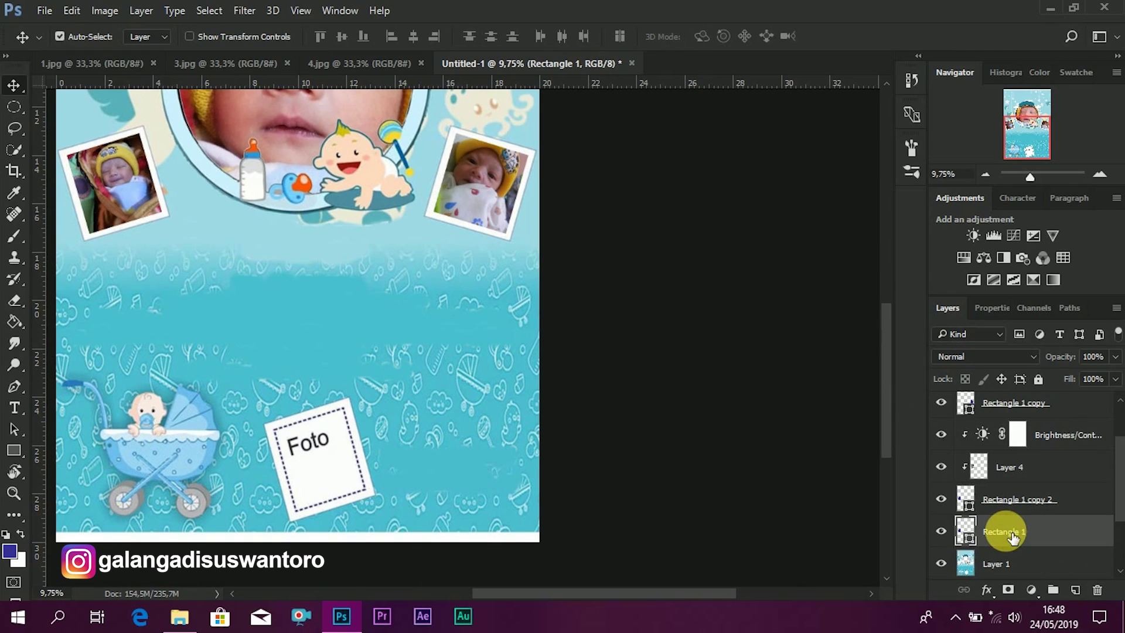
key("ctrl+t")
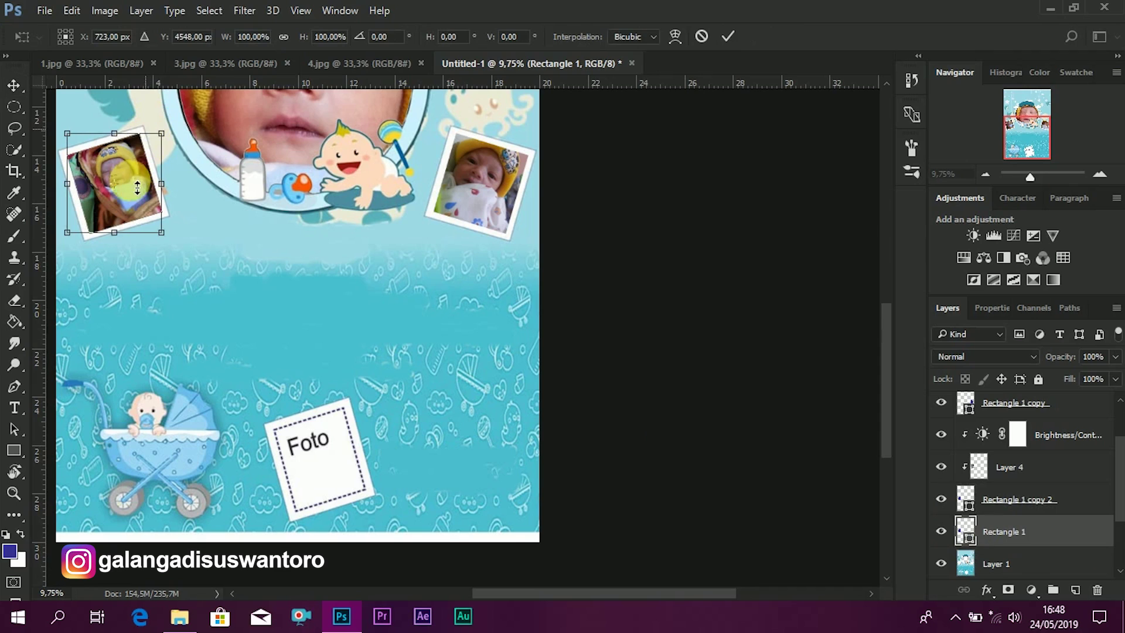
left_click_drag(132, 198, 333, 467)
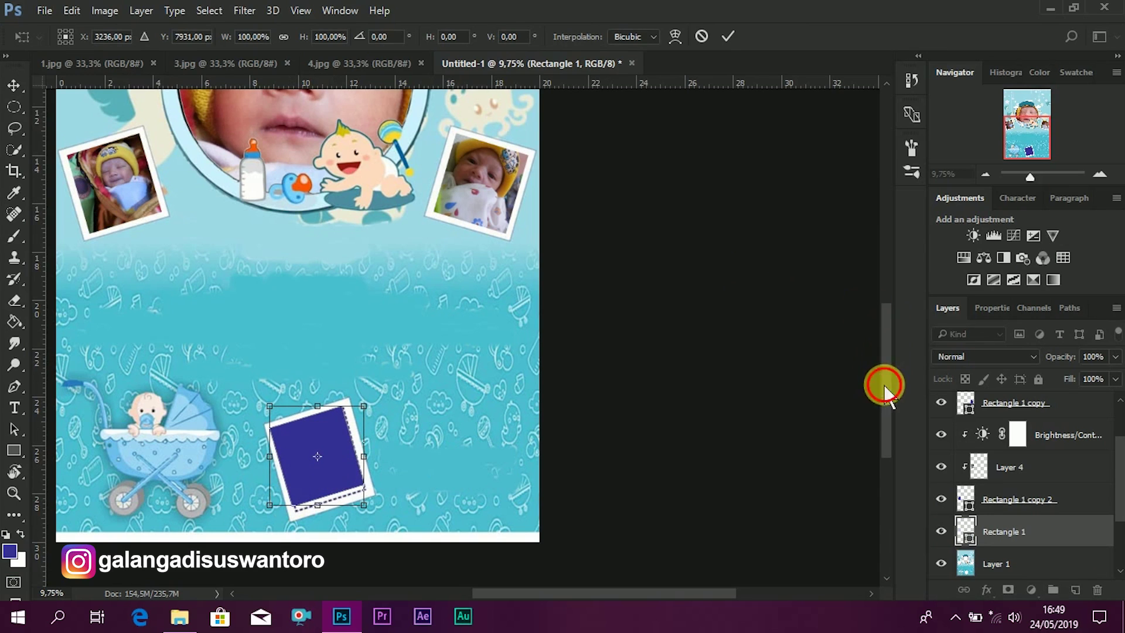
- Stretch the rectangle taller and wider so it fills the tilted bottom frame
left_click_drag(885, 384, 885, 411)
scroll(346, 381, "up", 3)
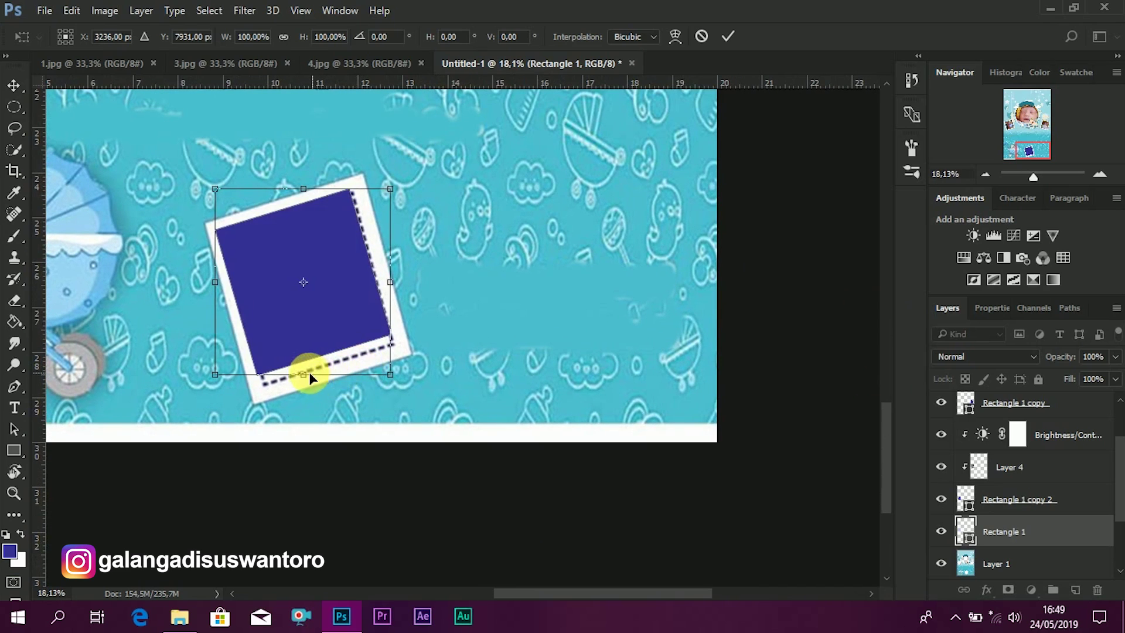
left_click_drag(313, 380, 327, 396)
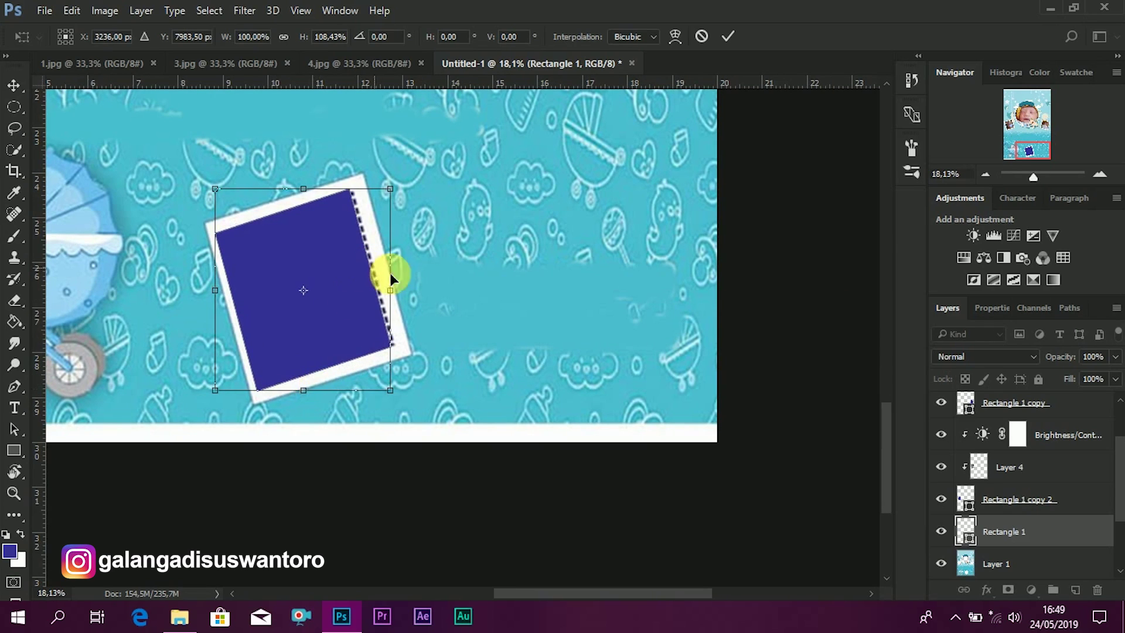
left_click_drag(391, 293, 409, 298)
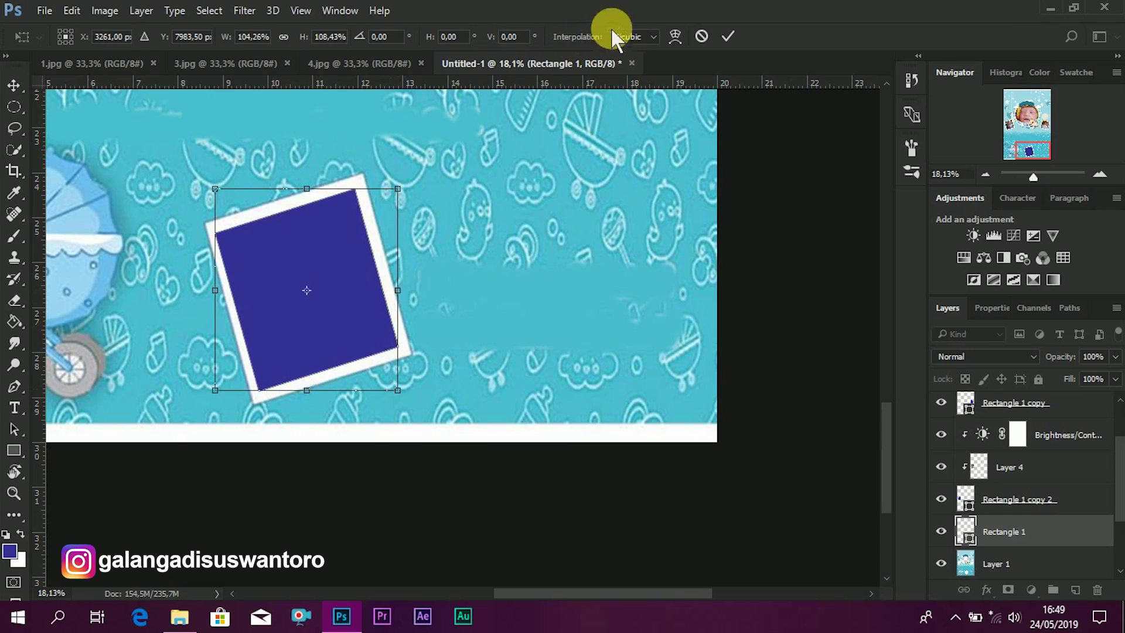
left_click(726, 37)
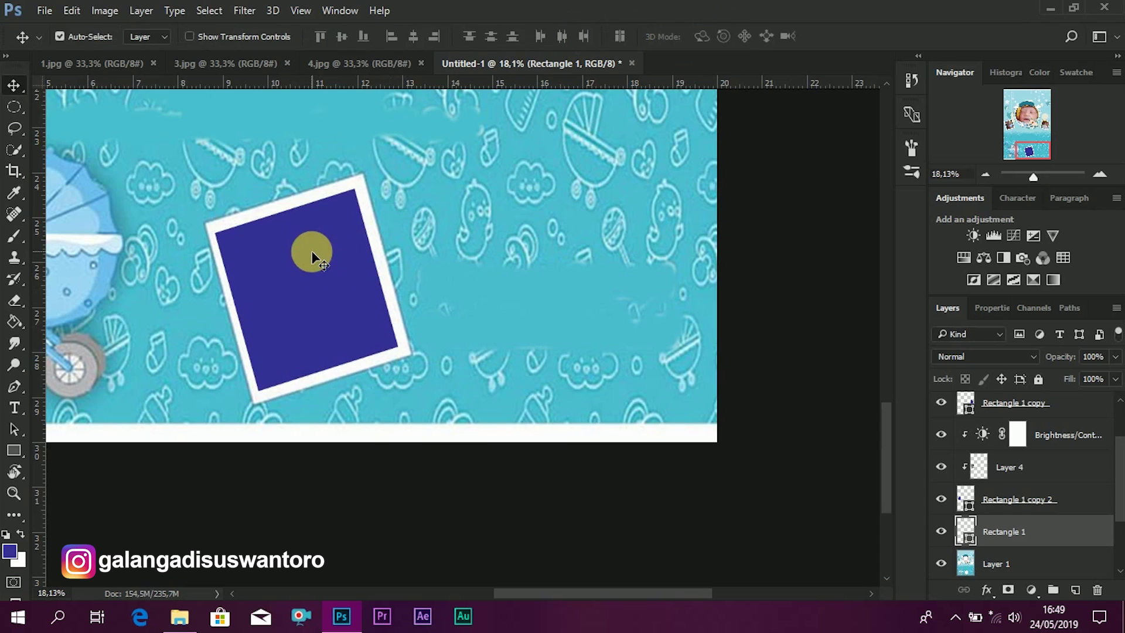
left_click_drag(318, 252, 318, 248)
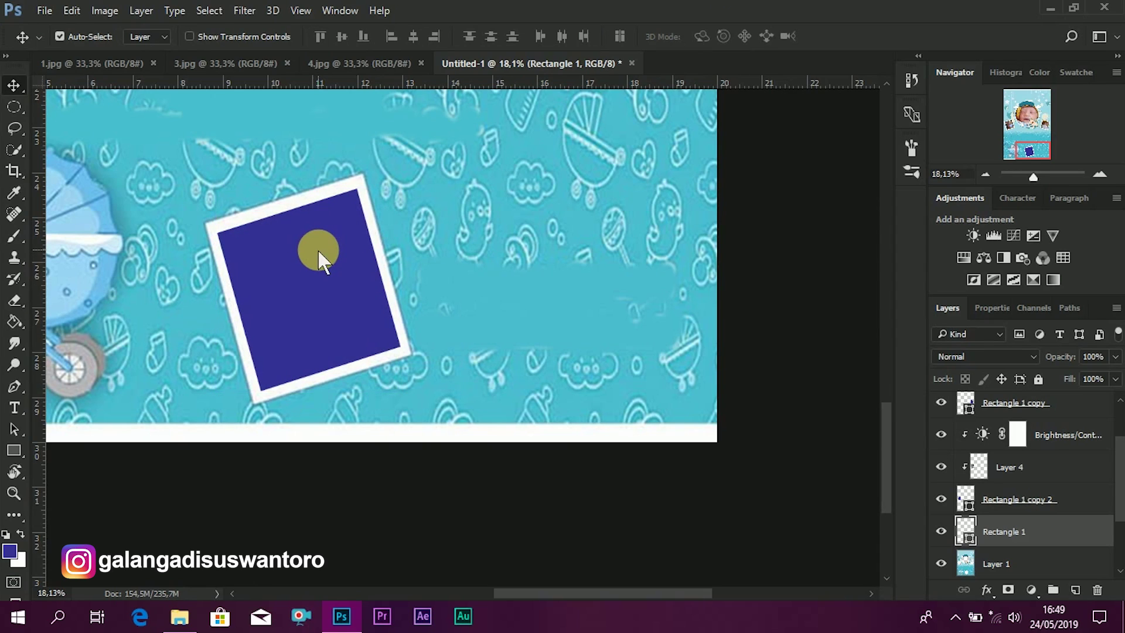
scroll(543, 156, "down", 3)
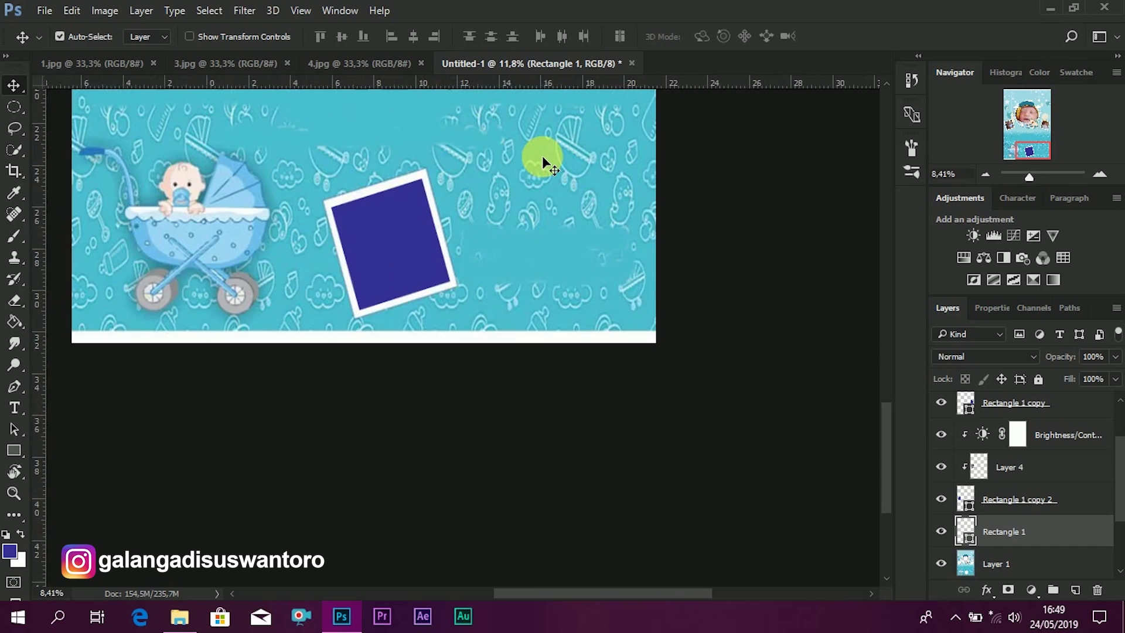
key("ctrl+0")
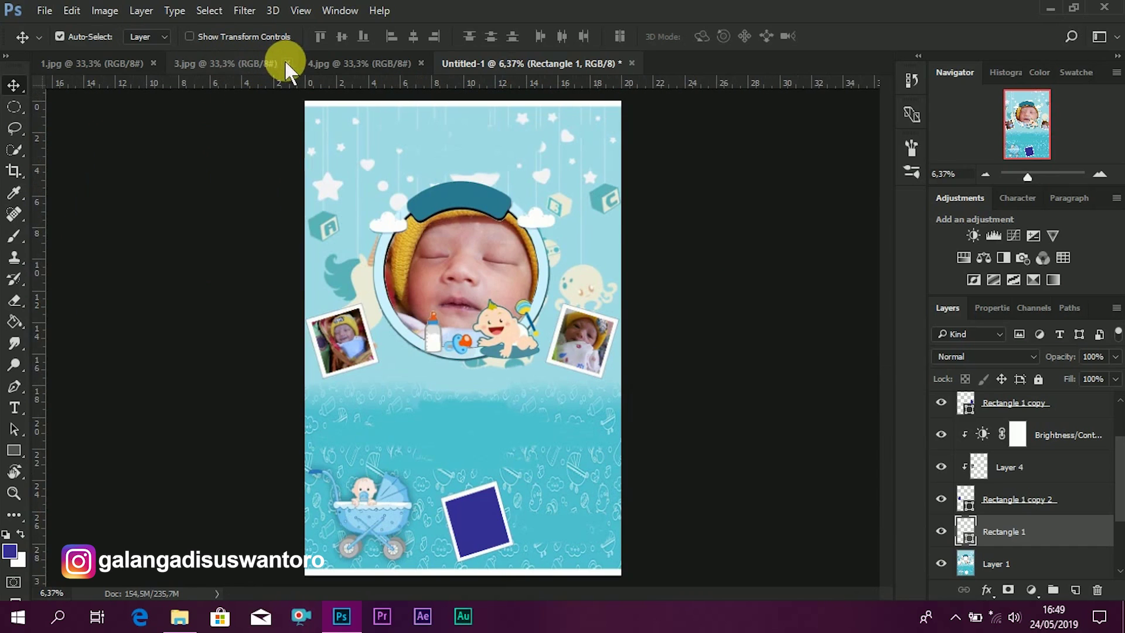
- Close 3.jpg and drag the 4.jpg baby photo into the poster over the bottom frame
left_click(287, 63)
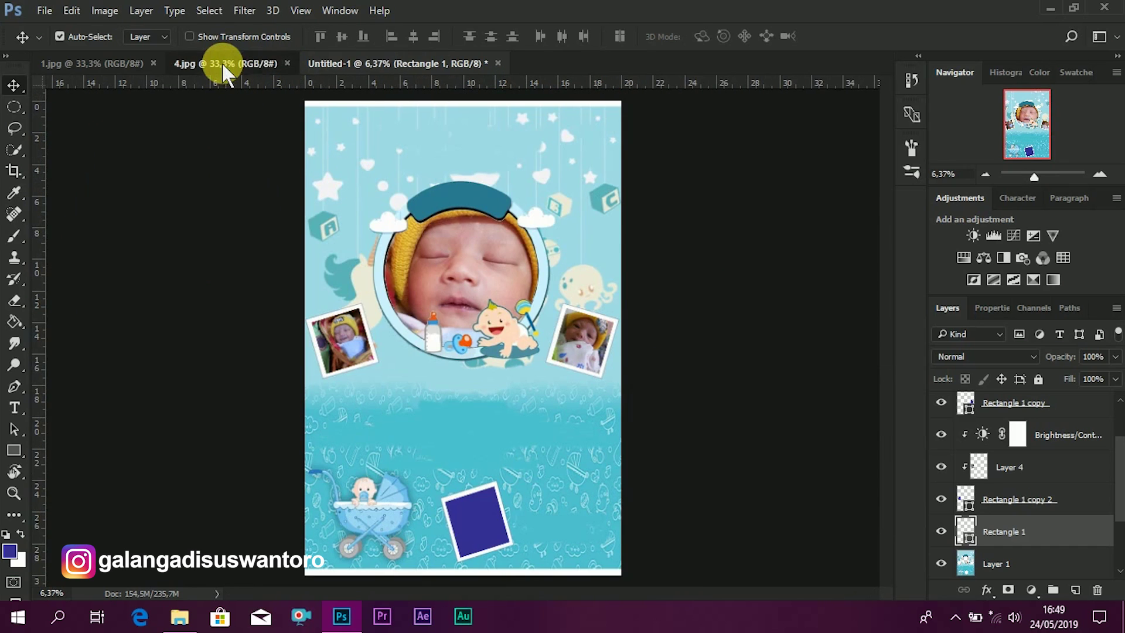
left_click(222, 62)
left_click_drag(462, 317, 484, 511)
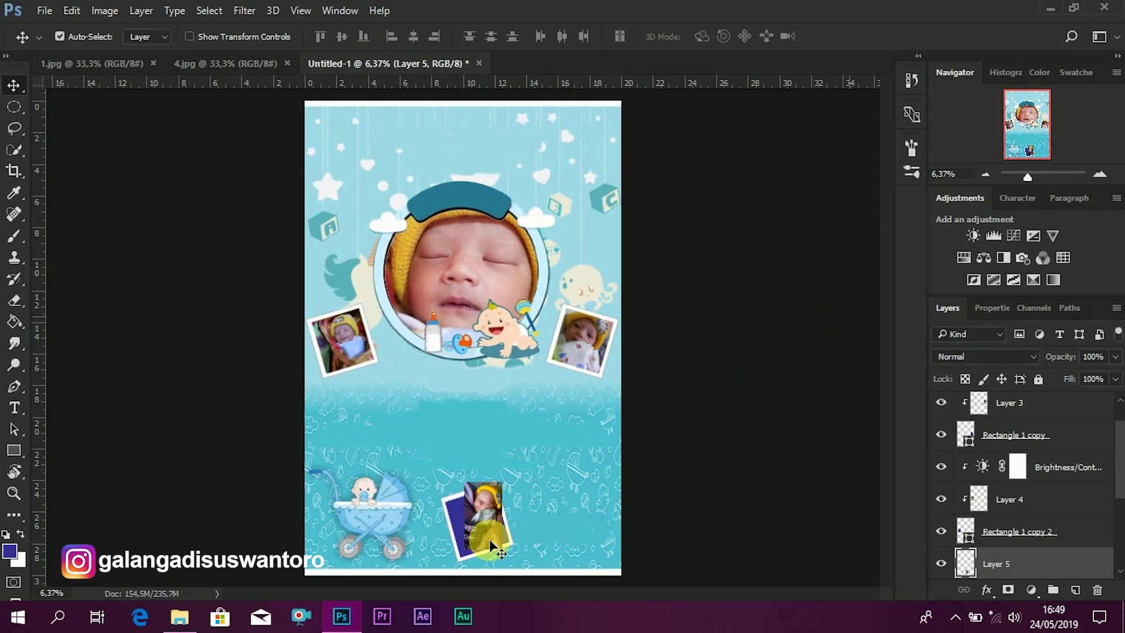
scroll(482, 544, "up", 2)
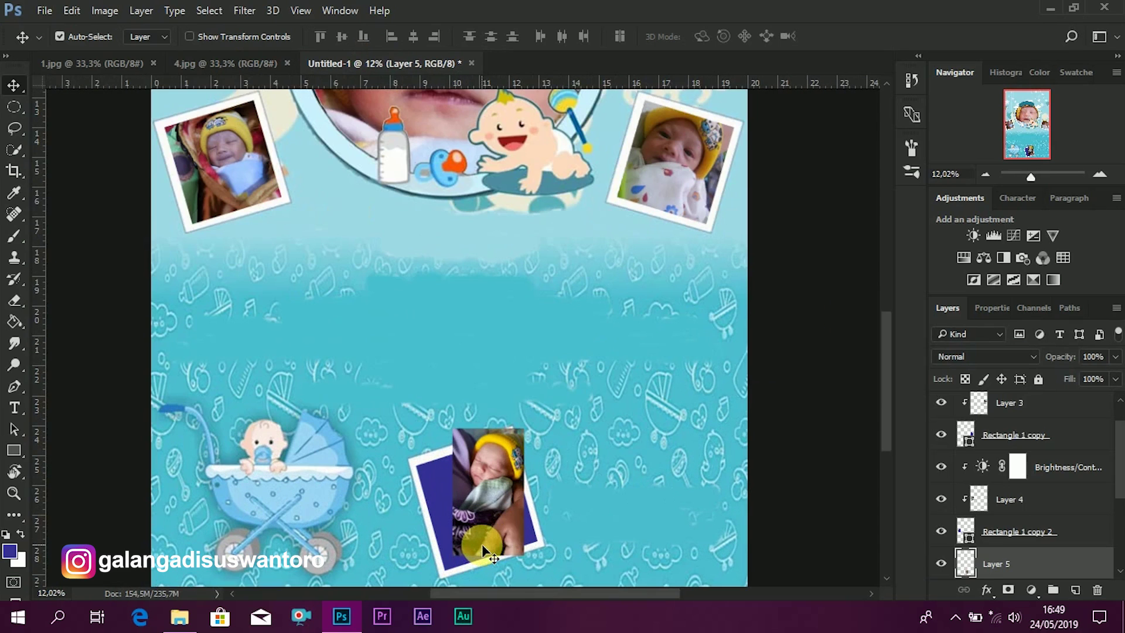
left_click_drag(893, 384, 889, 448)
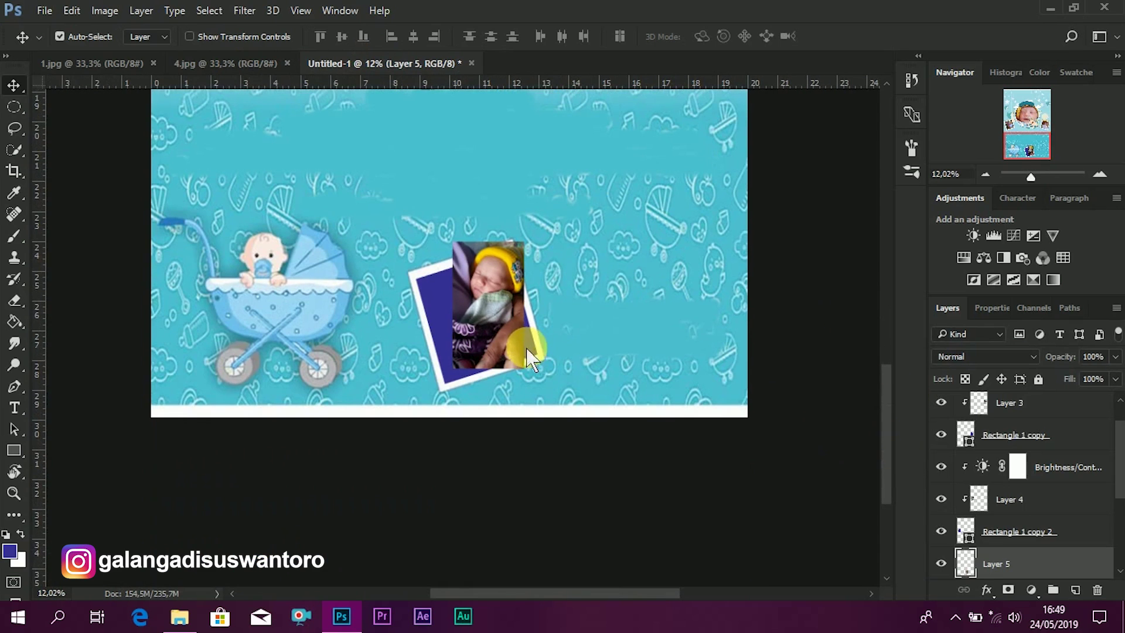
left_click_drag(546, 350, 547, 367)
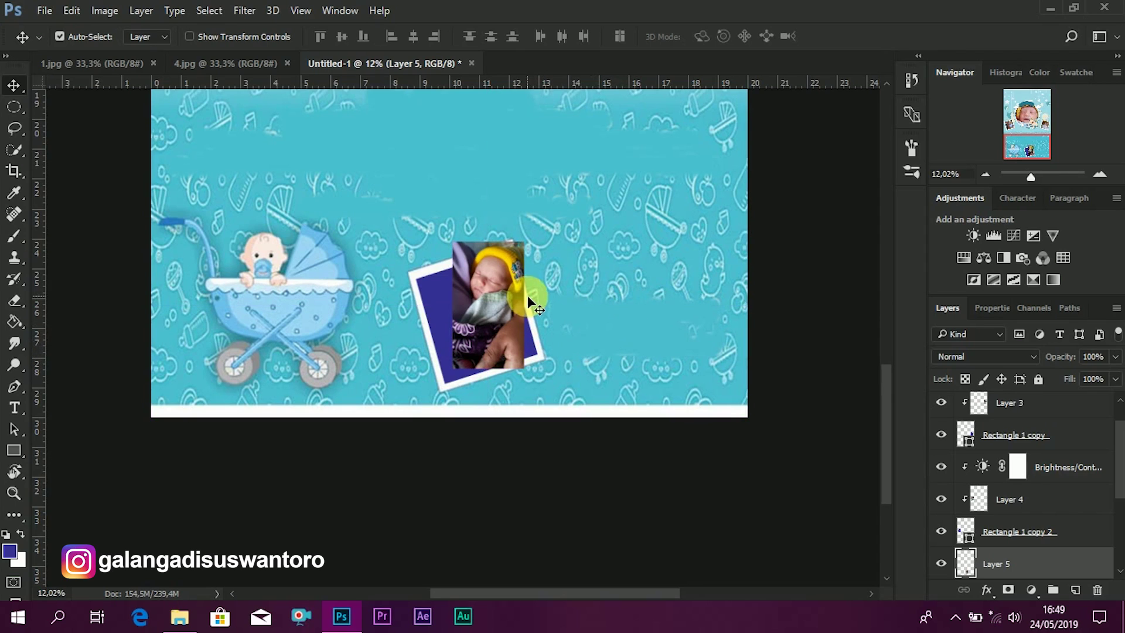
key("ctrl")
- Tilt the photo to the frame's angle and enlarge it to about 148 percent
key("ctrl+t")
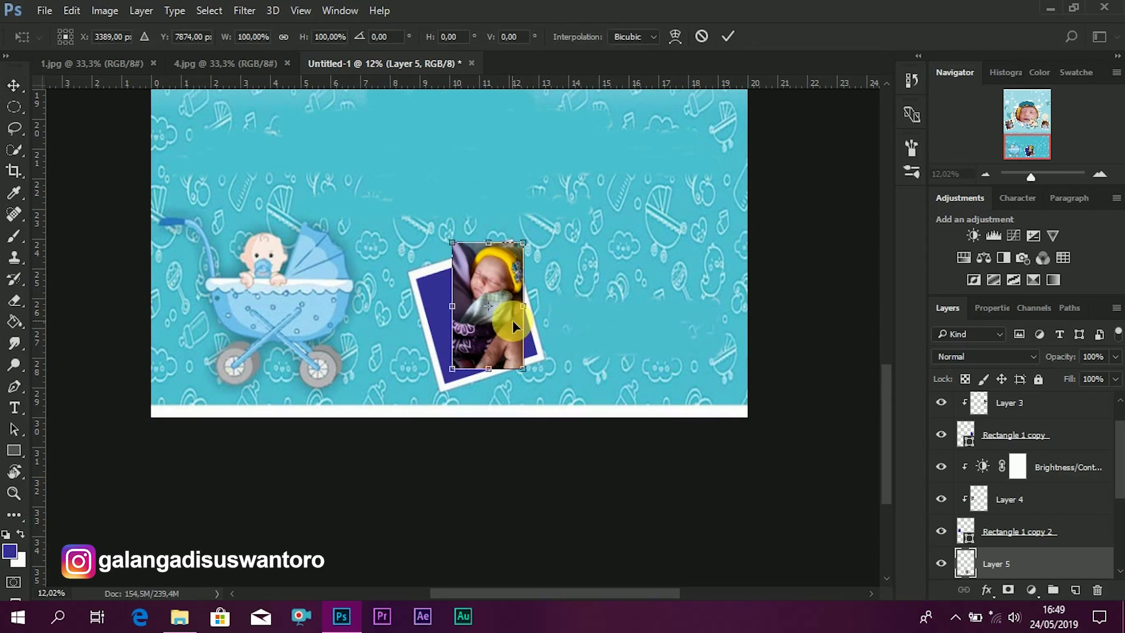
left_click_drag(603, 289, 606, 317)
left_click_drag(480, 279, 457, 297)
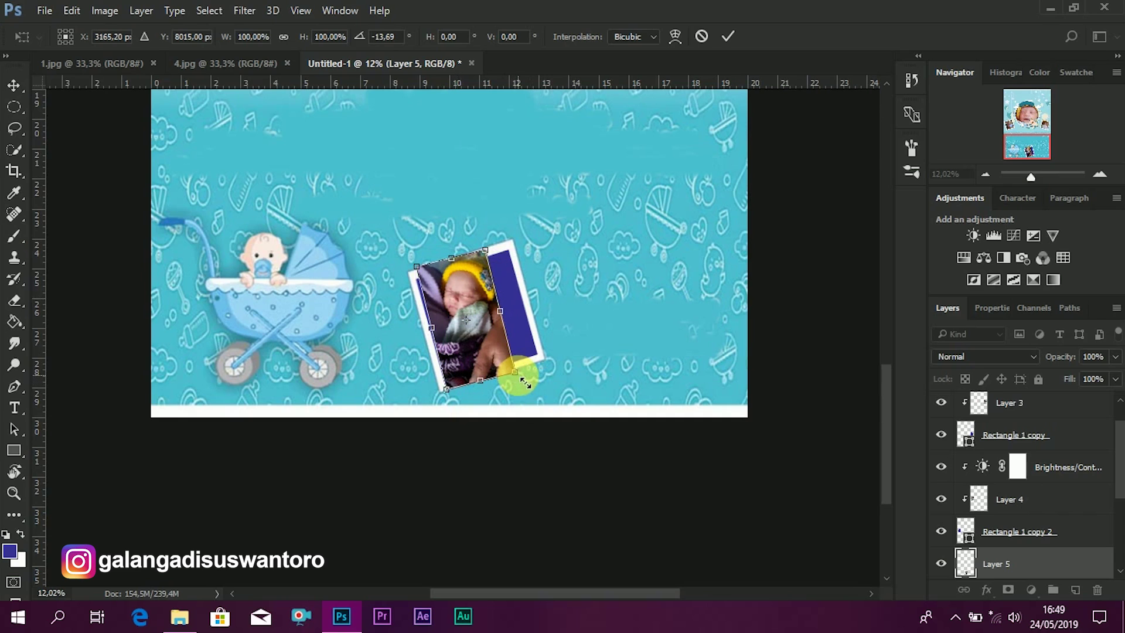
left_click_drag(526, 382, 551, 399)
left_click(733, 34)
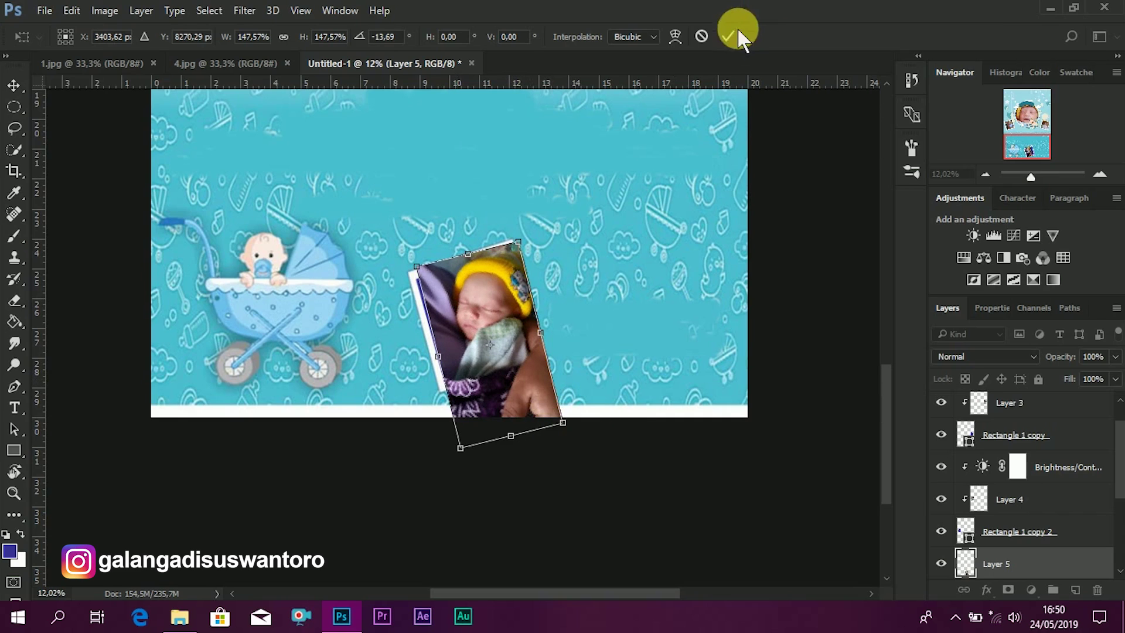
- Clip the photo to the frame's blue rectangle and adjust its position inside the frame
right_click(1025, 563)
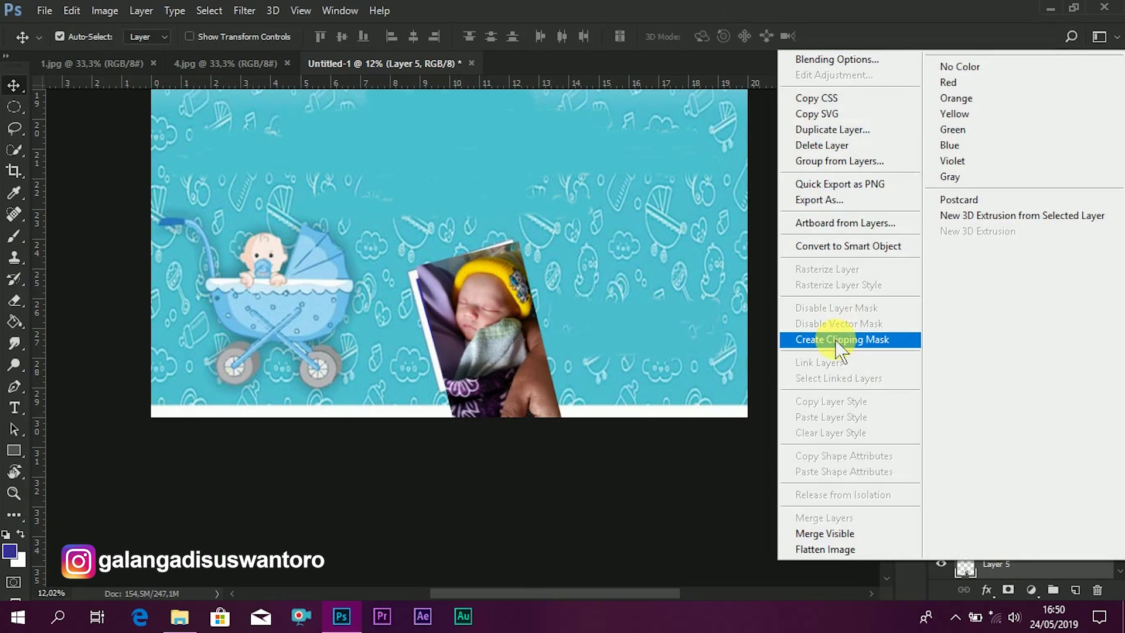
left_click(837, 342)
left_click(510, 329)
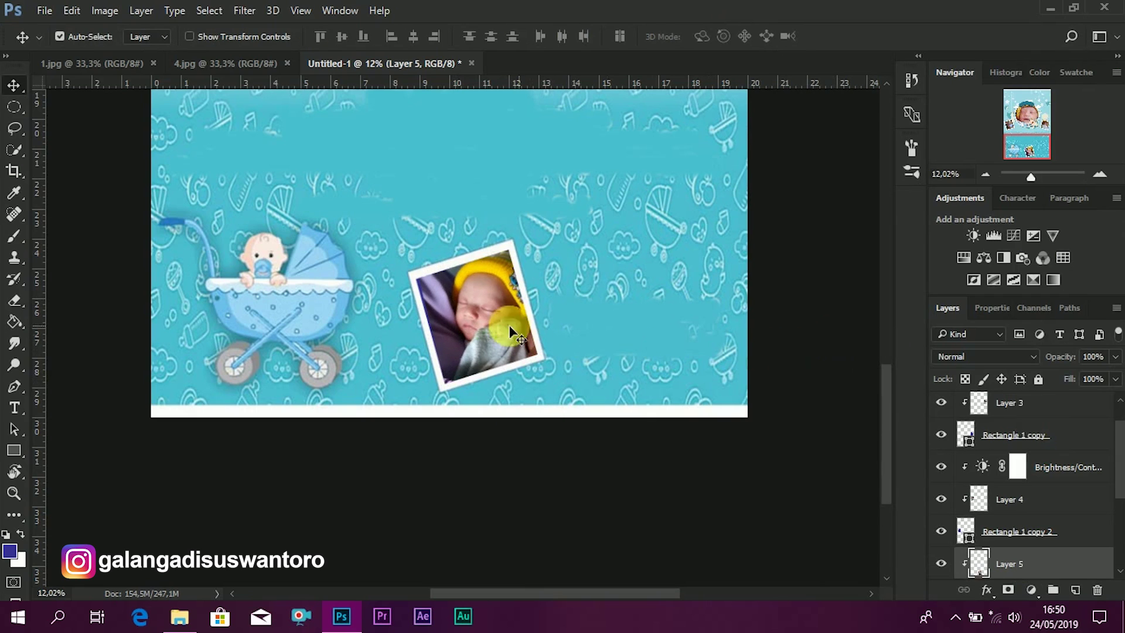
left_click_drag(491, 324, 491, 324)
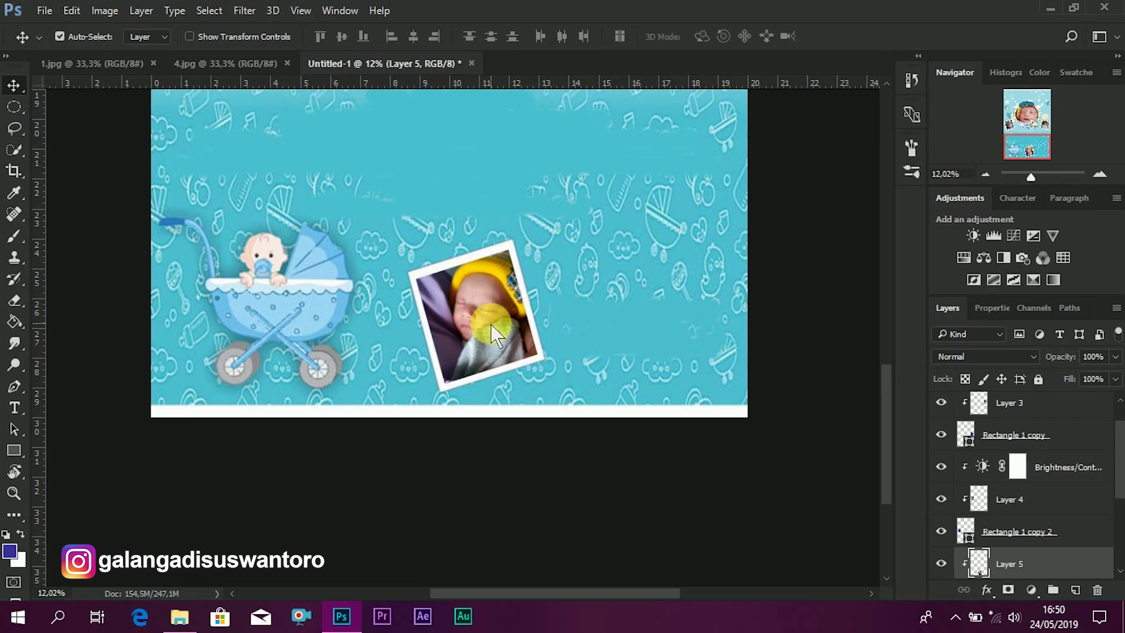
scroll(686, 286, "down", 2)
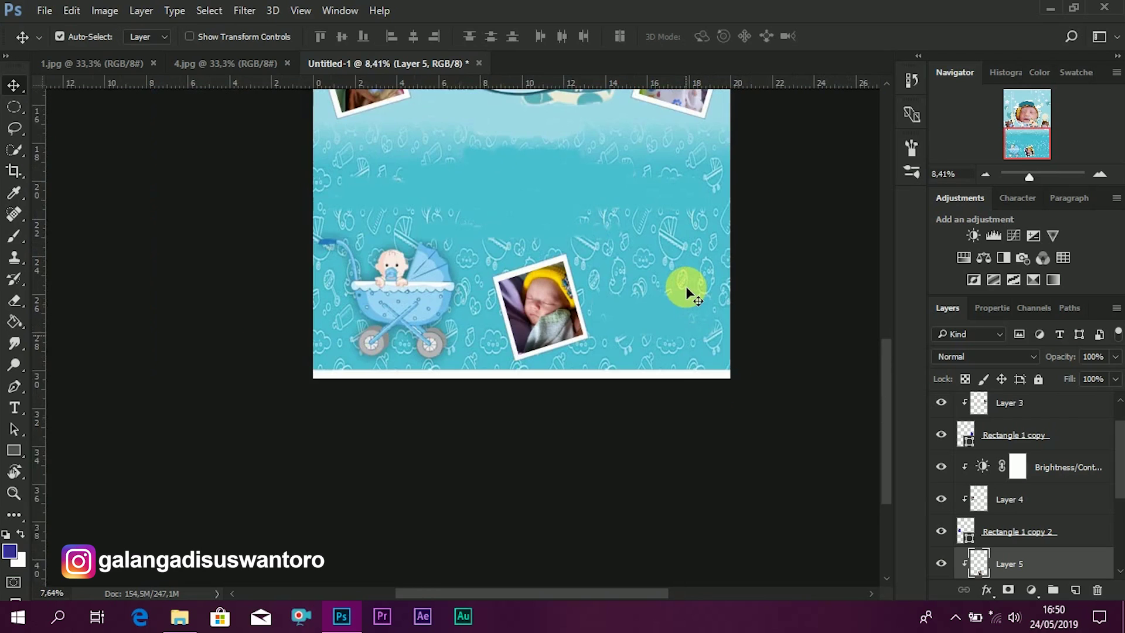
scroll(515, 395, "up", 2)
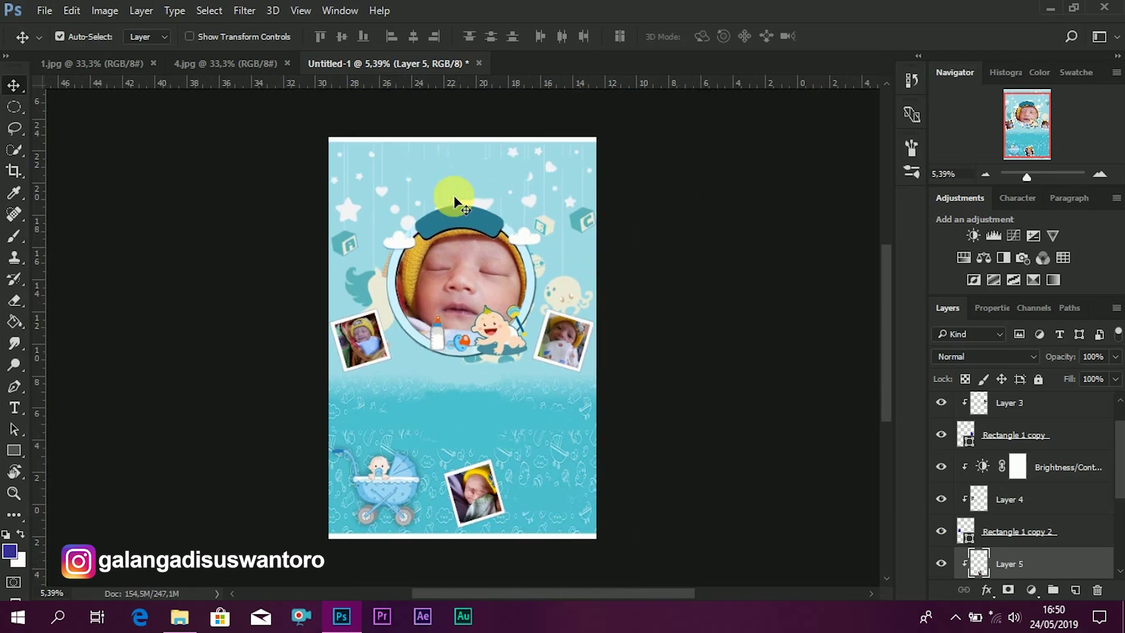
scroll(448, 136, "up", 2)
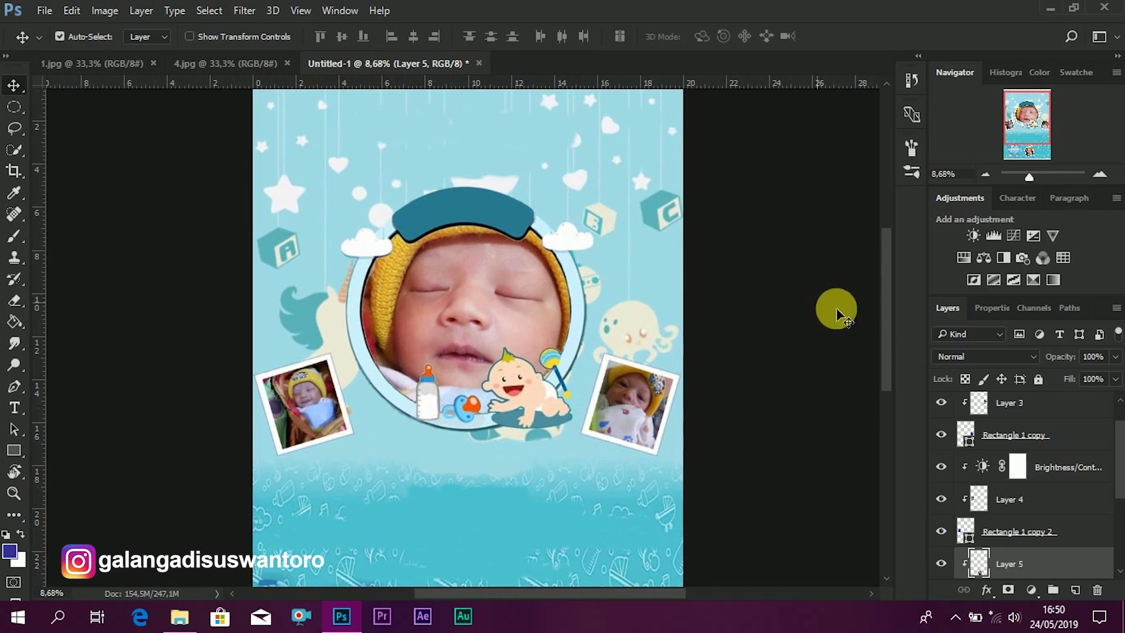
left_click_drag(885, 331, 888, 306)
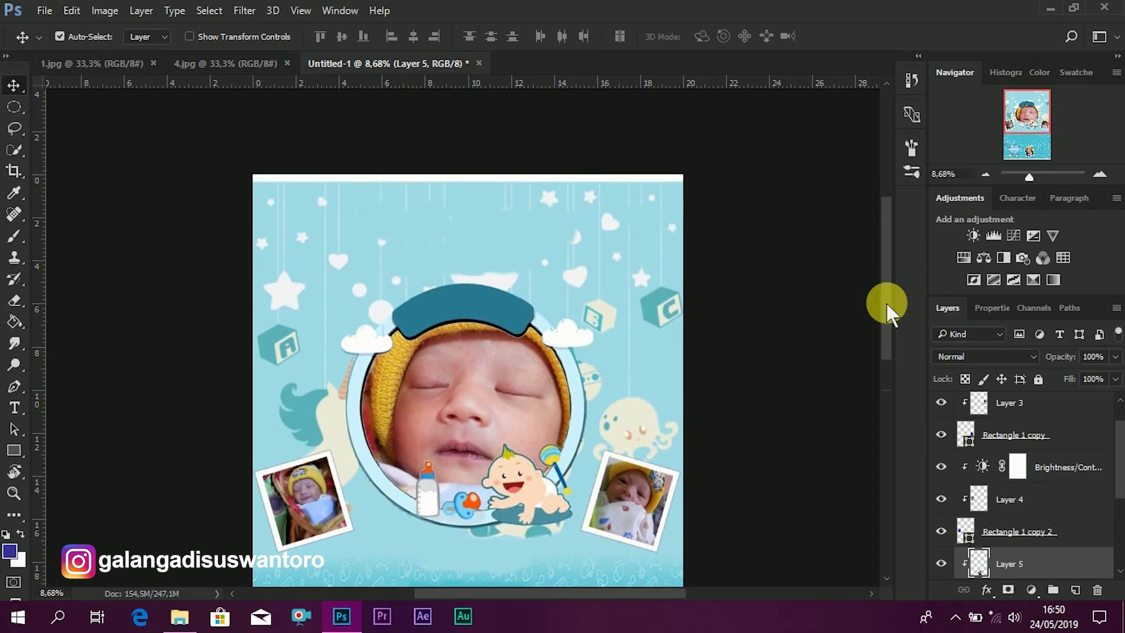
- Type 'it is a Girl' on the dark banner above the round photo and select the text
left_click(14, 407)
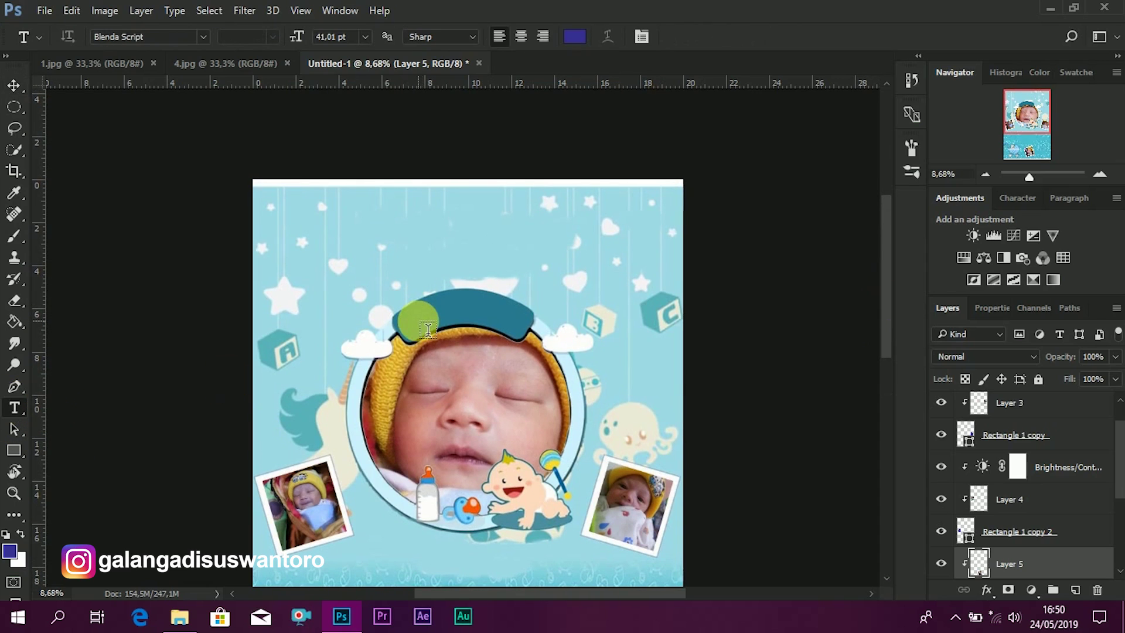
left_click(419, 322)
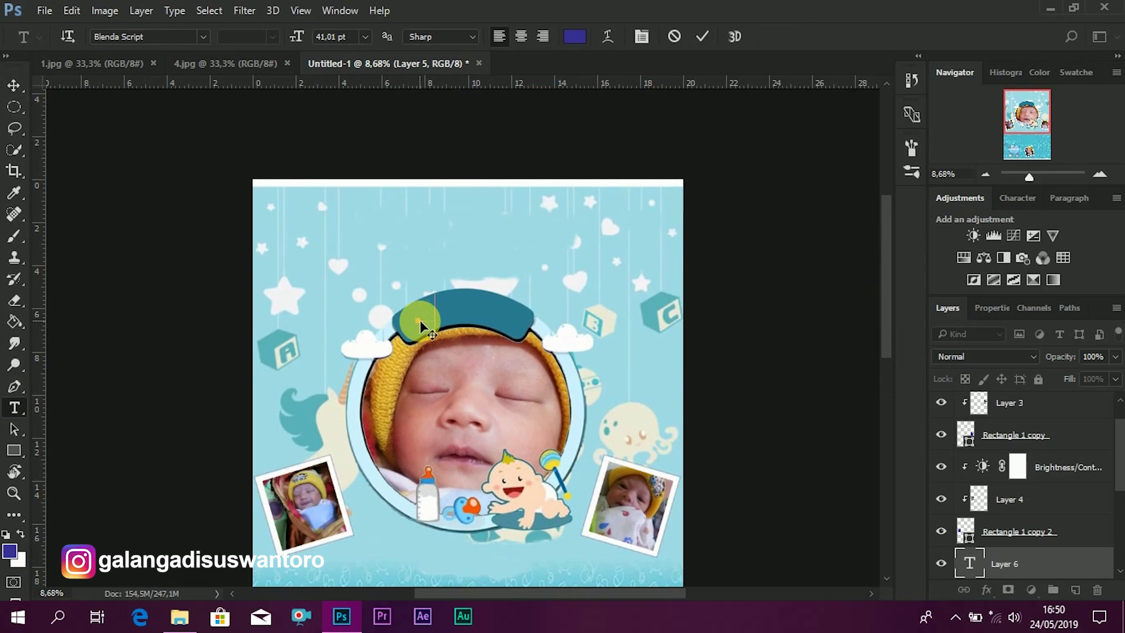
type("It is a Gir")
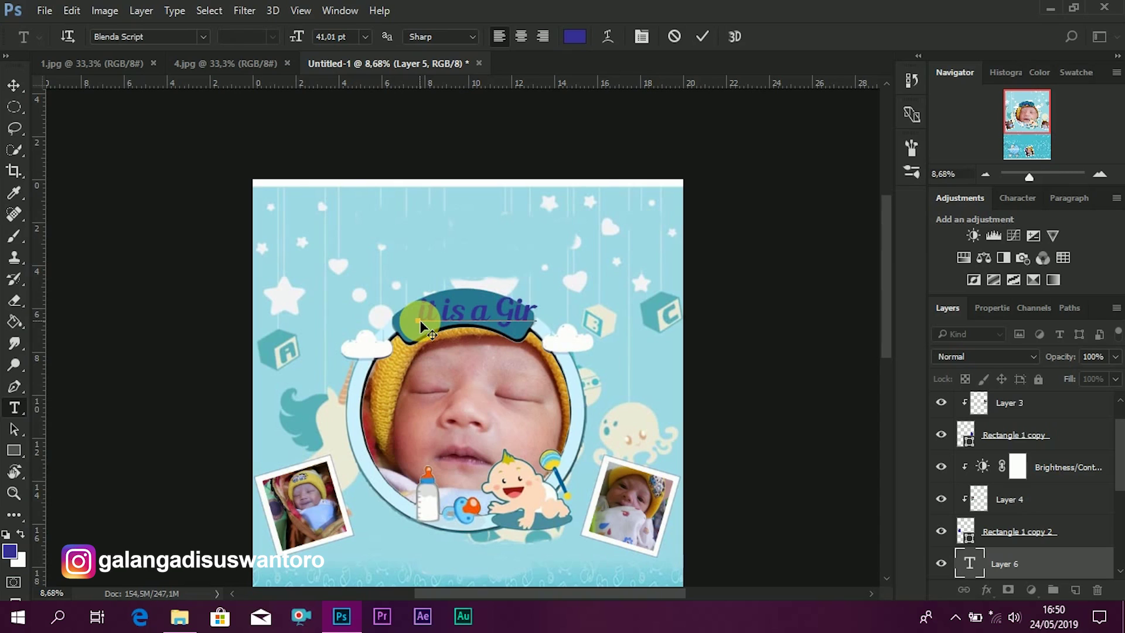
type("l")
key("BackSpace")
key("BackSpace")
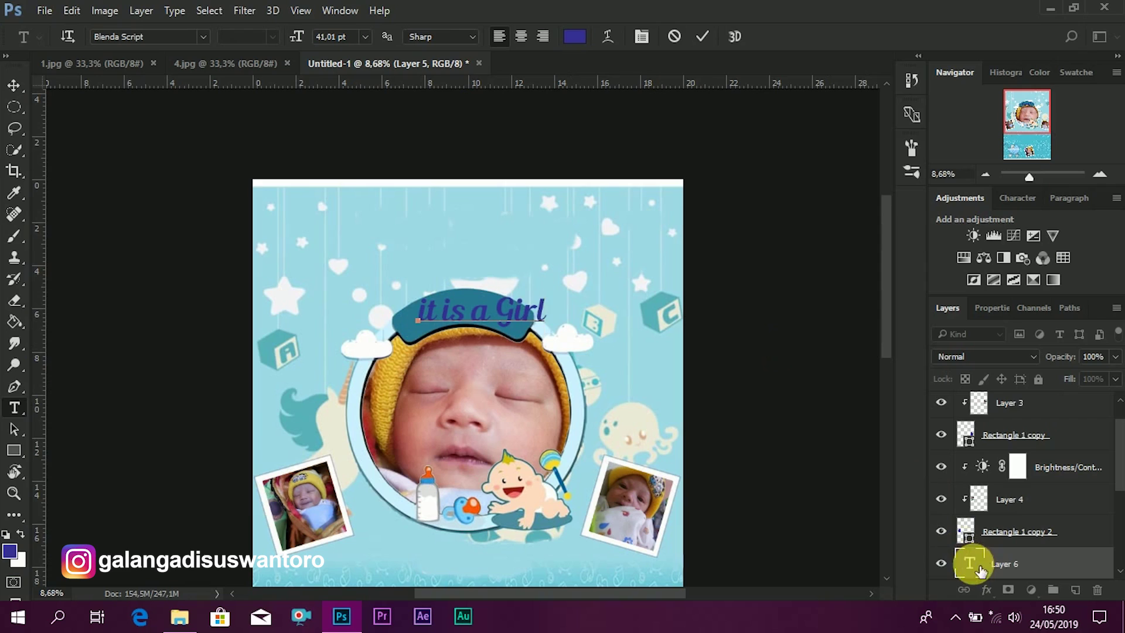
left_click(980, 569)
double_click(980, 570)
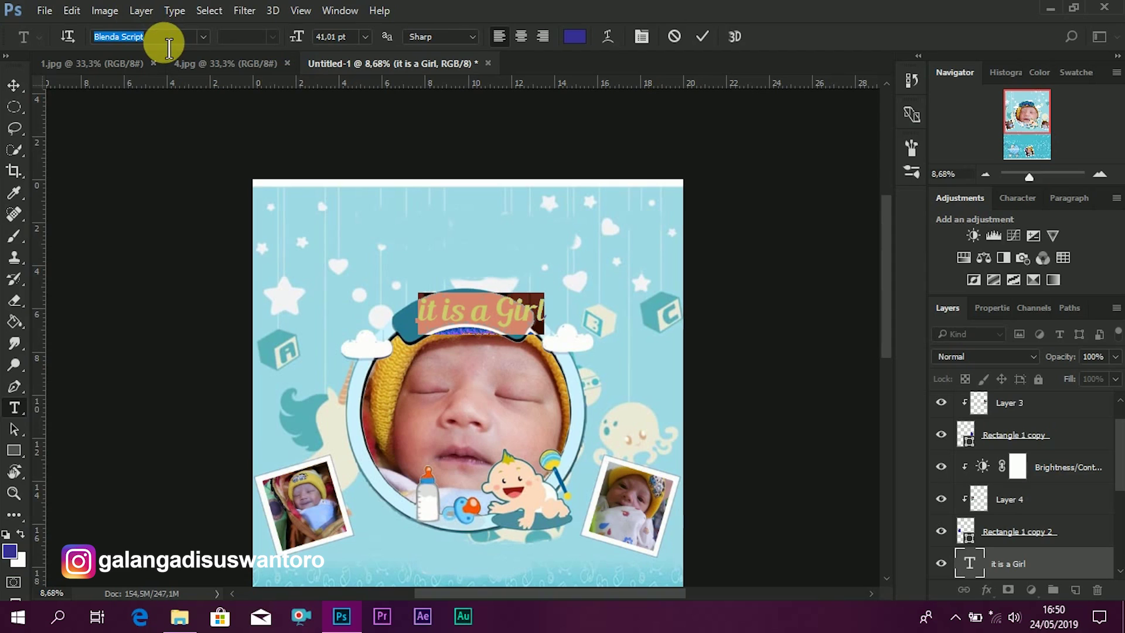
- Set the banner text to Franklin Gothic Book Regular in white
type("franklin")
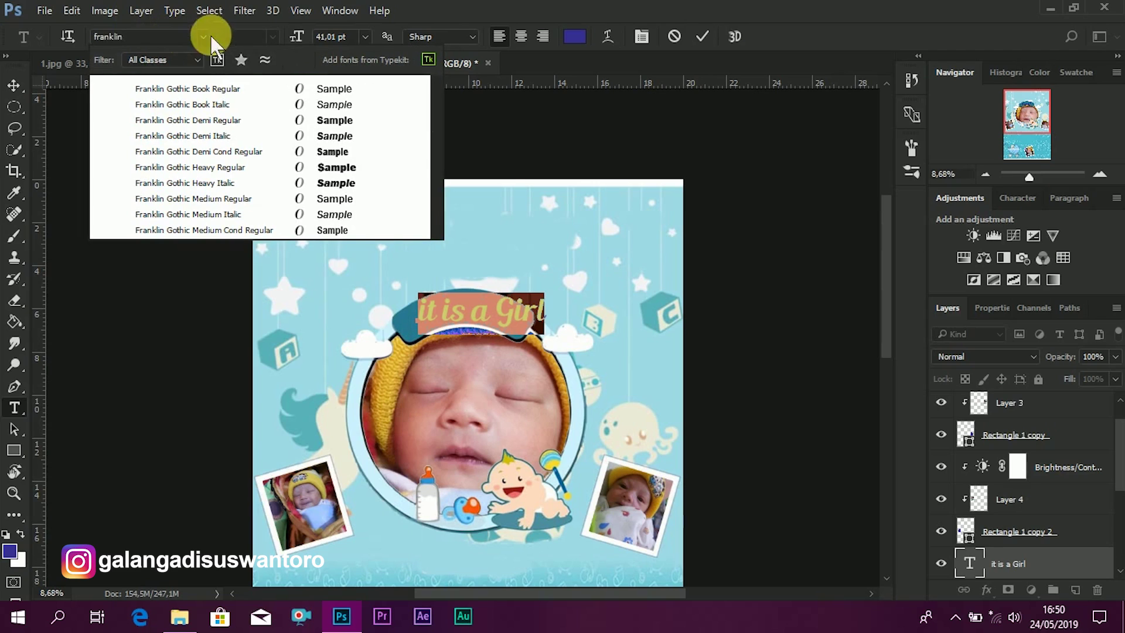
left_click(244, 91)
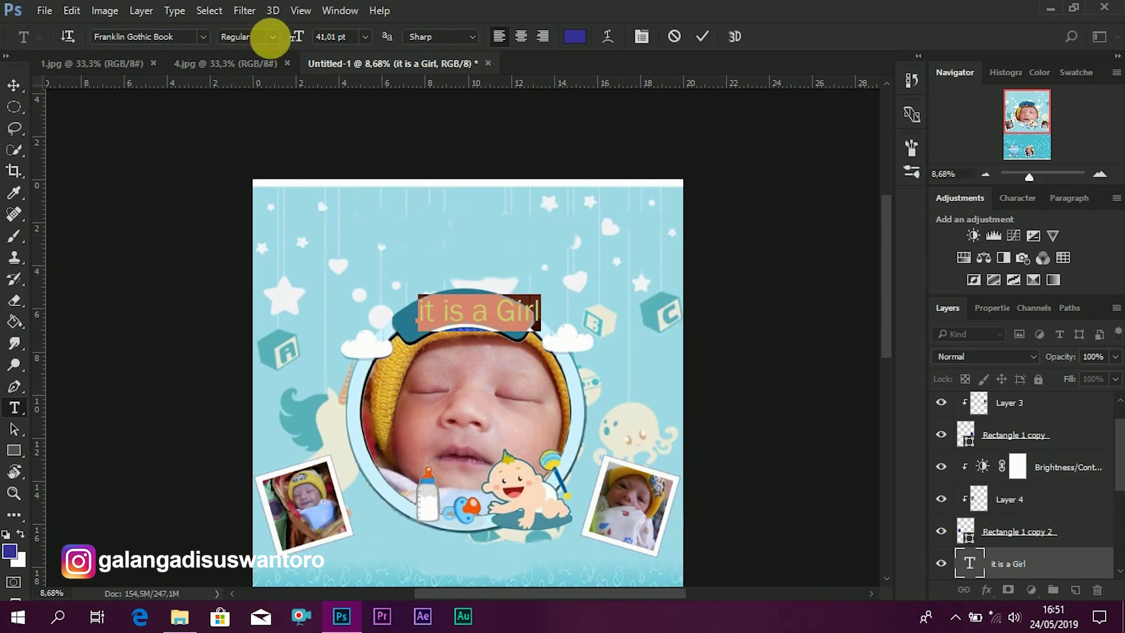
left_click(273, 36)
left_click(277, 54)
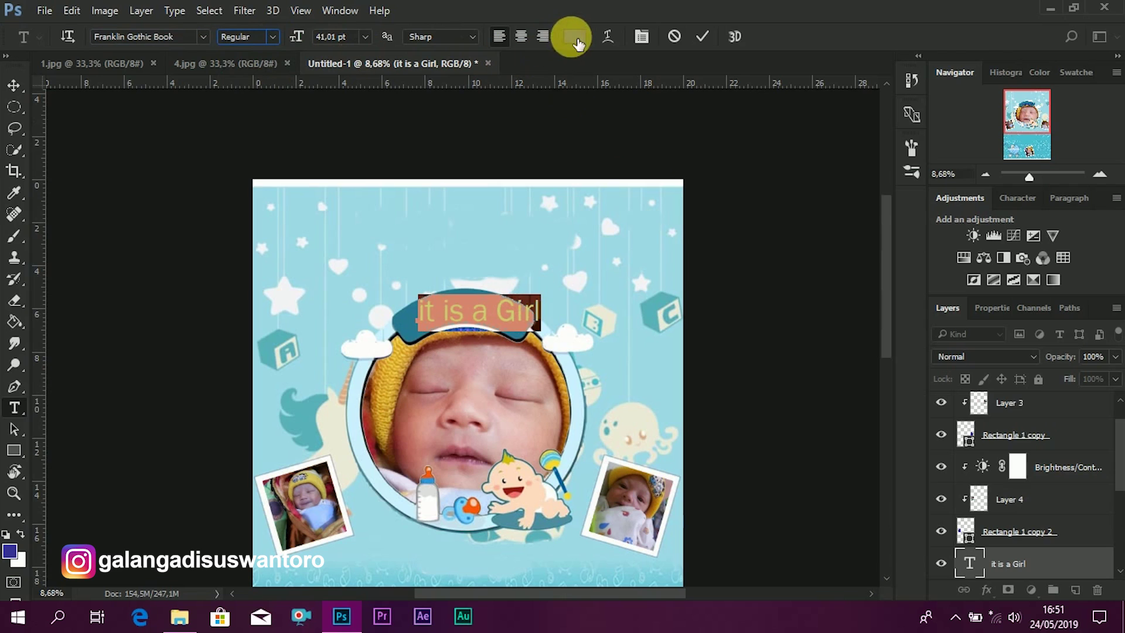
left_click(574, 36)
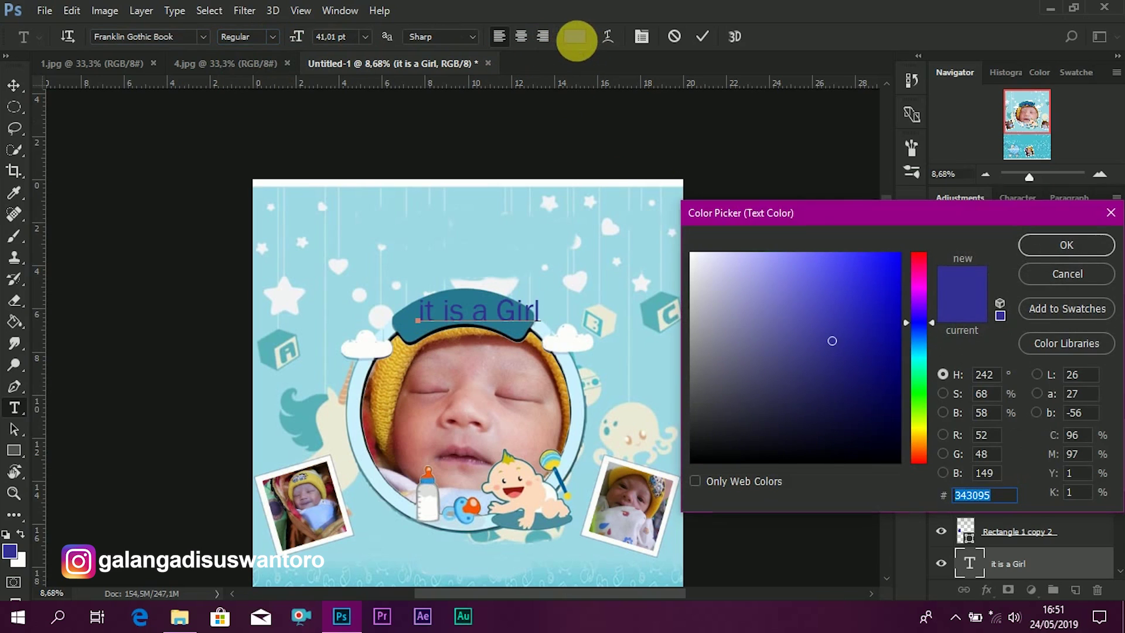
mouse_move(754, 334)
left_mouse_down()
mouse_move(654, 238)
mouse_move(674, 246)
left_mouse_up()
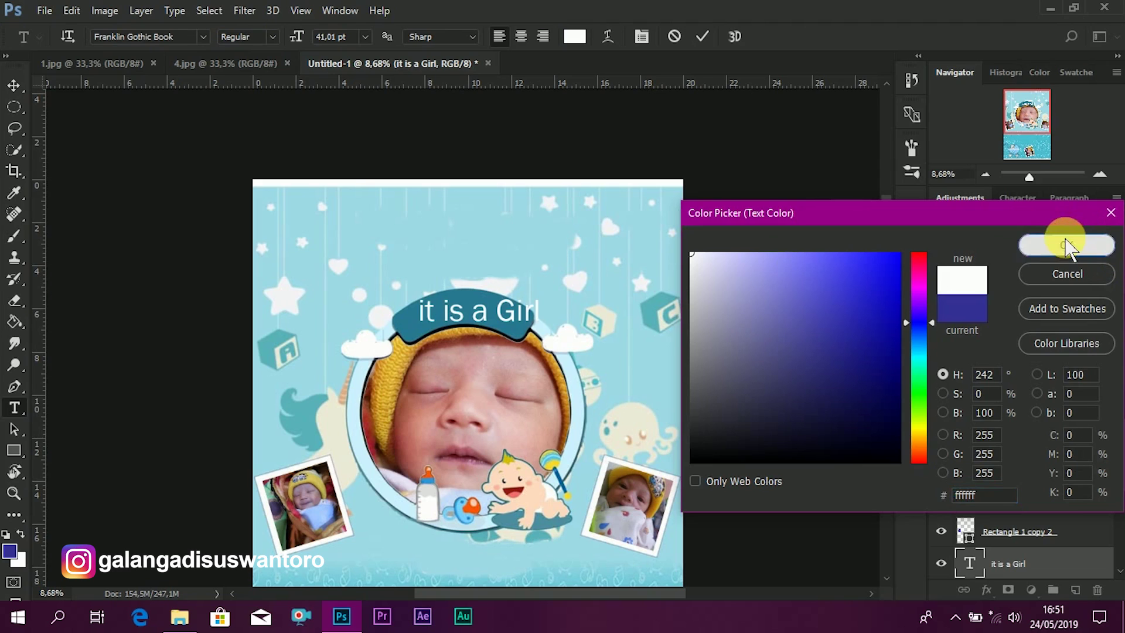
left_click(1067, 245)
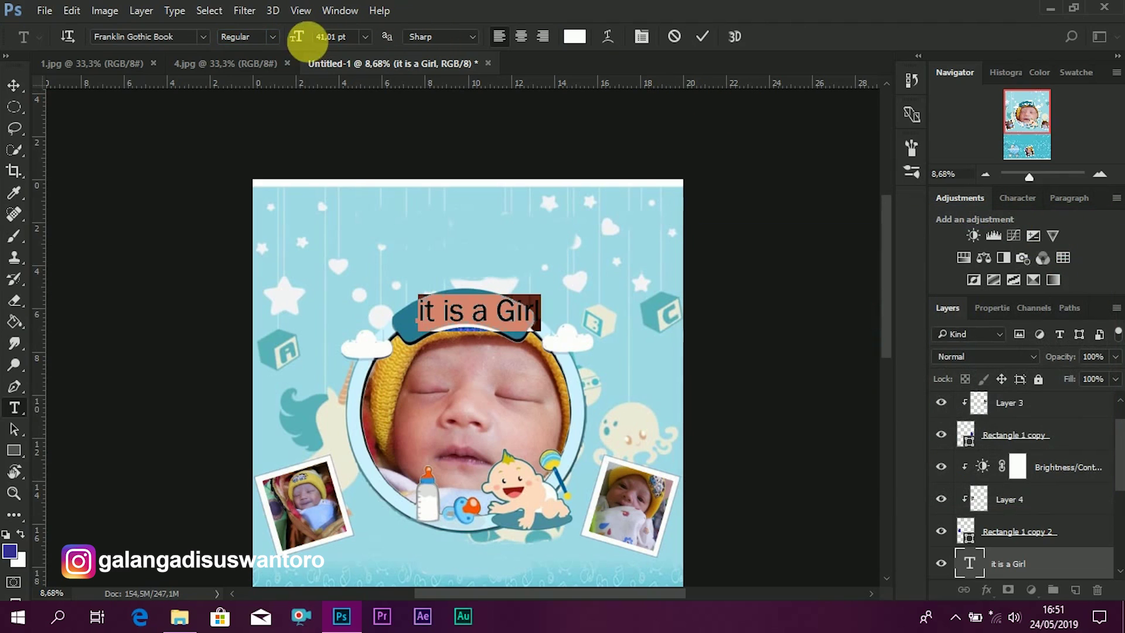
- Adjust the text to about 40 pt and move it onto the ribbon
left_click_drag(296, 36, 296, 38)
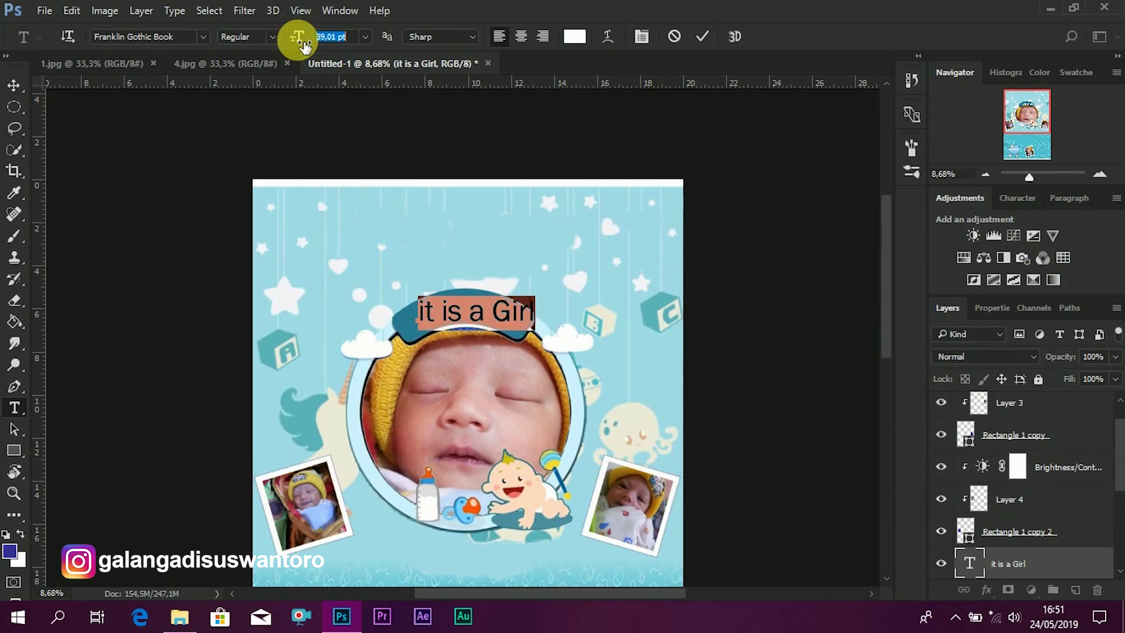
left_click(703, 37)
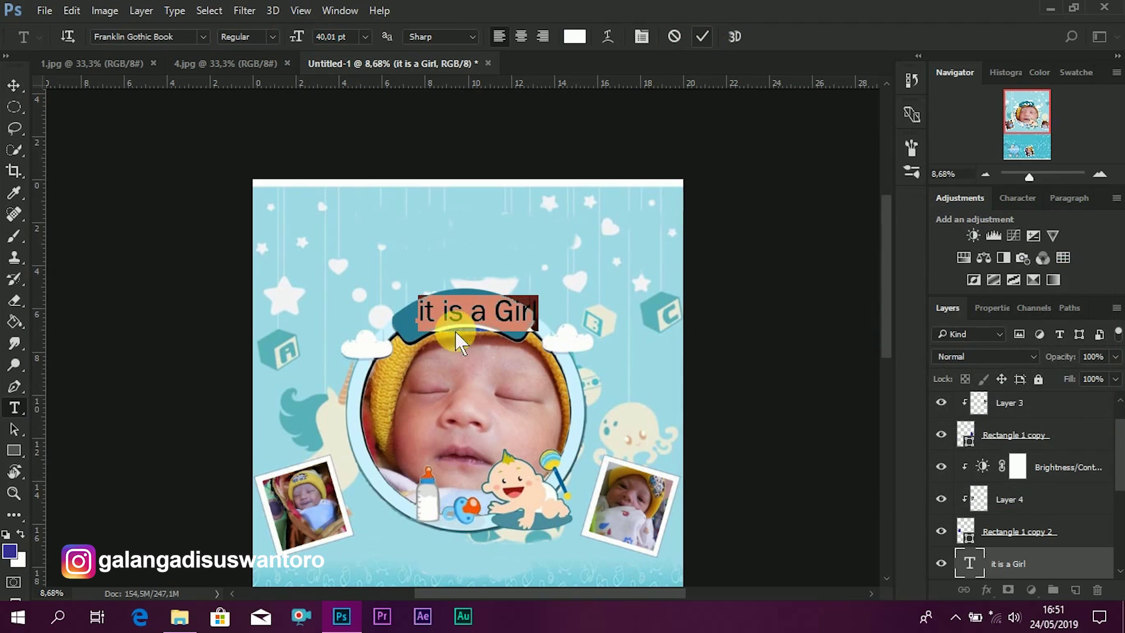
left_click(13, 85)
left_click_drag(512, 317, 535, 334)
double_click(968, 560)
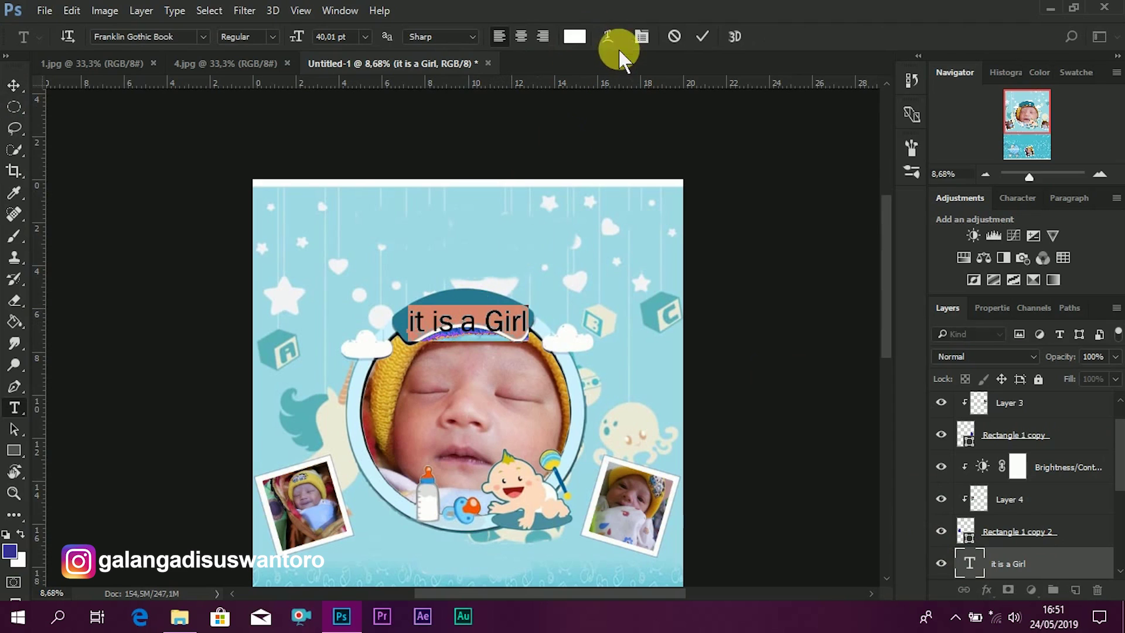
- Apply an Arch warp with Bend +21 and Vertical Distortion -5 to the banner text
left_click(603, 33)
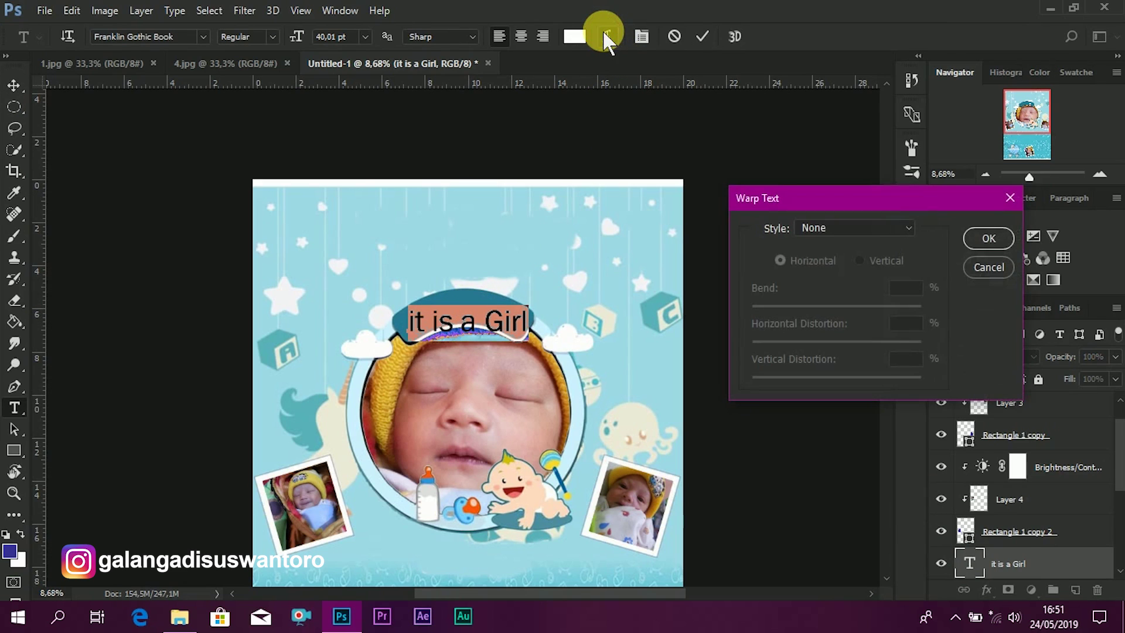
left_click(856, 223)
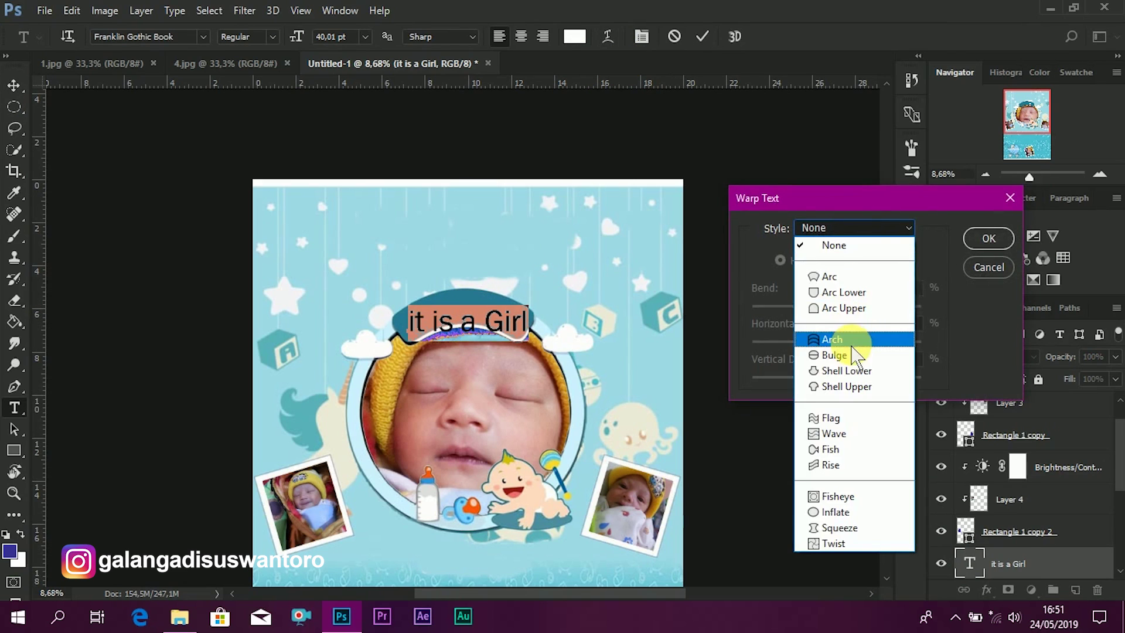
left_click(854, 346)
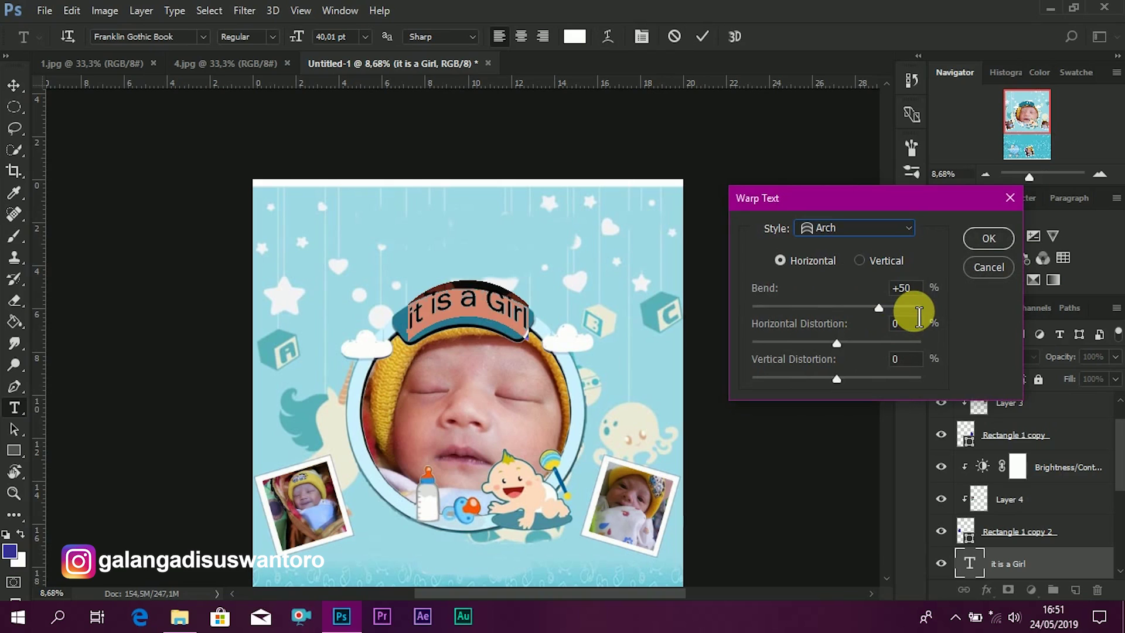
left_click(915, 289)
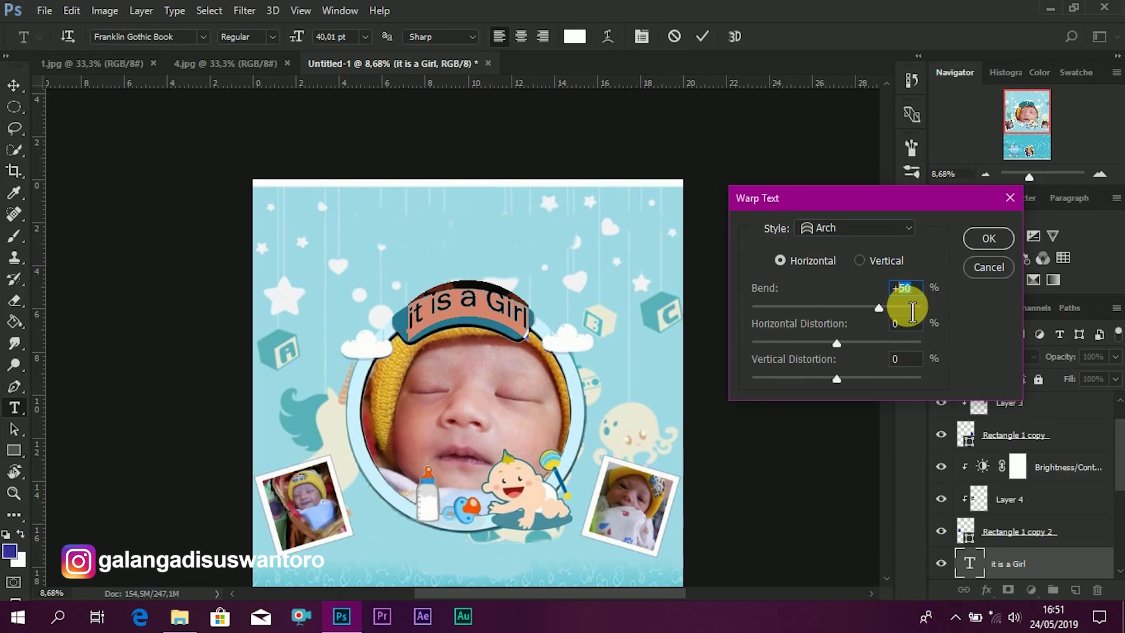
type("21")
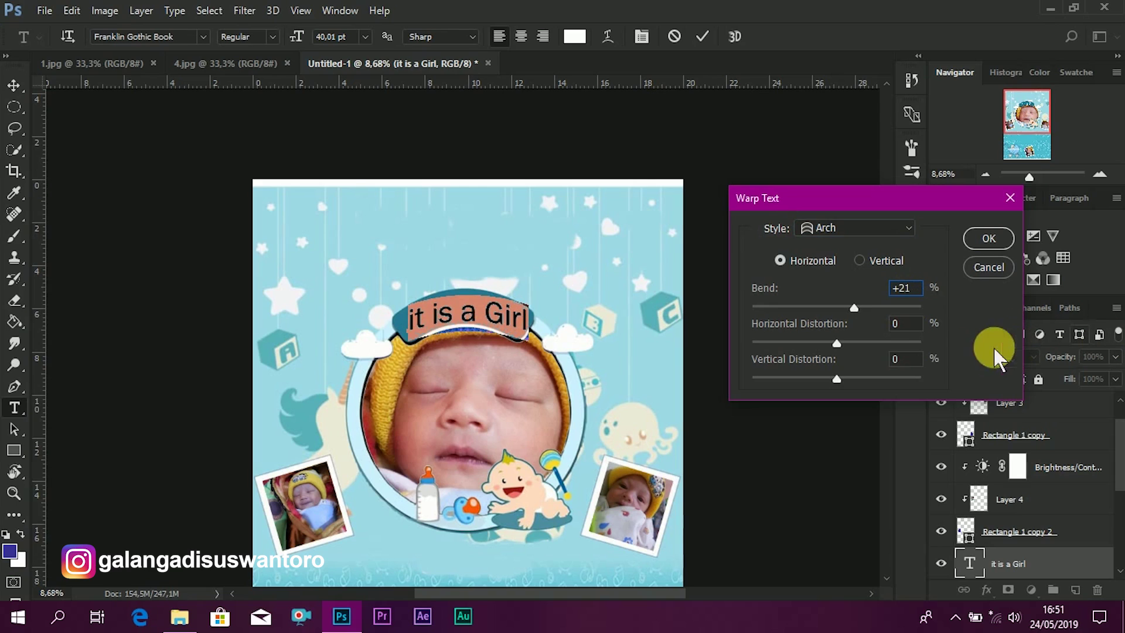
left_click(897, 359)
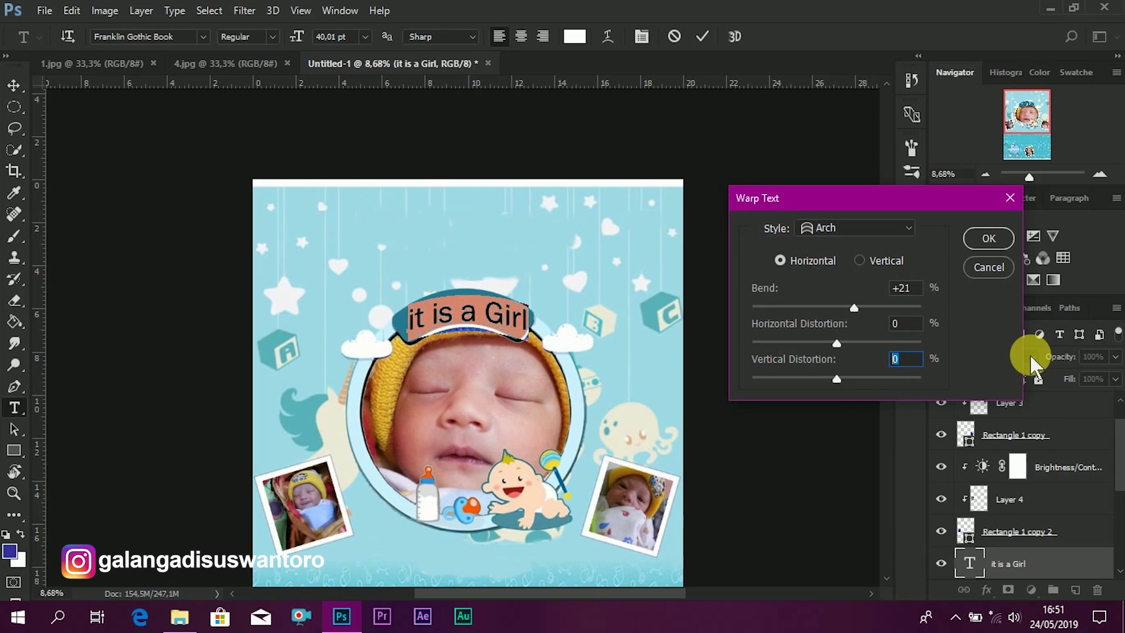
type("-5")
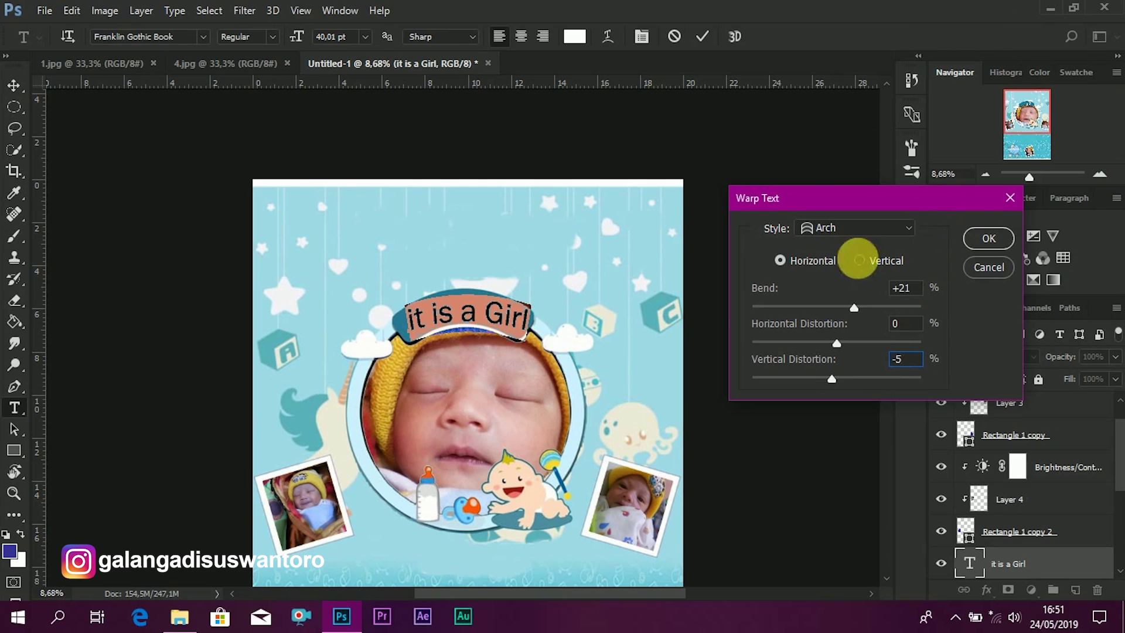
left_click(988, 238)
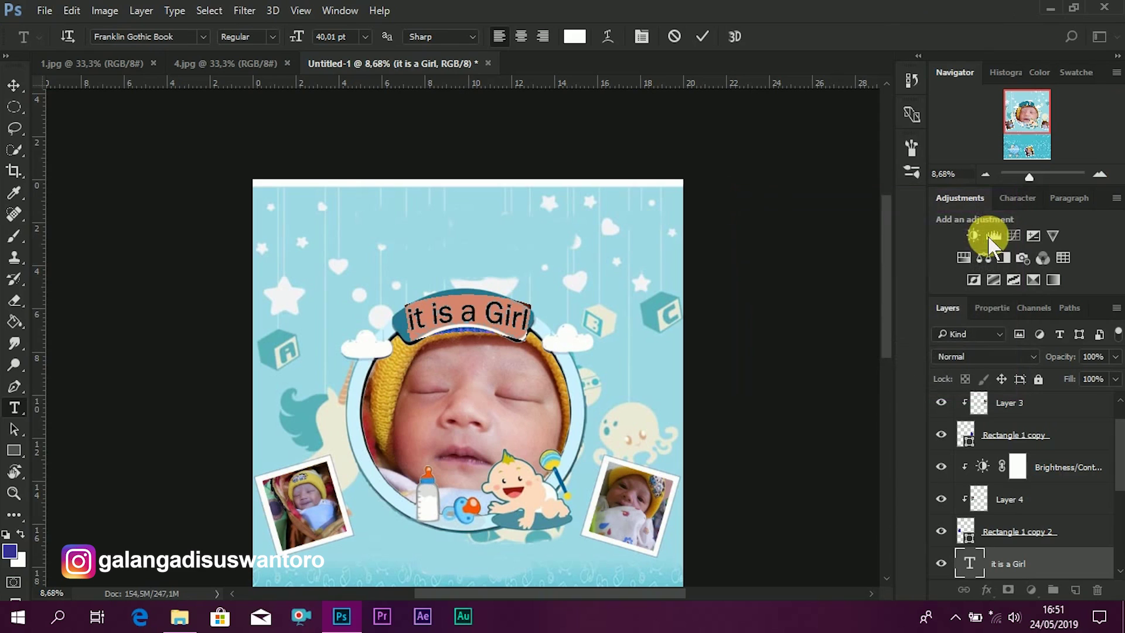
left_click(14, 85)
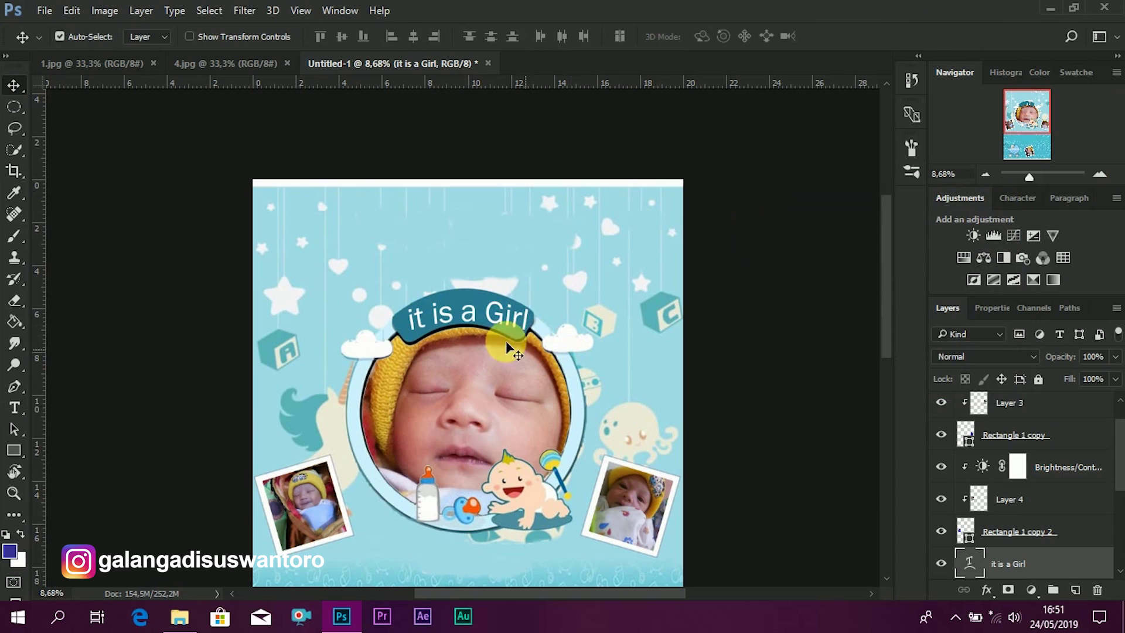
- Shift the arched 'it is a Girl' text along the ribbon
left_click_drag(500, 312, 498, 314)
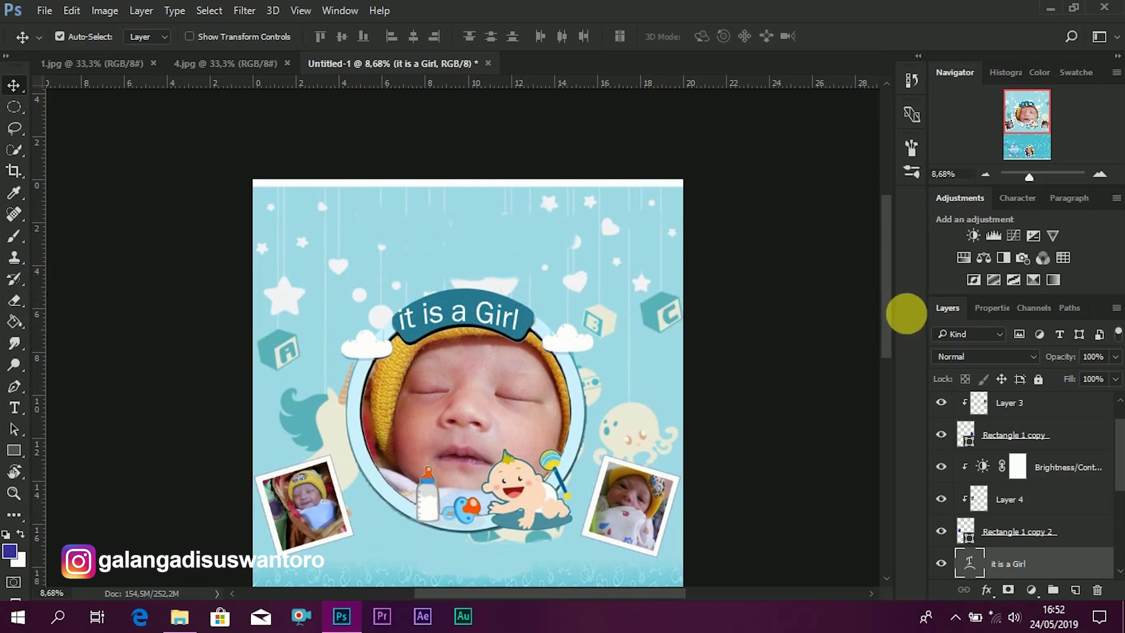
double_click(968, 564)
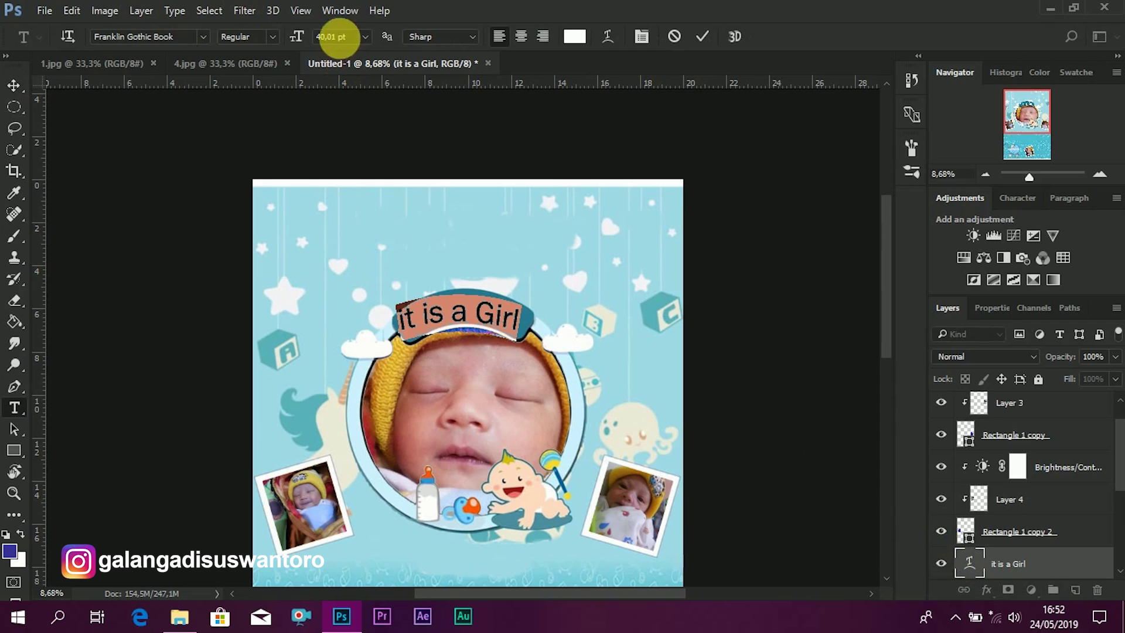
left_click(705, 39)
key("v")
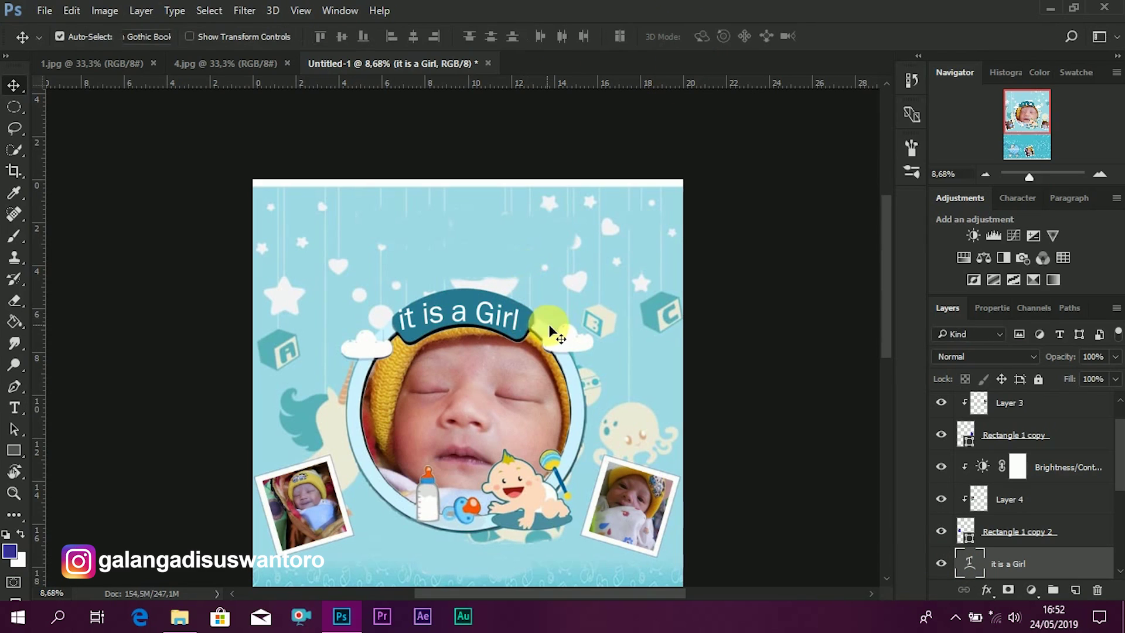
left_click_drag(496, 321, 506, 322)
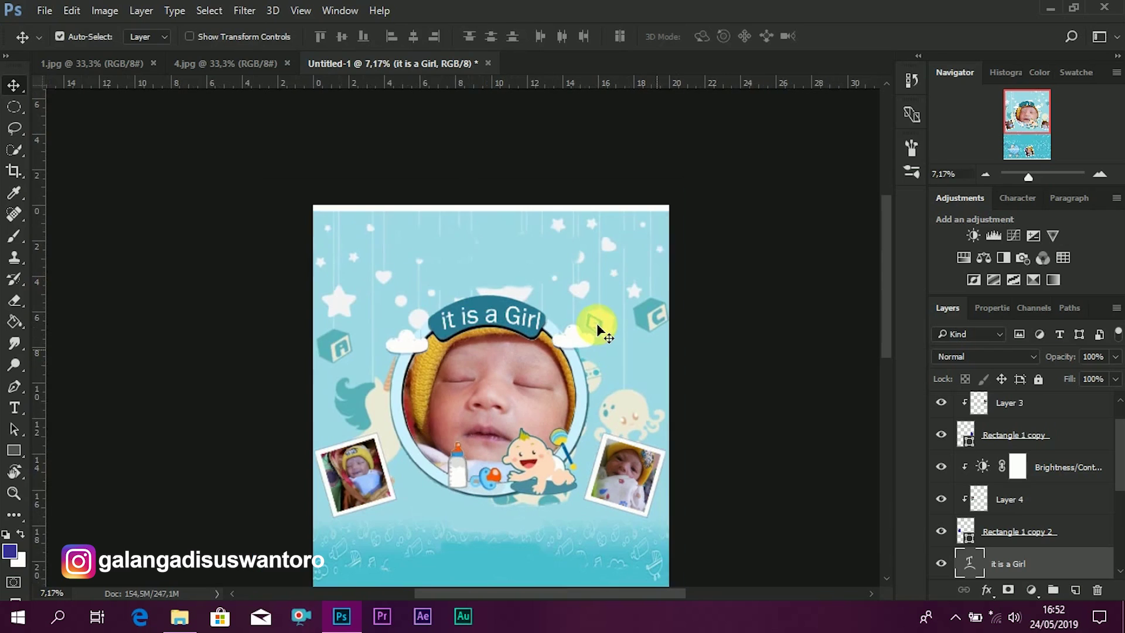
scroll(495, 327, "up", 1)
scroll(495, 324, "up", 1)
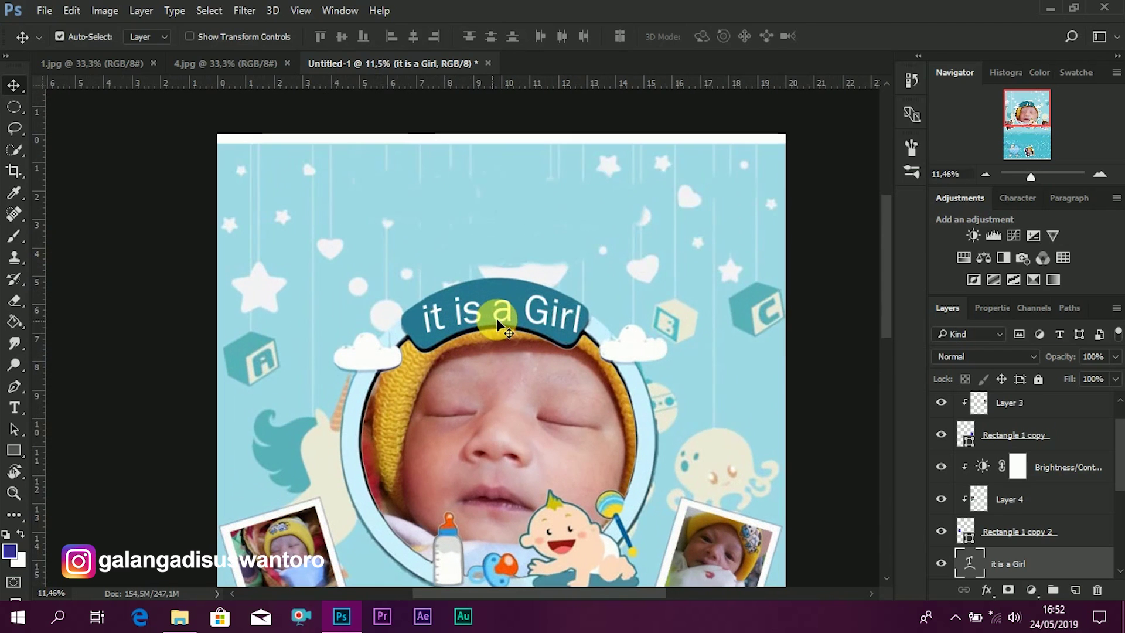
- Reduce the banner text to about 22 pt and centre it on the banner
double_click(970, 562)
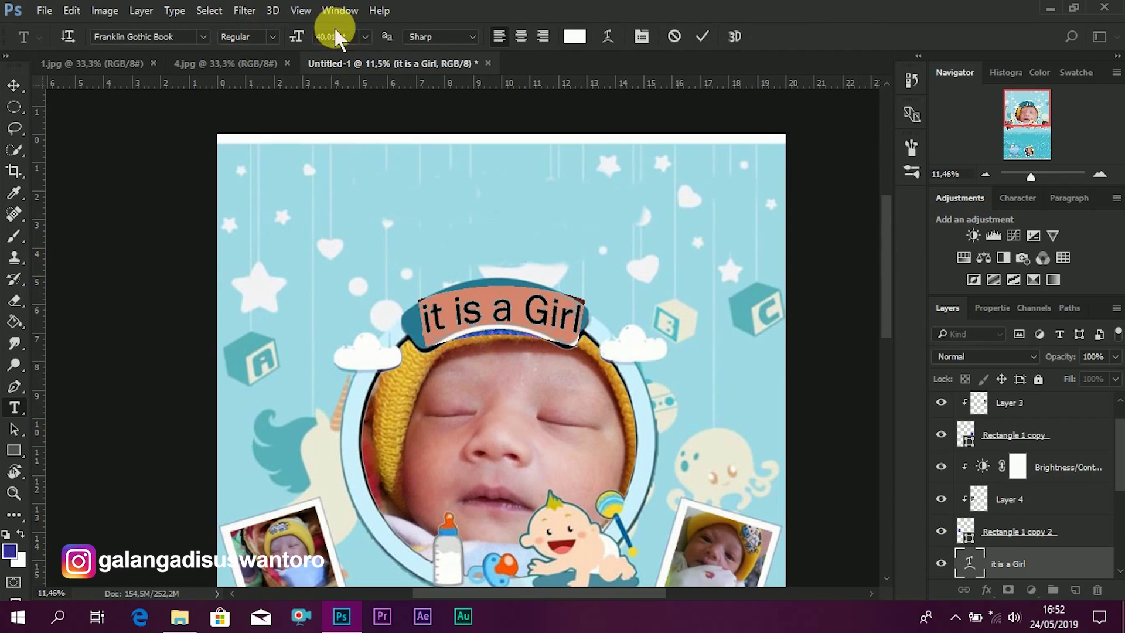
left_click_drag(347, 38, 294, 38)
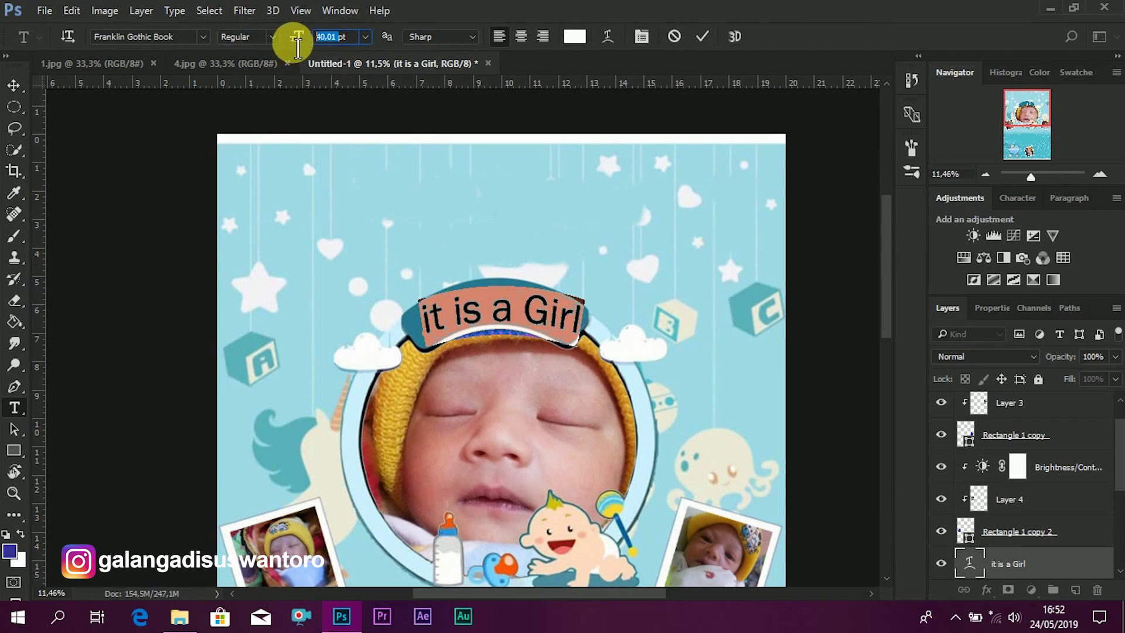
type("22")
left_click(284, 37)
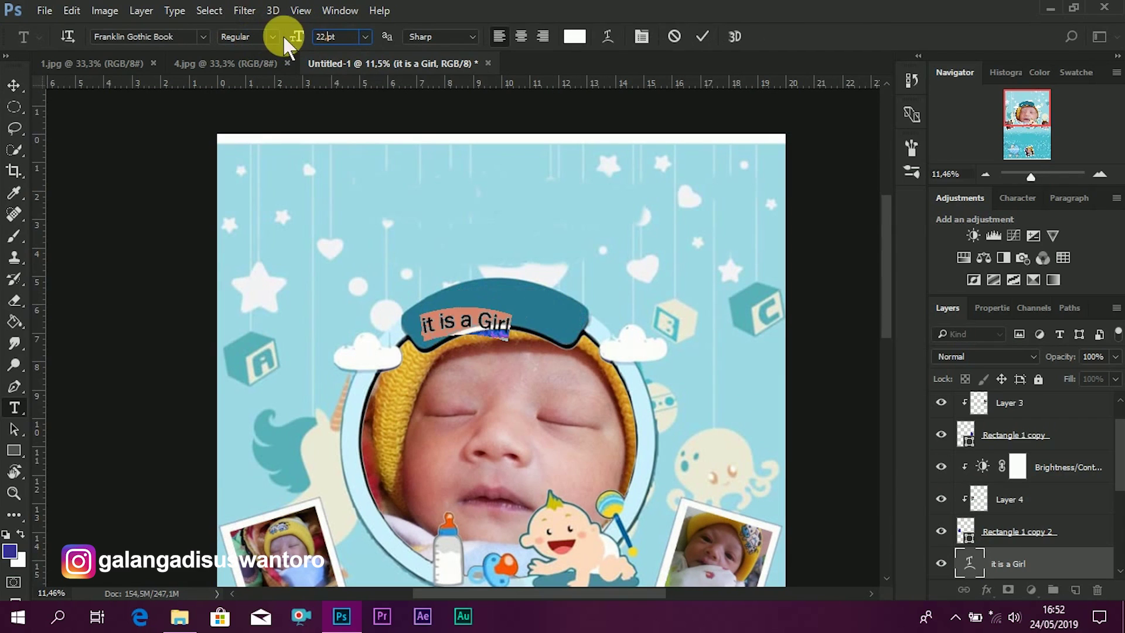
left_click_drag(284, 38, 287, 38)
type("ptpt")
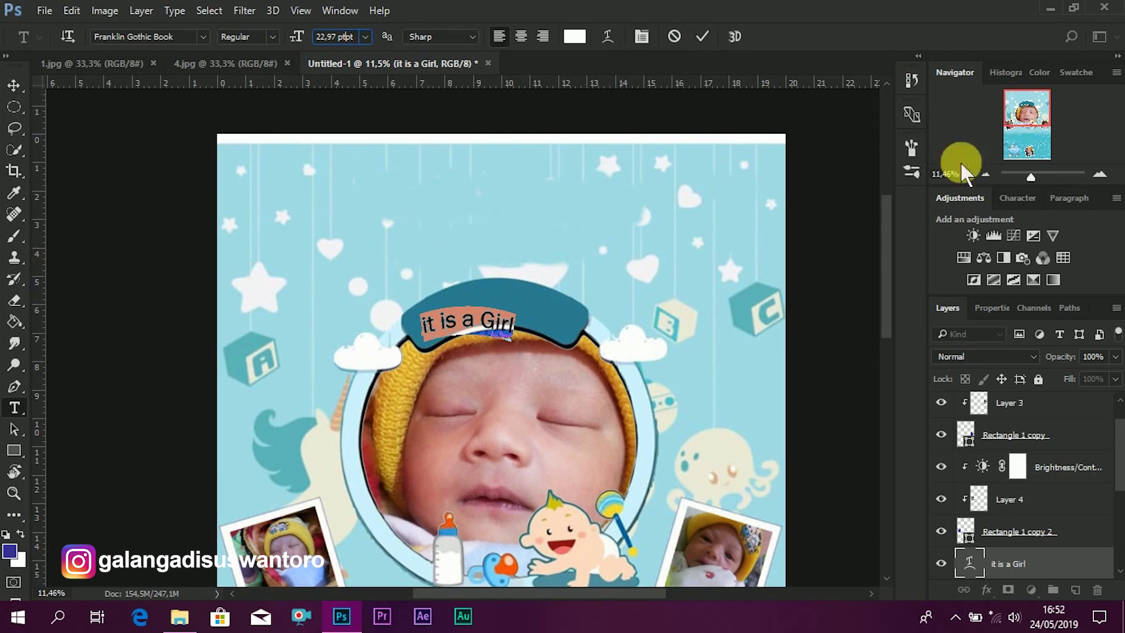
left_click(703, 37)
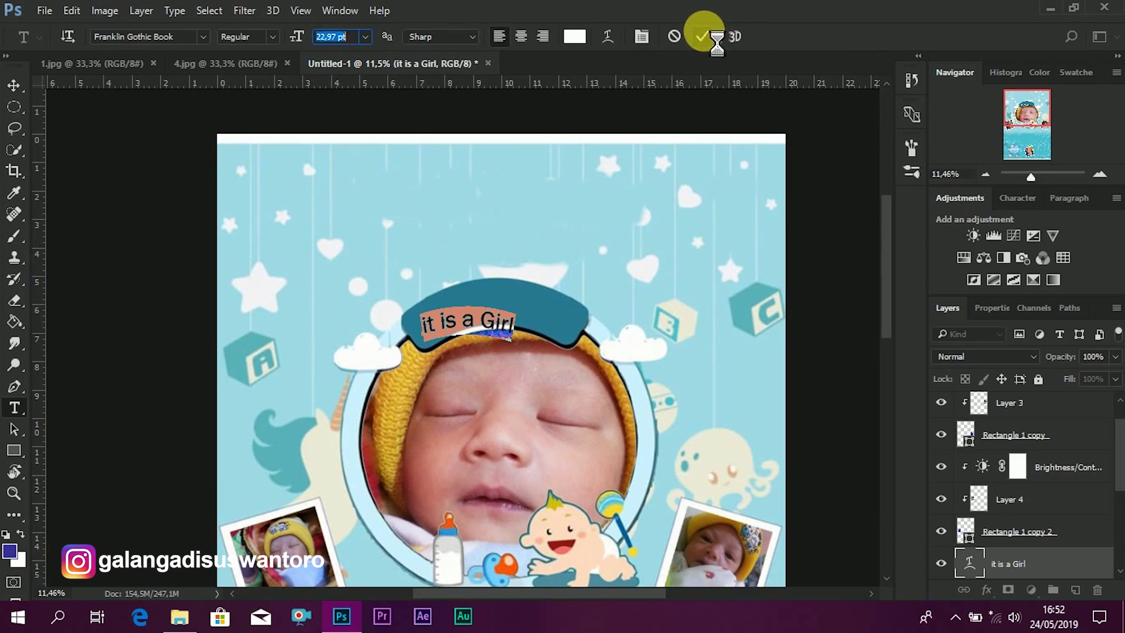
left_click(570, 253)
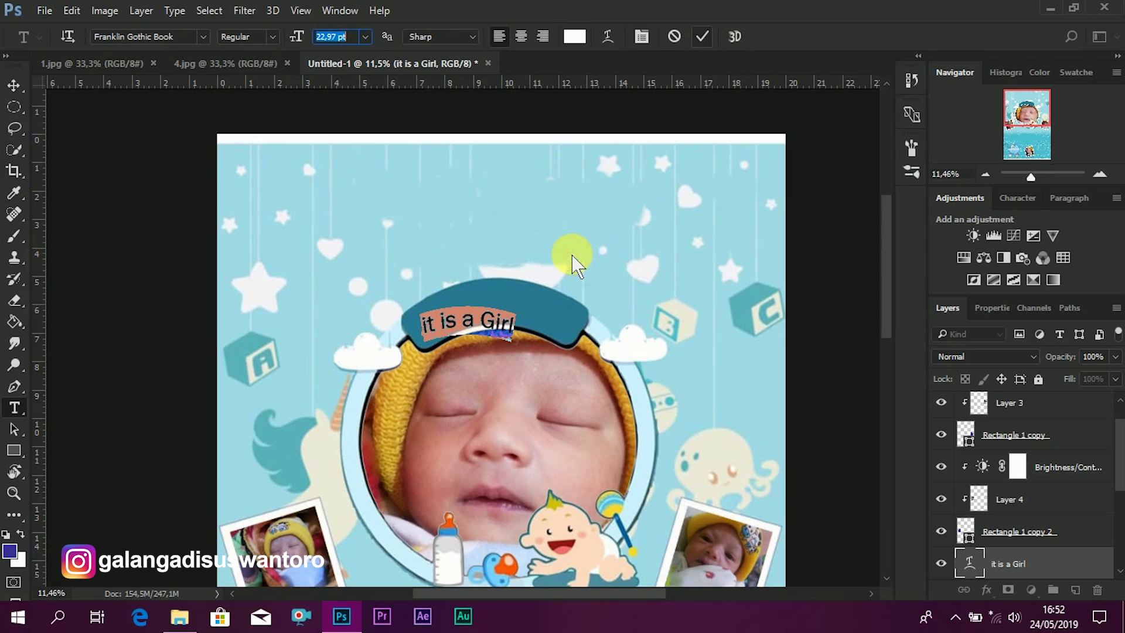
key("v")
left_click_drag(508, 335, 530, 325)
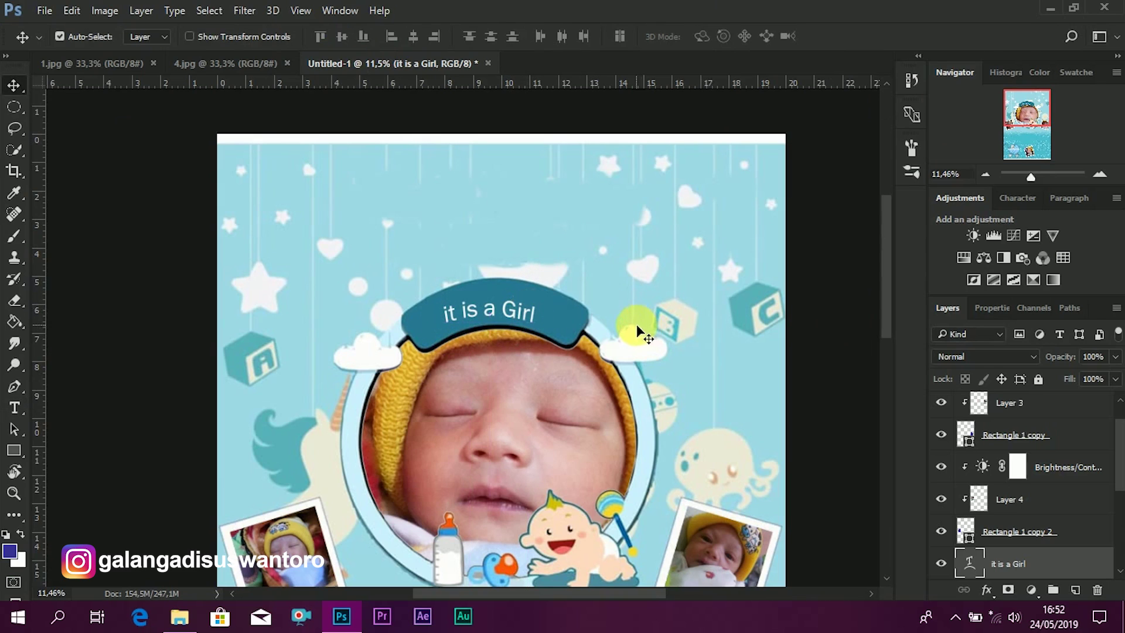
- Rotate the 'it is a Girl' text about 3.67° and nudge it into place on the ribbon
key("ctrl+t")
left_click_drag(550, 335, 571, 352)
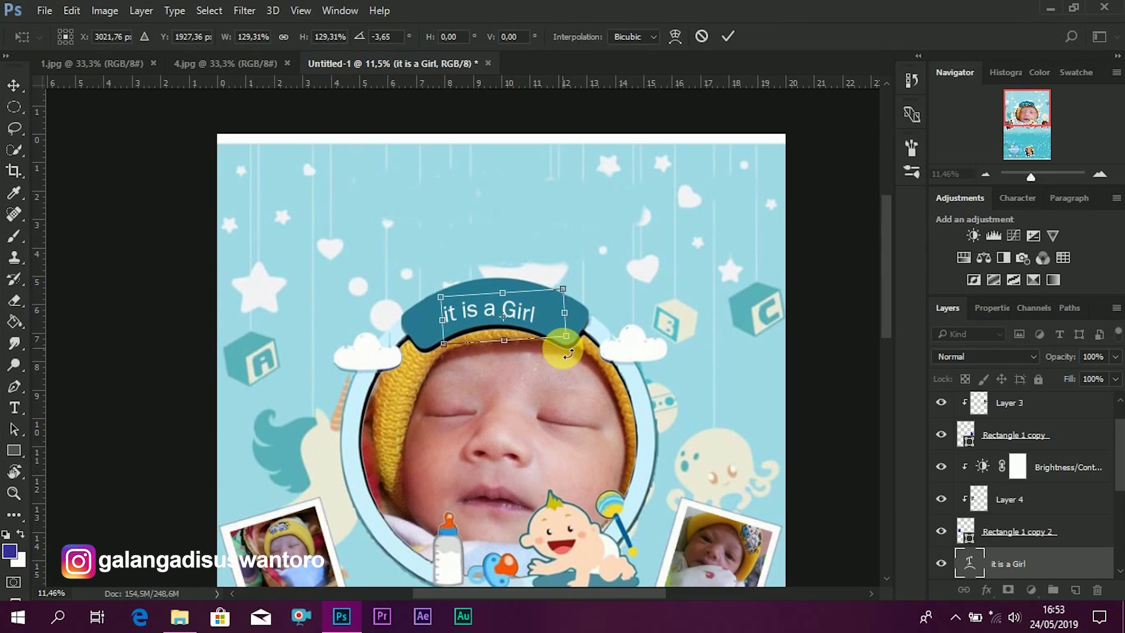
left_click(727, 36)
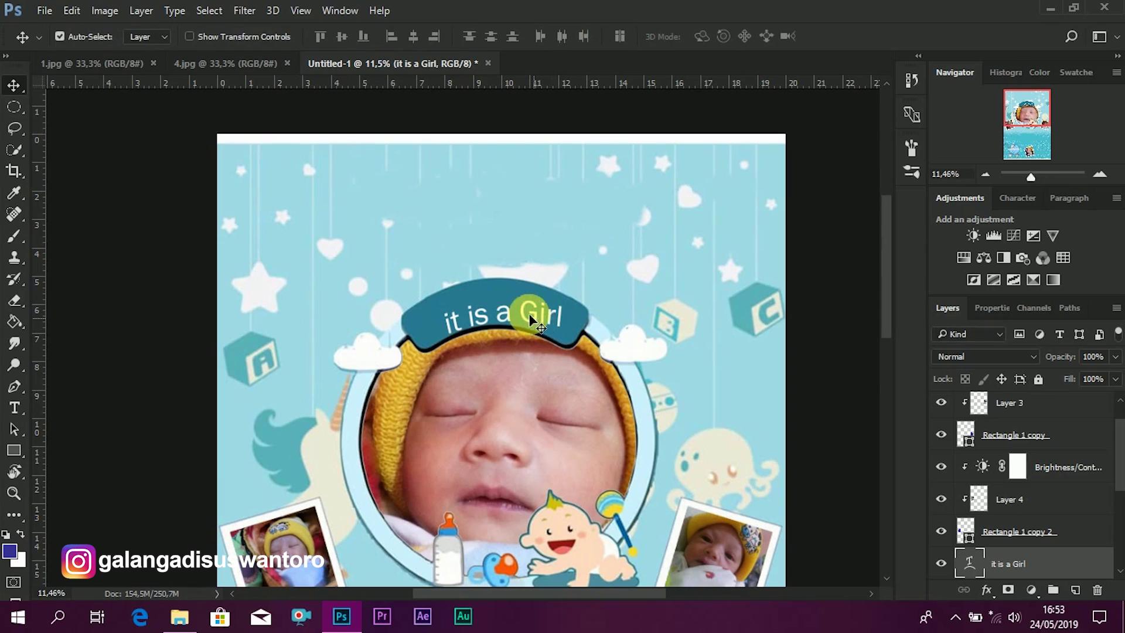
left_click_drag(529, 317, 533, 315)
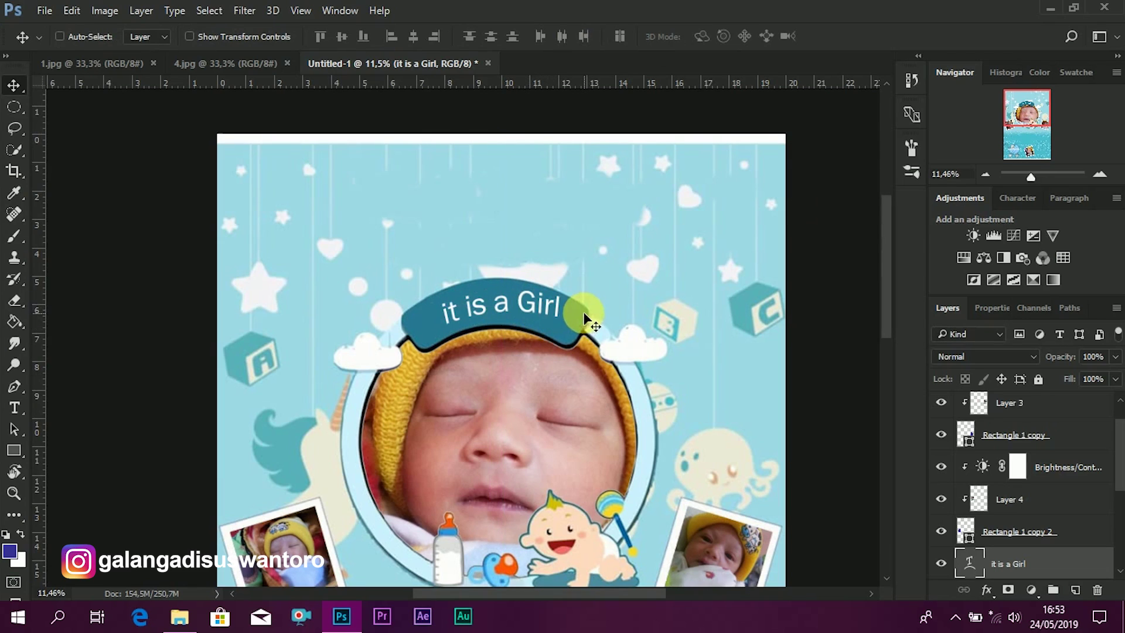
key("ctrl+t")
left_click_drag(637, 273, 637, 277)
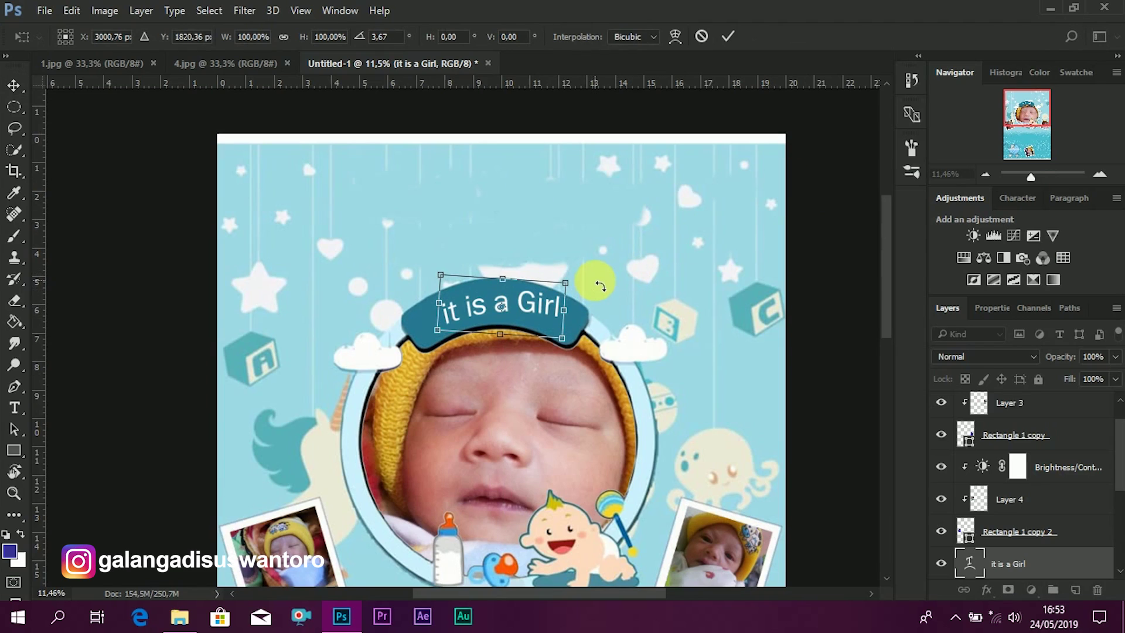
left_click(728, 37)
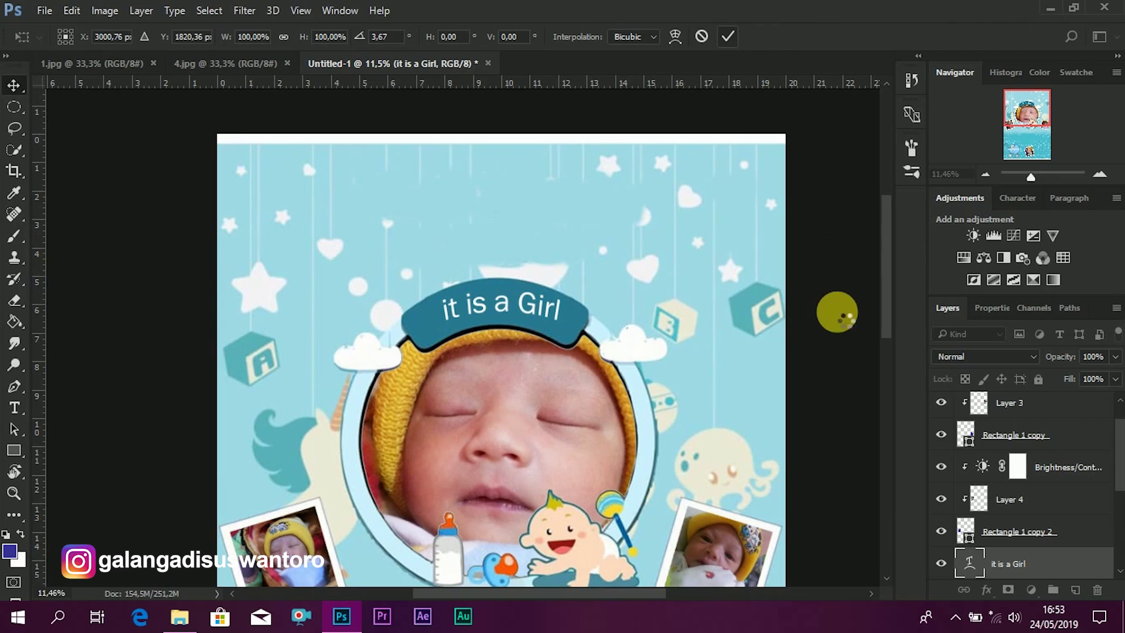
scroll(836, 311, "down", 2)
left_click_drag(636, 318, 637, 318)
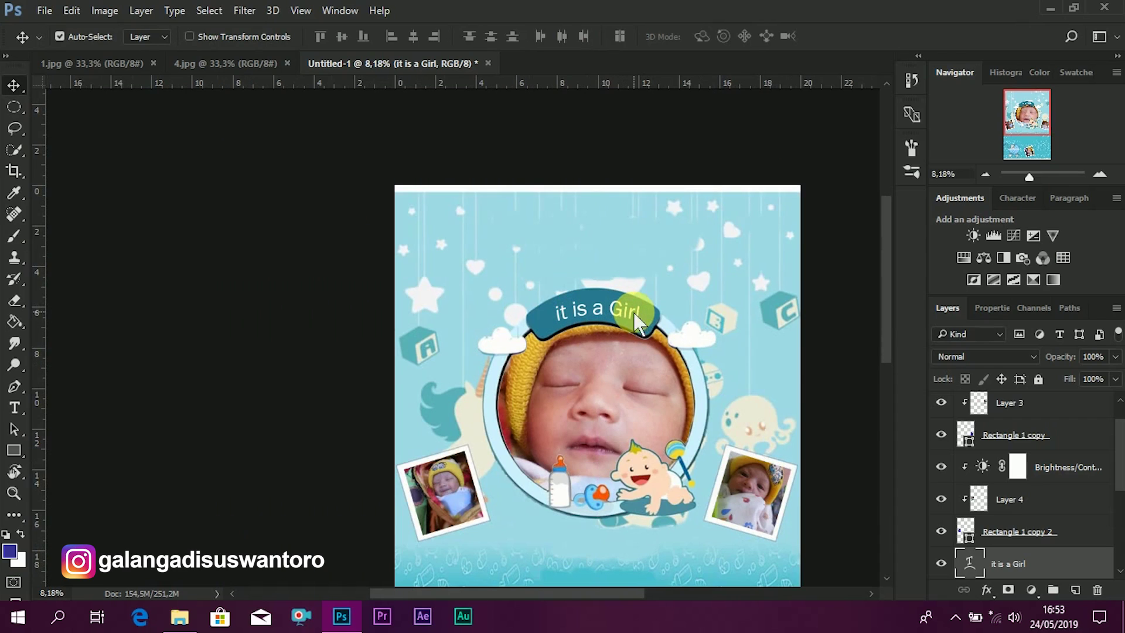
key("Left")
key("Left")
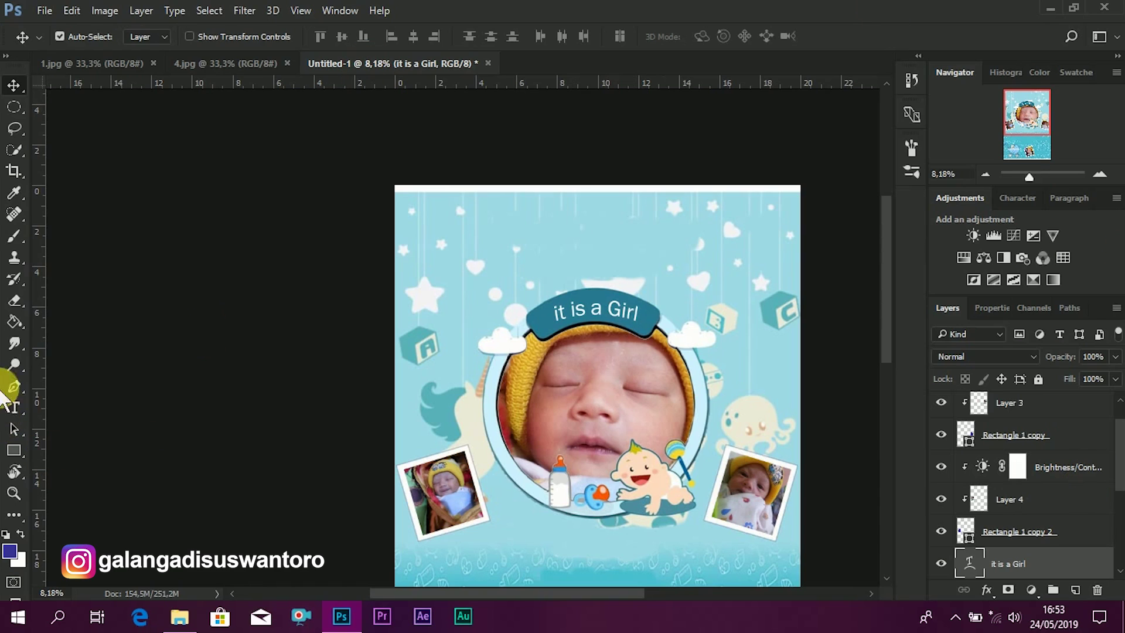
- Type the baby's full name as a new text line near the top of the poster
left_click(15, 409)
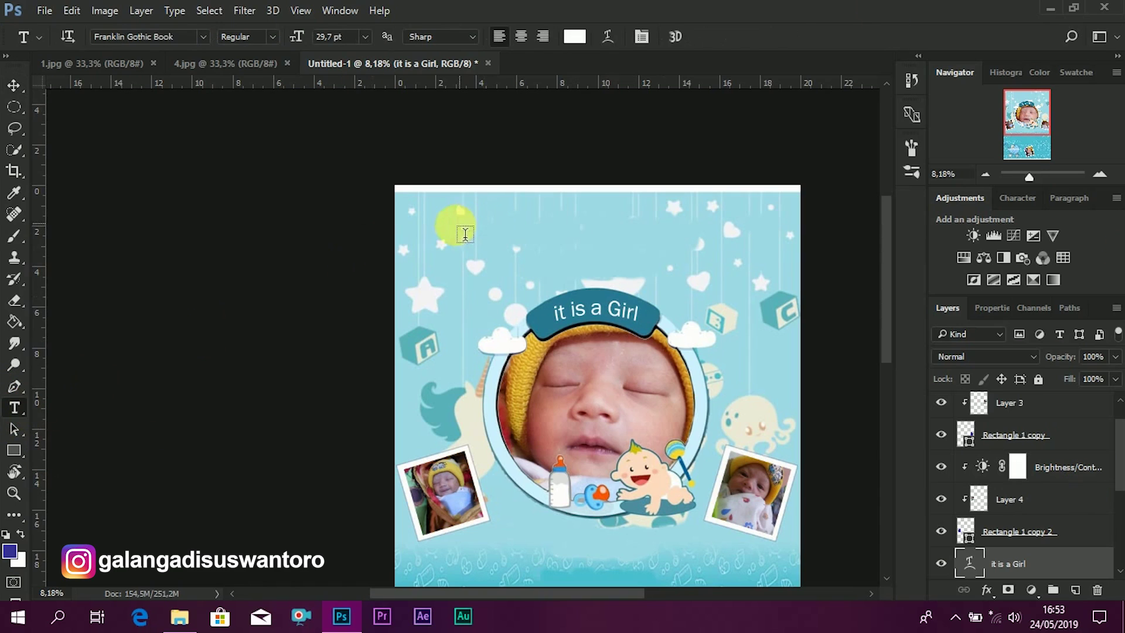
left_click(457, 225)
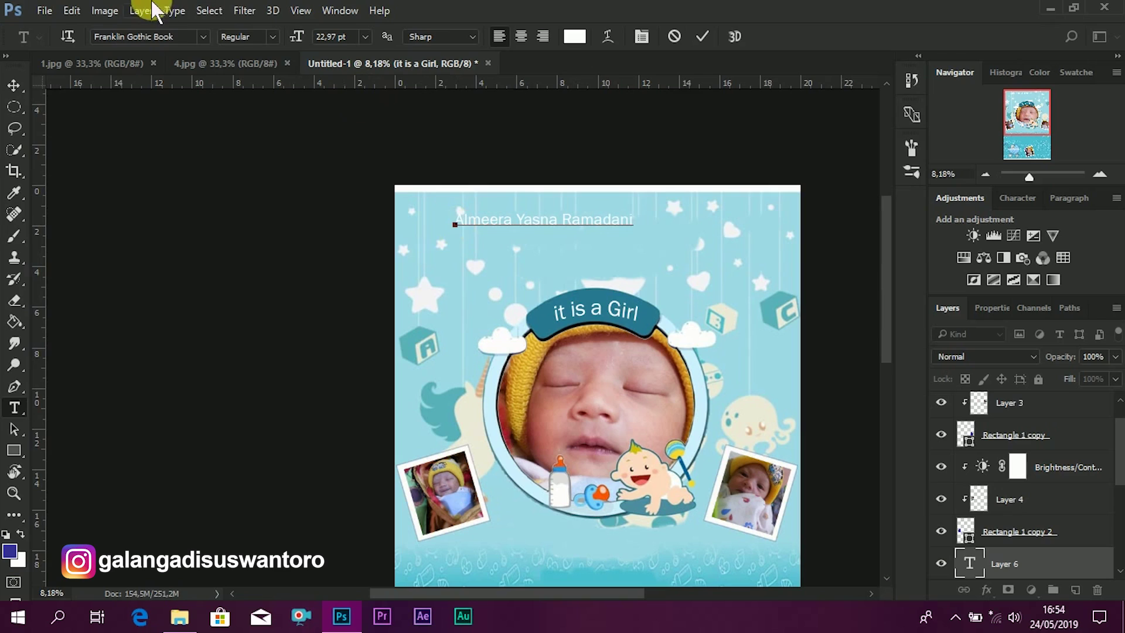
left_click(974, 566)
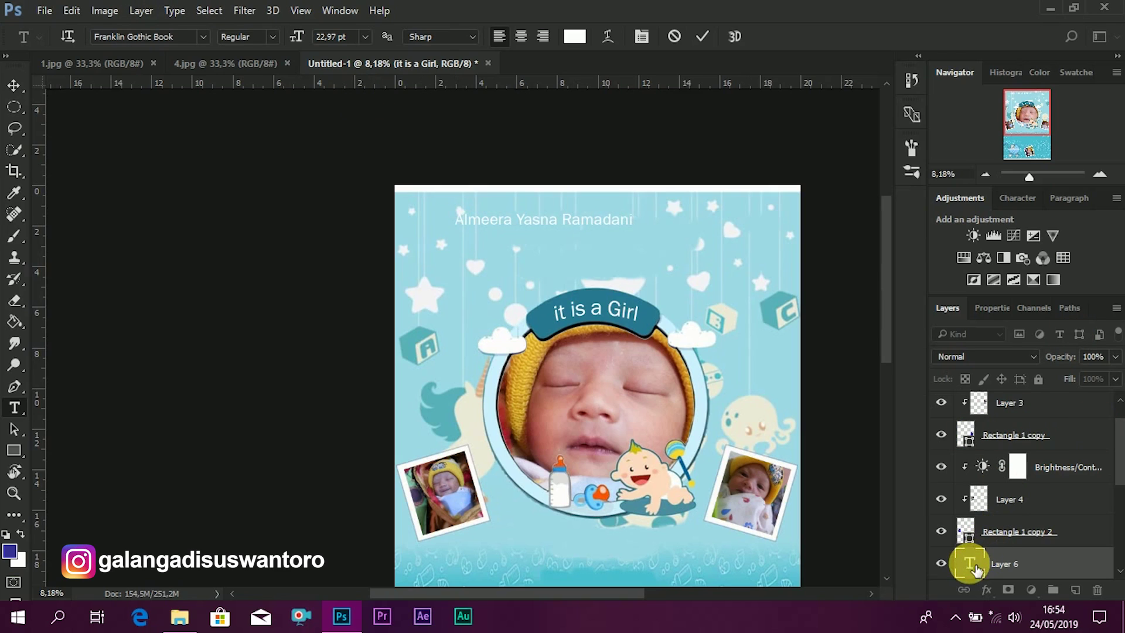
double_click(974, 566)
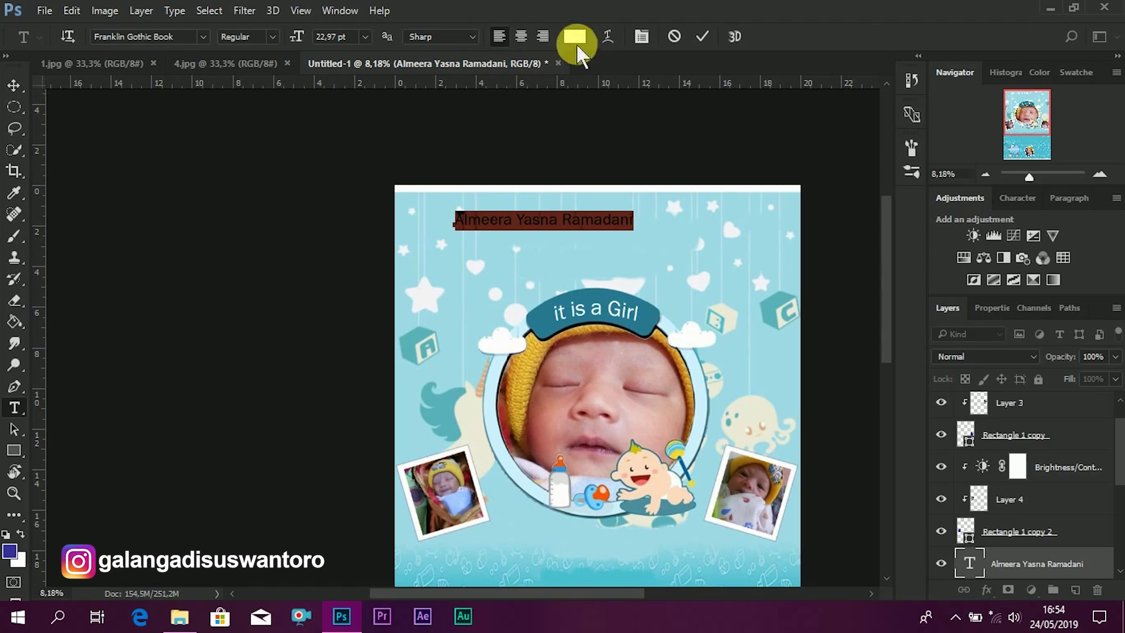
- Style the name in Blenda Script, dark blue #343095, at 38.01 pt
left_click(194, 43)
type("b")
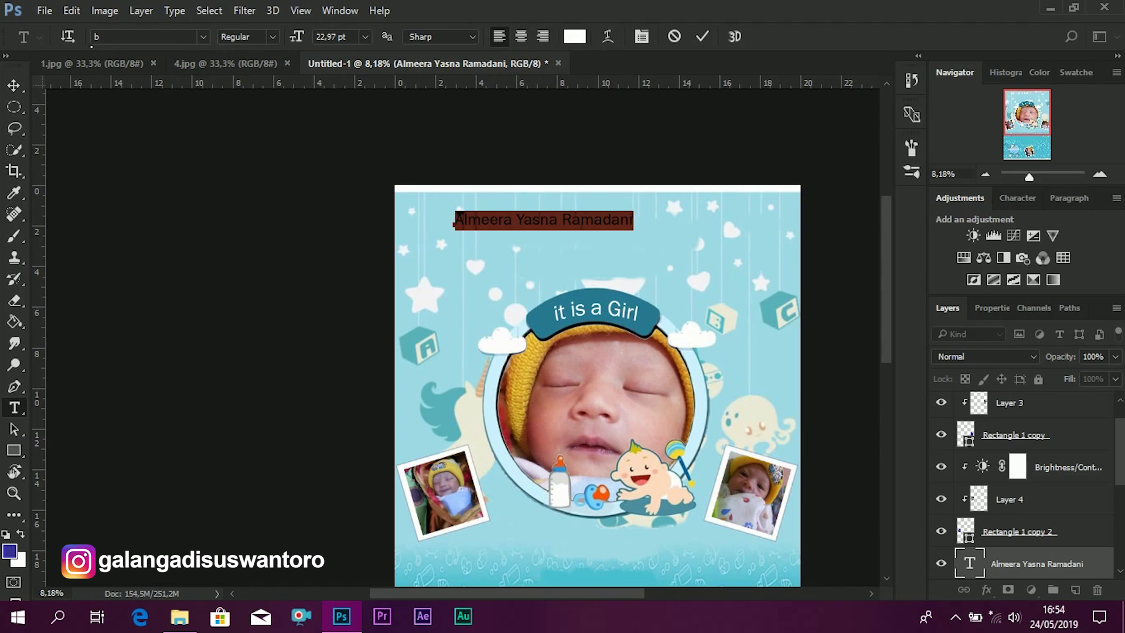
type("lenda")
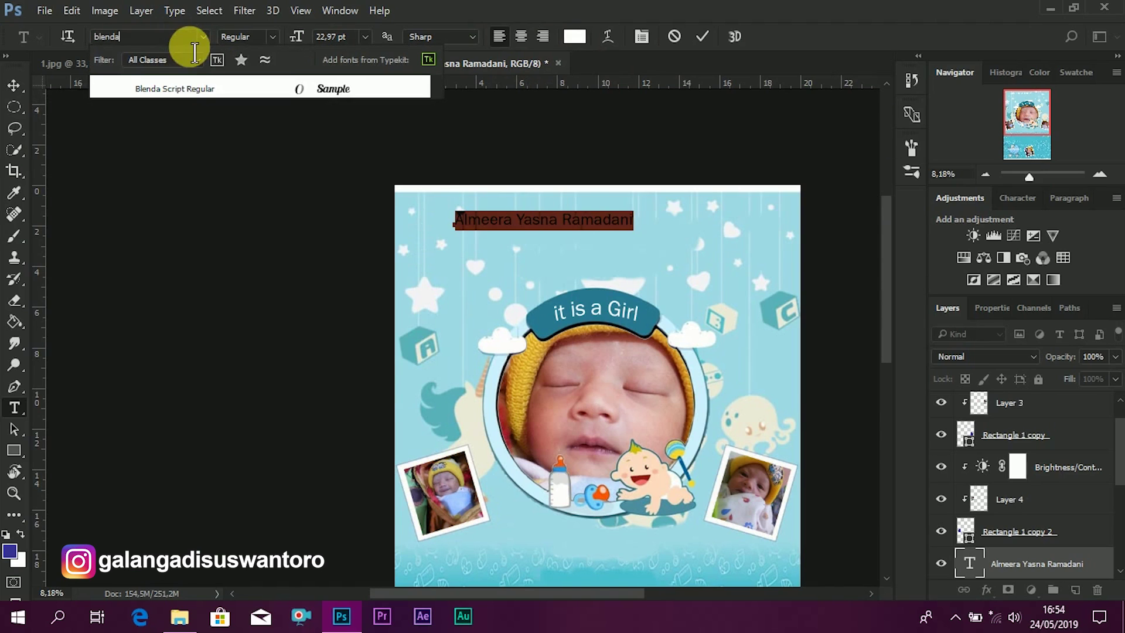
left_click(232, 92)
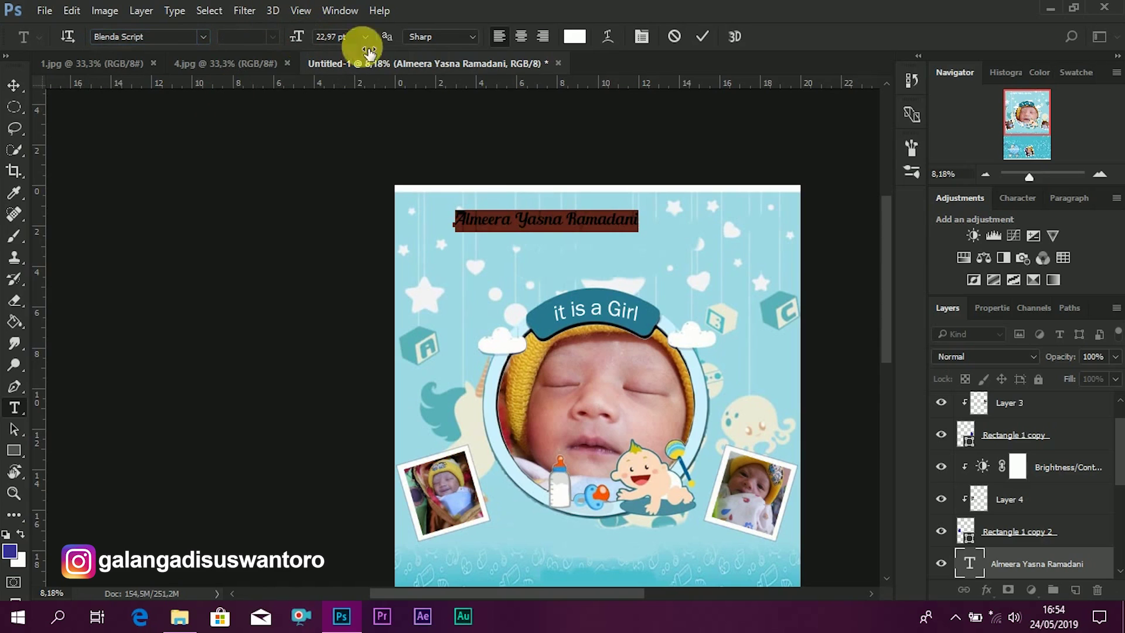
left_click(575, 36)
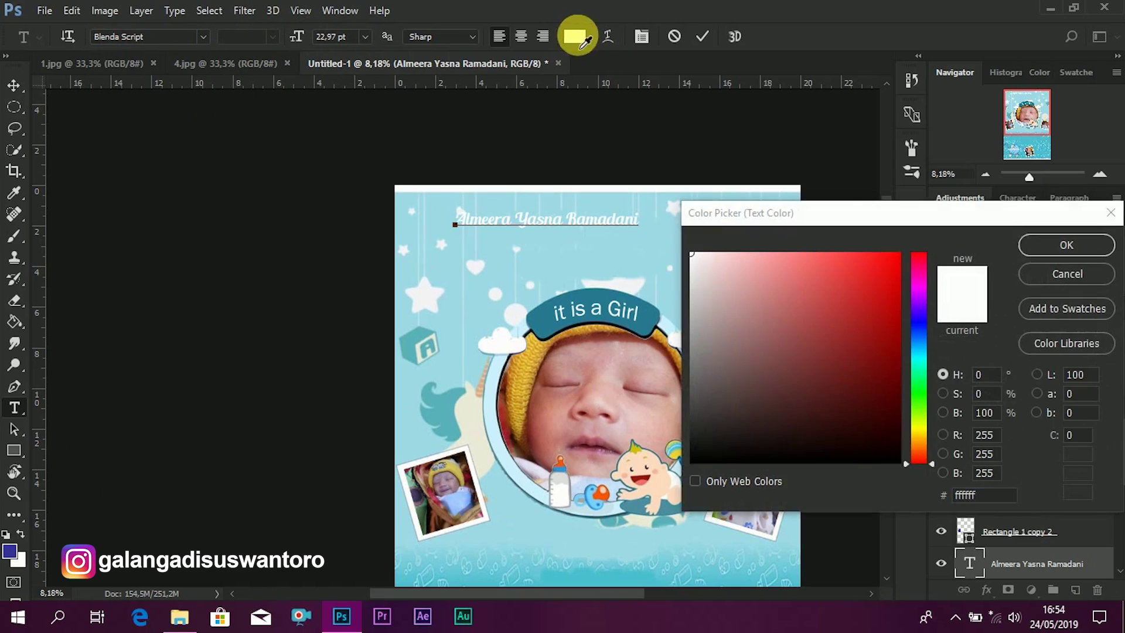
left_click(13, 554)
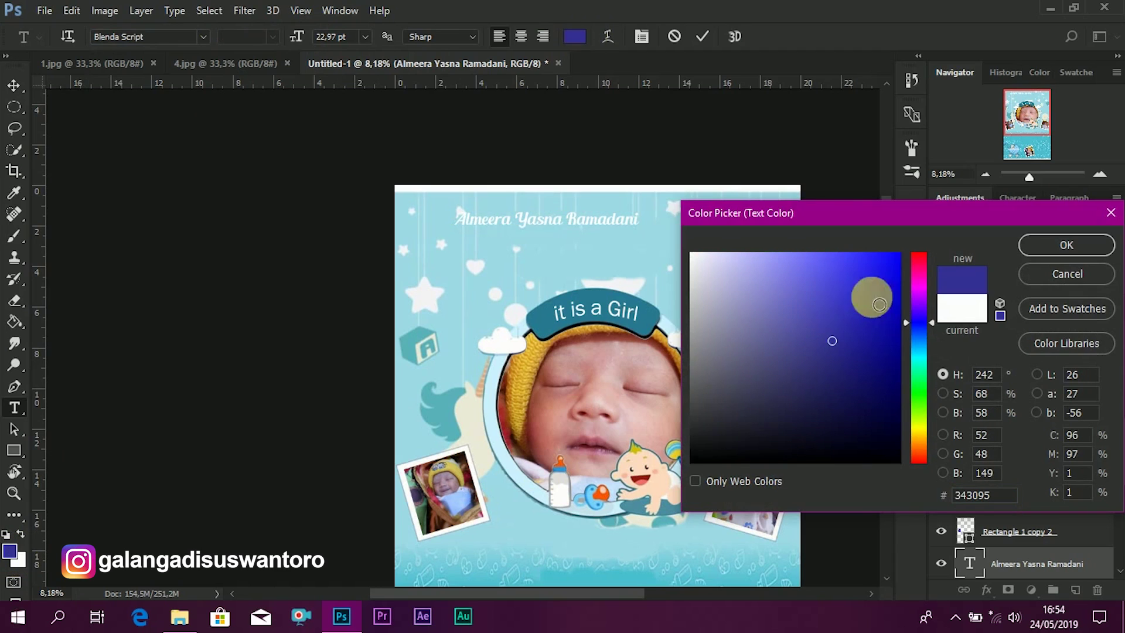
left_click(1033, 245)
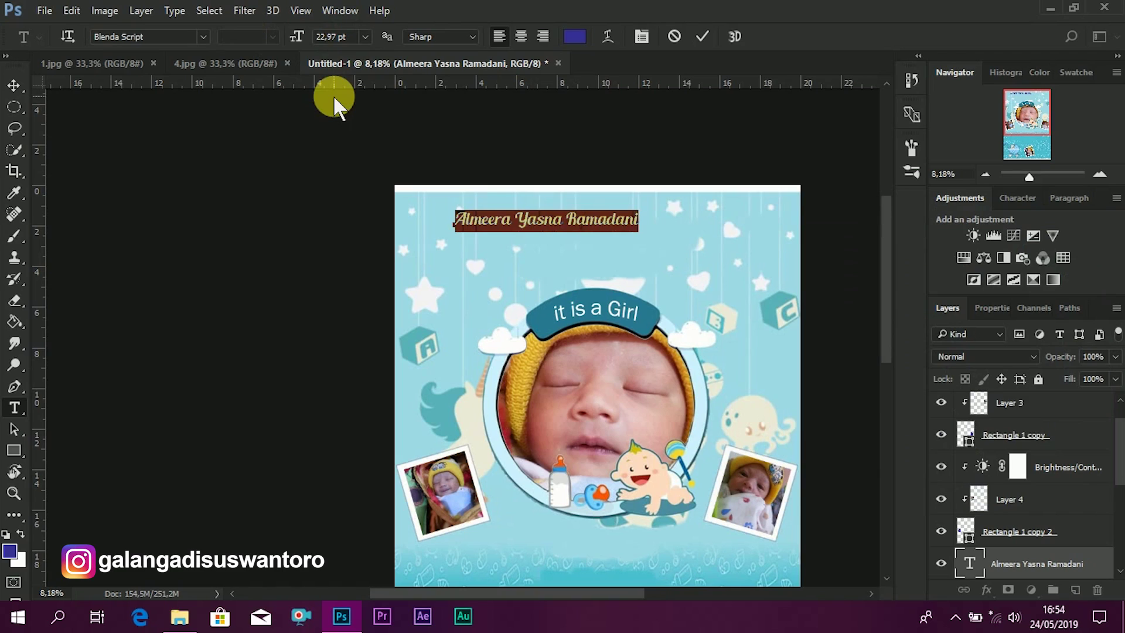
left_click(337, 37)
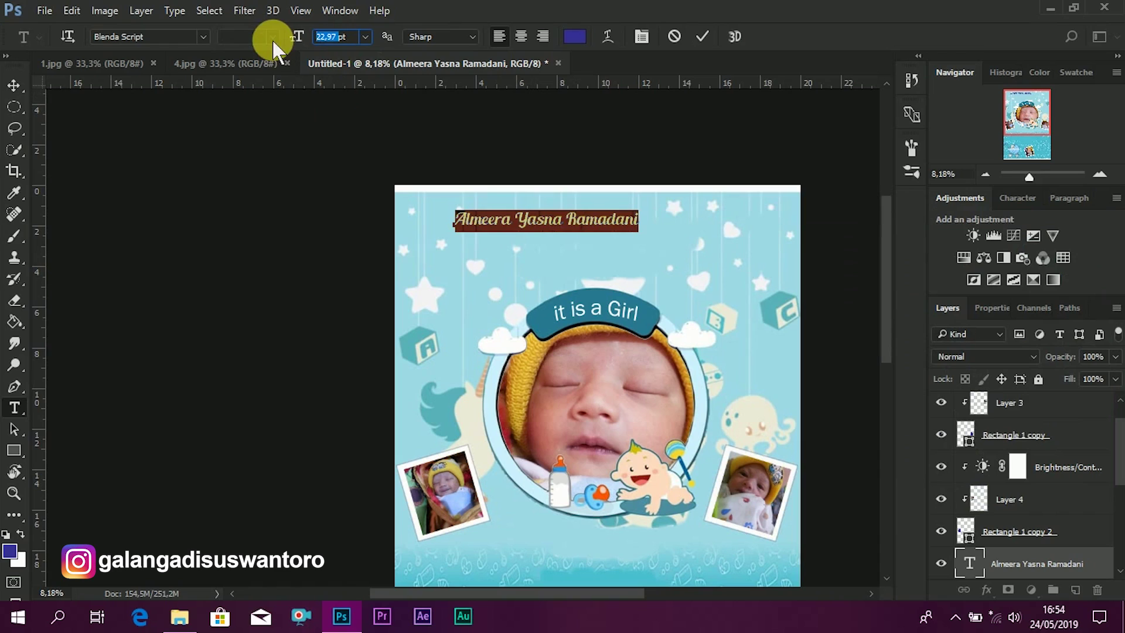
type("38,01")
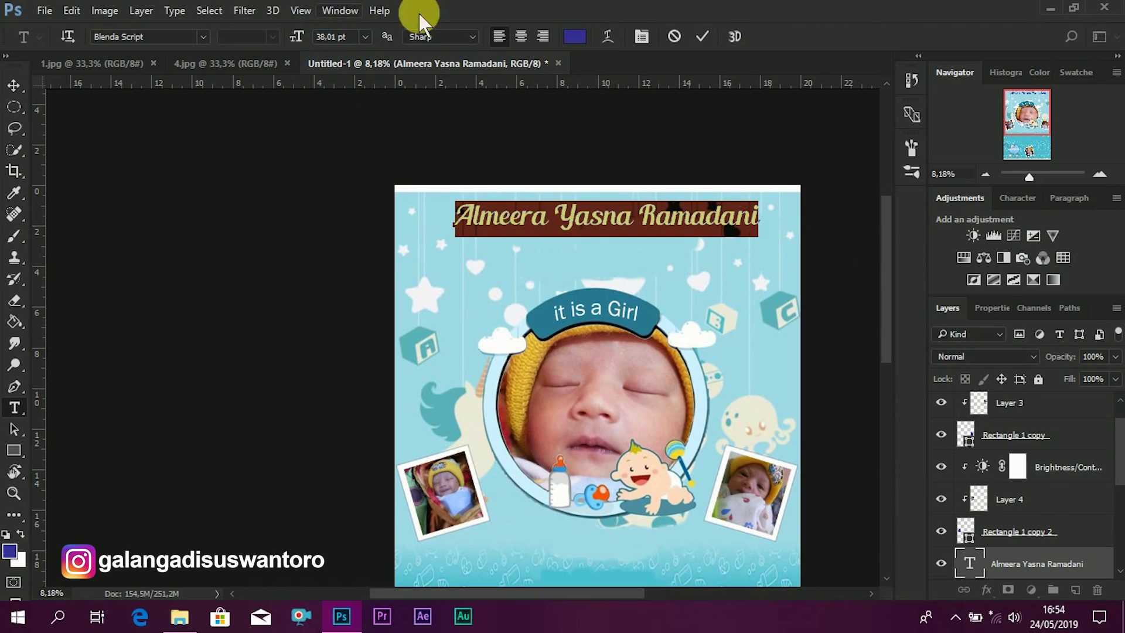
left_click(701, 36)
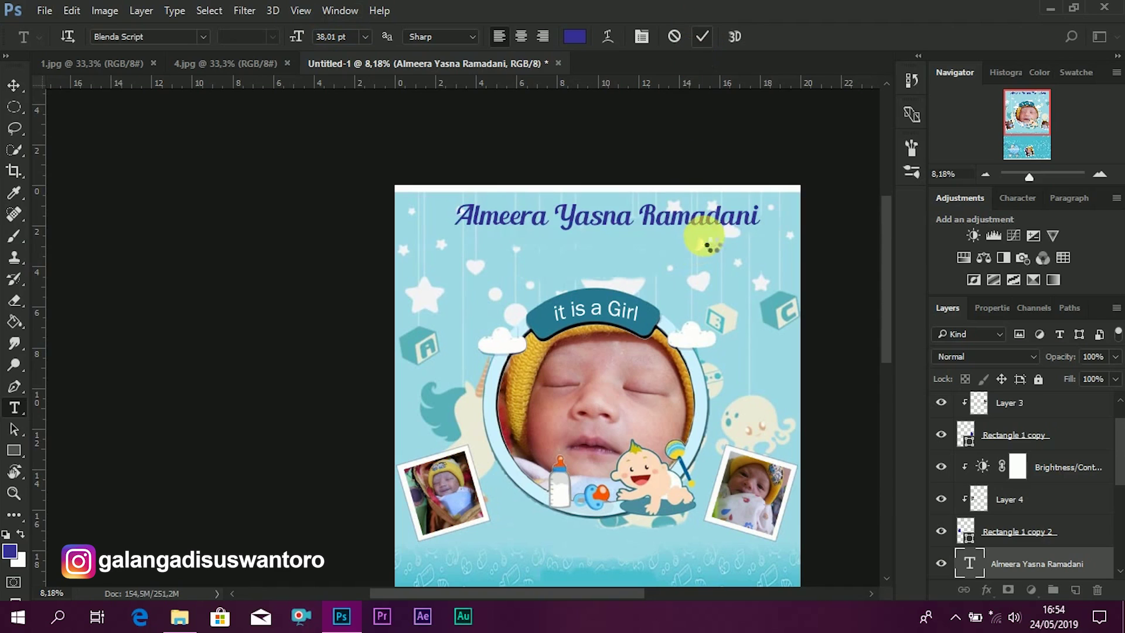
left_click(13, 87)
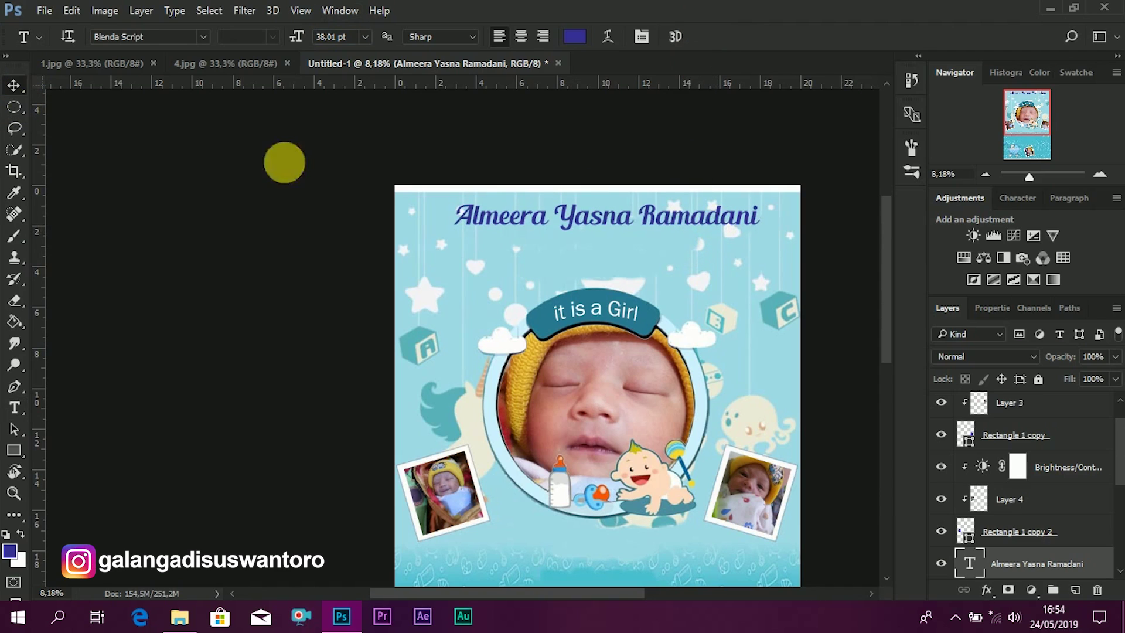
- Shift the name slightly left and give it a white 32 px outside Stroke layer style
left_click_drag(662, 221, 651, 222)
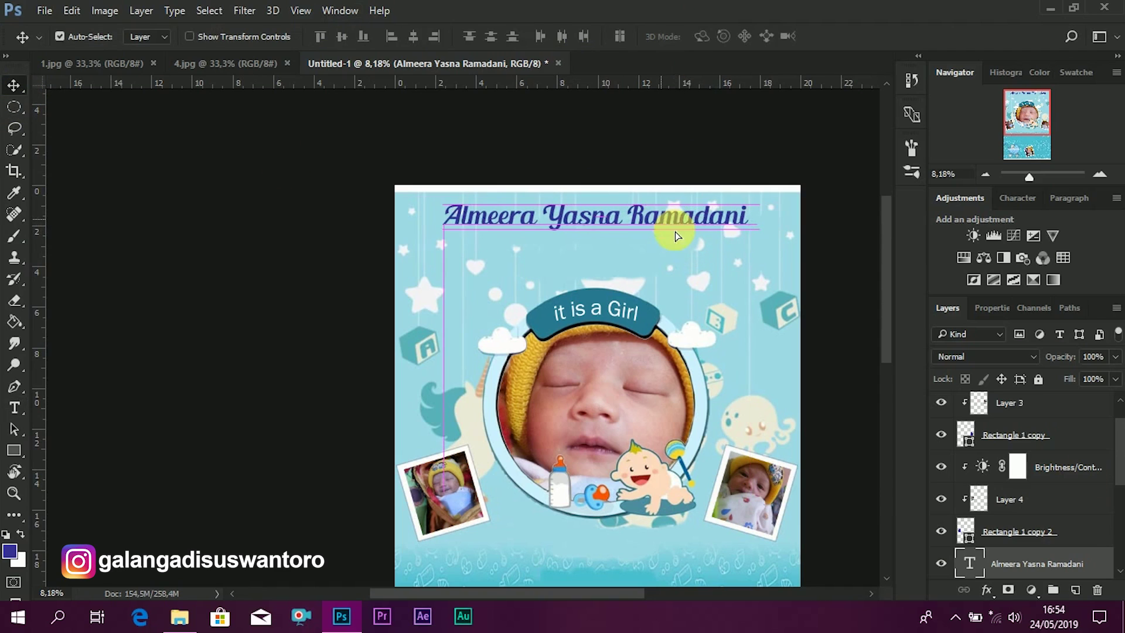
right_click(1042, 570)
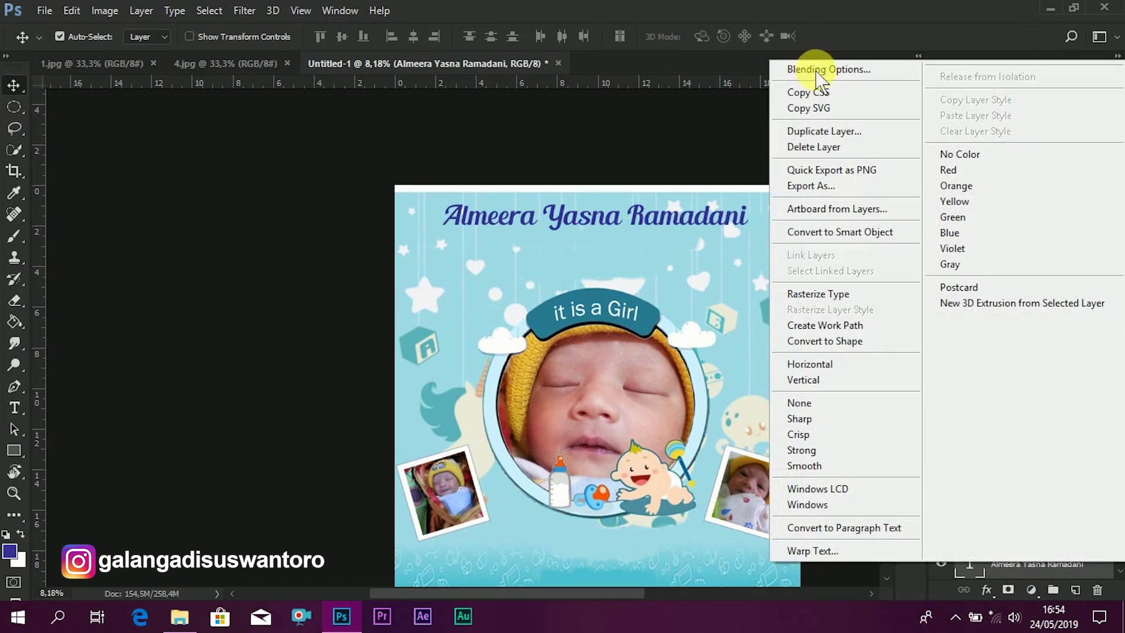
left_click(807, 70)
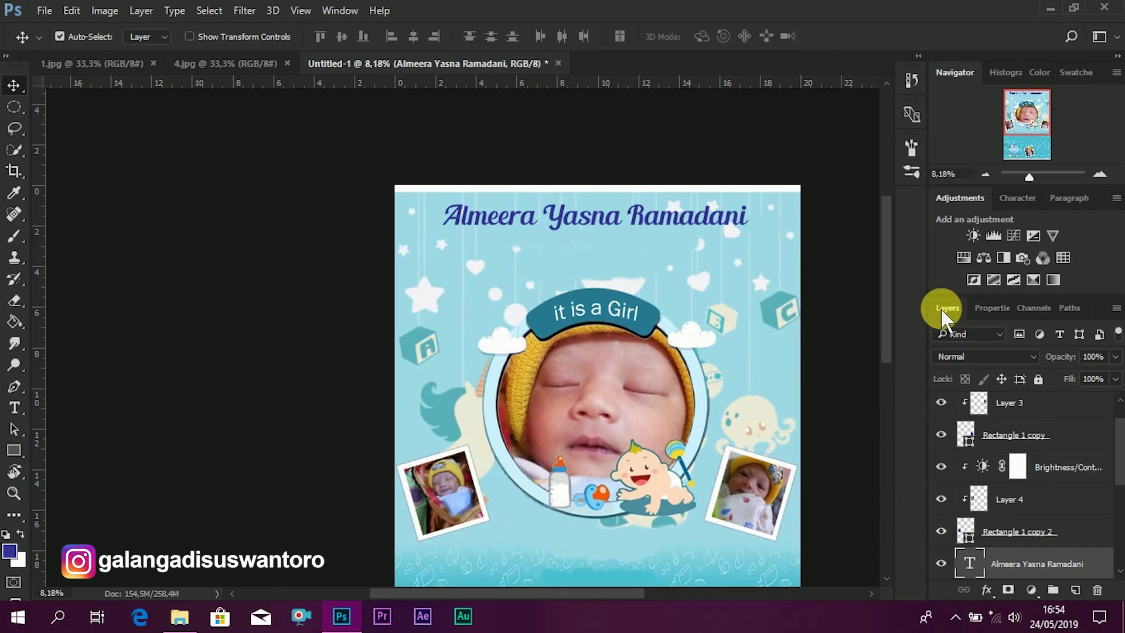
key("h")
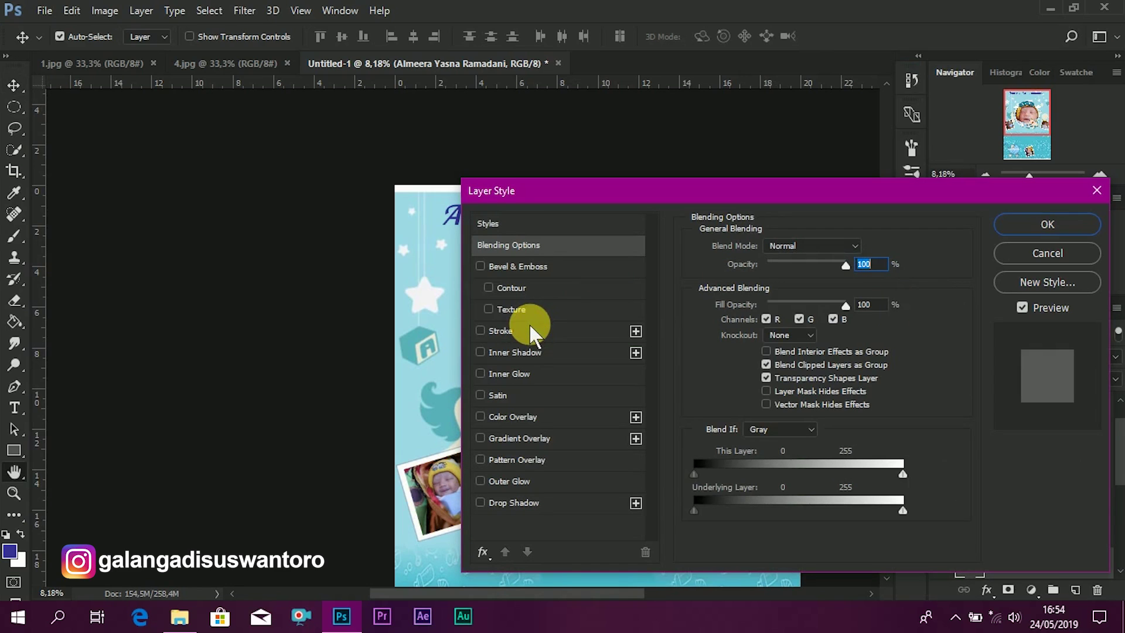
left_click(530, 328)
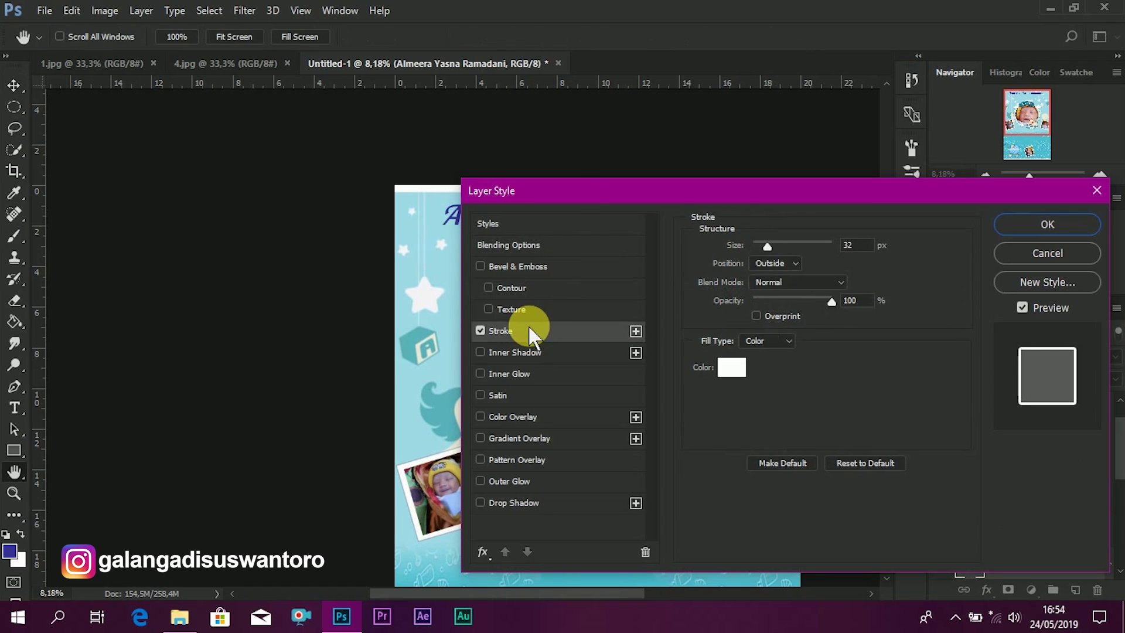
left_click_drag(626, 194, 465, 133)
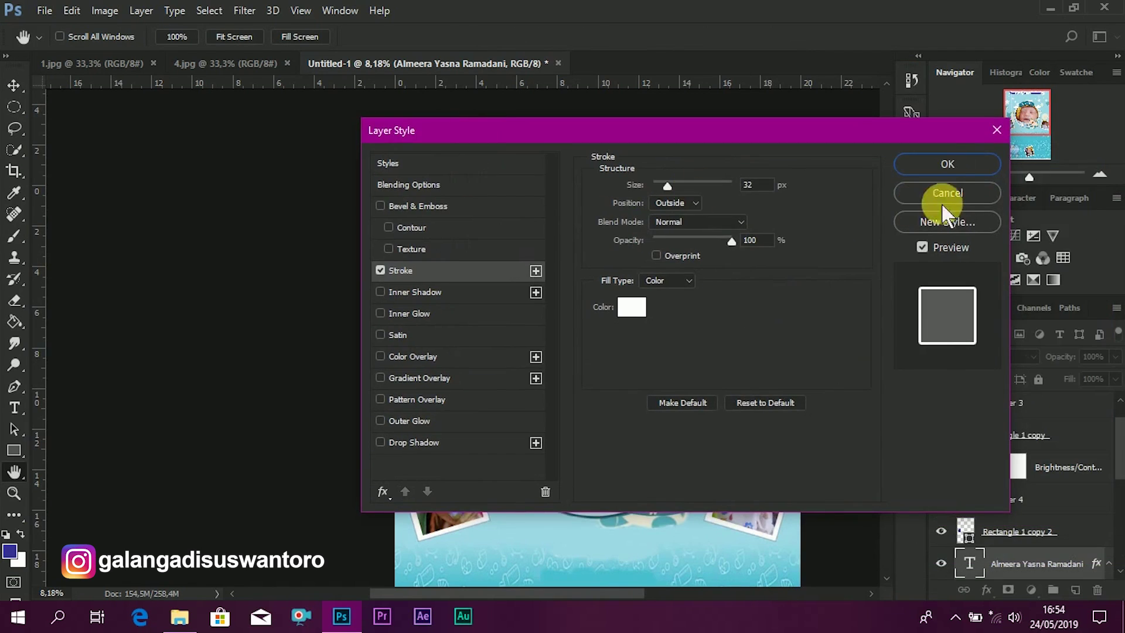
left_click(945, 164)
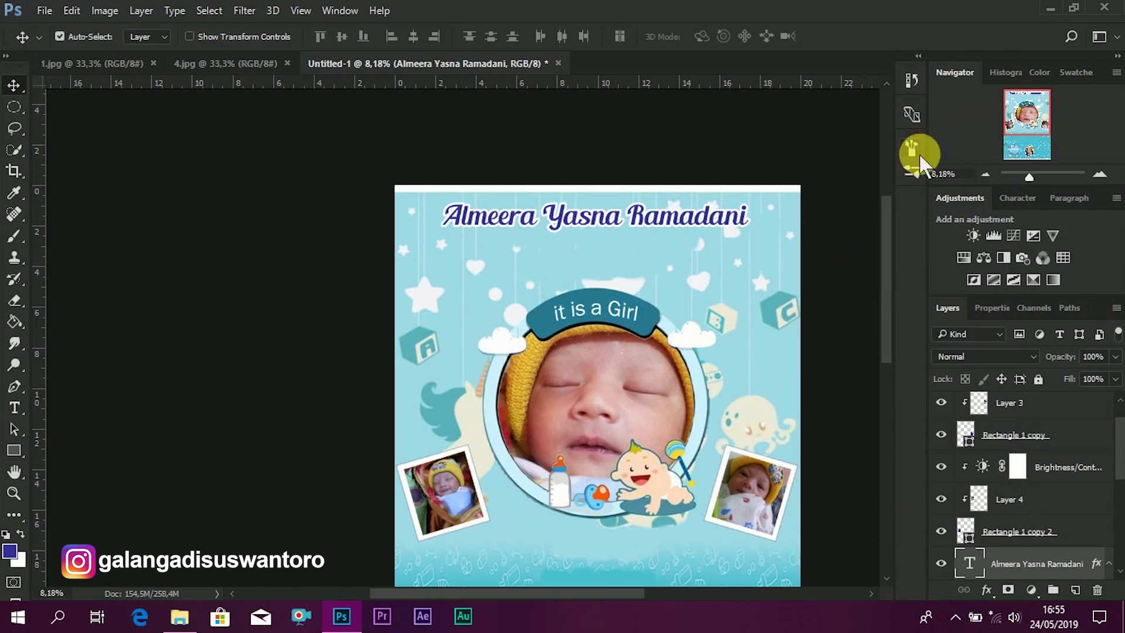
- Duplicate the name line below and change it to '12 Mei 2019' at 28.01 pt
left_click_drag(657, 222, 662, 265)
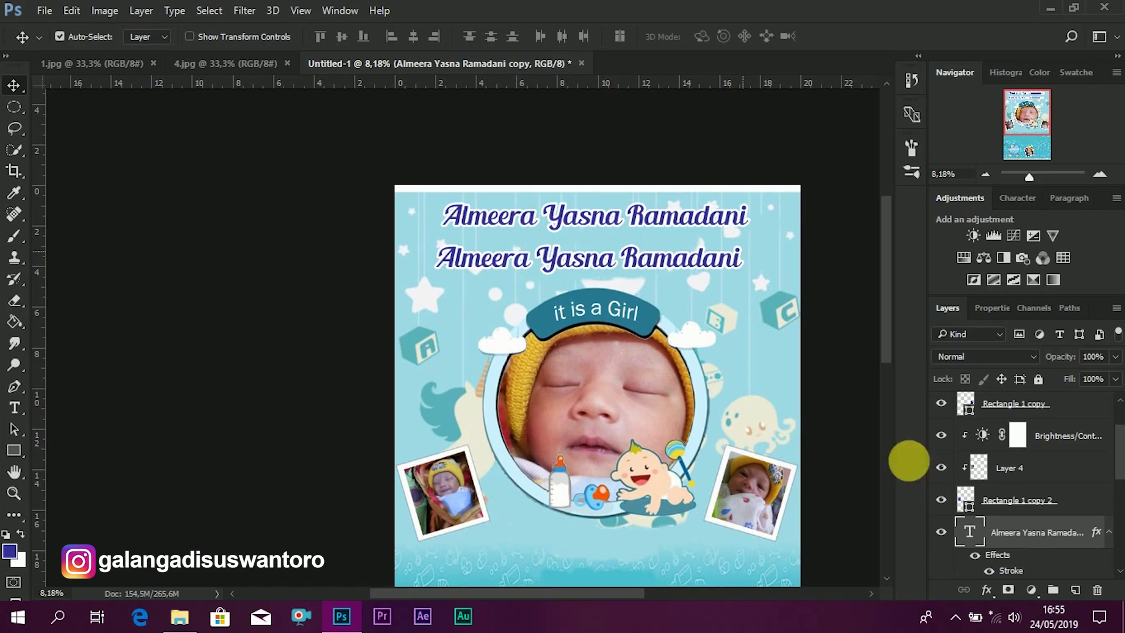
double_click(973, 533)
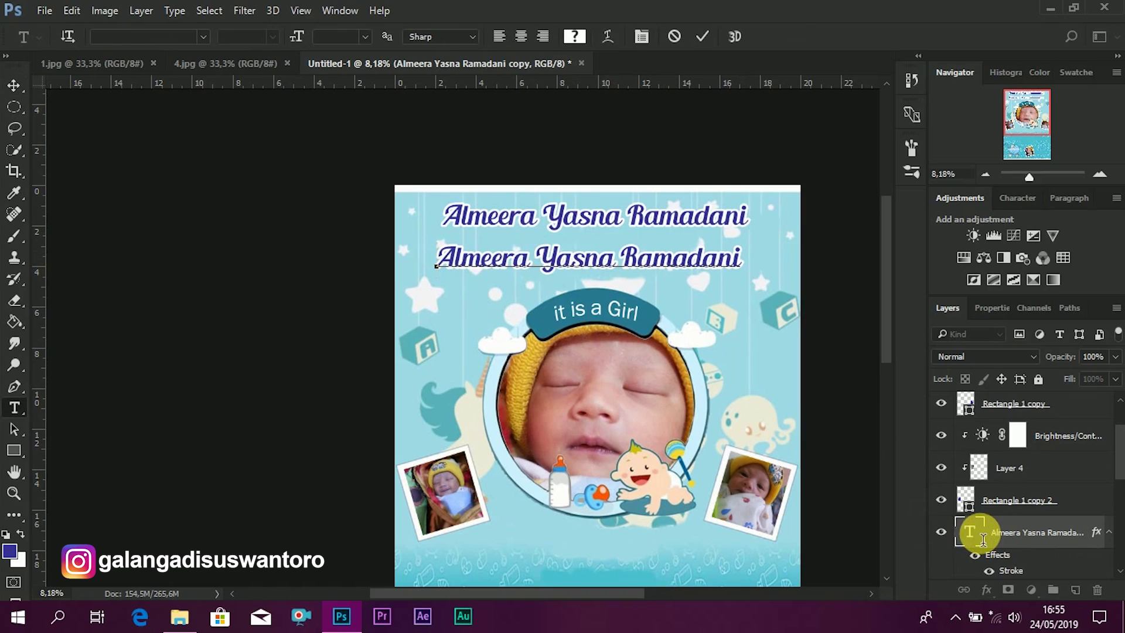
double_click(979, 538)
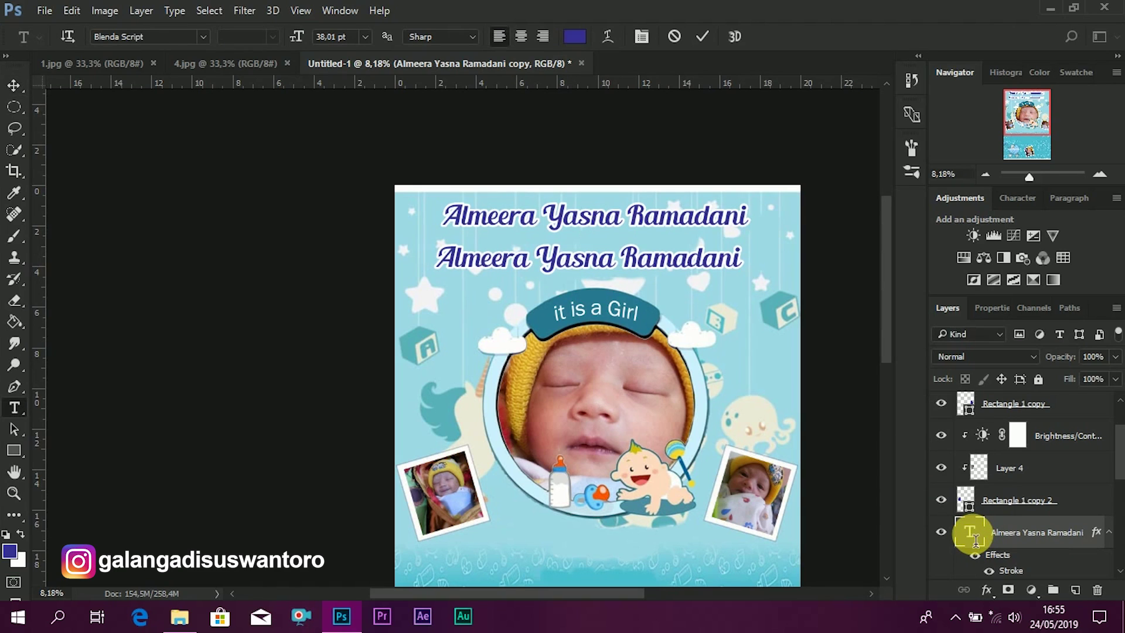
key("Left")
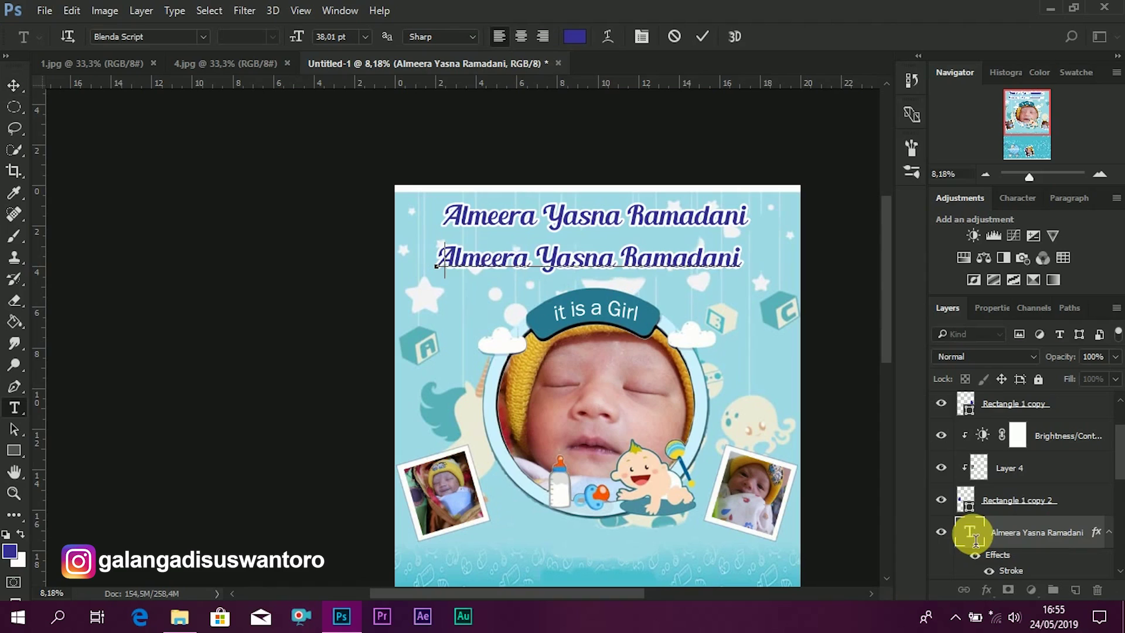
type("12 Me")
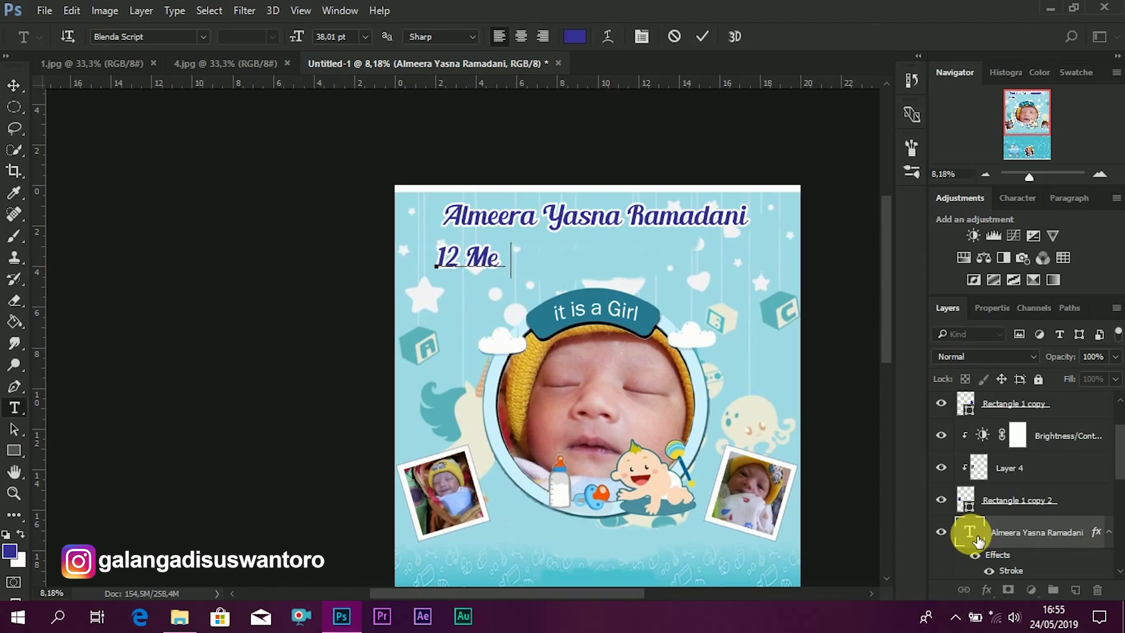
type("i 20")
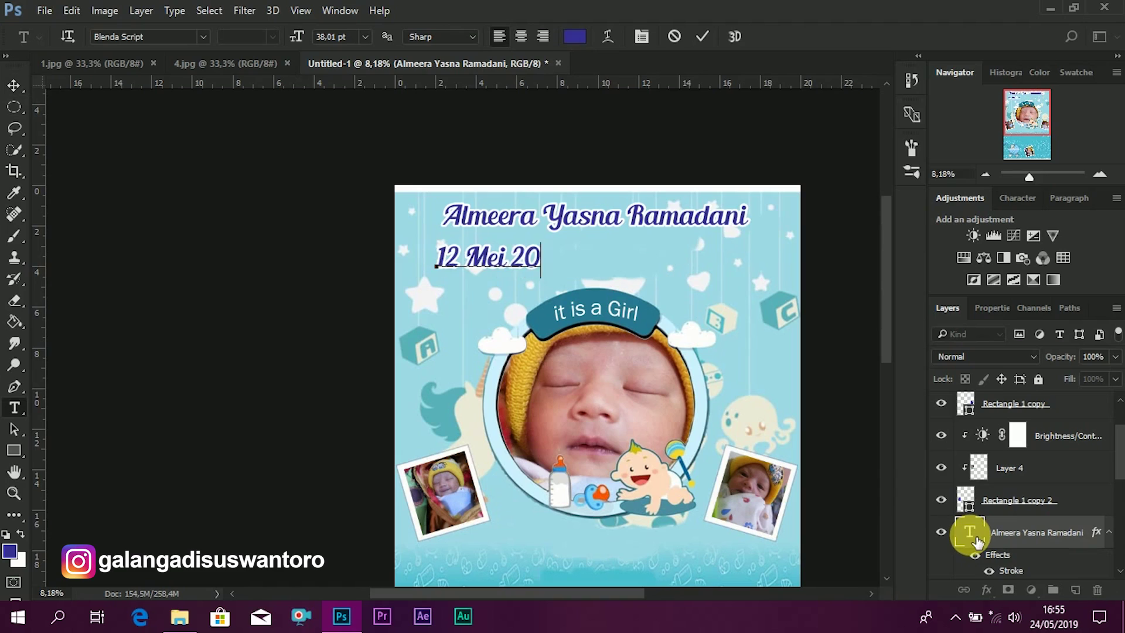
type(" 19")
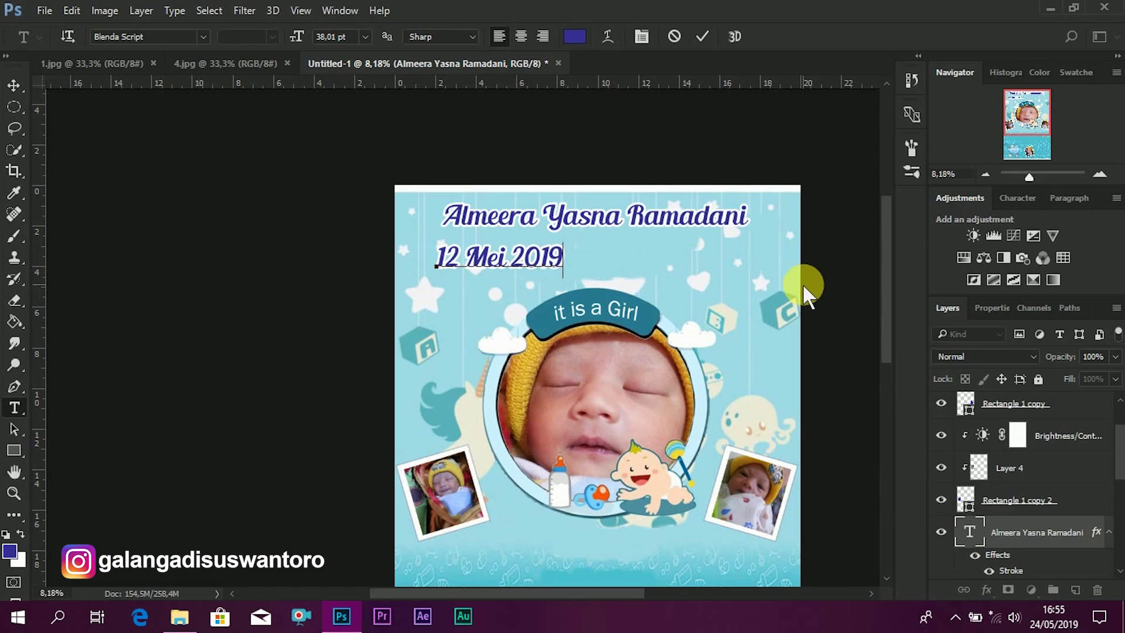
left_click(972, 531)
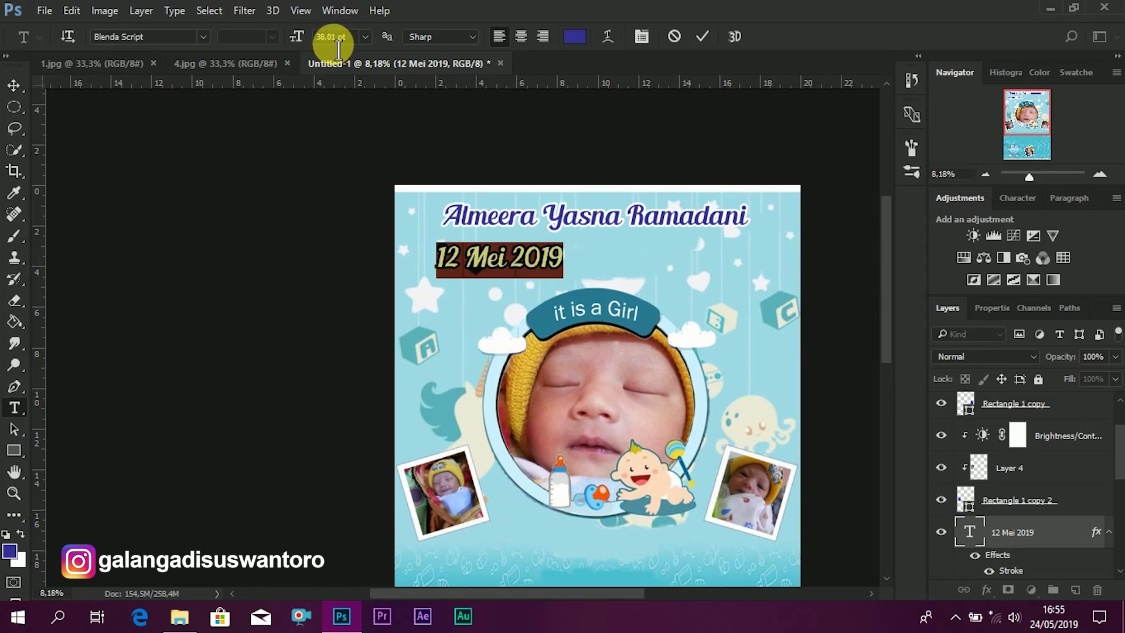
left_click(317, 38)
key("shift+Down")
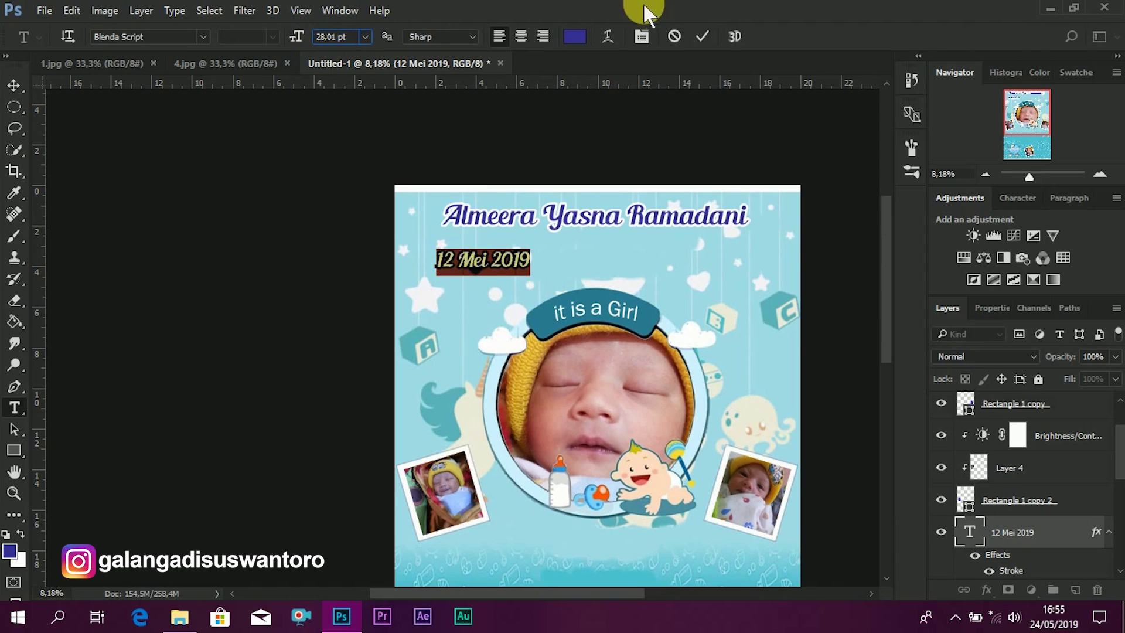
left_click(703, 38)
- Centre the date under the name and fine-tune both lines' positions
key("v")
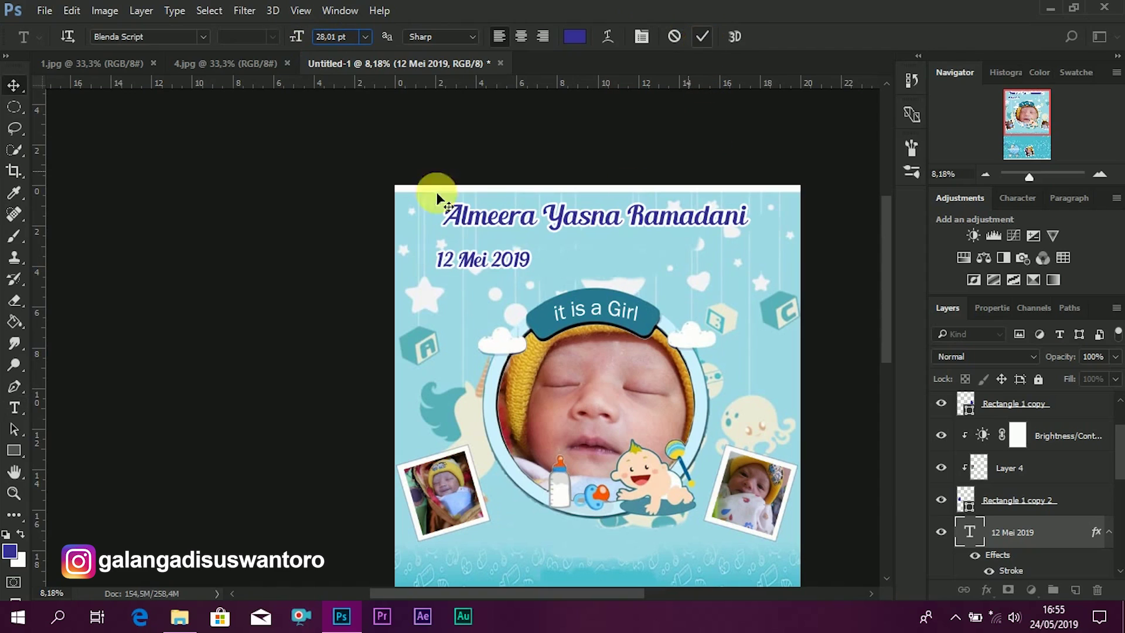
left_click_drag(503, 258, 645, 250)
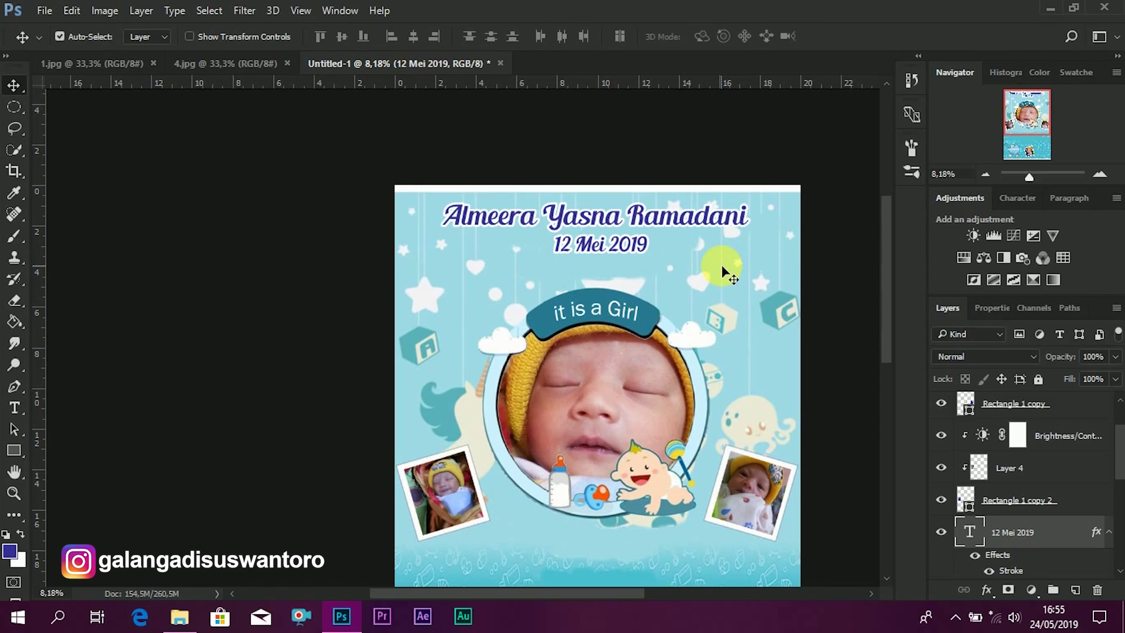
mouse_move(651, 245)
left_mouse_down()
mouse_move(641, 255)
mouse_move(663, 224)
mouse_move(648, 249)
left_mouse_up()
left_click(628, 258)
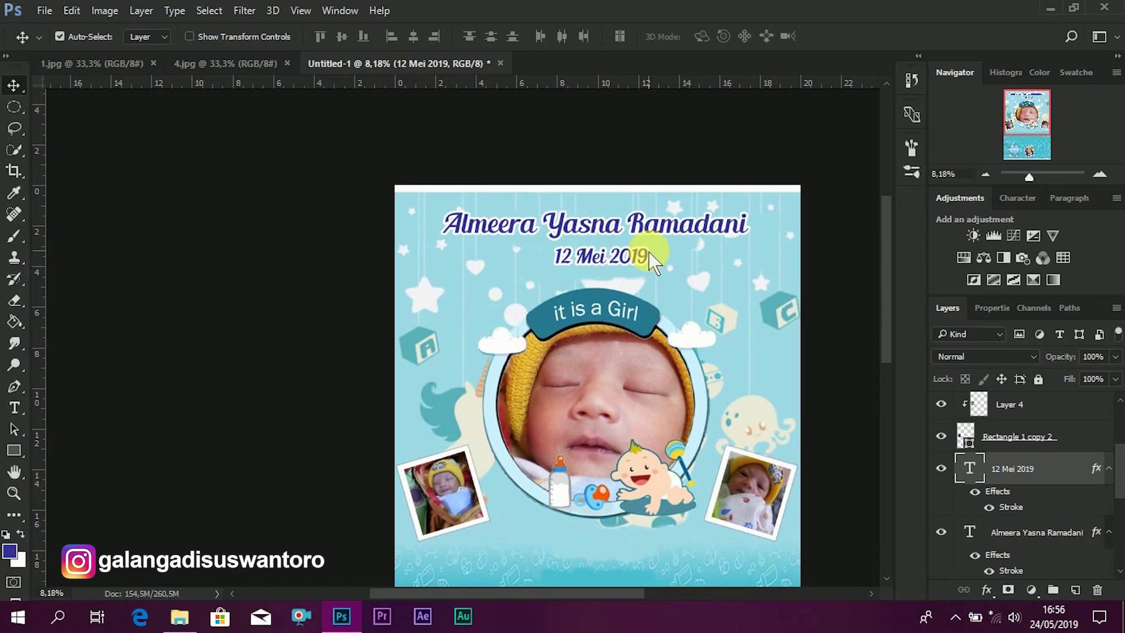
left_click_drag(886, 268, 884, 335)
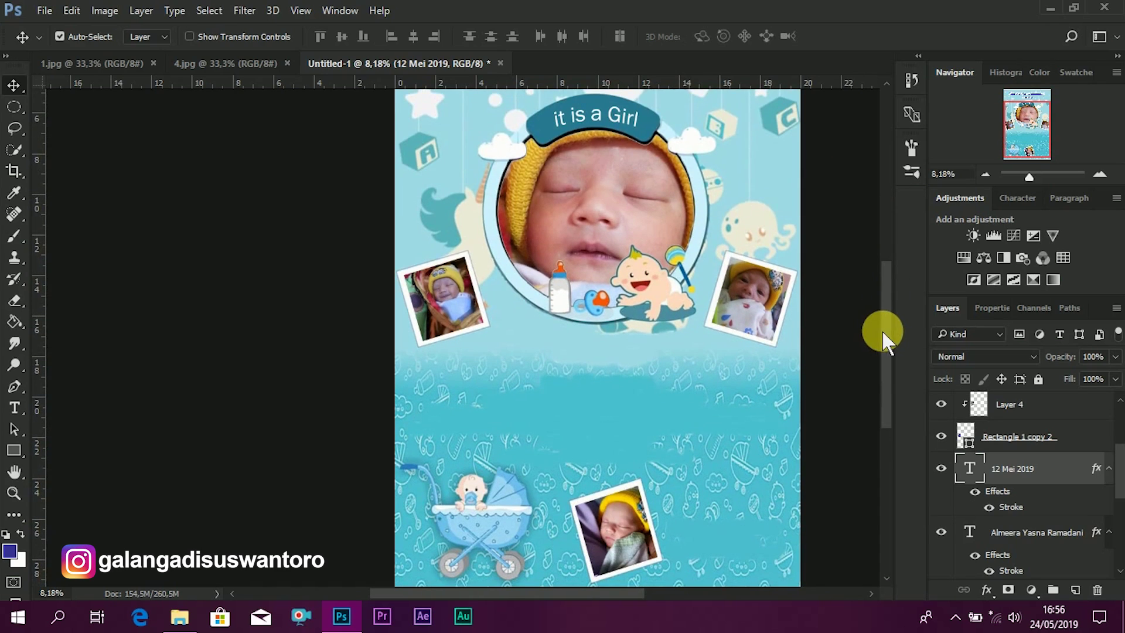
- Add the wish text 'Semoga jadi anak yang sholikhah' below the photos
left_click(13, 410)
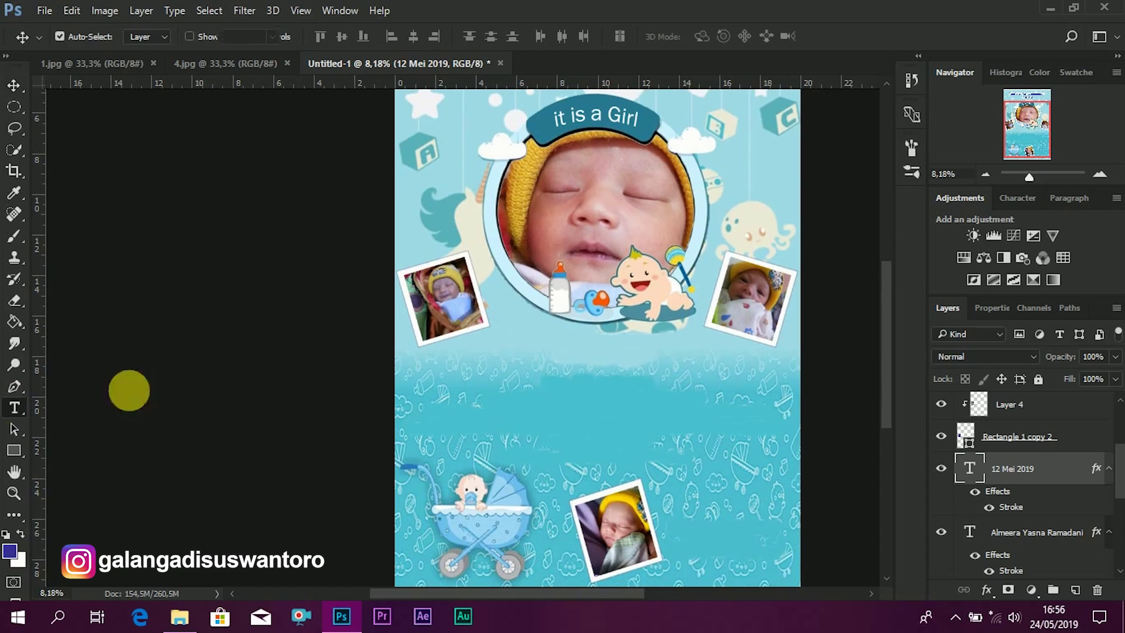
left_click(527, 381)
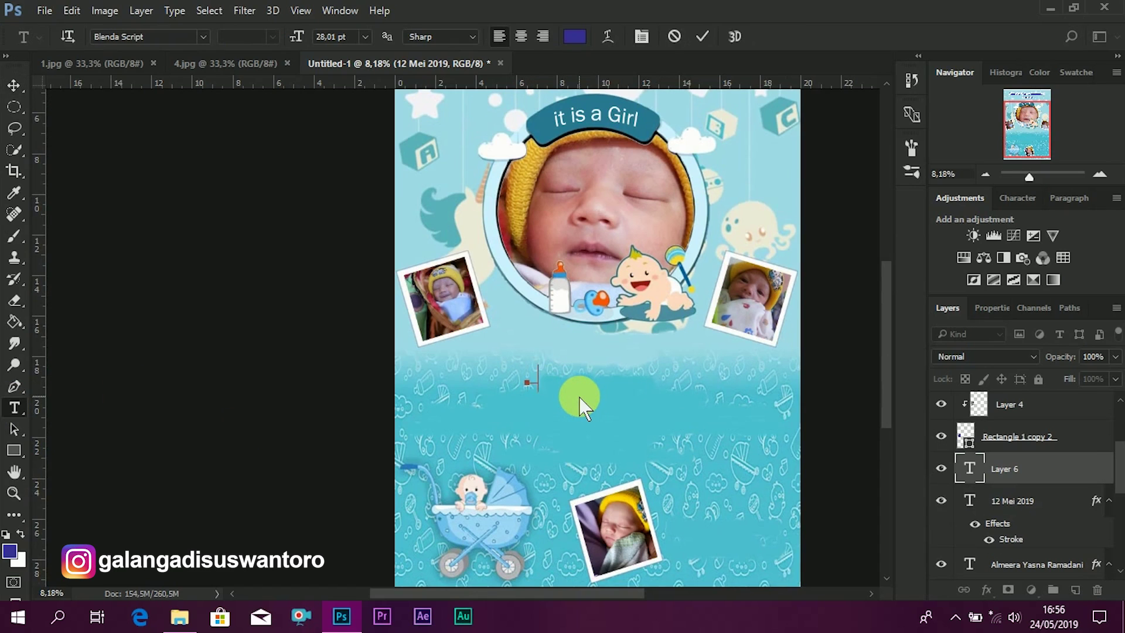
type("Semoga")
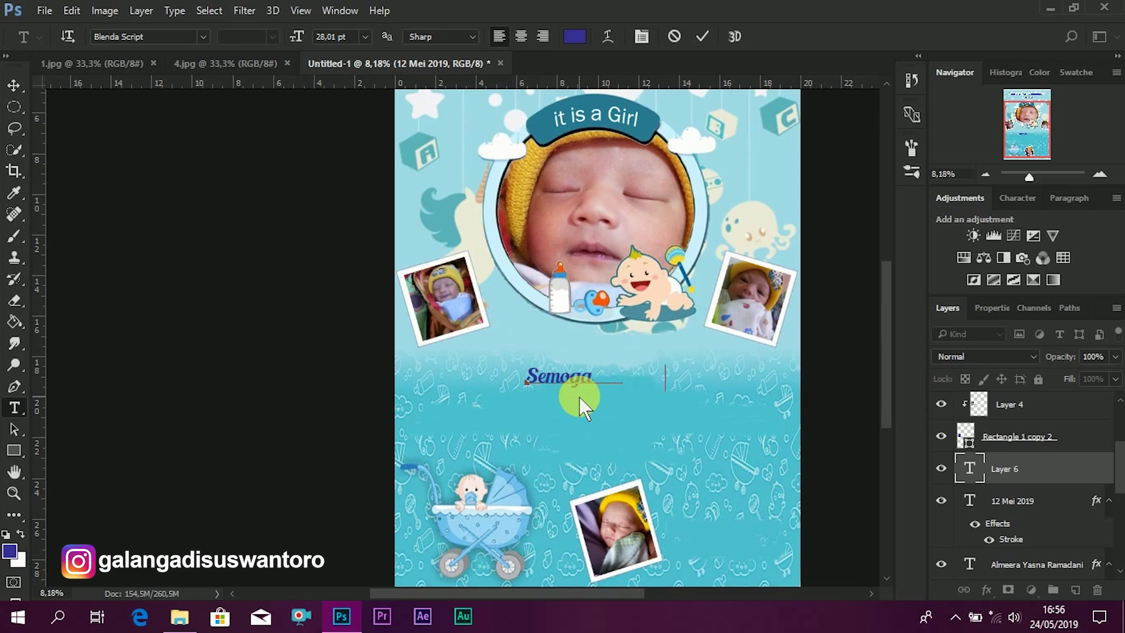
type("    anak  ")
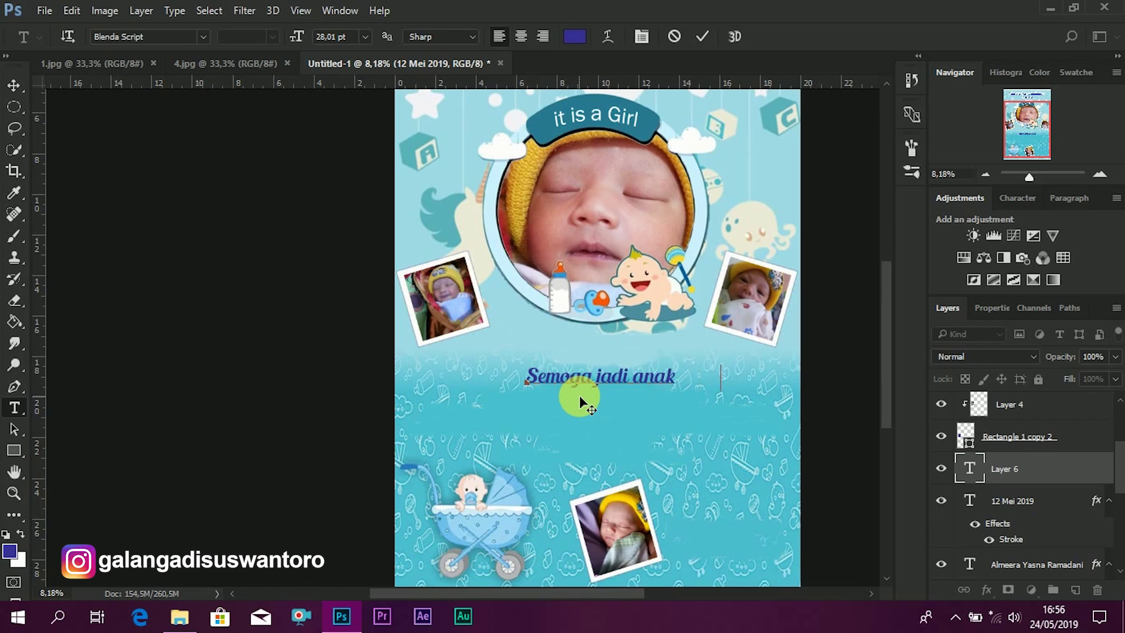
type("      hah")
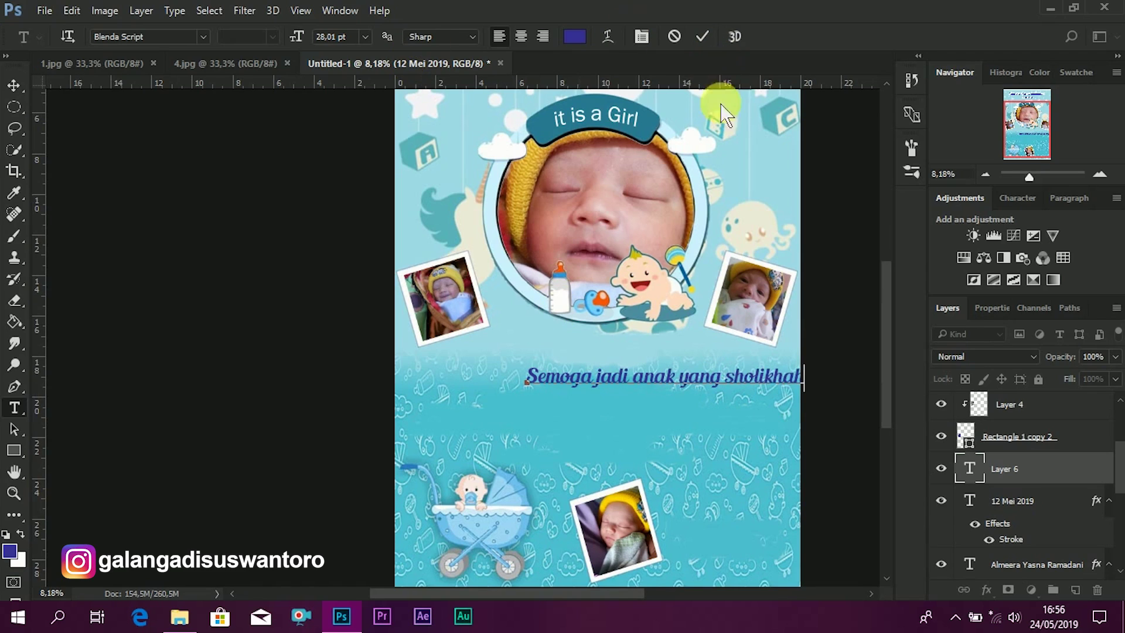
left_click(13, 86)
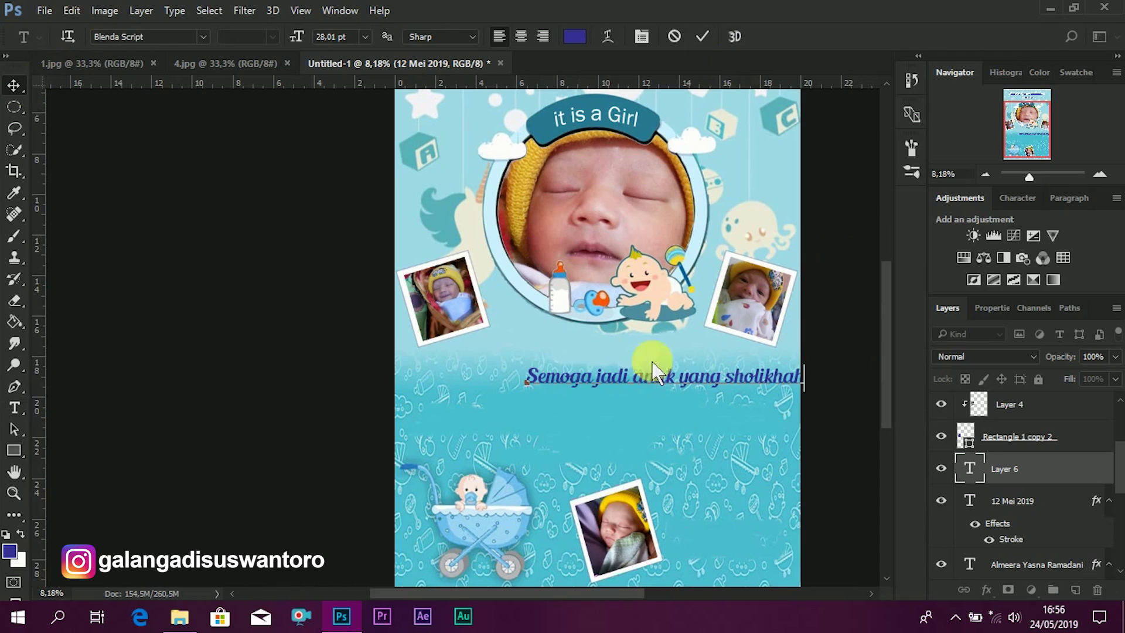
left_click_drag(717, 381, 684, 351)
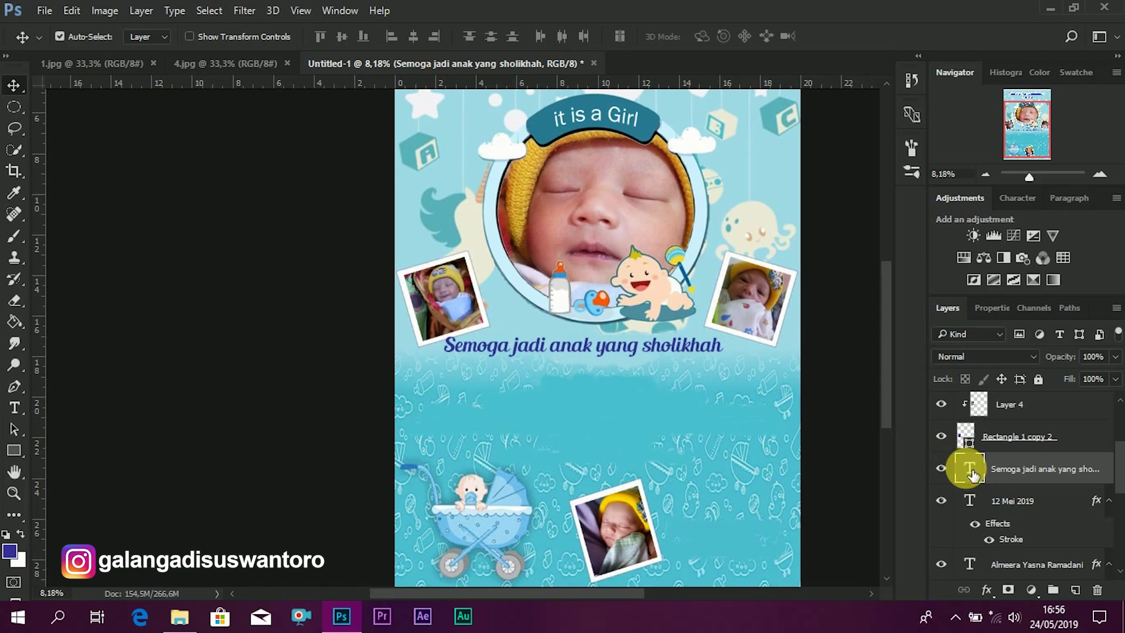
- Resize the wish line to 20 pt and copy the date's Stroke effect onto it
key("t")
key("Return")
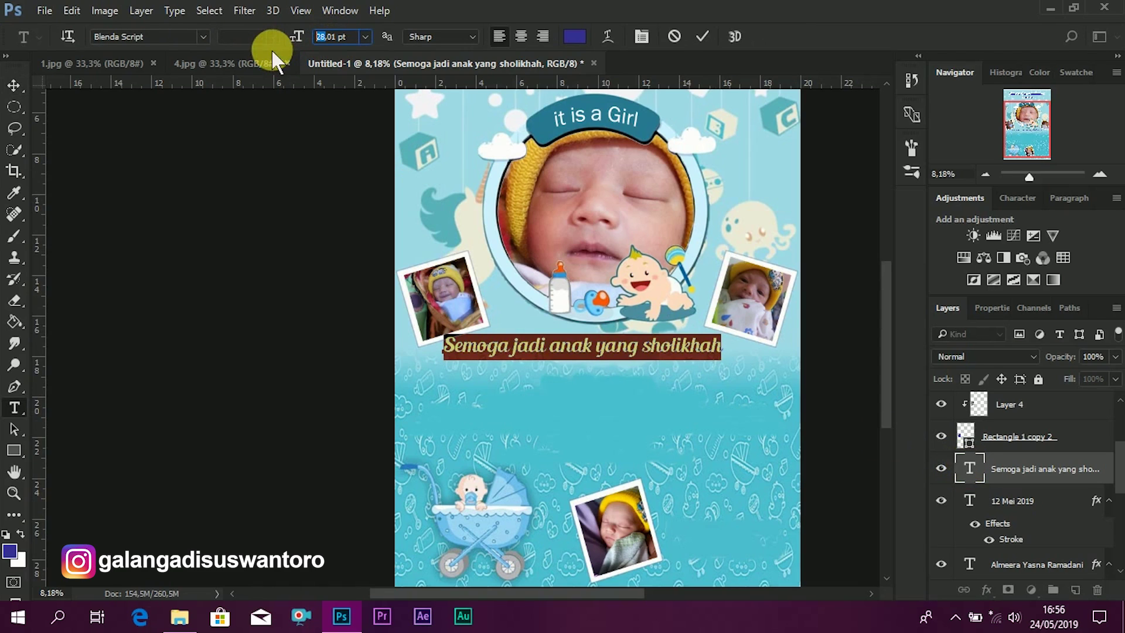
left_click(318, 36)
type("0")
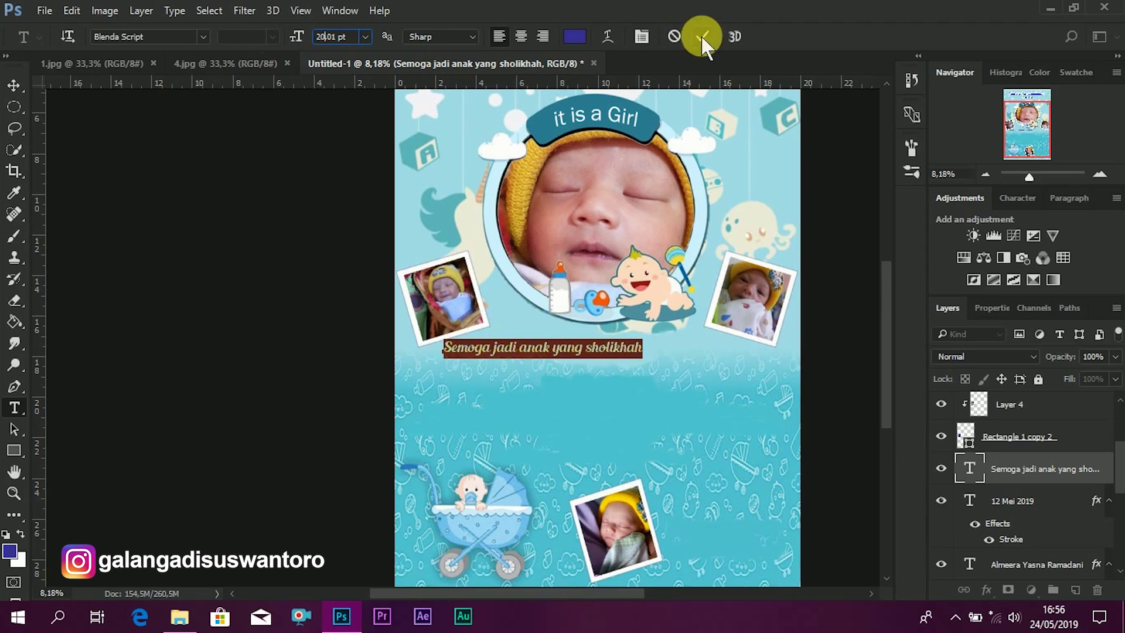
left_click(701, 37)
key("v")
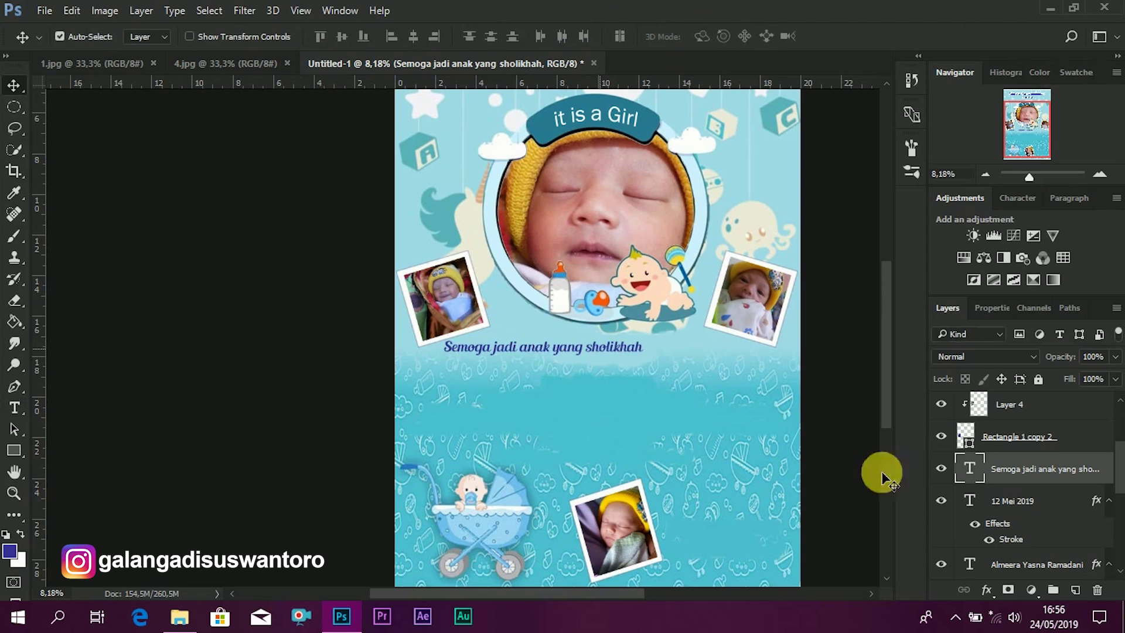
mouse_move(1000, 521)
left_mouse_down()
mouse_move(1001, 474)
mouse_move(1007, 484)
left_mouse_up()
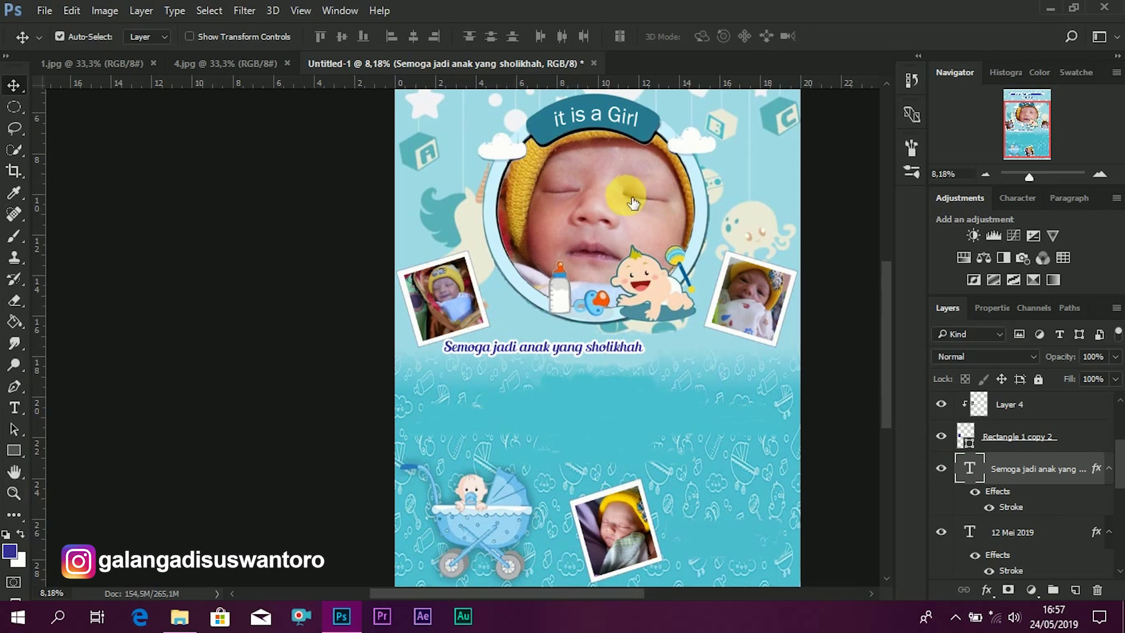
- Reduce the wish line's white stroke to 27 px and centre it under the round photo
key("space")
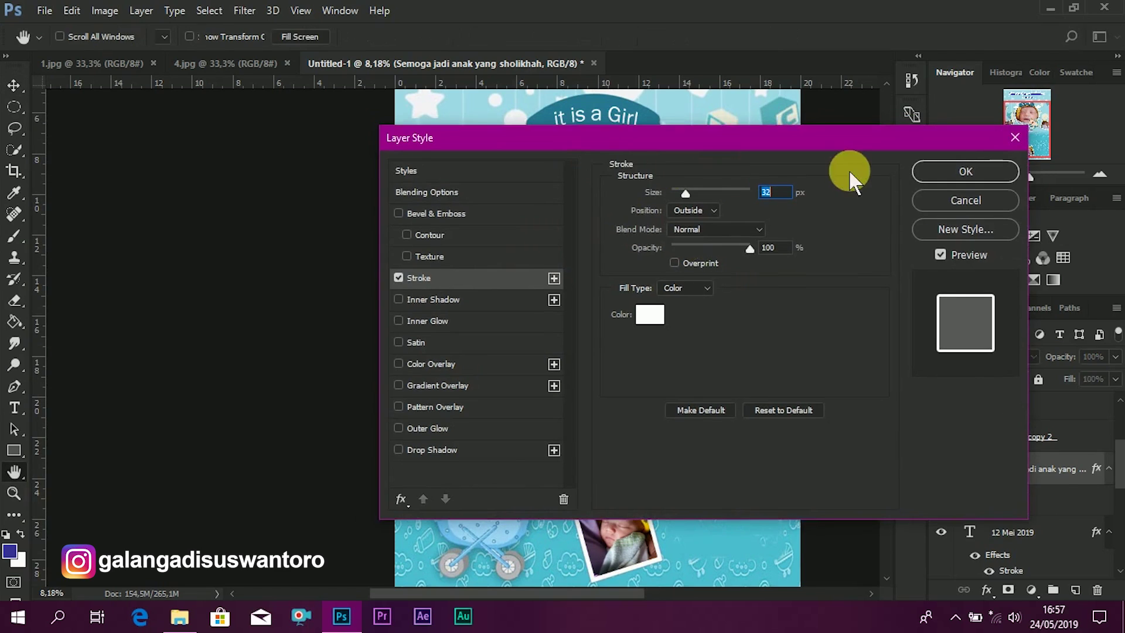
left_click_drag(848, 170, 816, 169)
left_click_drag(978, 226, 972, 229)
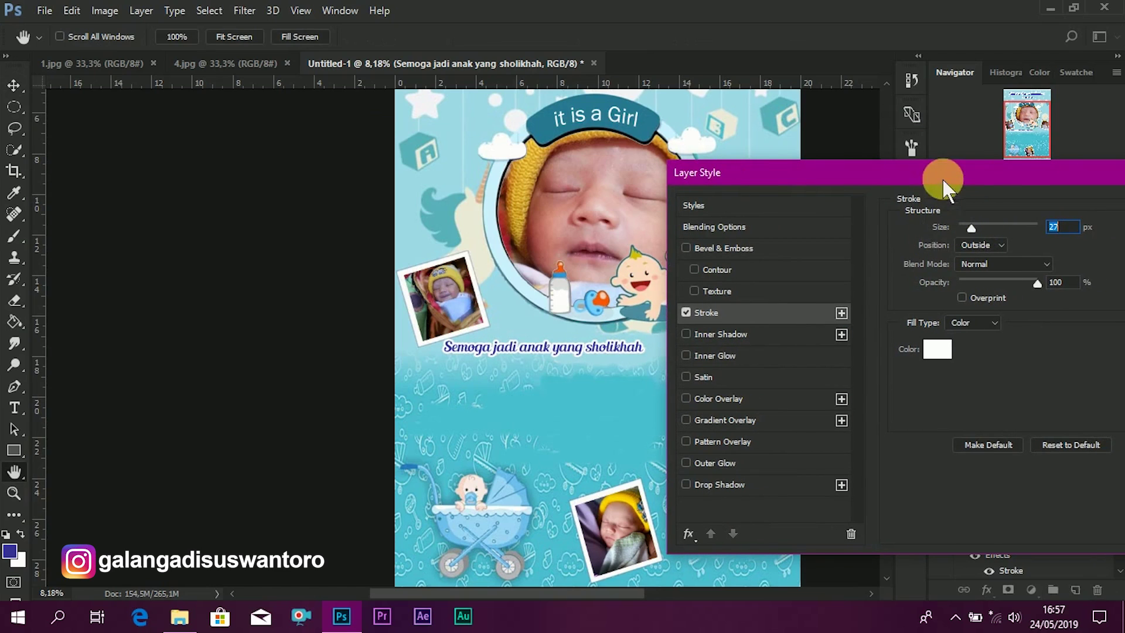
left_click_drag(942, 178, 424, 167)
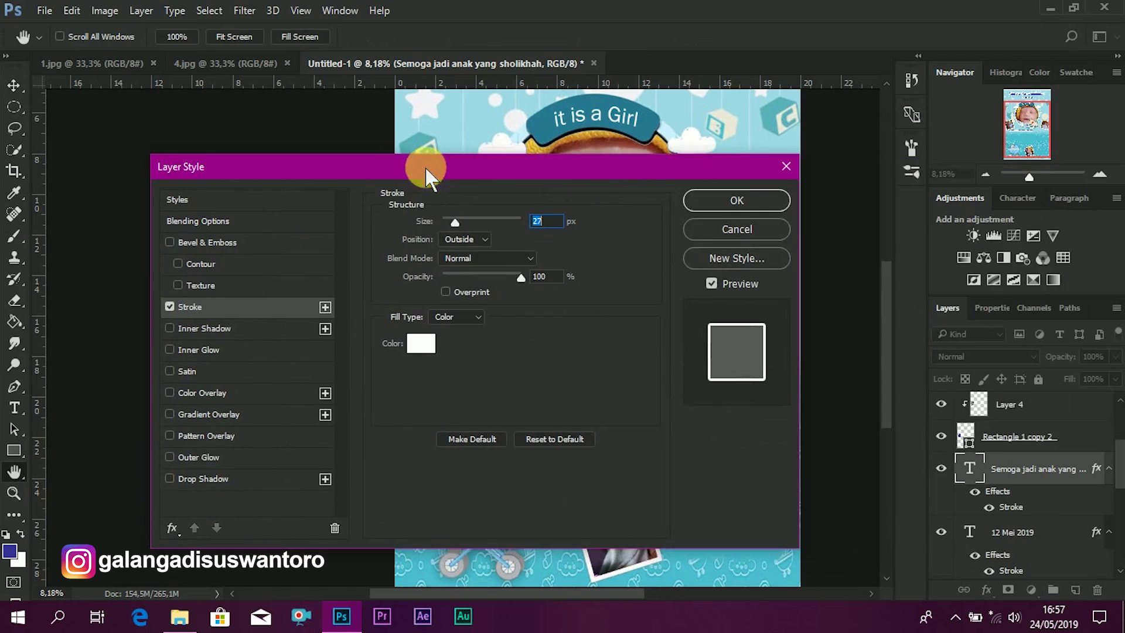
left_click(761, 208)
left_click_drag(623, 350, 682, 344)
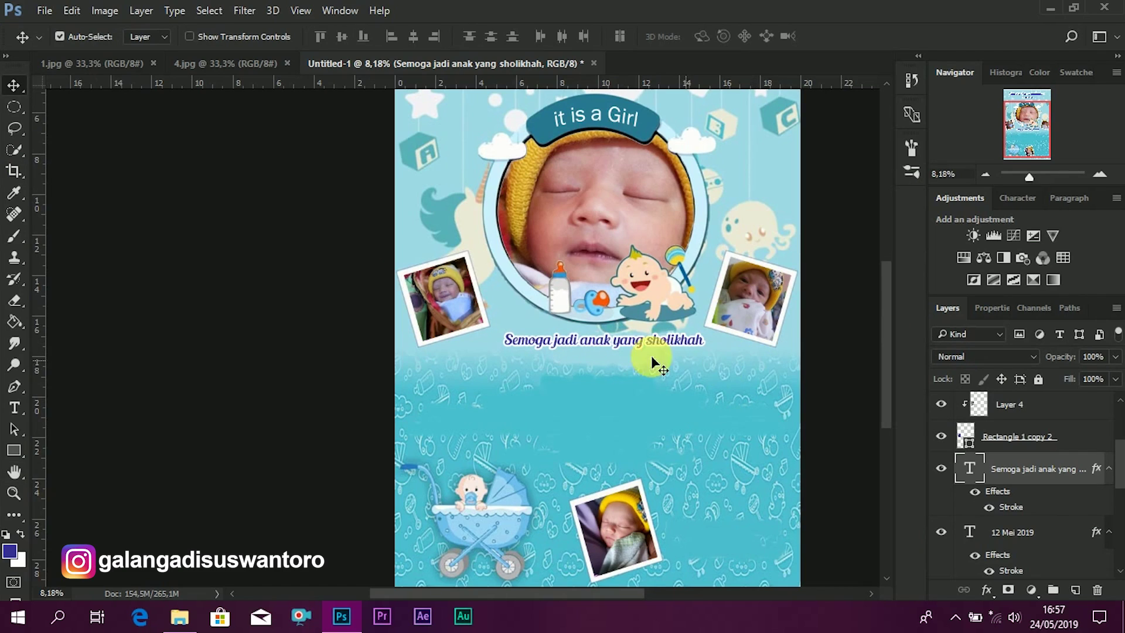
left_click_drag(624, 342, 637, 359)
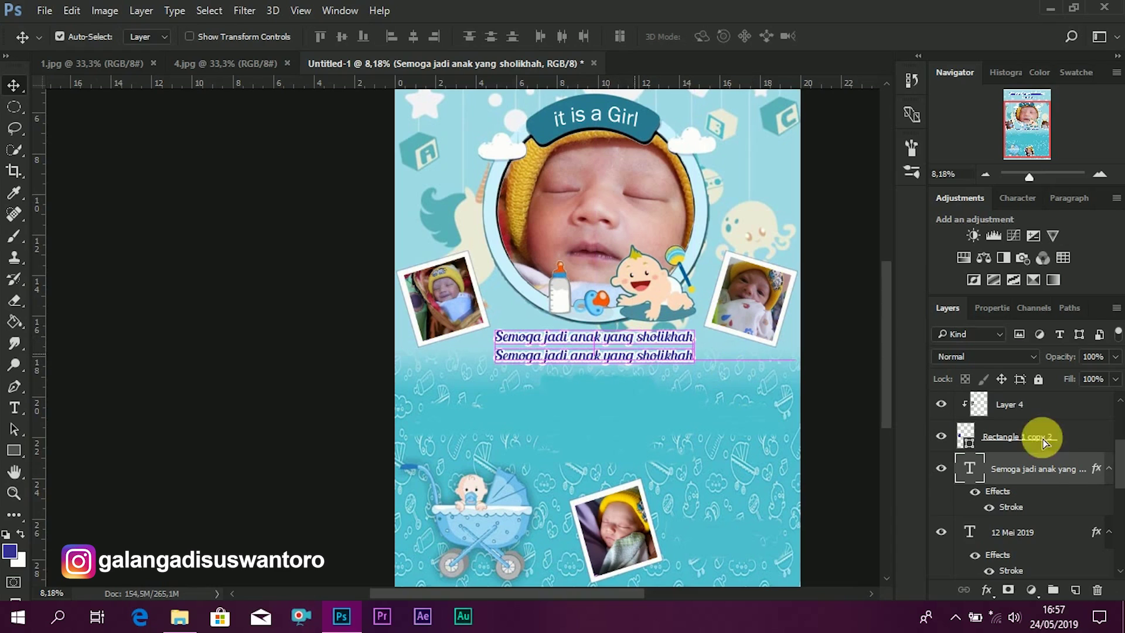
- Retype the duplicated wish line as 'dan bermanfaat'
double_click(970, 469)
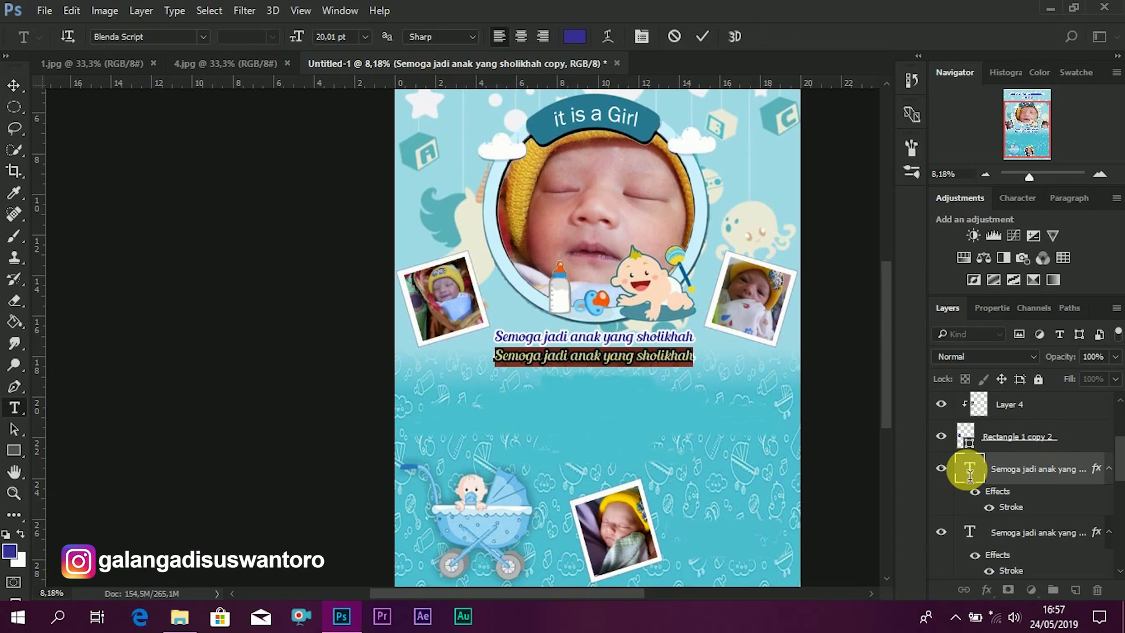
key("Left")
key("Right")
key("Right")
key("Right")
key("Right")
key("Right")
key("Right")
key("Right")
key("Right")
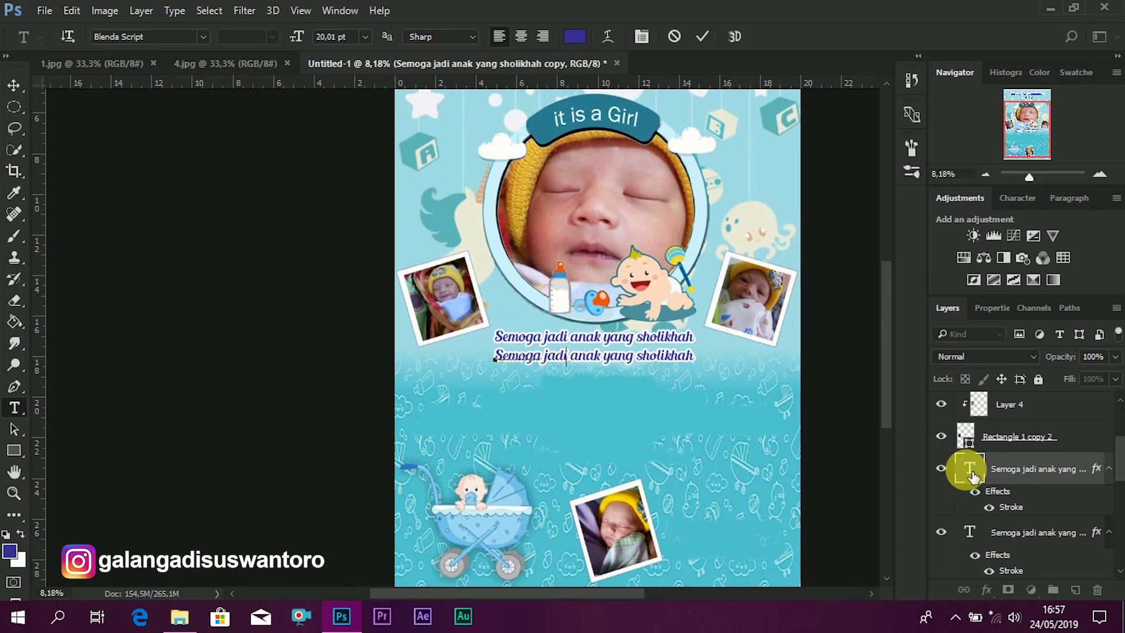
key("ctrl+a")
type("dan bermanff")
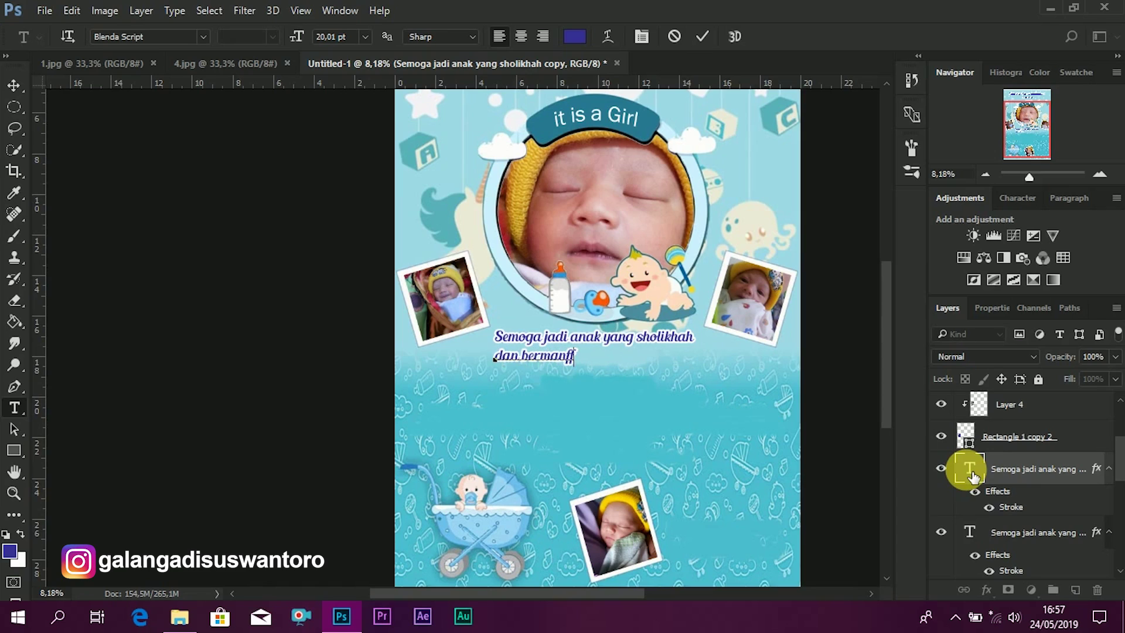
key("BackSpace")
type("aat")
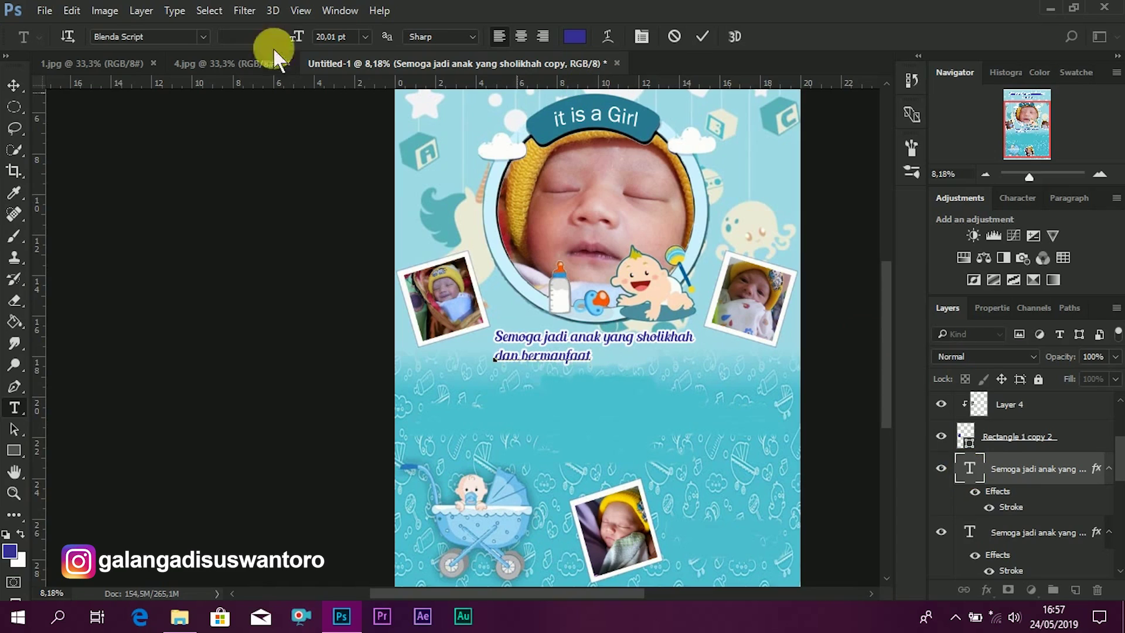
left_click(13, 86)
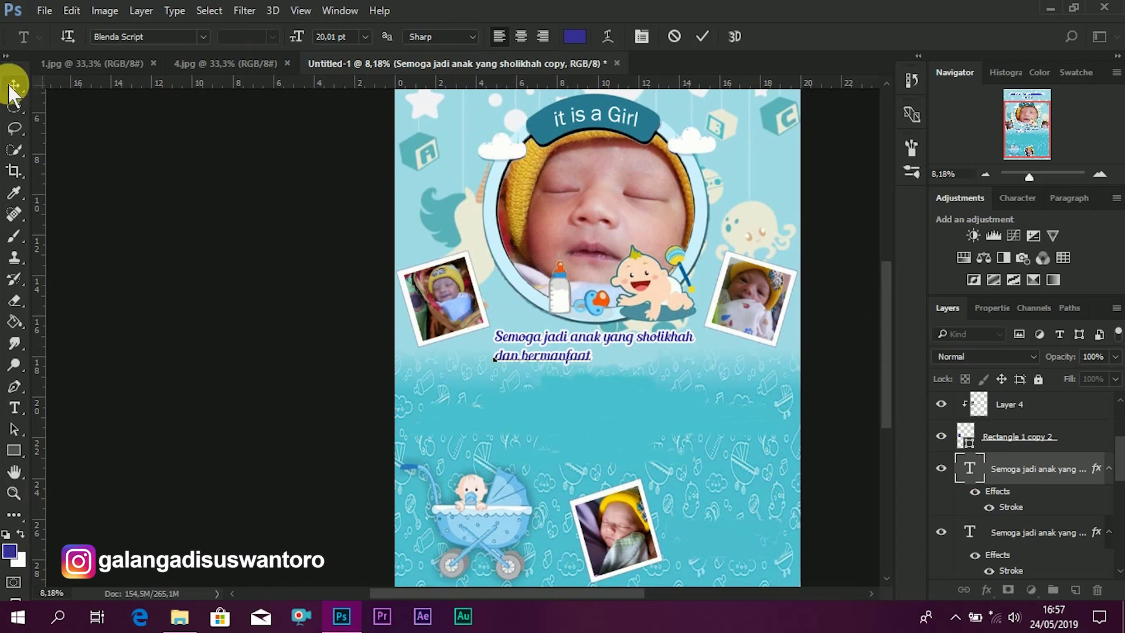
- Centre 'dan bermanfaat' under the wish line and place a copy beneath it
left_click(570, 364)
left_click_drag(570, 364, 617, 360)
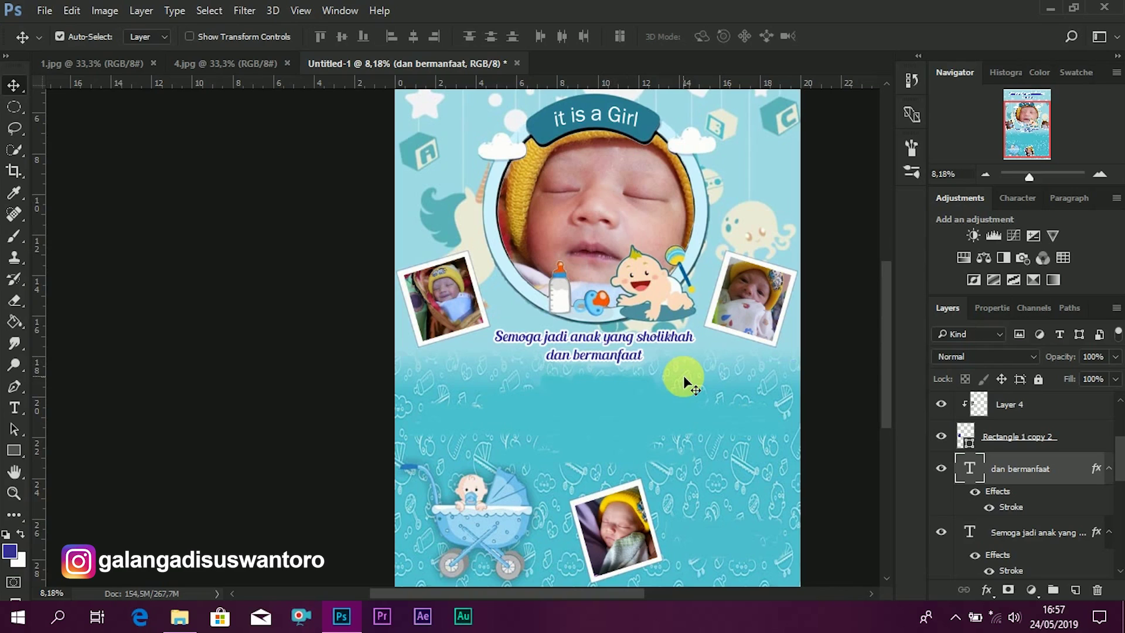
left_click_drag(620, 357, 612, 379)
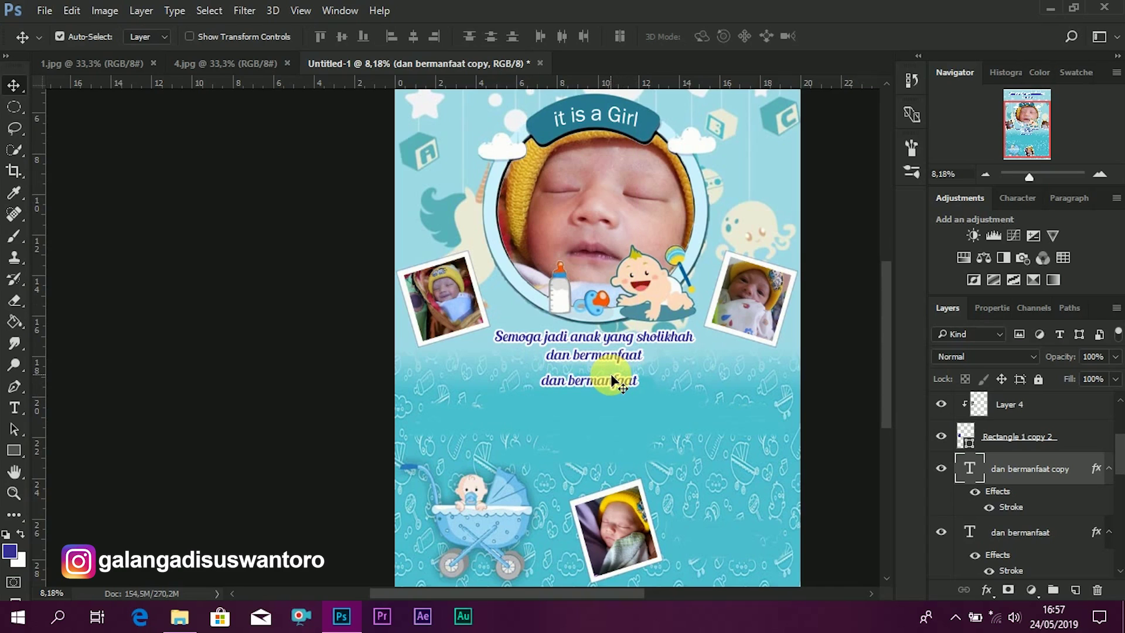
- Rewrite the copied line as 'Hai.... saya bayi yang lucu,'
left_click(981, 472)
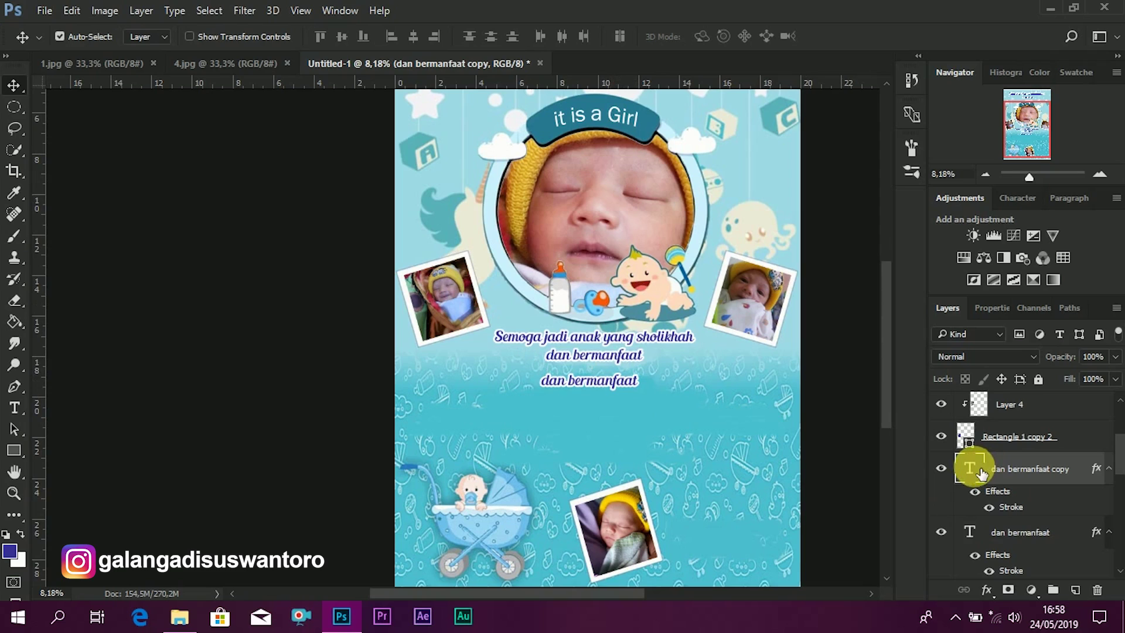
double_click(982, 472)
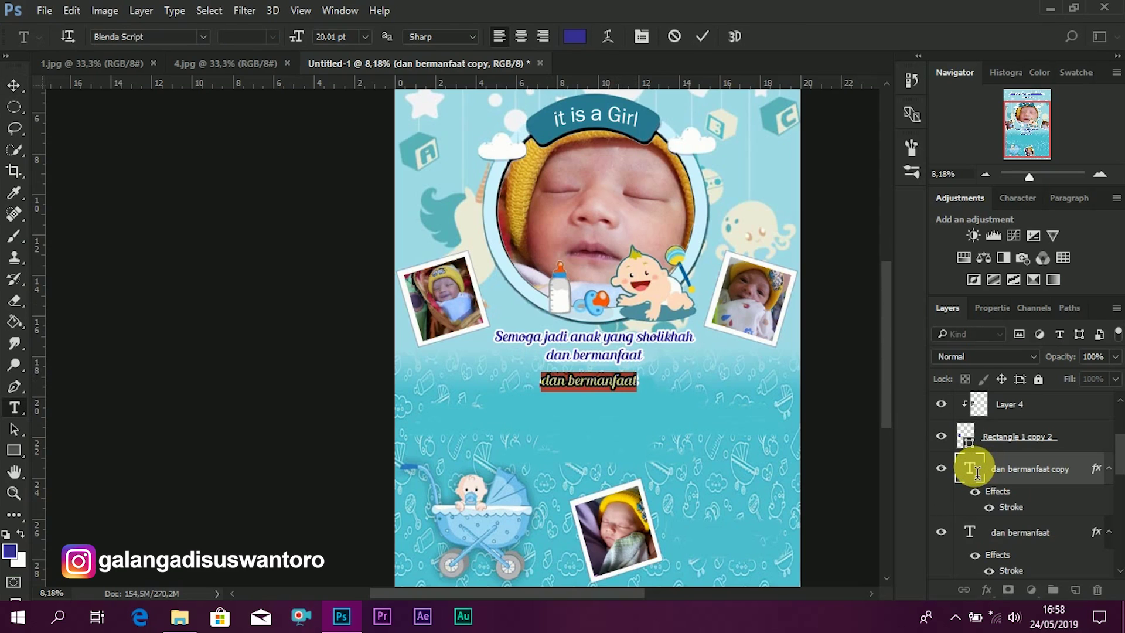
key("Left")
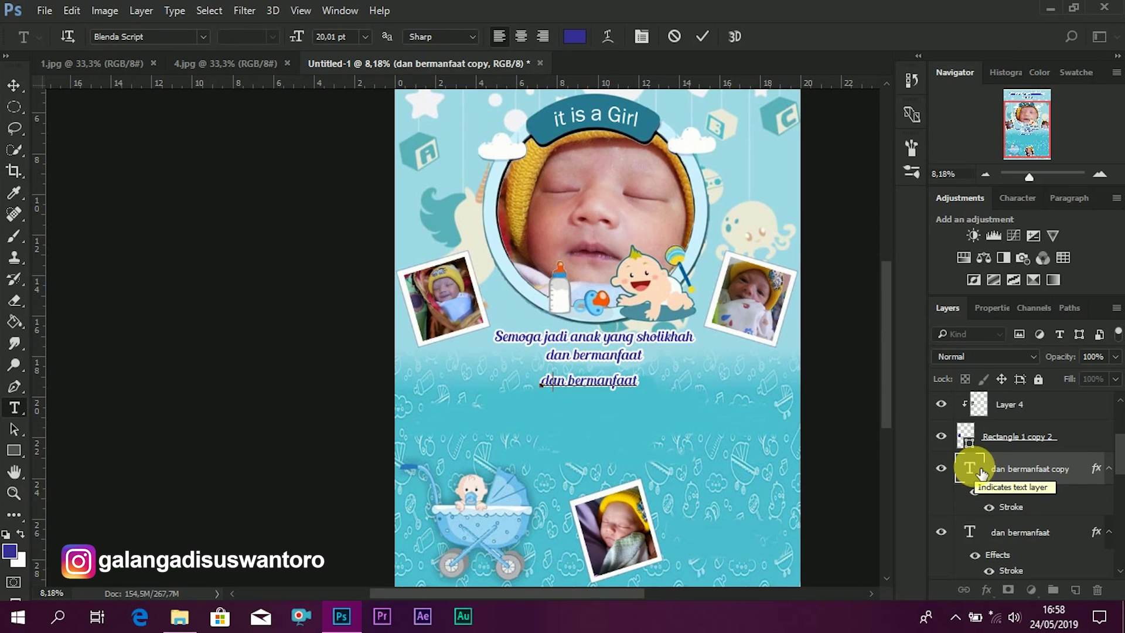
type("Hai....")
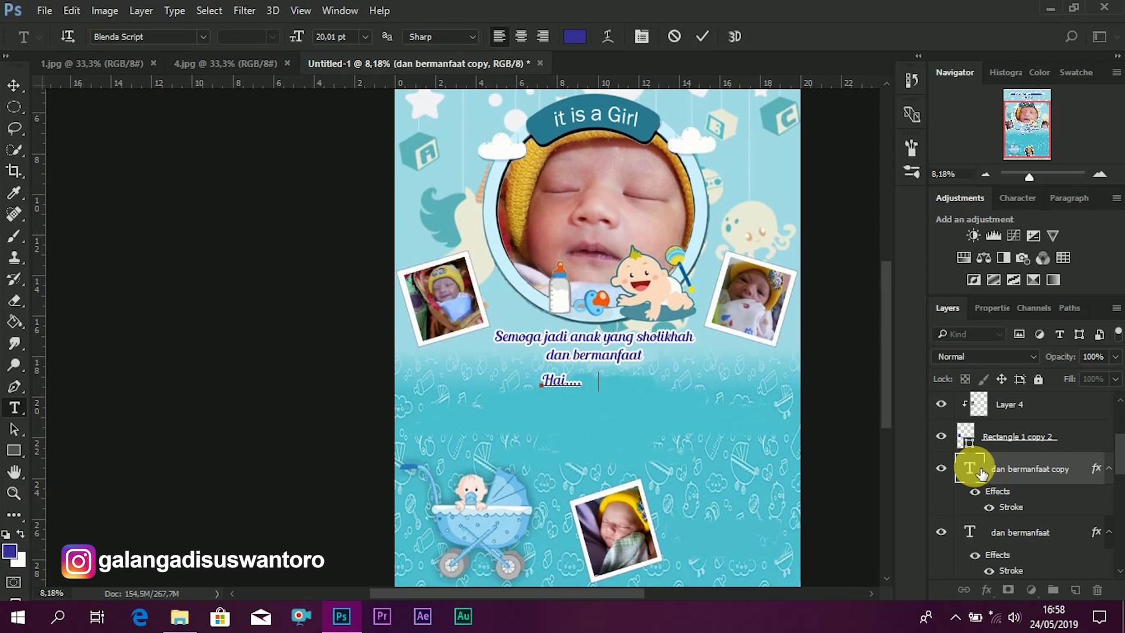
type("  saya bayi yang lucu")
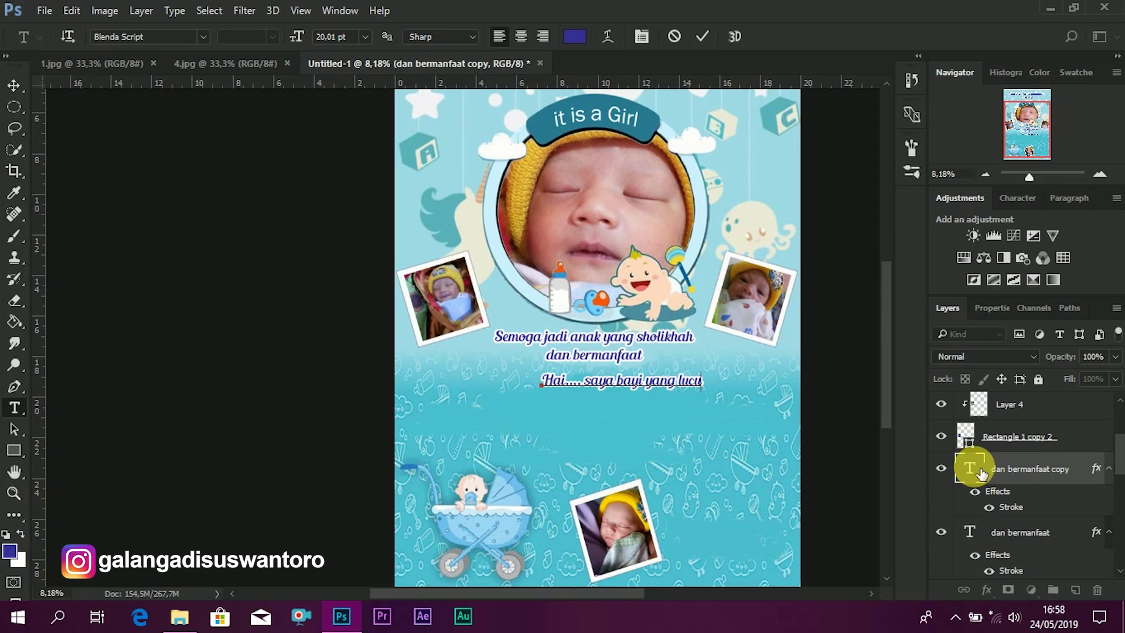
type(",")
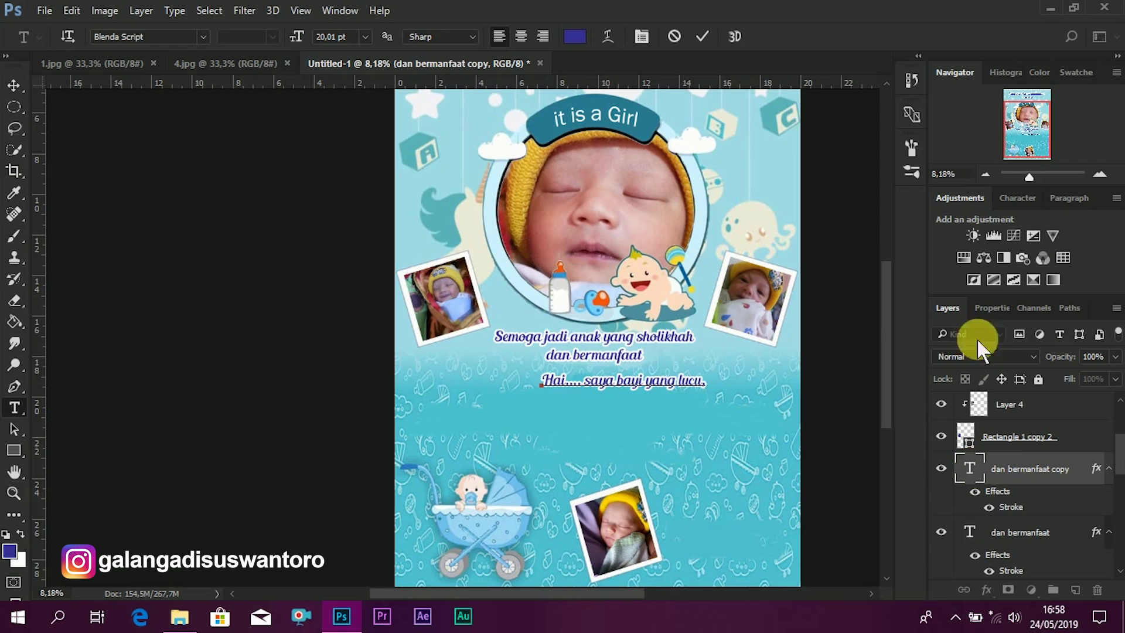
key("ctrl+Return")
- Shrink the greeting line to 16.01 pt
double_click(971, 468)
left_click(328, 37)
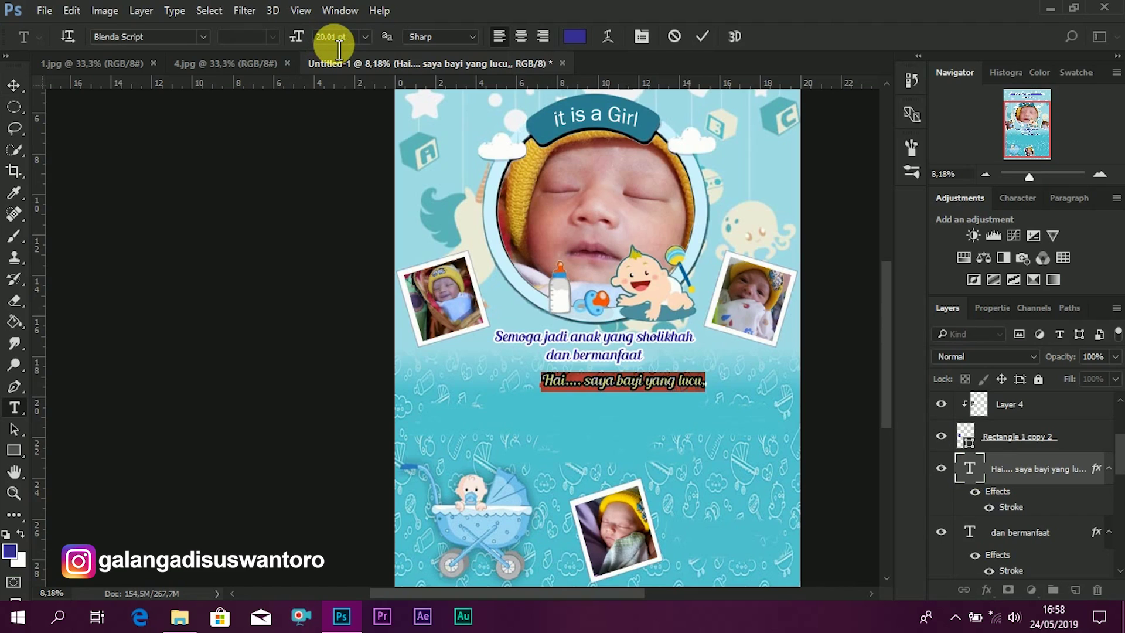
left_click(321, 37)
key("ctrl+a")
left_click_drag(304, 51, 301, 36)
left_click(703, 36)
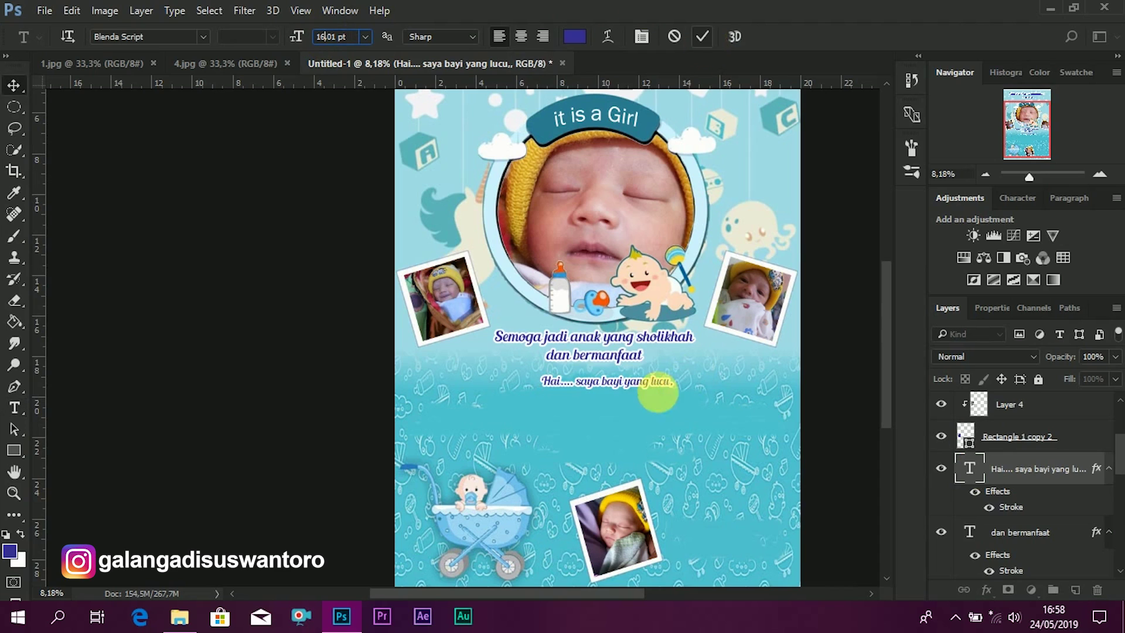
- Nudge the greeting line left and add a vertical guide down the page centre
key("v")
scroll(644, 408, "up", 1)
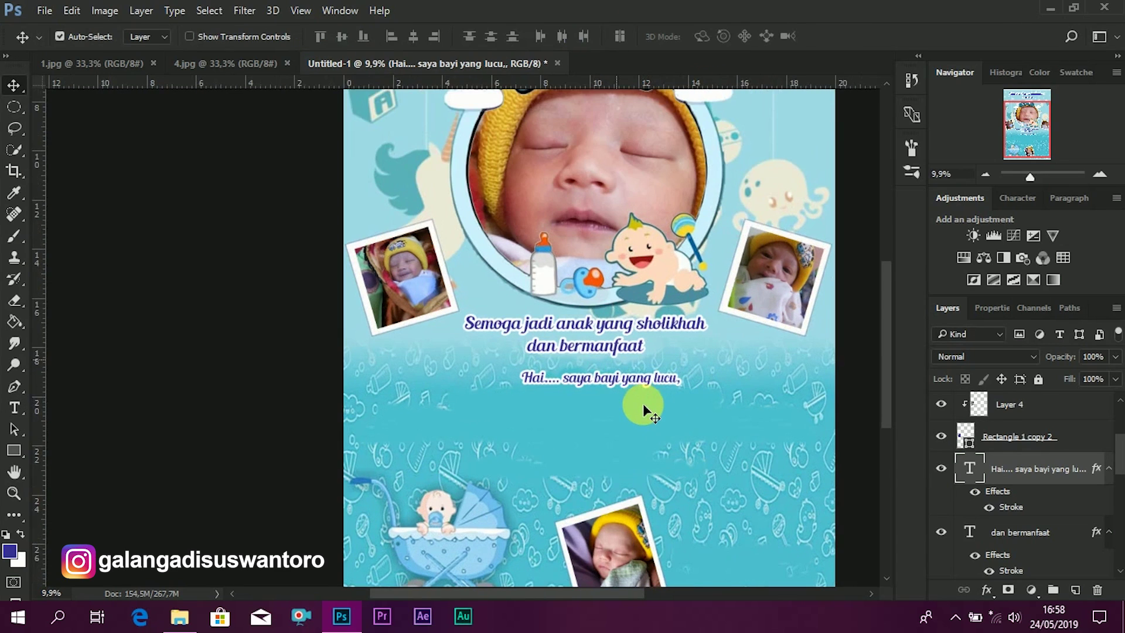
left_click_drag(645, 380, 640, 382)
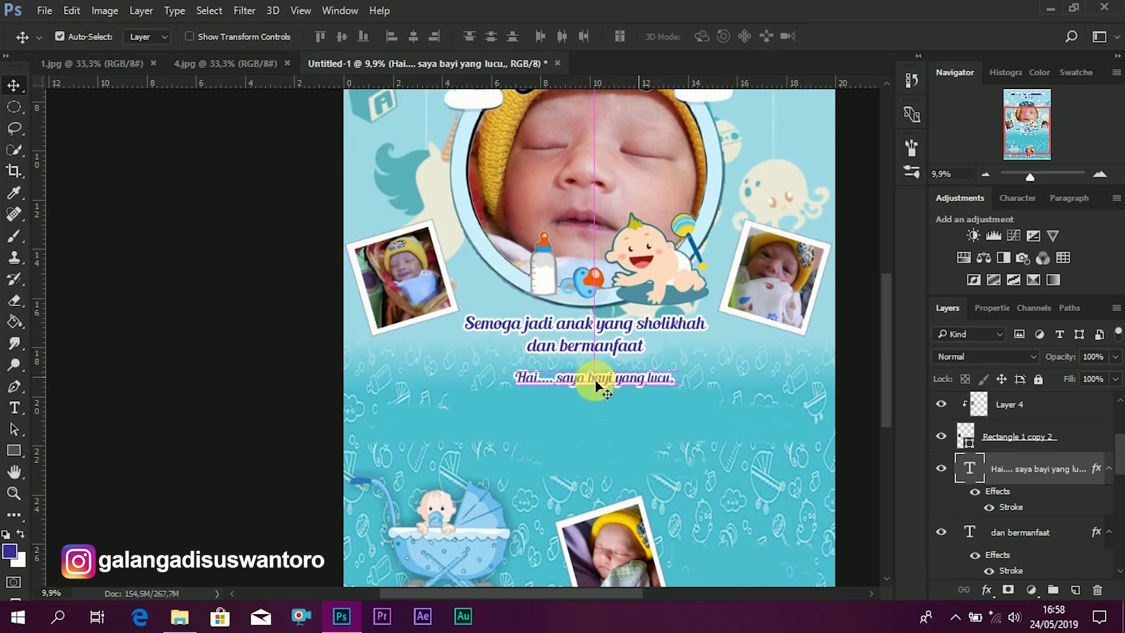
left_click_drag(37, 364, 590, 385)
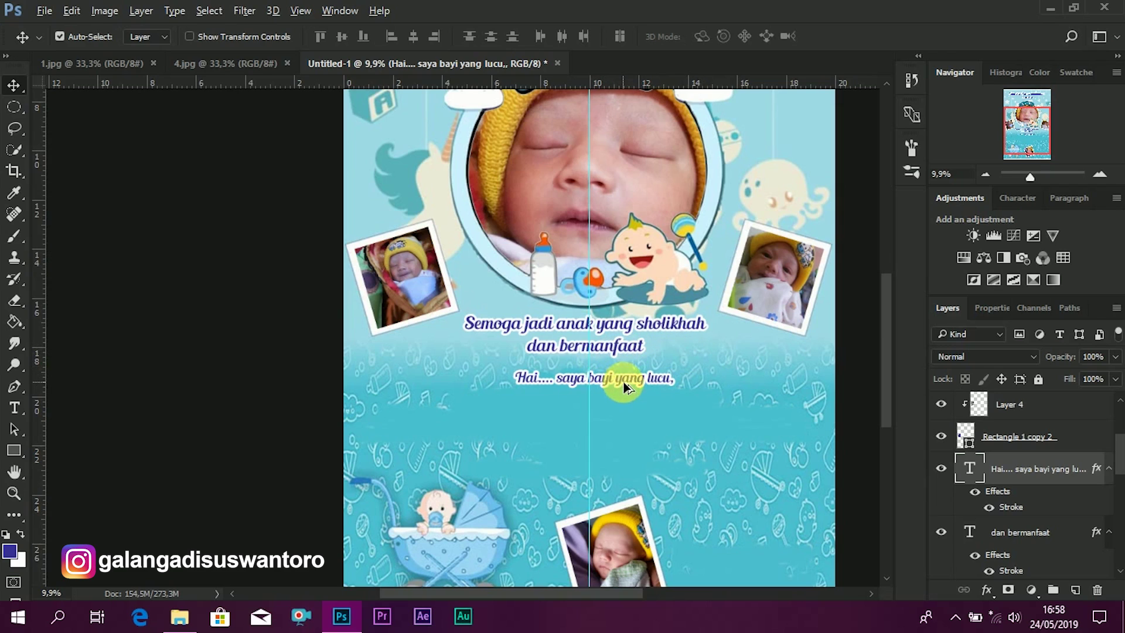
- Duplicate the greeting below and retype it as 'Arti nama saya adalah anak perempuan raja yang seperti mawar'
left_click_drag(624, 381, 624, 400)
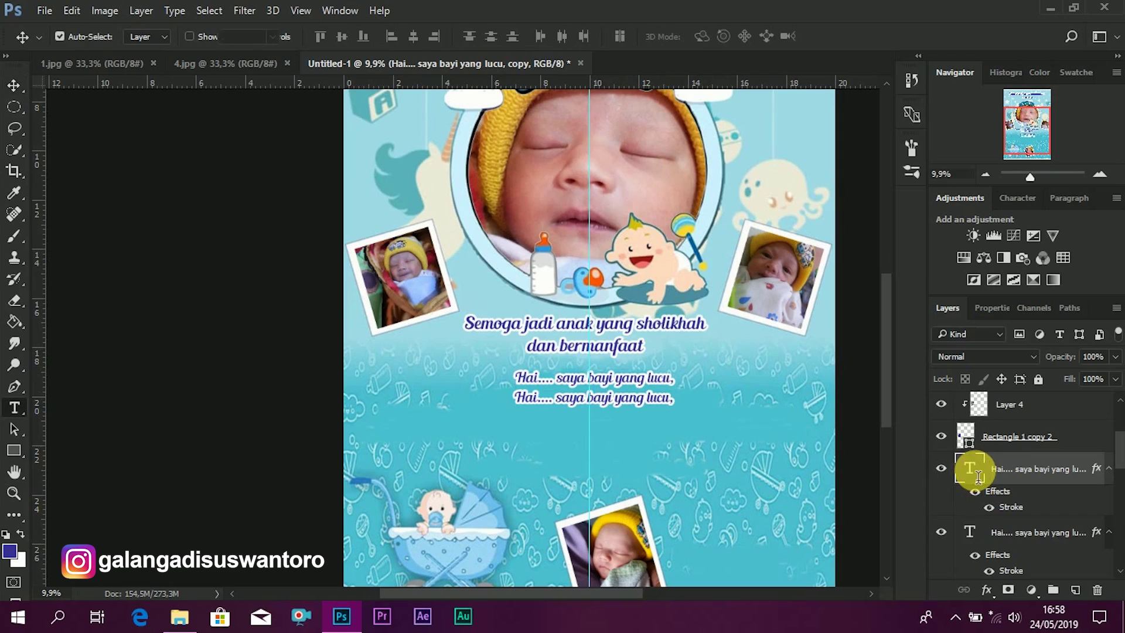
double_click(971, 469)
key("Left")
key("ctrl+a")
type("Ar")
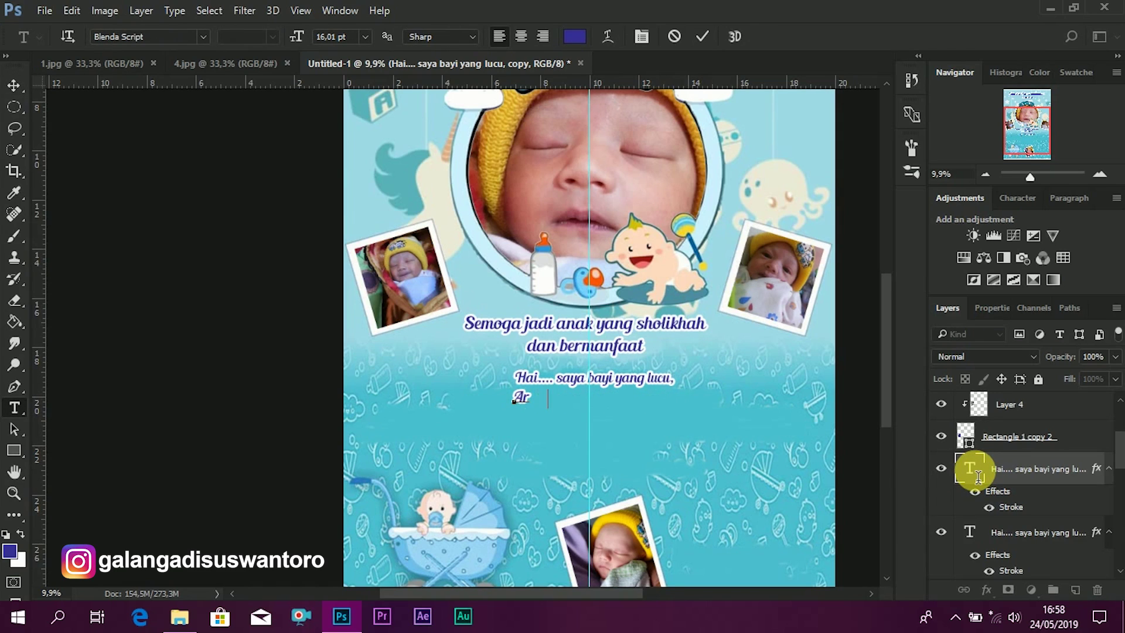
type("    ama saya")
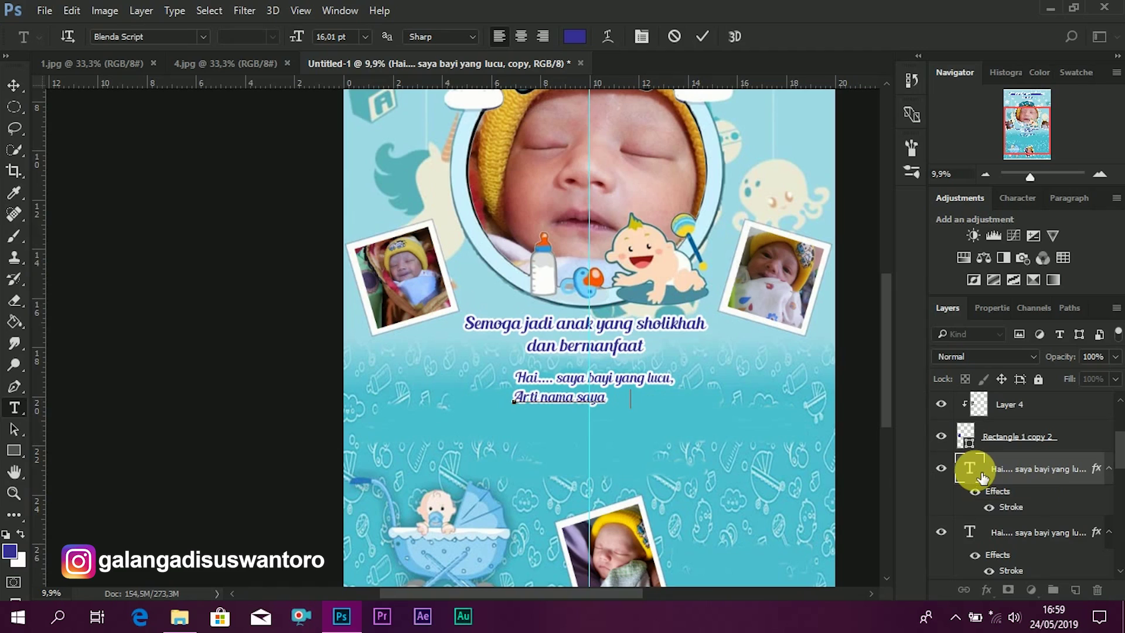
type(" adalah")
type("anak per")
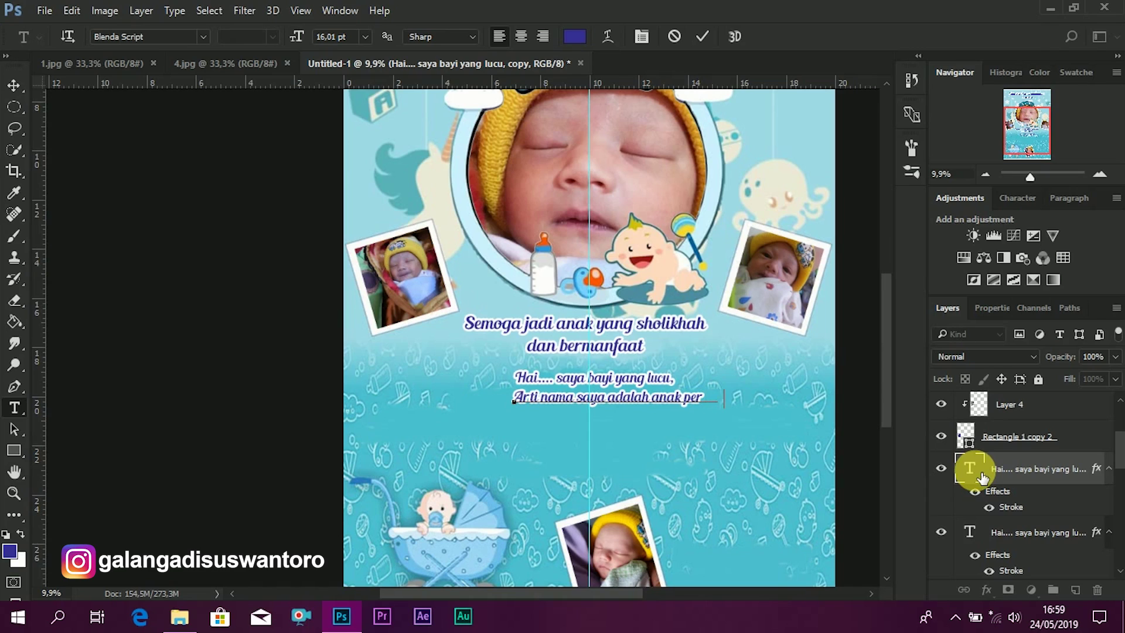
type(" mpuan ra")
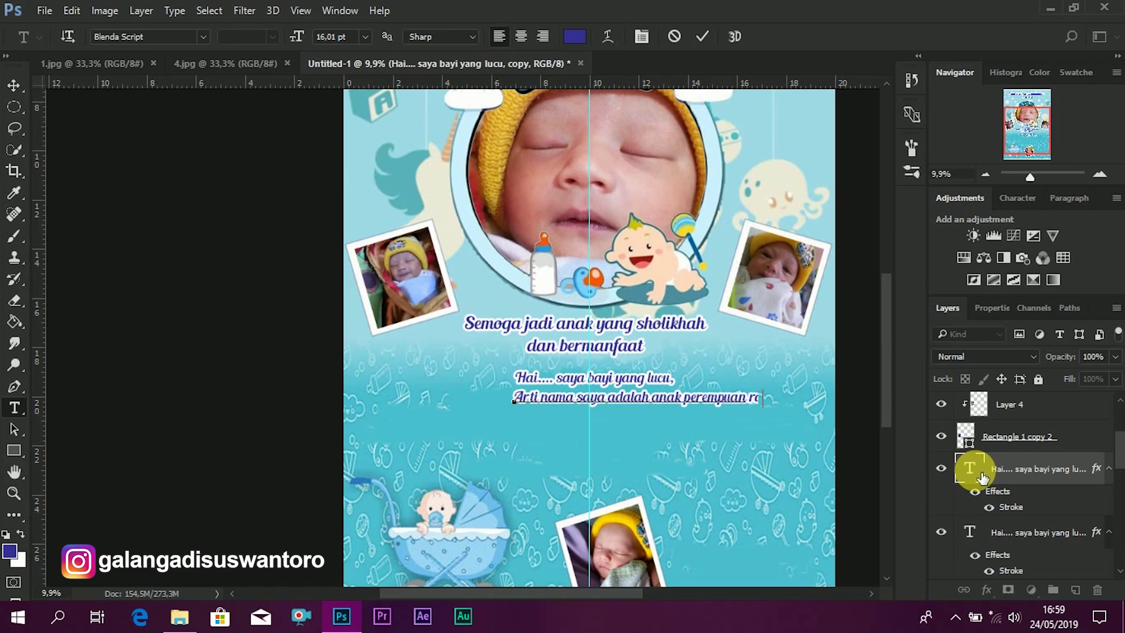
type("ja yang    se")
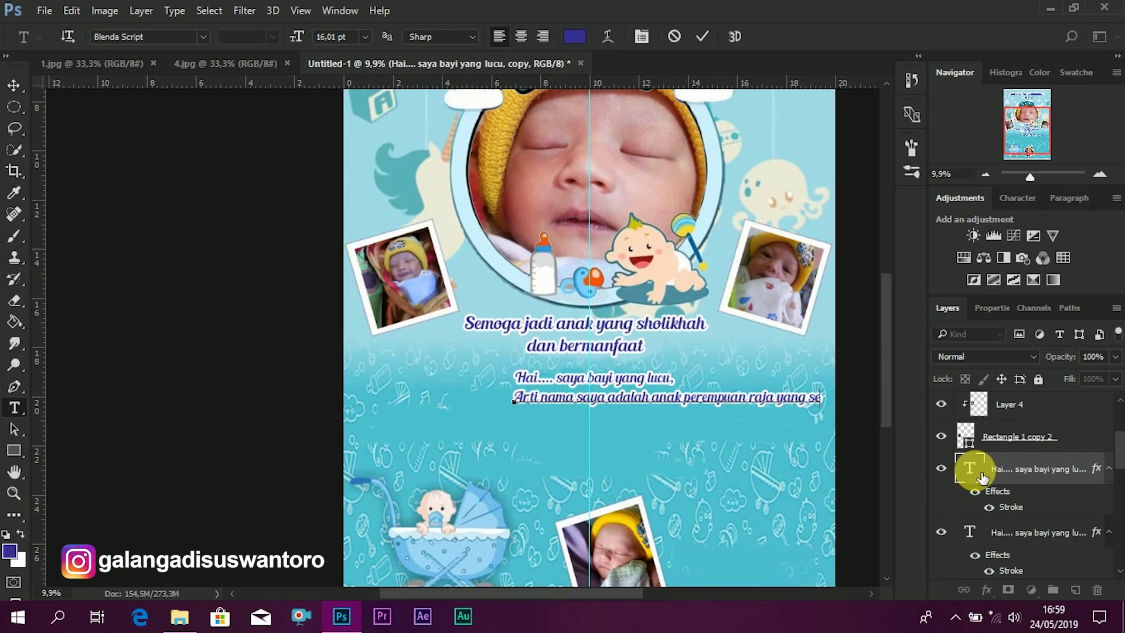
type("per")
type("ti")
key("ctrl+Return")
- Centre the 'Arti nama saya' line on the page guide
double_click(970, 468)
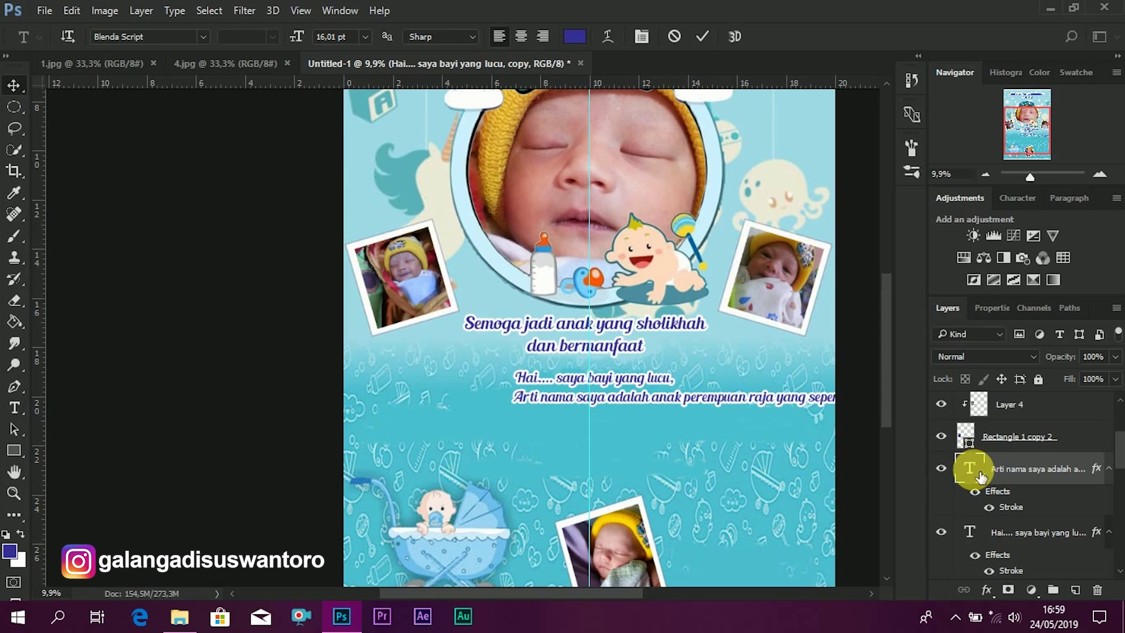
left_click(14, 86)
left_click_drag(726, 401, 613, 404)
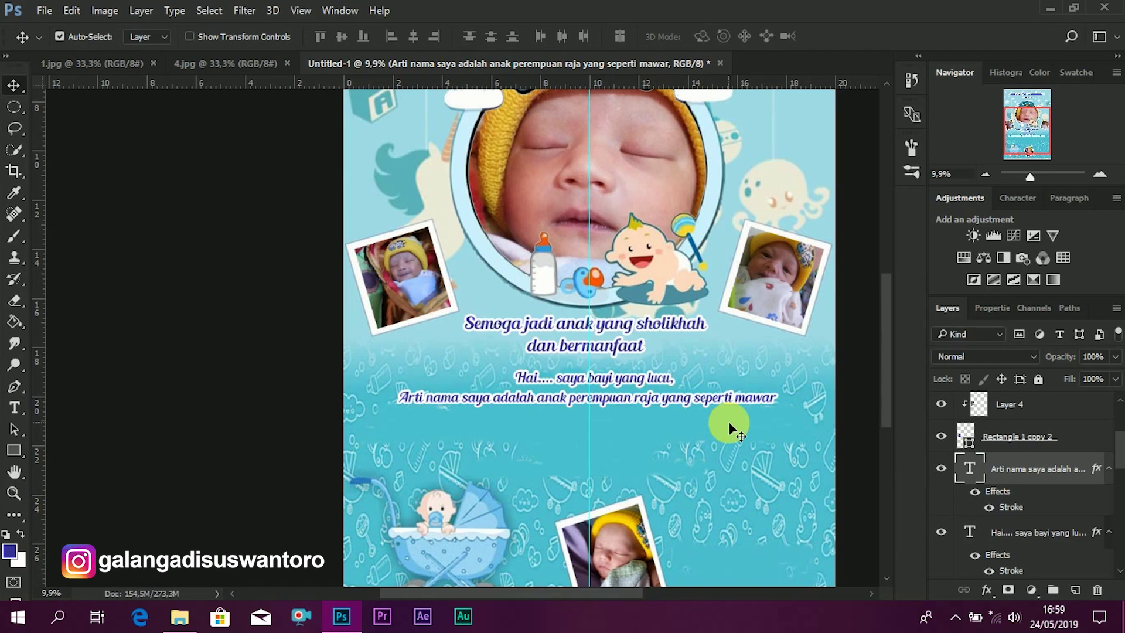
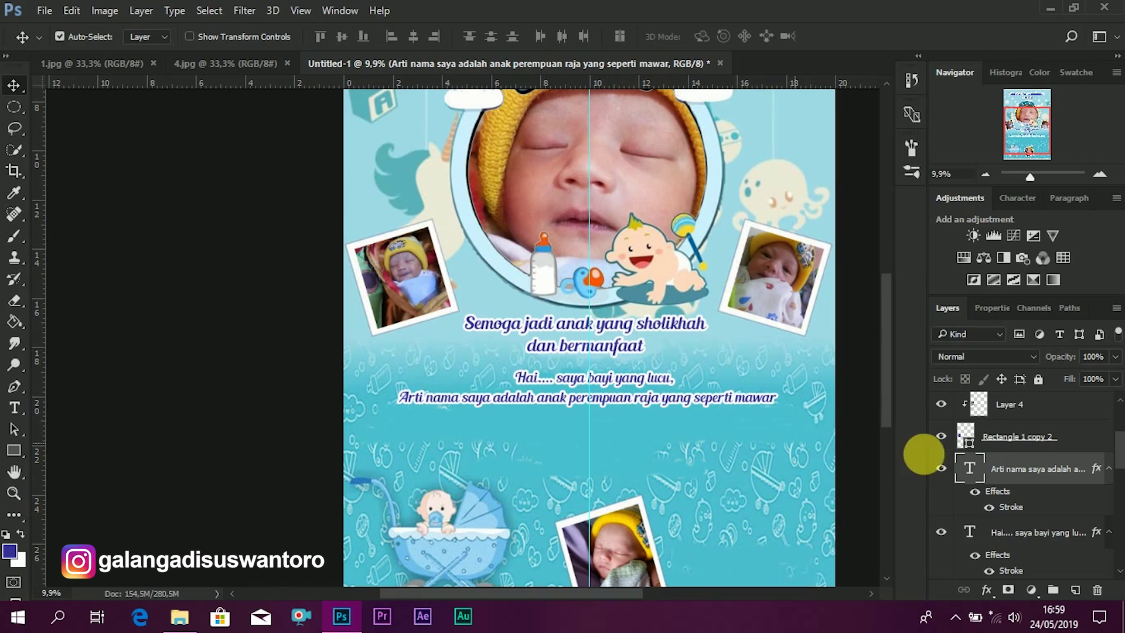
- Append 'putih' to the 'seperti mawar' line, nudge it left, and duplicate it below
key("t")
left_click(775, 401)
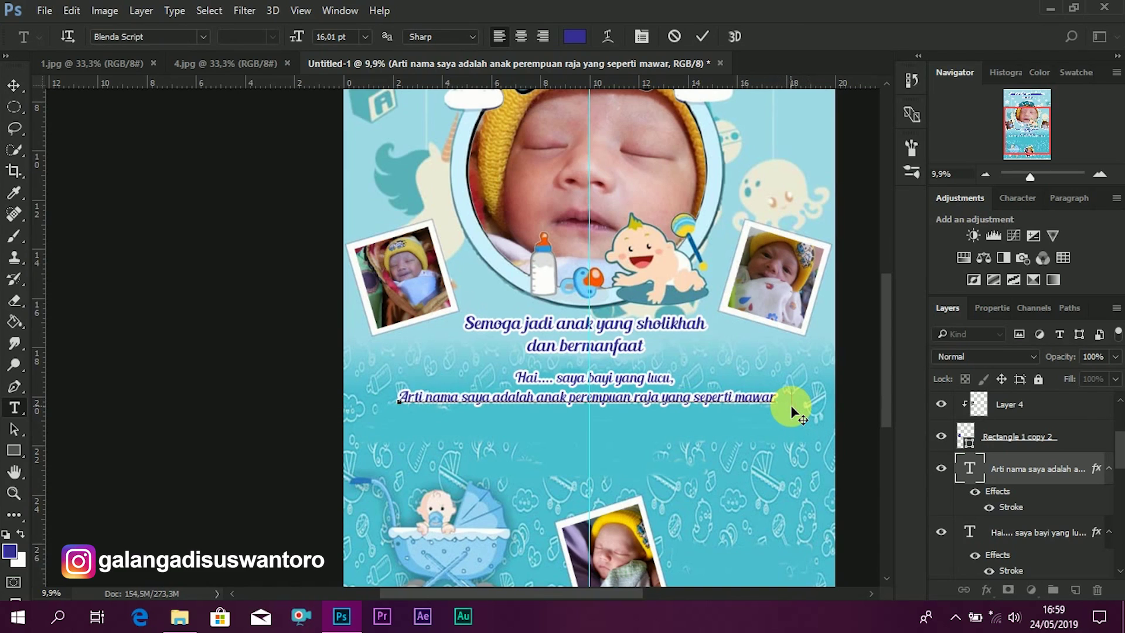
type("putih")
left_click(702, 36)
key("v")
left_click_drag(716, 402, 698, 406)
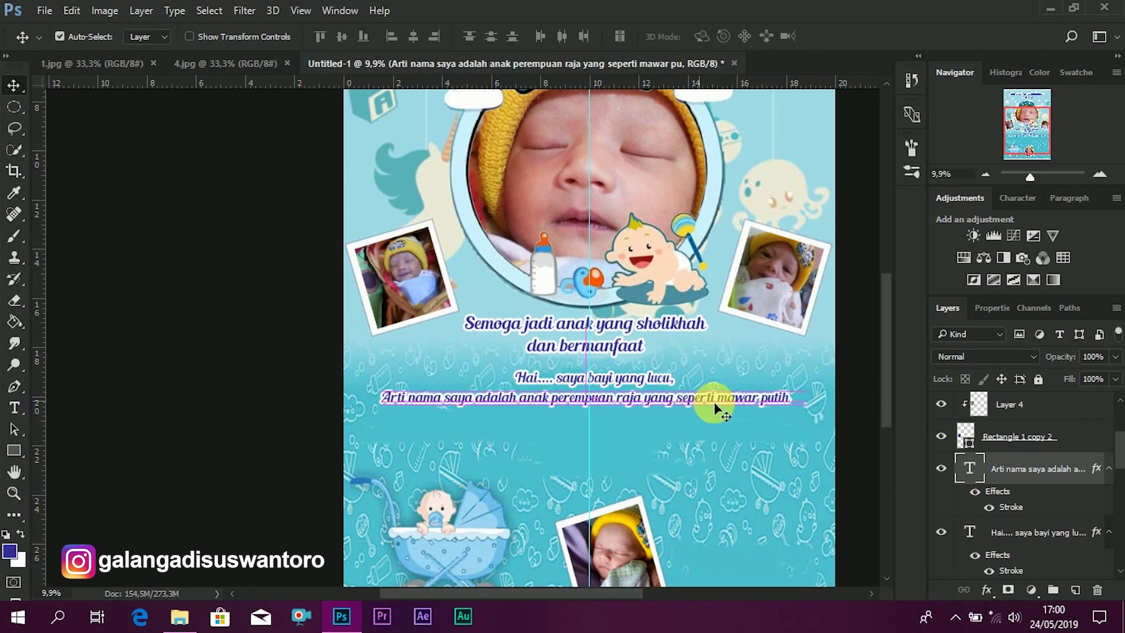
left_click_drag(662, 414, 665, 434, "alt")
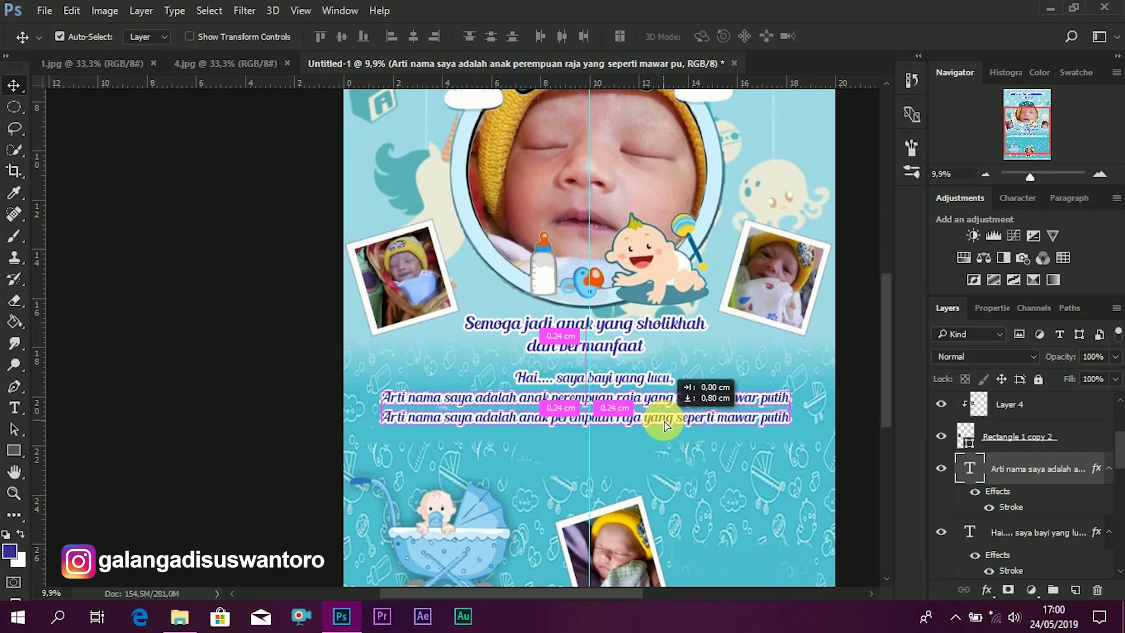
- Retype the copy as 'lahir dibulan ramadhan', centre it, and duplicate it underneath
double_click(973, 478)
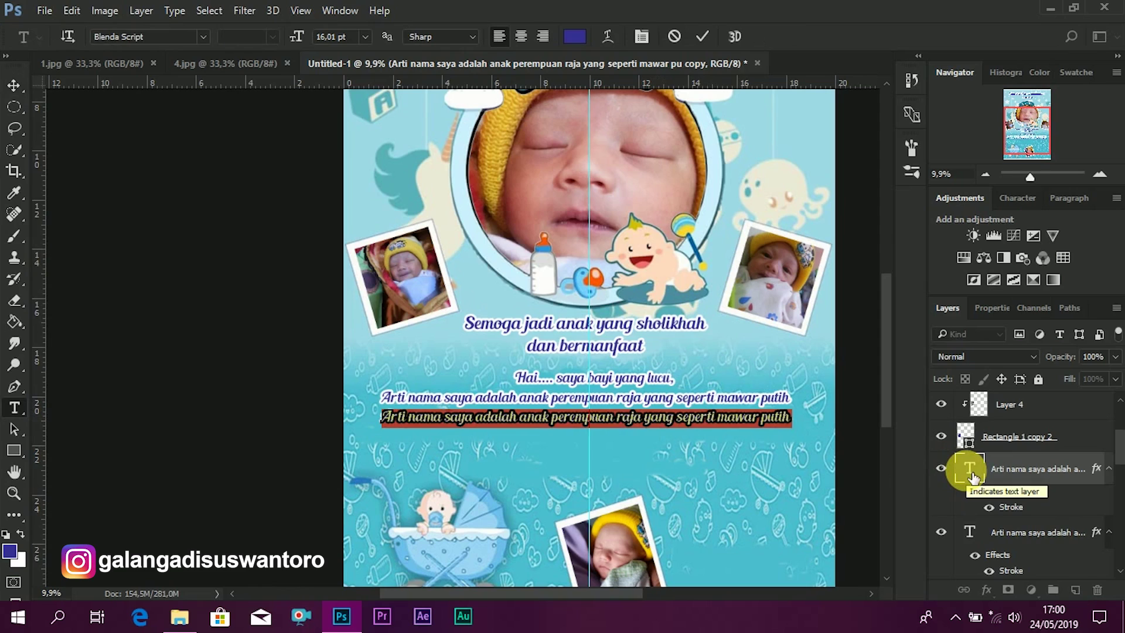
type("lahir")
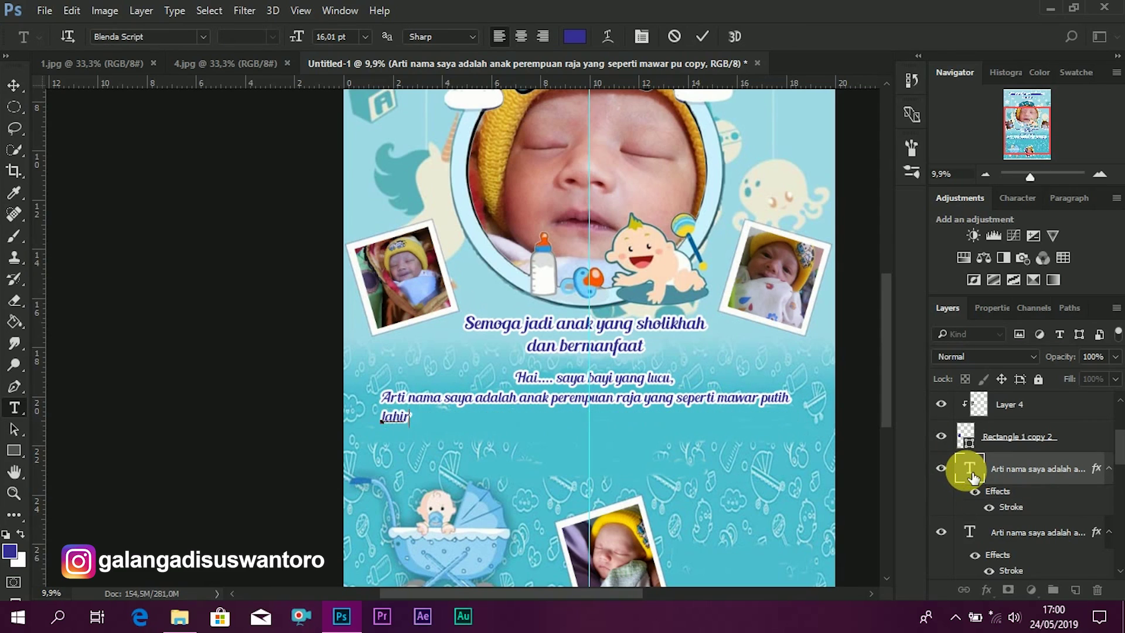
key("BackSpace")
key("BackSpace")
key("BackSpace")
key("BackSpace")
key("BackSpace")
type("dibulan ramadhan")
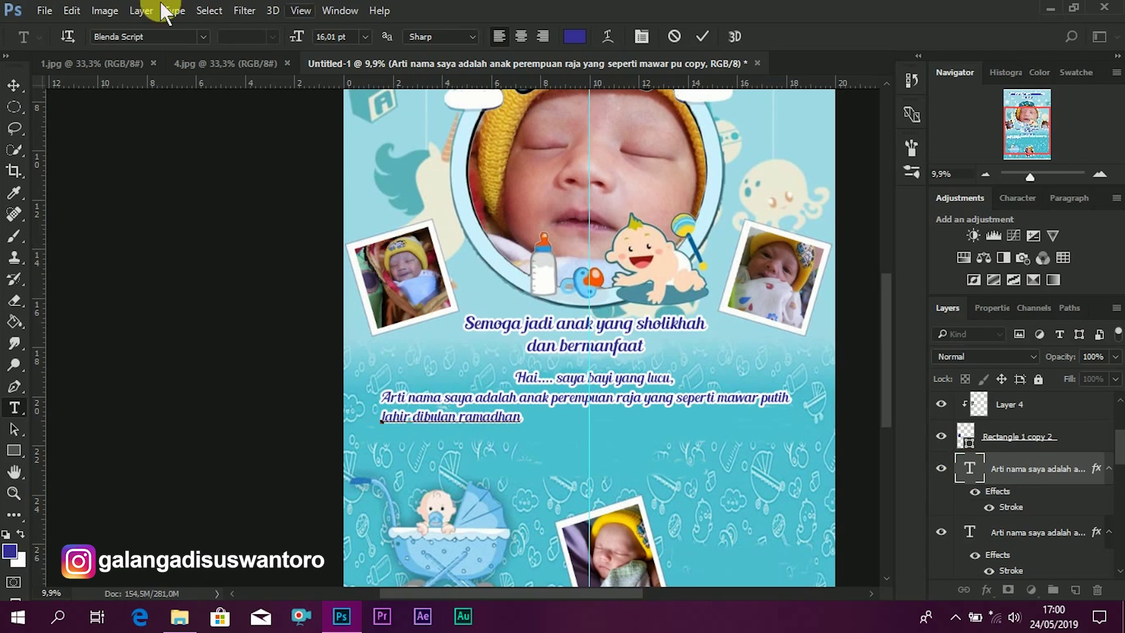
left_click(14, 85)
left_click_drag(484, 422, 627, 423)
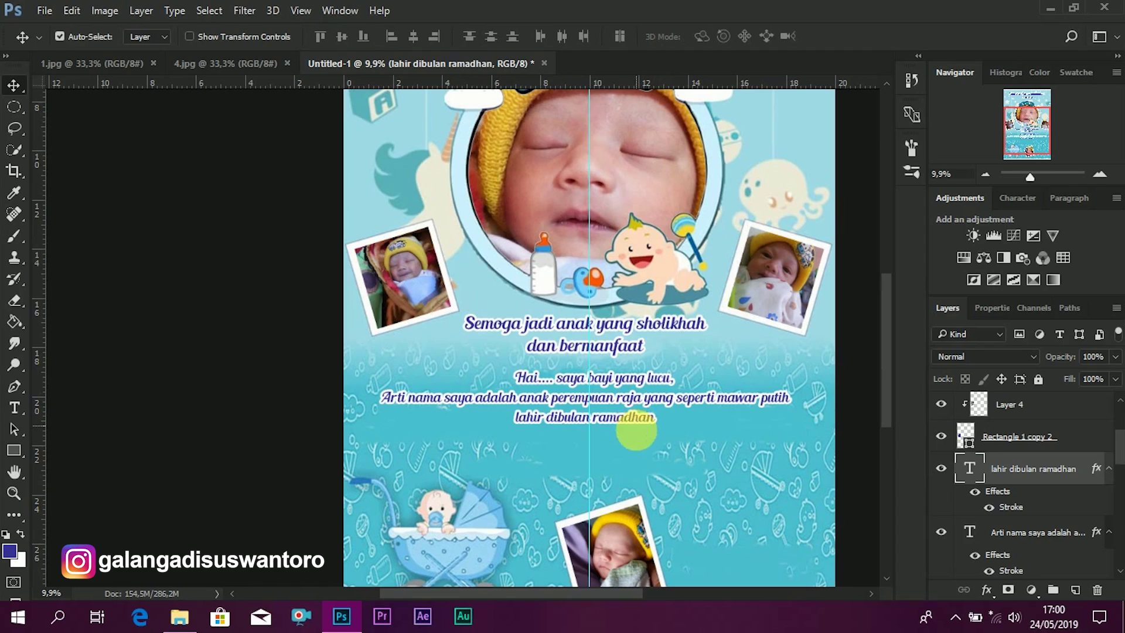
left_click_drag(636, 432, 689, 442)
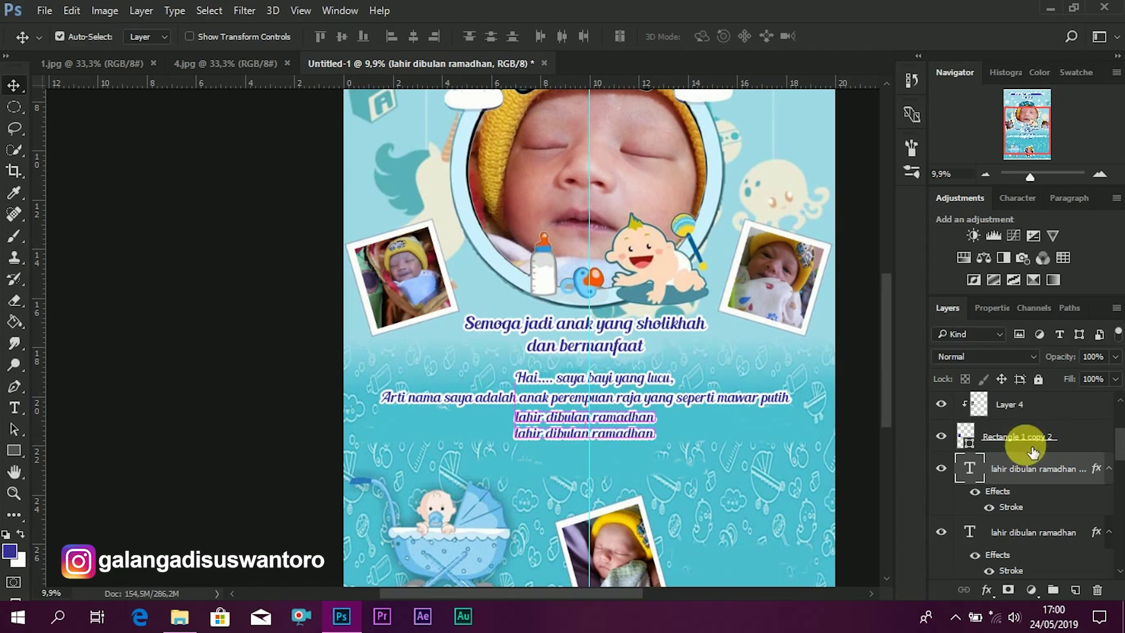
- Retype the copy as the birth place line ending 'pada hari minggu, 12 Mei 2019'
double_click(980, 474)
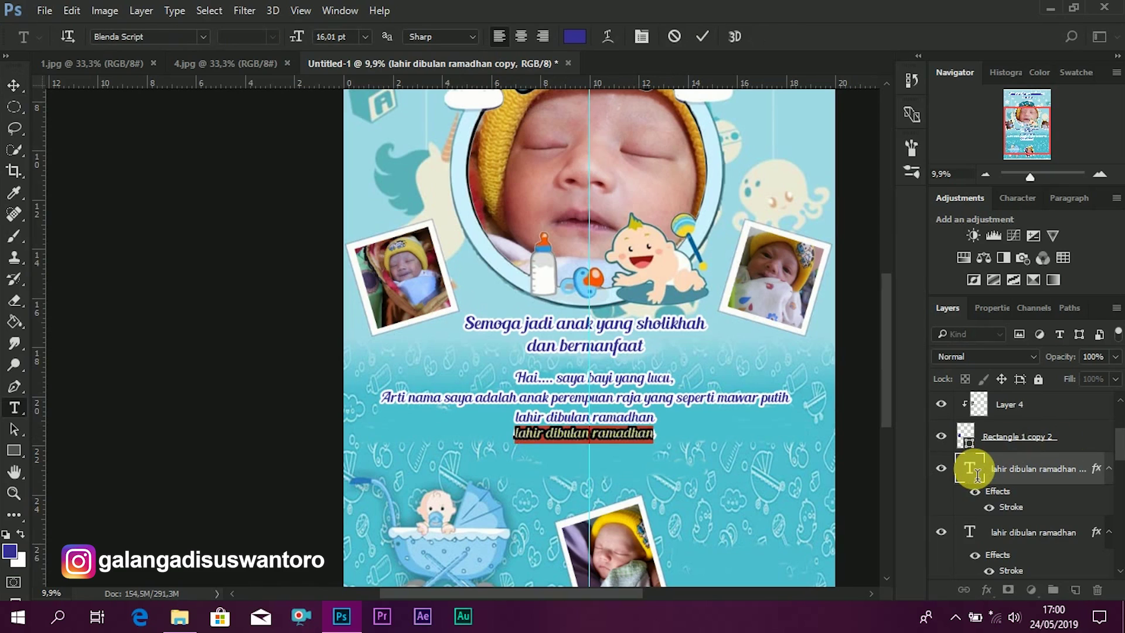
type("Say alahir ")
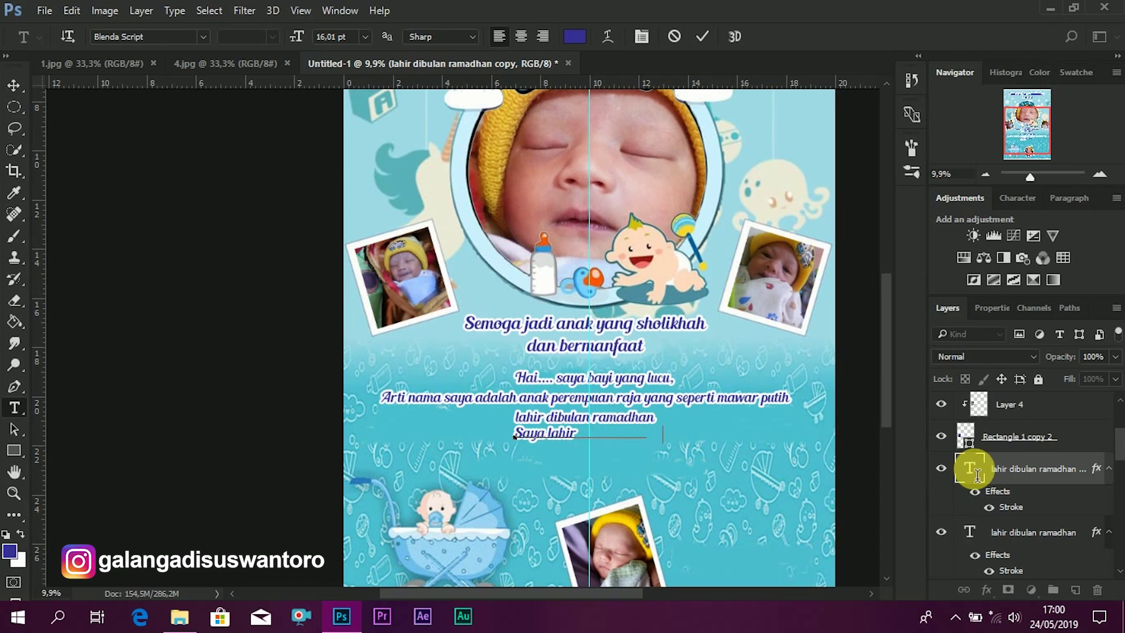
type("                S")
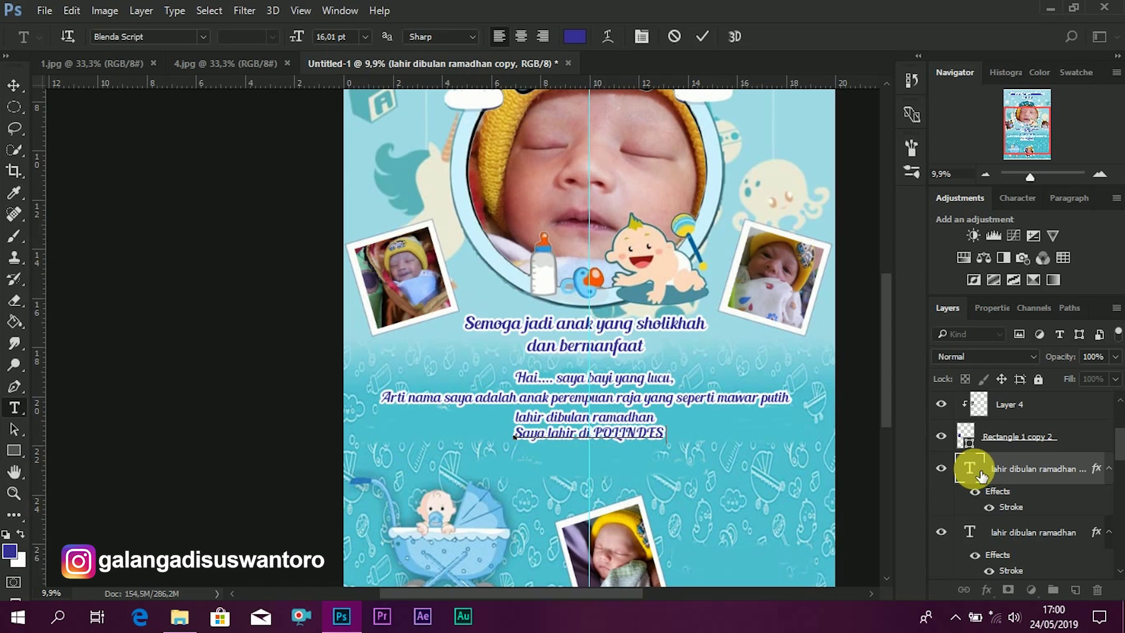
type(" bala")
key("BackSpace")
key("BackSpace")
key("BackSpace")
key("BackSpace")
type("di POLINDES Balai desa")
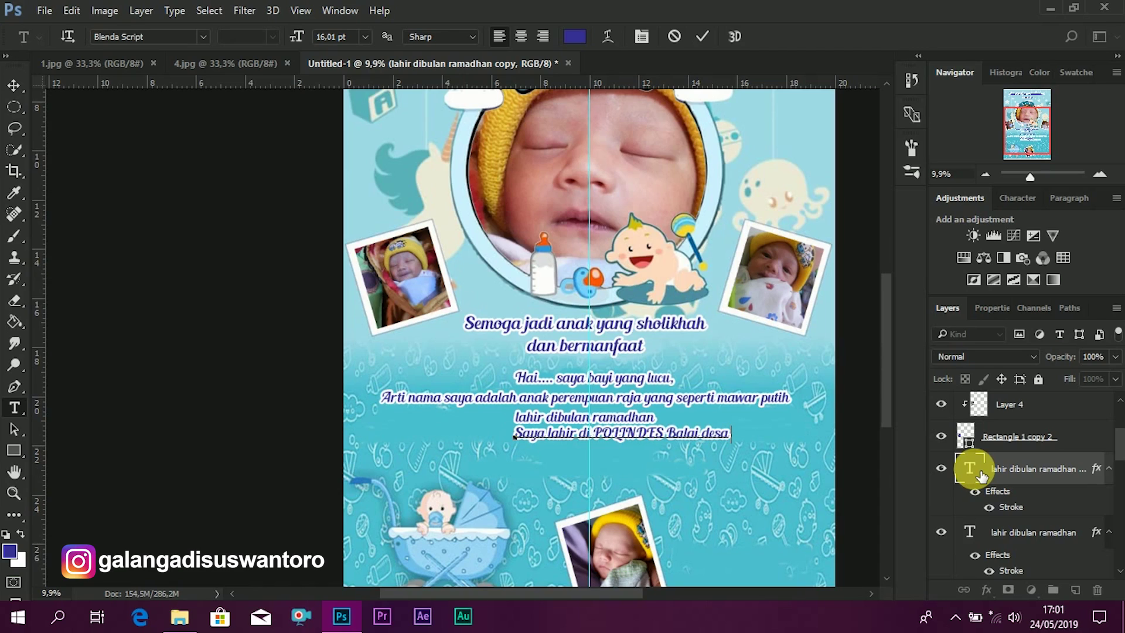
type(" PAIT")
type("pada v")
key("BackSpace")
type("ha")
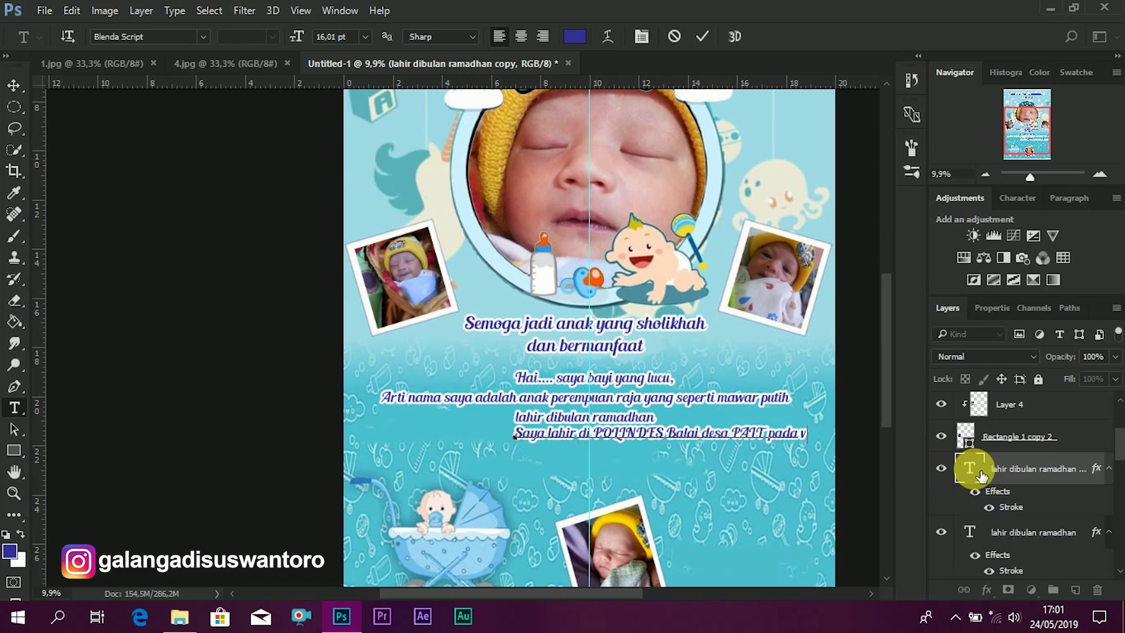
type("ri")
type("     m")
type("i")
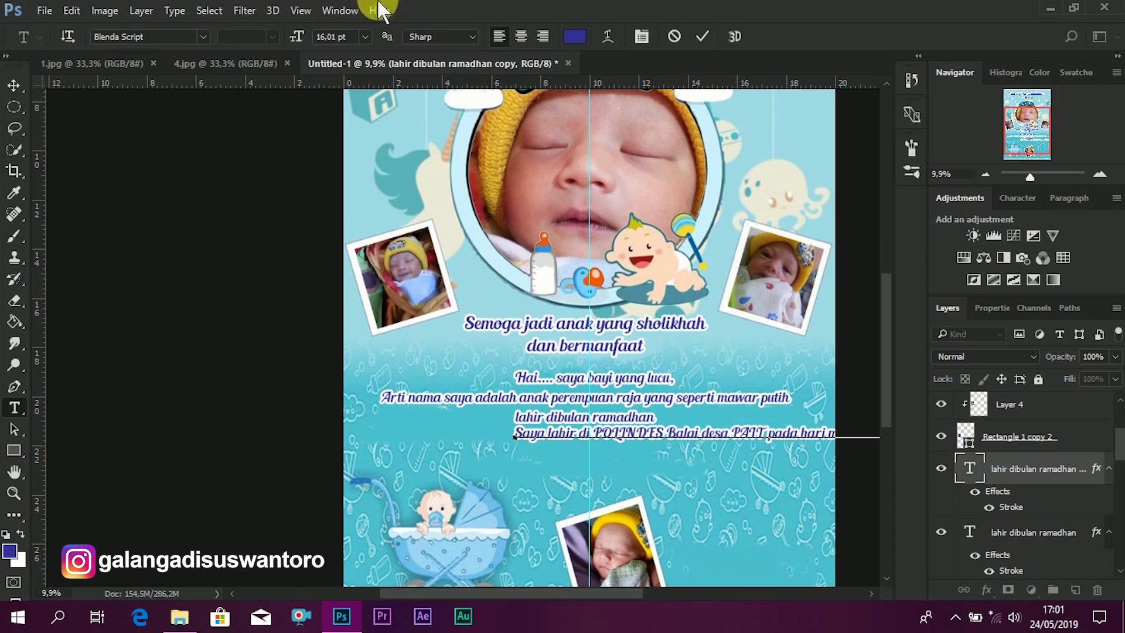
left_click(12, 85)
- Centre the birth place and date line and duplicate it just below
left_click_drag(667, 438, 588, 441)
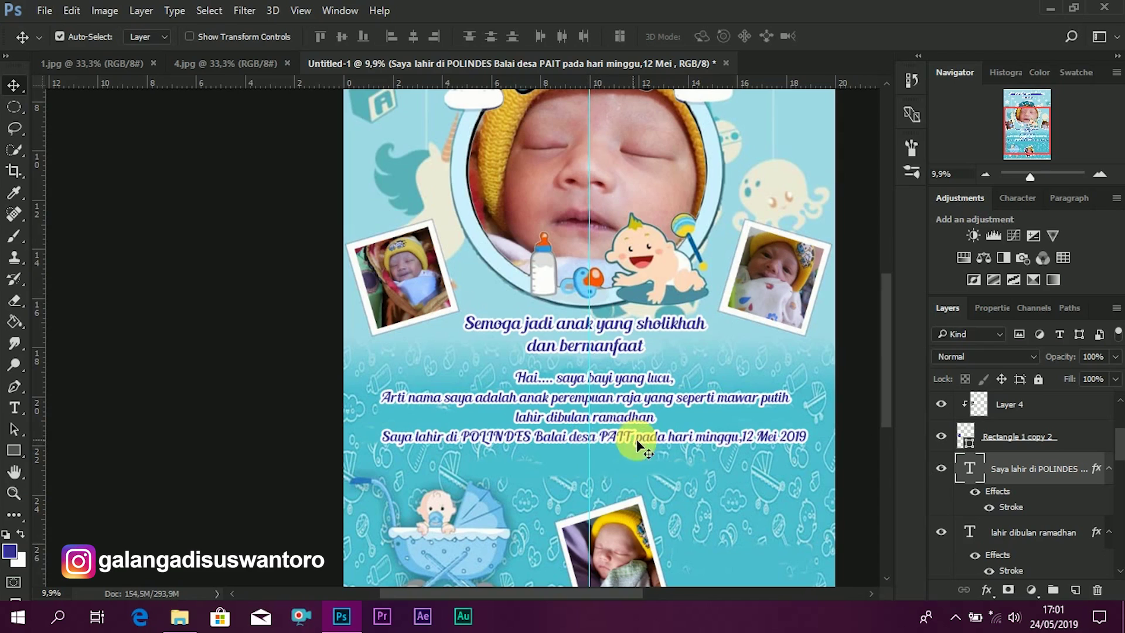
left_click_drag(649, 439, 642, 439)
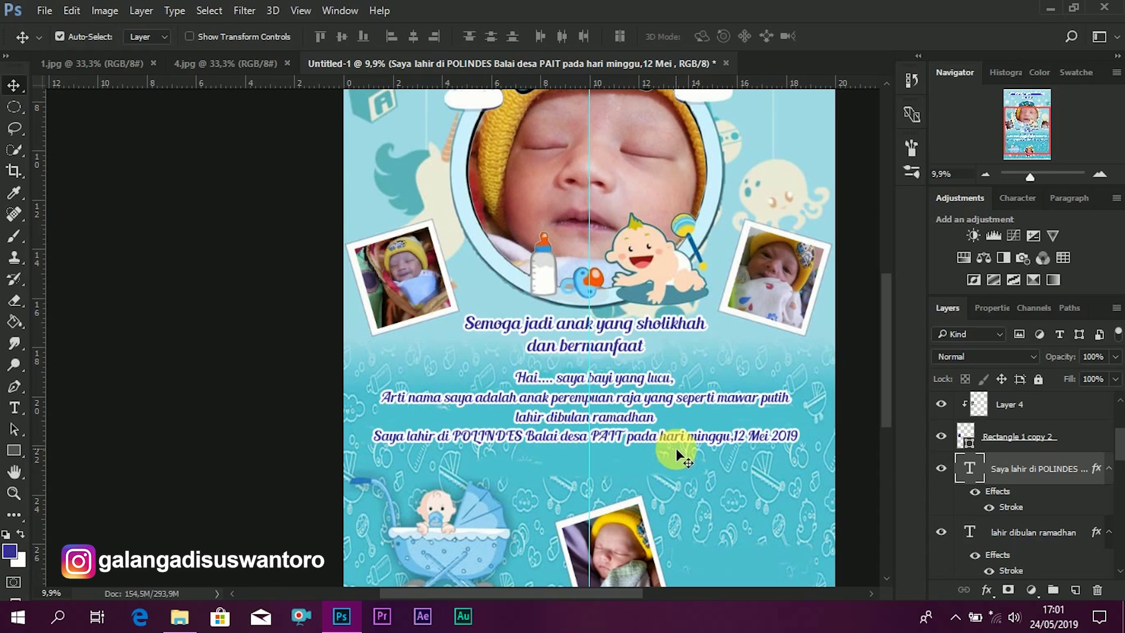
key("ctrl")
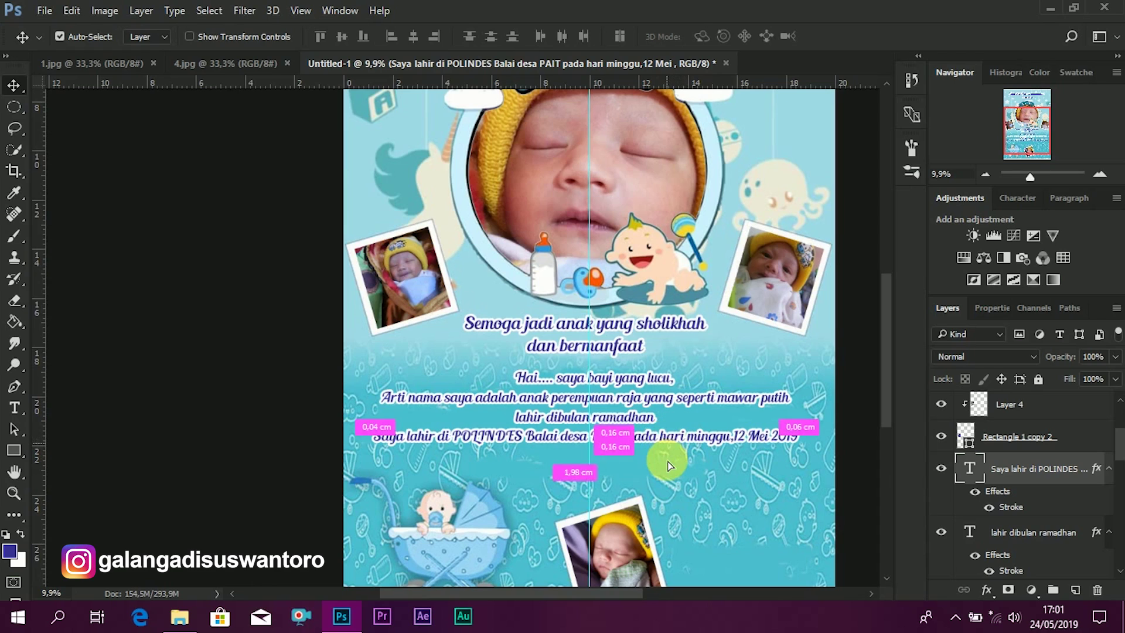
left_click_drag(670, 468, 670, 492)
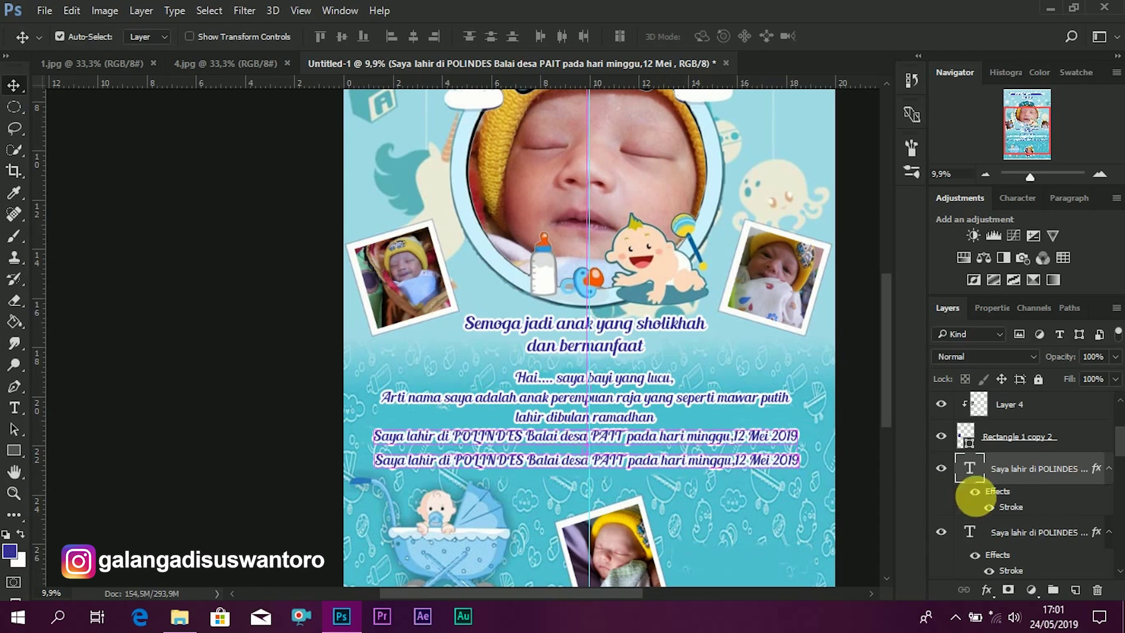
- Replace the newest copy's text with 'Pukul 07.15 WIB, Berat 2850, Panjang 48 CM'
double_click(970, 469)
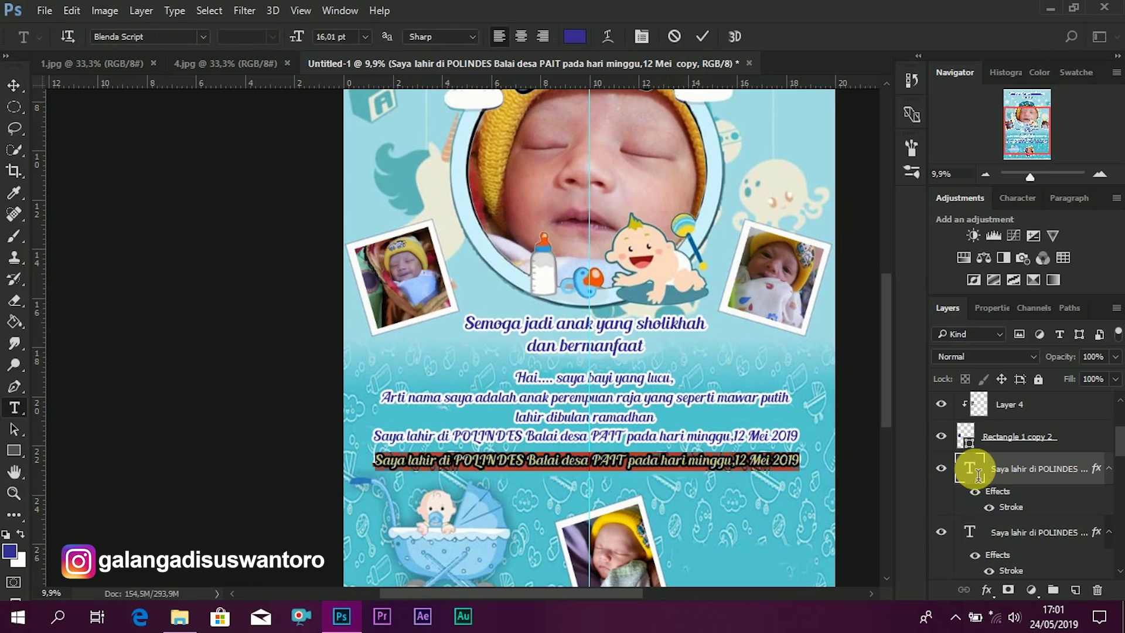
key("Left")
key("ctrl+a")
type("Pukul")
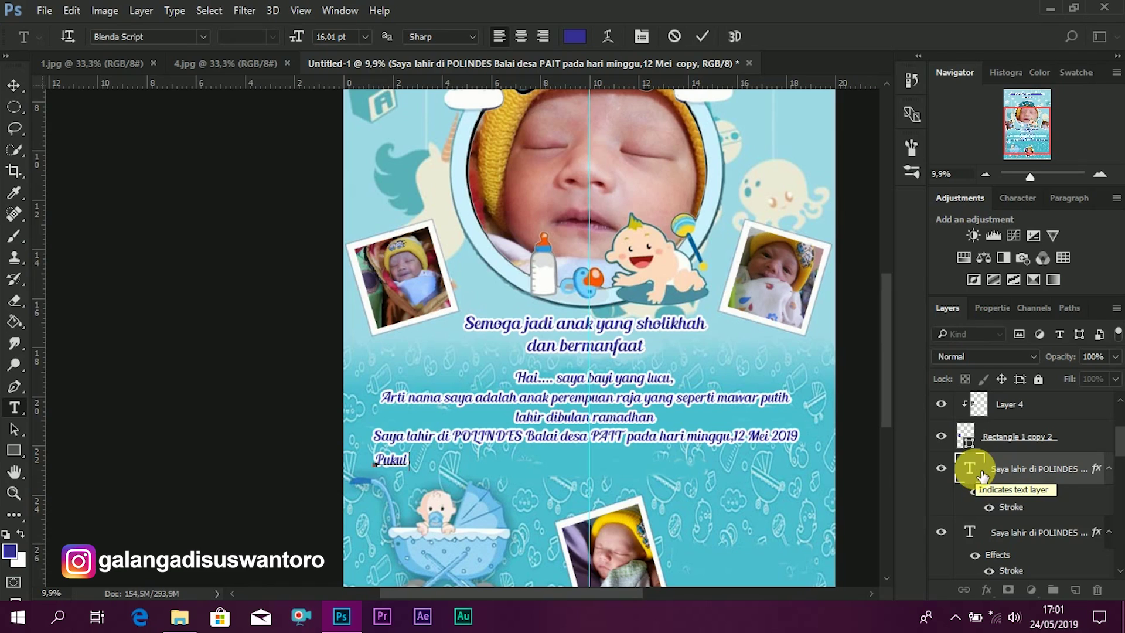
type(" 07.15 WIB")
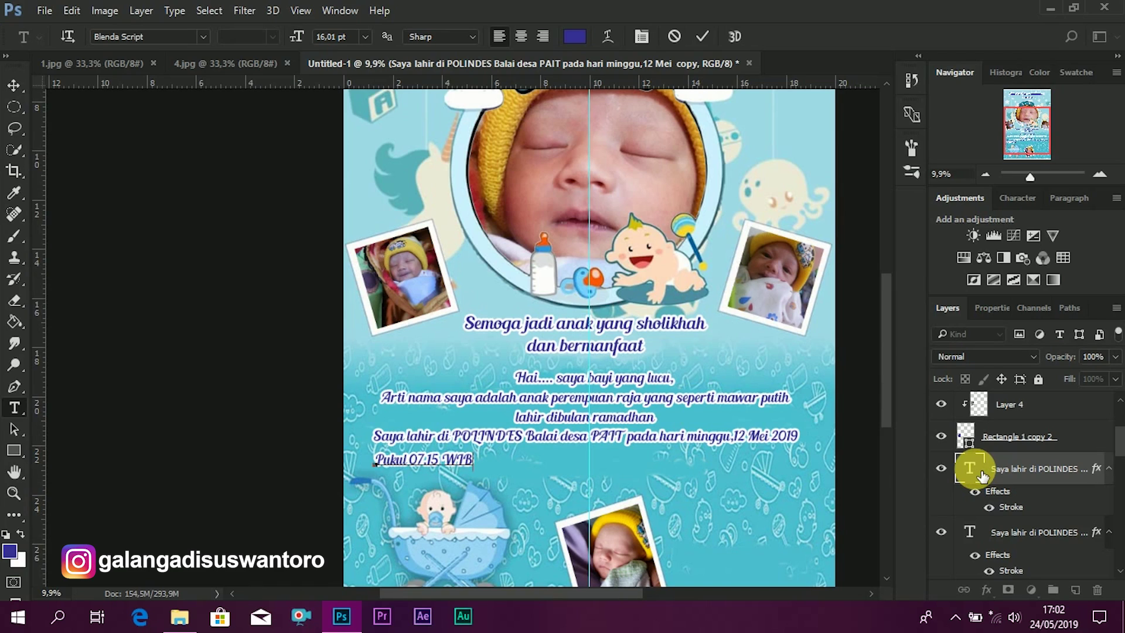
type(". Berat")
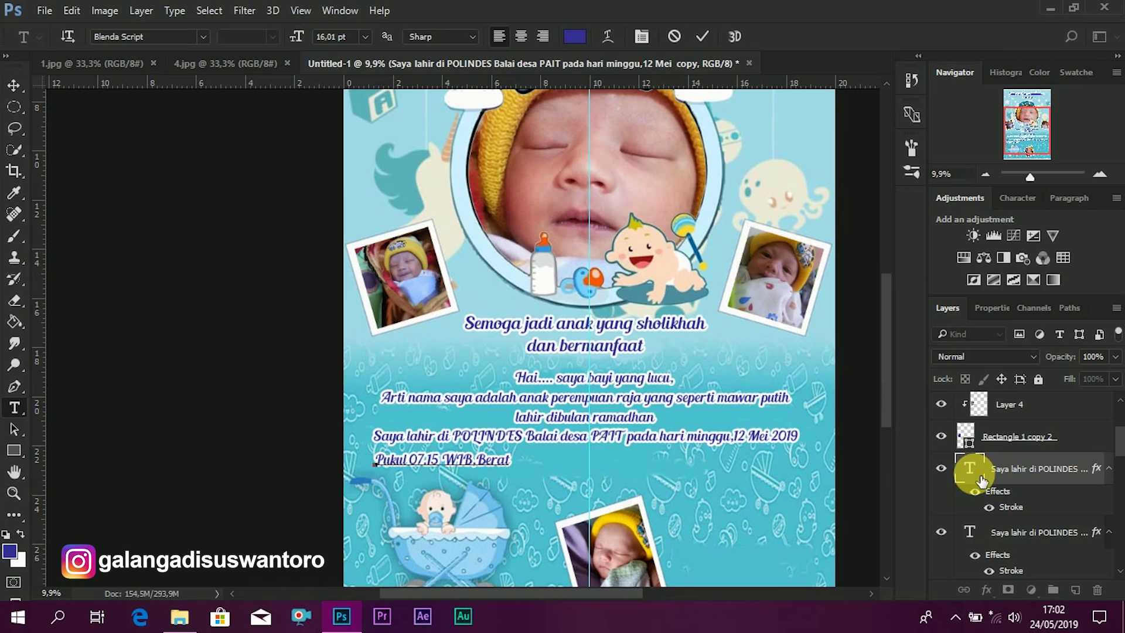
type("28")
type("50")
type(",")
type("T")
type(" inggi")
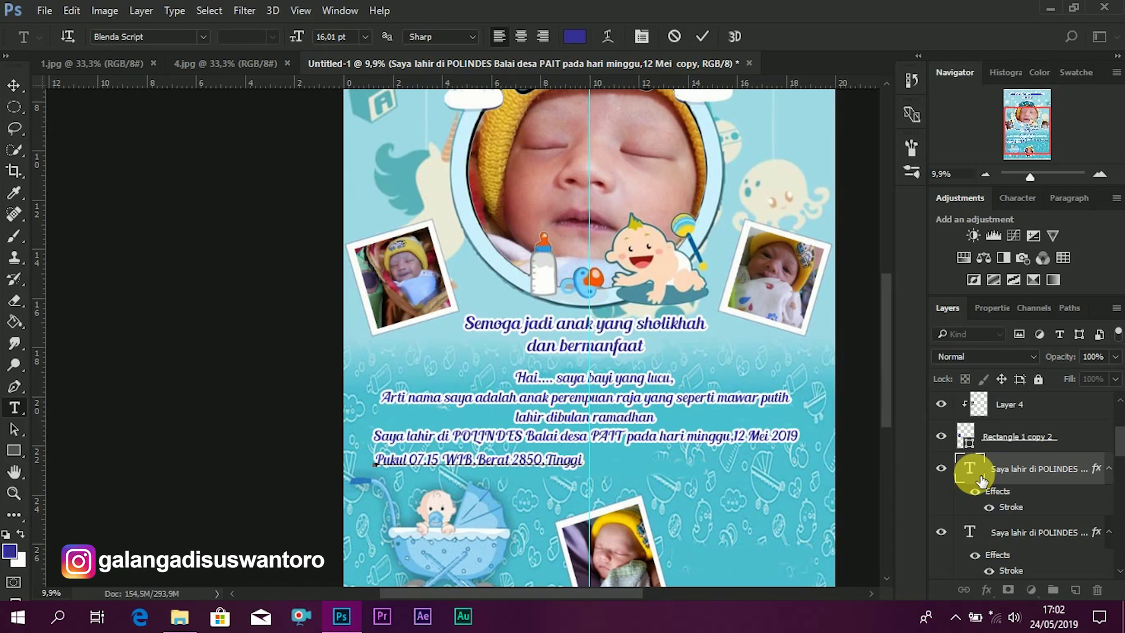
key("BackSpace")
key("BackSpace")
key("BackSpace")
key("BackSpace")
key("BackSpace")
key("BackSpace")
key("BackSpace")
type("T")
type("anjang")
type(" 4")
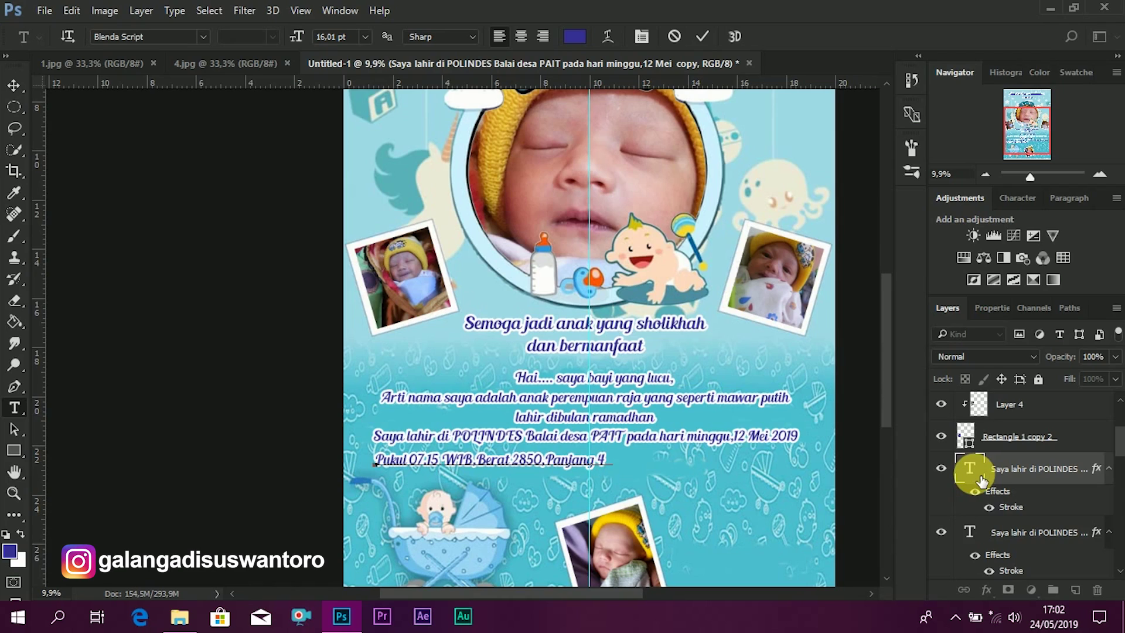
type("8 CM")
key("Left")
key("Left")
key("Left")
key("Left")
key("Left")
key("Left")
key("Left")
key("Left")
key("Left")
key("Left")
key("Left")
key("Left")
key("Left")
key("Left")
key("Left")
key("Left")
key("Right")
key("Right")
key("Right")
key("Right")
key("Right")
key("Right")
key("Right")
key("Right")
- Correct the weight in the birth-details line to read '2850 Gr'
left_click(545, 473)
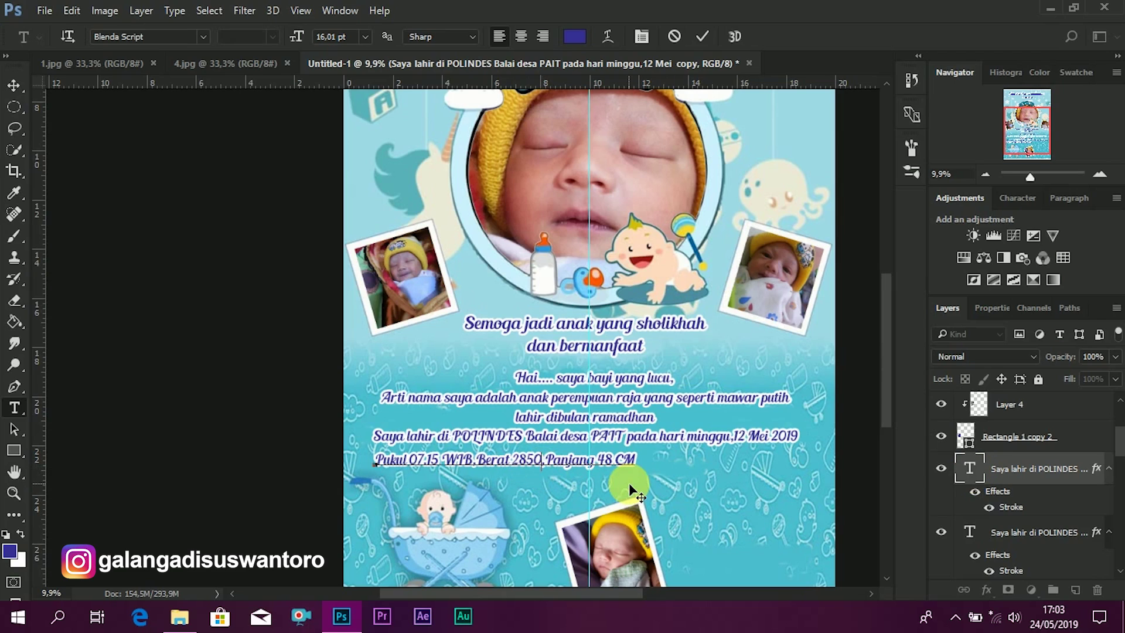
type("Gr")
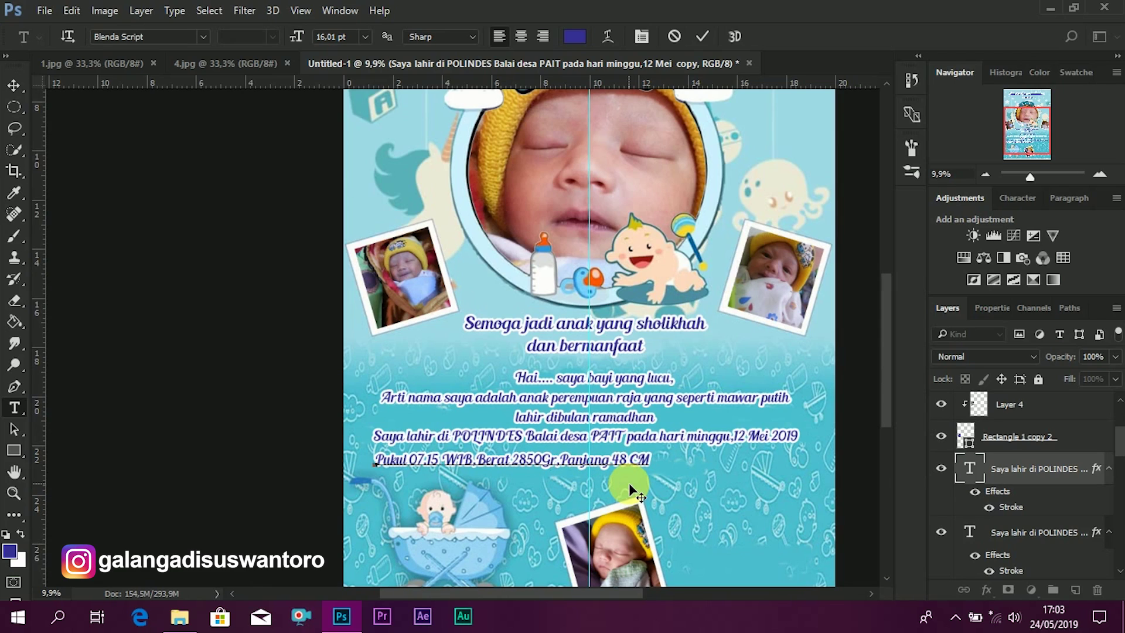
key("Left")
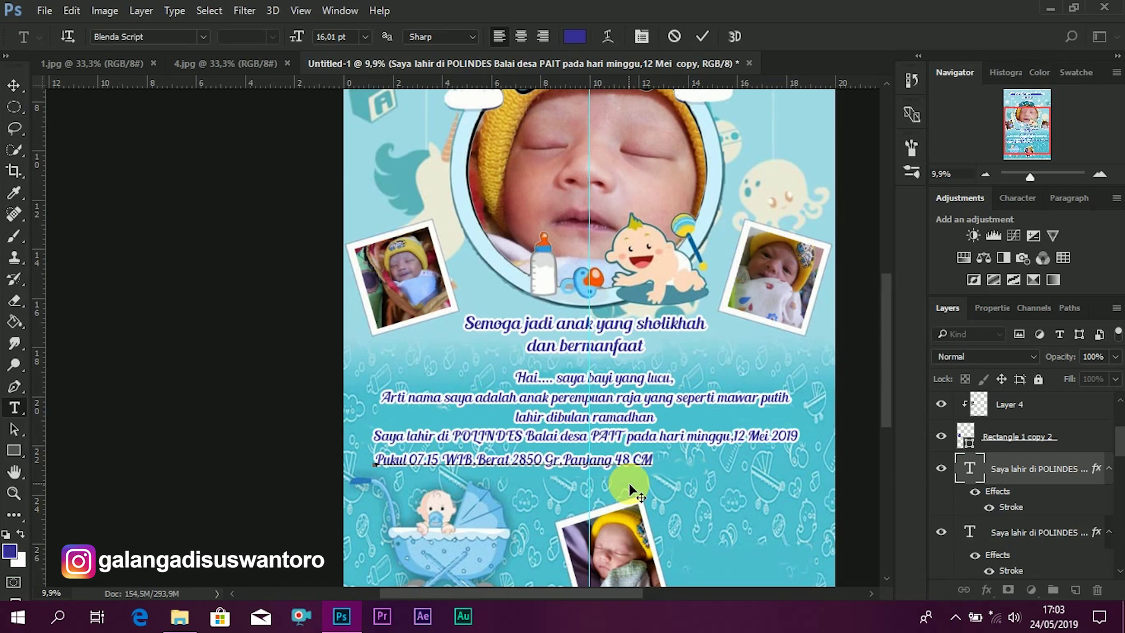
key("Right")
key("Right")
key("Right")
key("Right")
key("Right")
type("am")
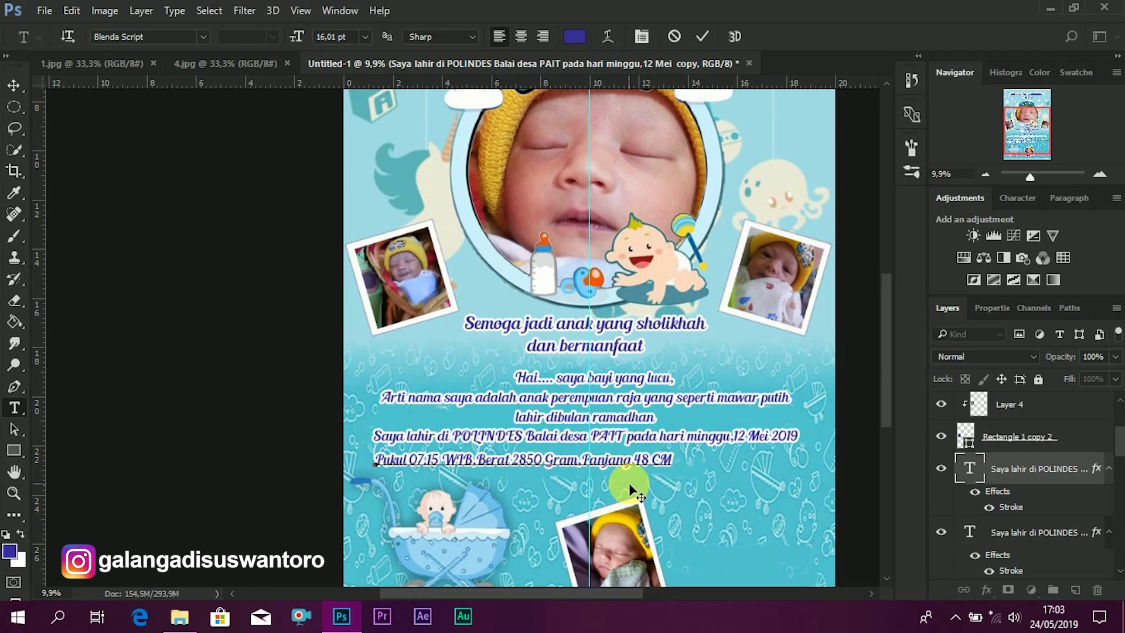
key("Left")
key("Left")
key("Left")
key("Delete")
key("Delete")
key("Delete")
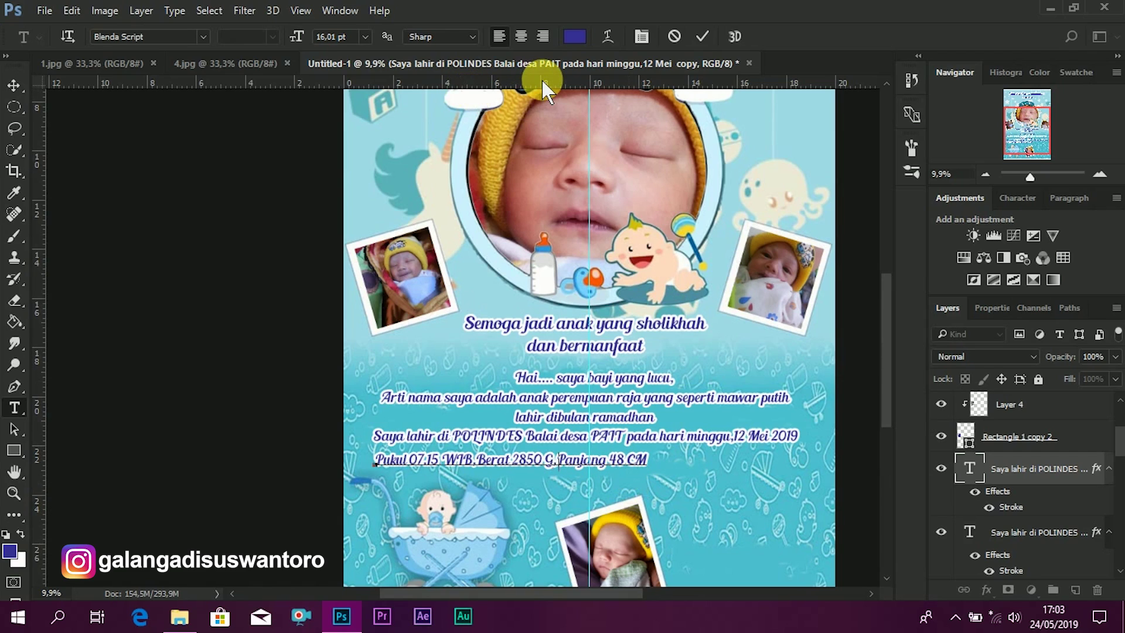
type("r")
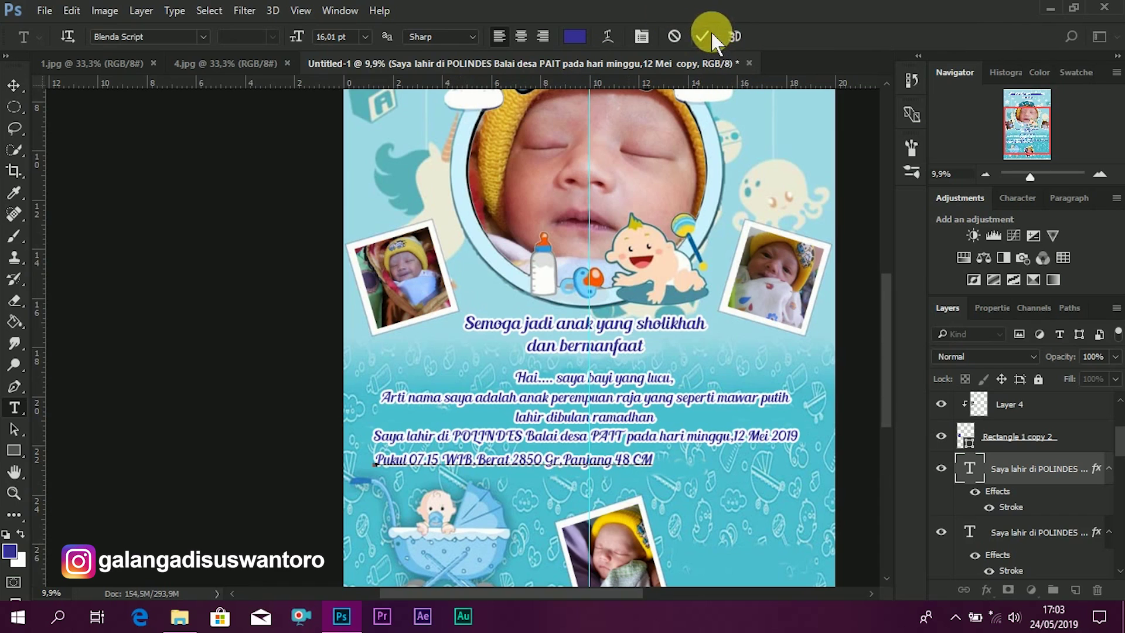
key("ctrl+Return")
- Centre the birth-time line and place an identical copy directly beneath it
key("v")
left_click_drag(623, 458, 694, 457)
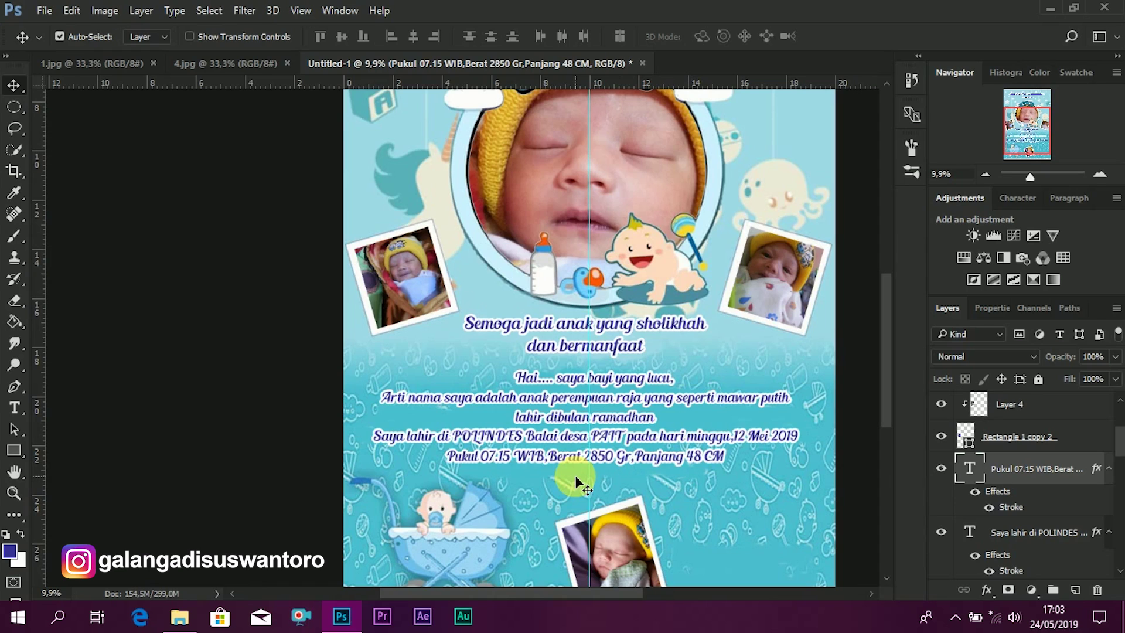
left_click_drag(576, 479, 615, 500)
- Replace the copy's text with 'Terima kasih kepada :' and centre it under the birth-time line
double_click(970, 468)
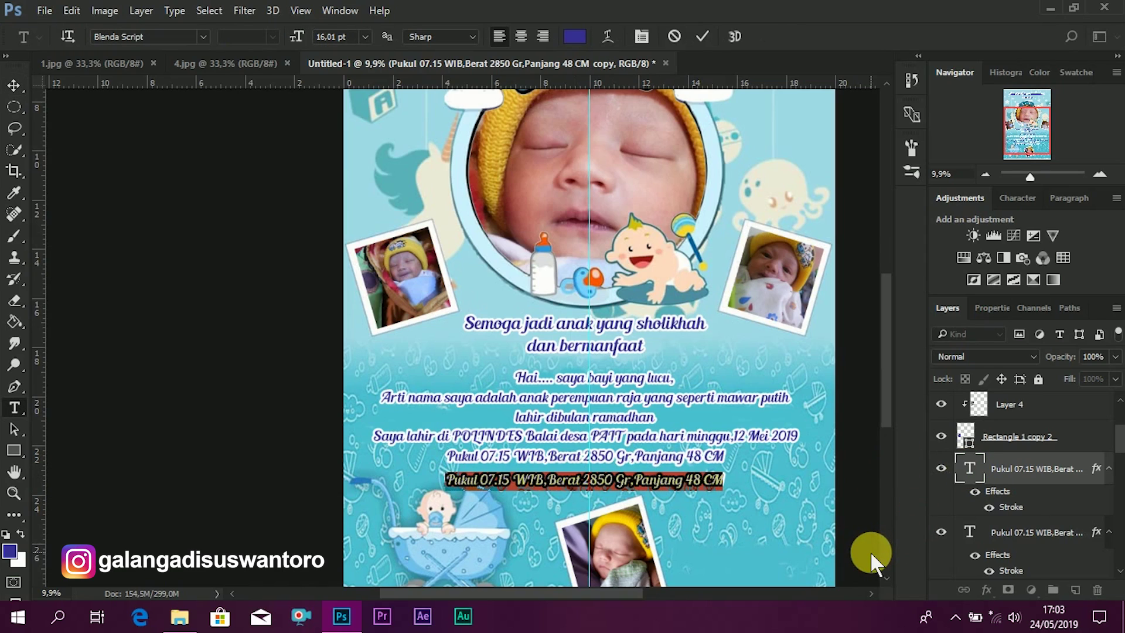
key("Left")
key("ctrl+a")
type("Ter")
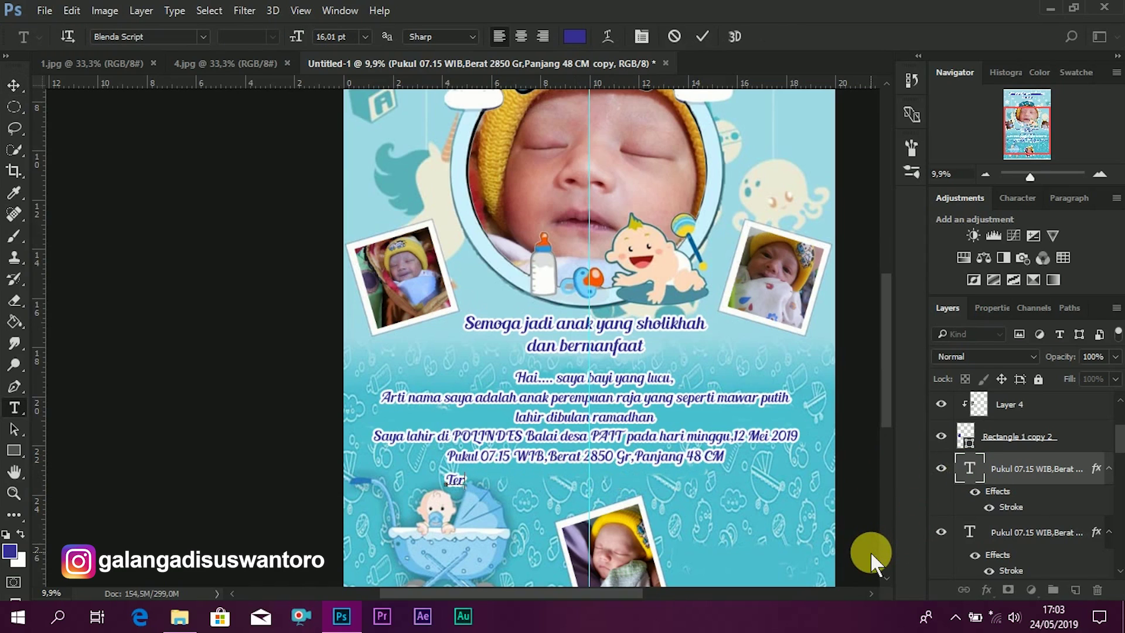
type("ima kasih kepada :")
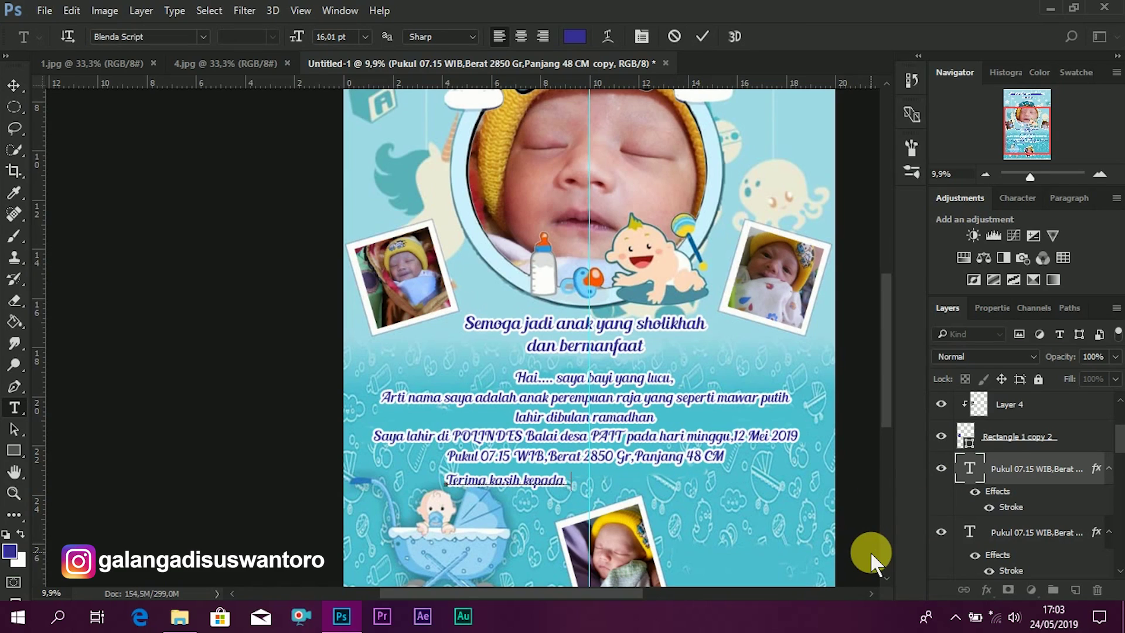
left_click(12, 86)
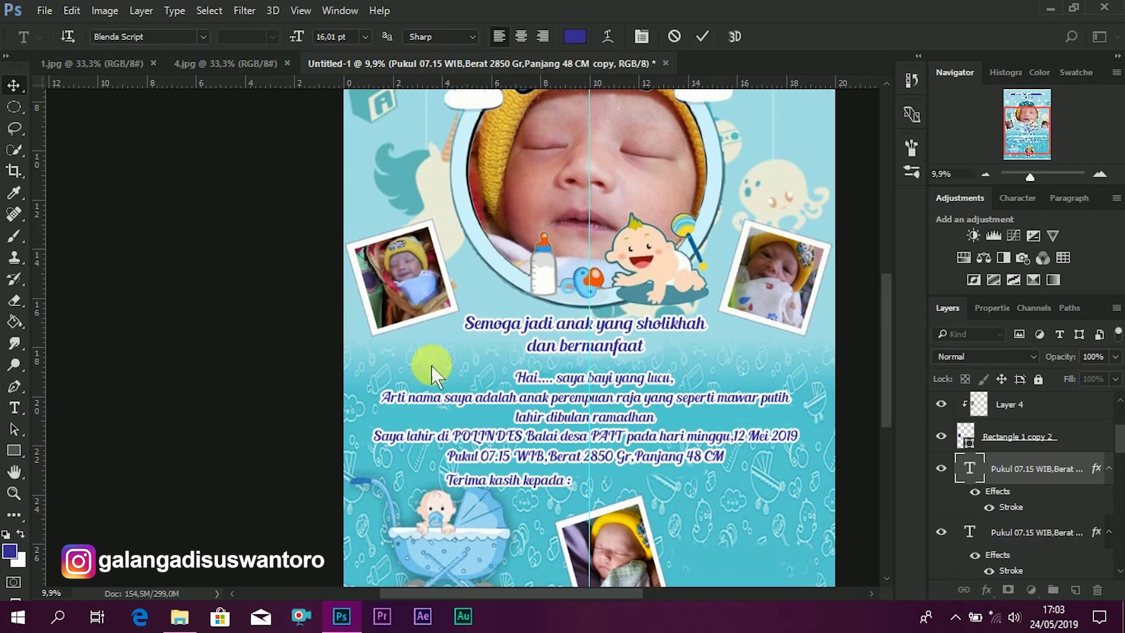
left_click_drag(535, 477, 622, 485)
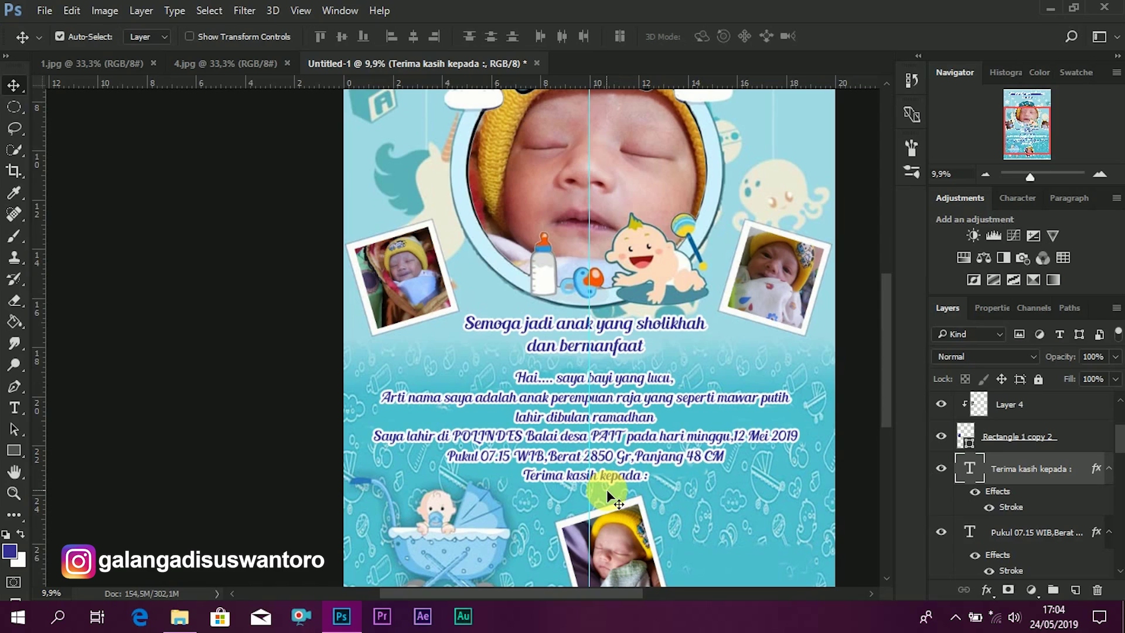
- Duplicate the 'Terima kasih kepada :' line below and replace its text with the midwife's name
left_click_drag(604, 488, 610, 498)
key("shift+Up")
key("shift+Up")
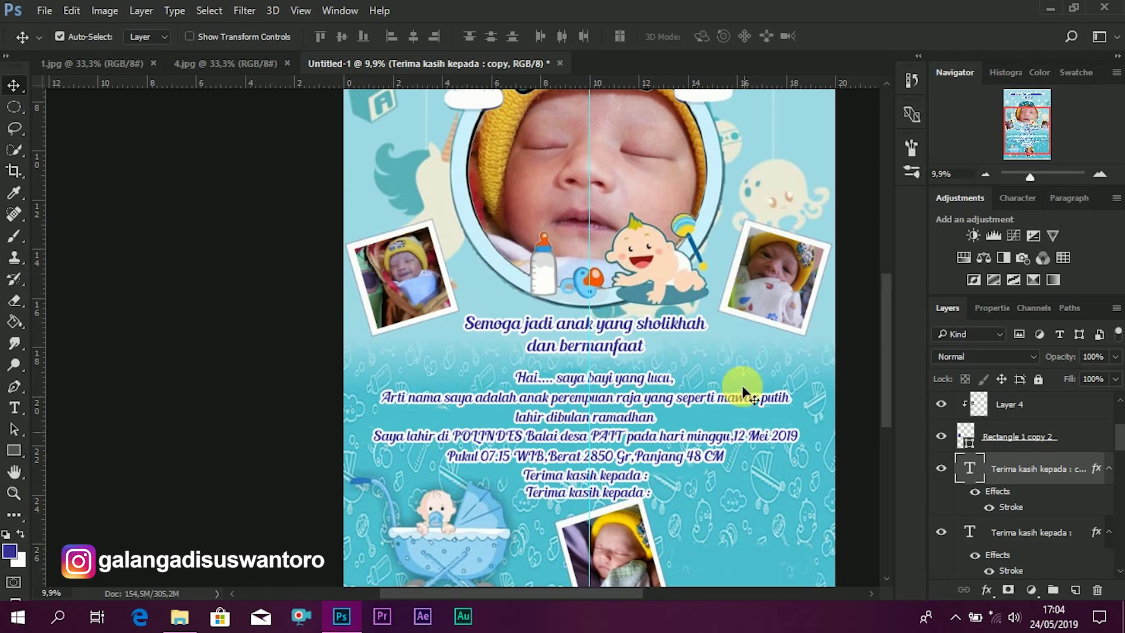
double_click(978, 471)
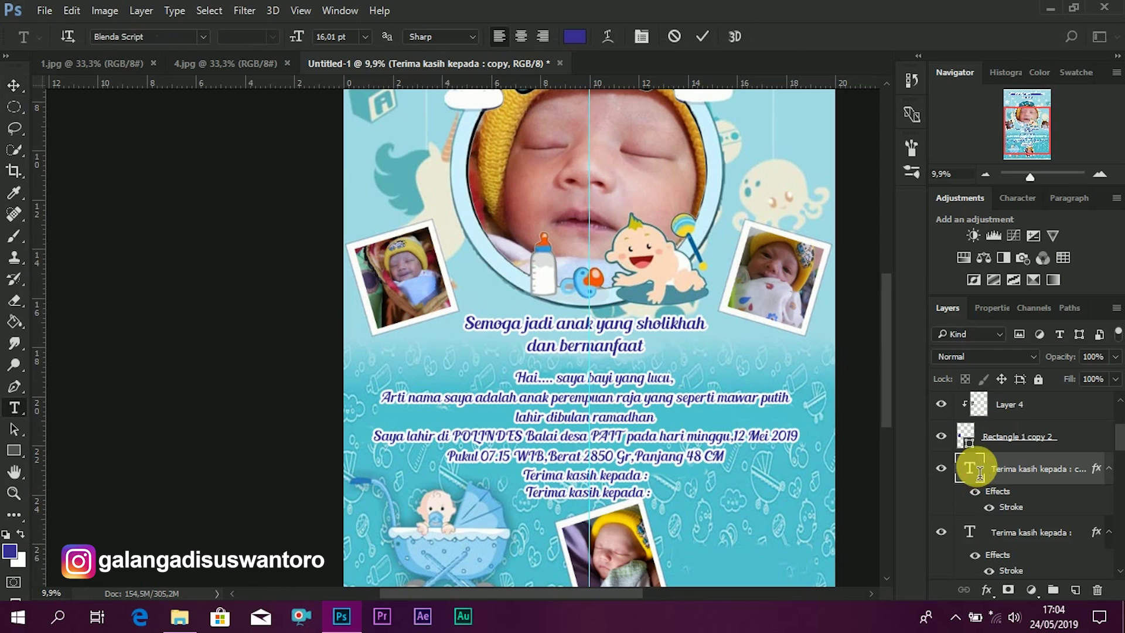
key("Left")
key("Right")
key("Right")
key("Right")
key("Right")
key("Right")
key("Right")
key("ctrl+a")
type("Bidan ")
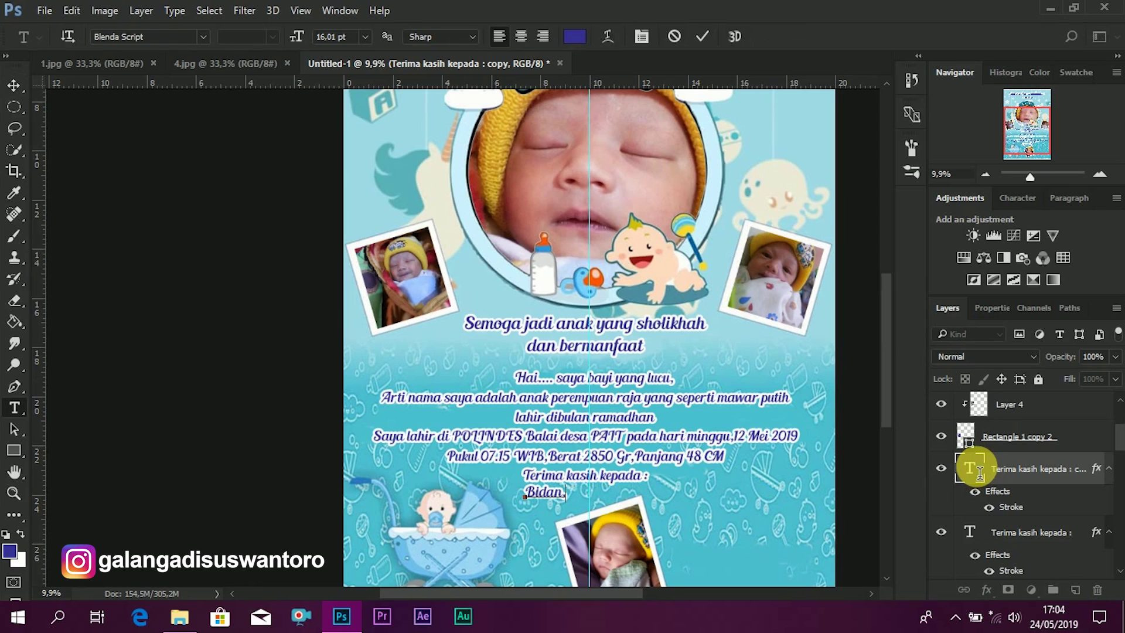
type("Murtiani")
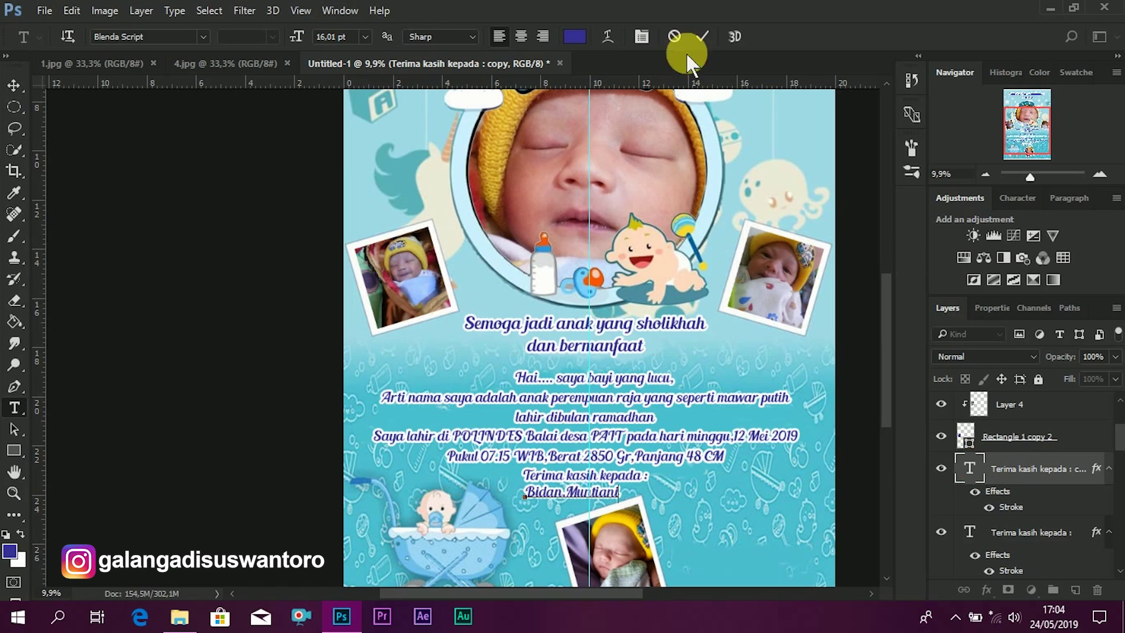
left_click(701, 37)
- Centre the midwife's name line under 'Terima kasih kepada :' and nudge it down slightly
key("v")
left_click_drag(604, 494, 615, 493)
key("Down")
key("Down")
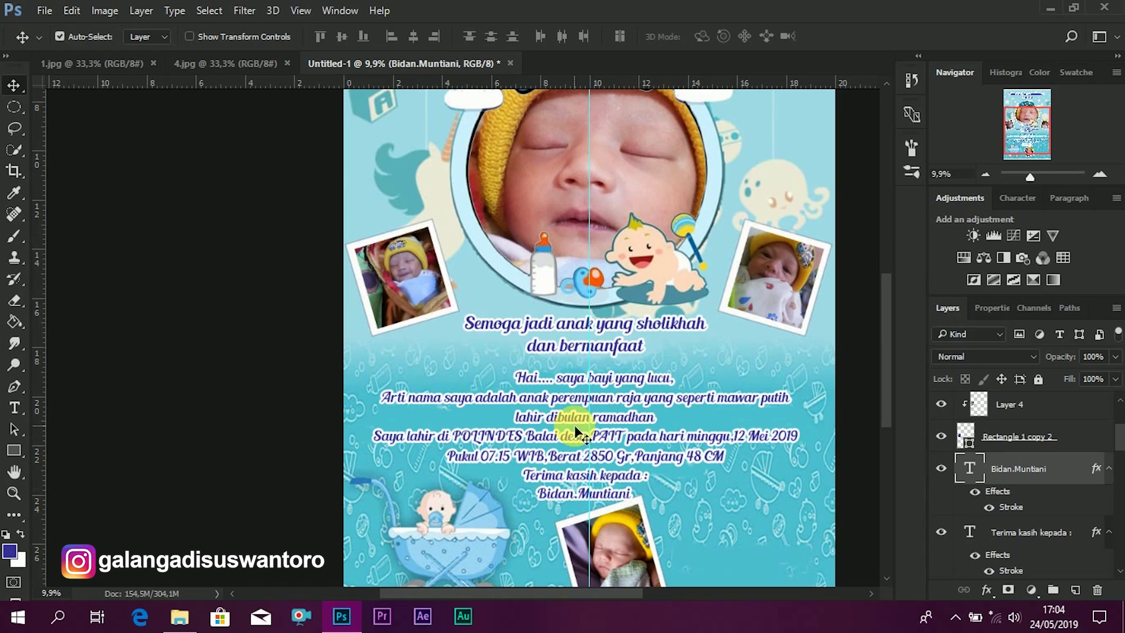
scroll(574, 424, "down", 2)
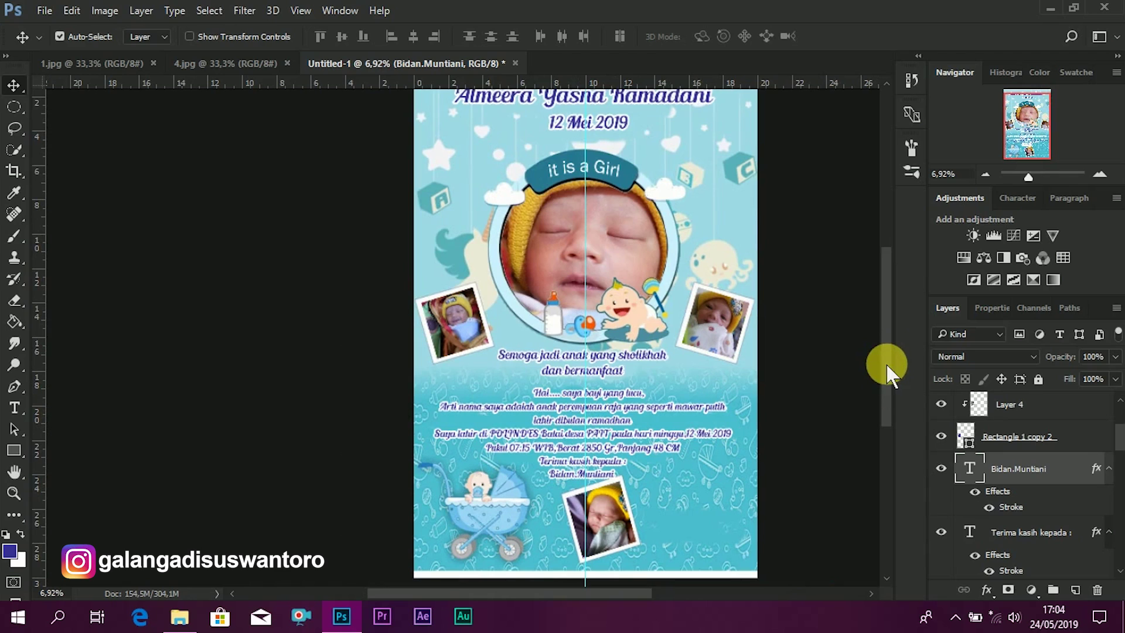
- Copy the midwife line to the right of the photo and retype it as 'Happy Parent'
left_click_drag(891, 380, 895, 452)
scroll(703, 314, "up", 1)
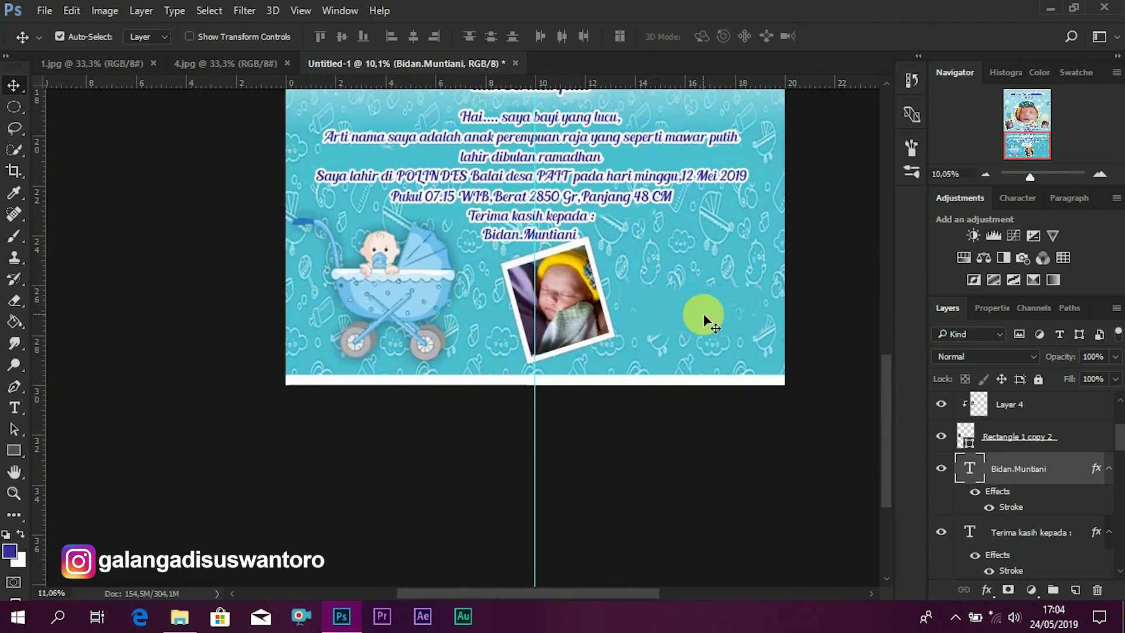
scroll(704, 314, "up", 1)
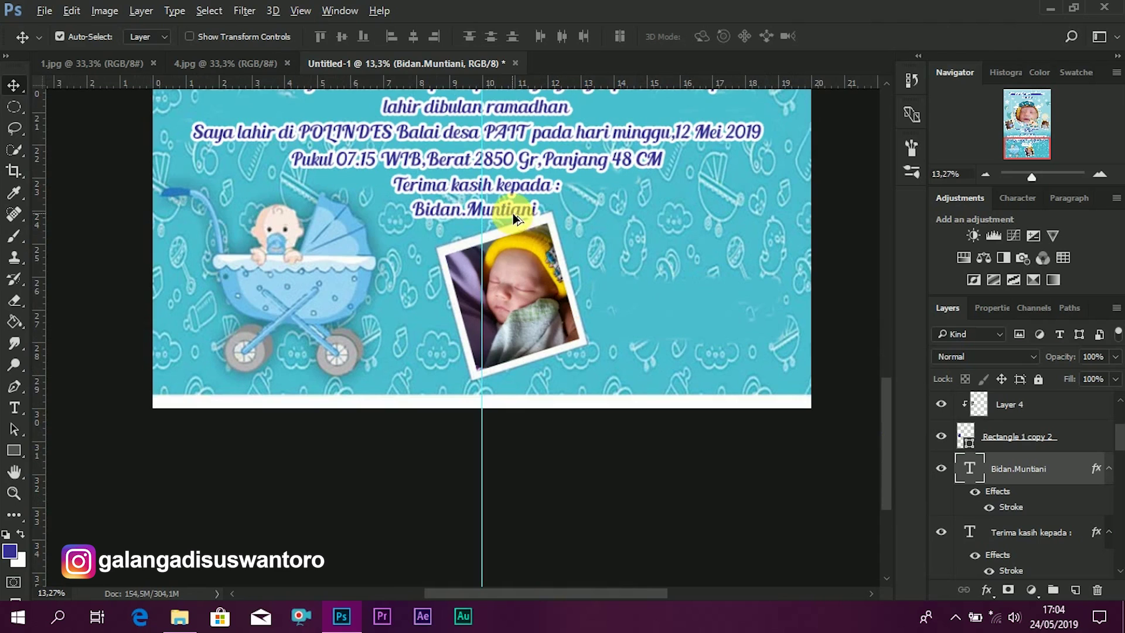
key("ctrl")
left_click_drag(644, 216, 726, 229)
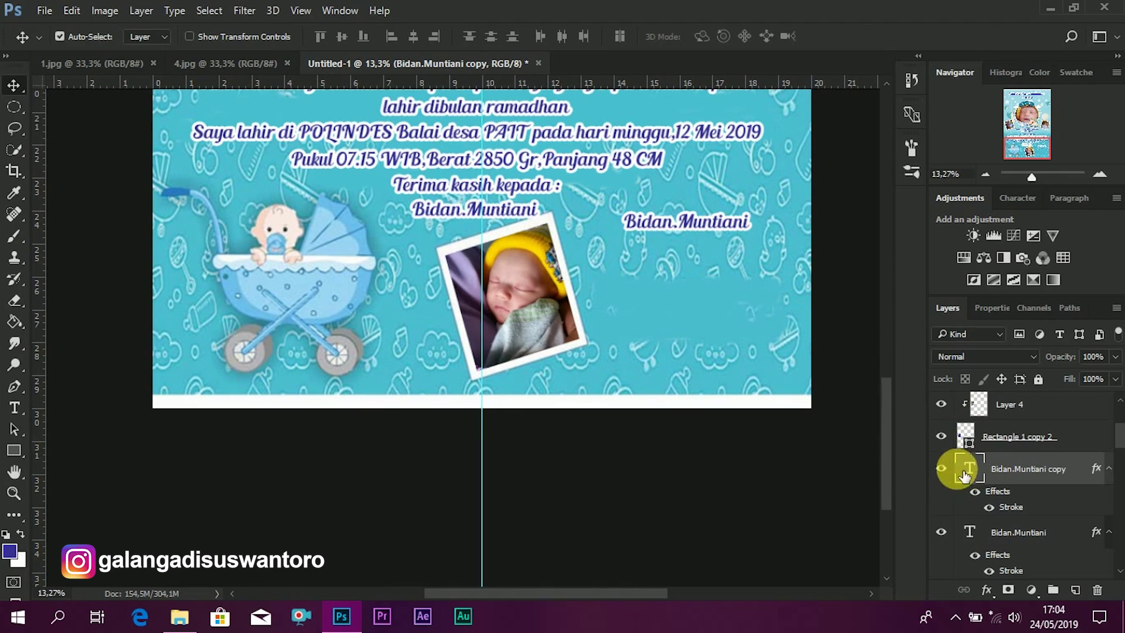
key("t")
double_click(928, 478)
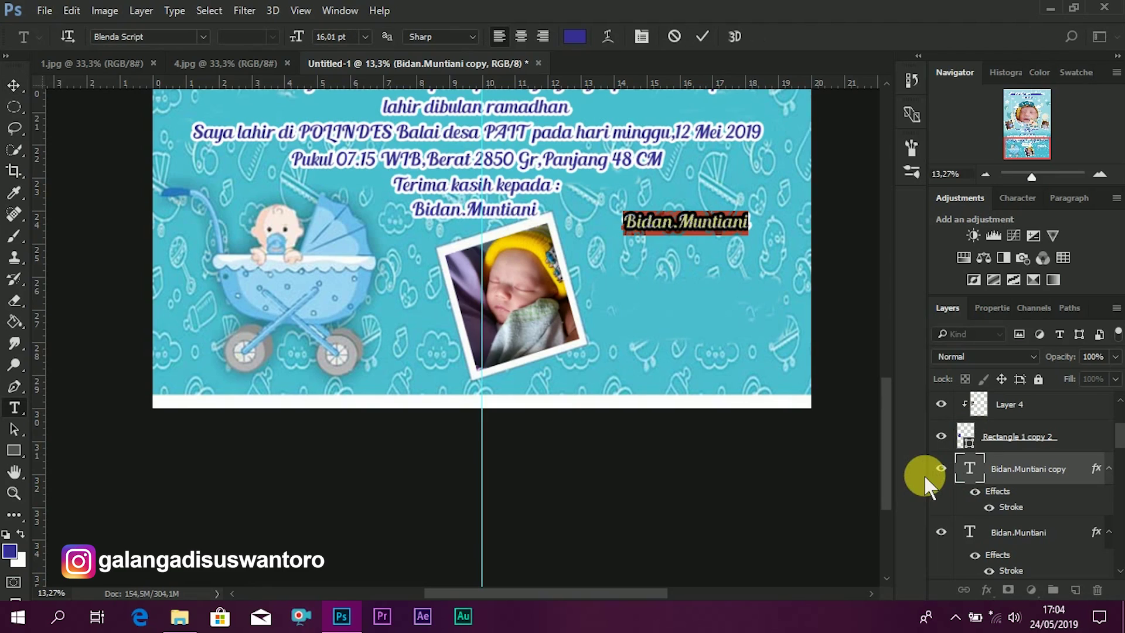
key("Left")
key("Right")
key("Right")
key("Right")
key("Right")
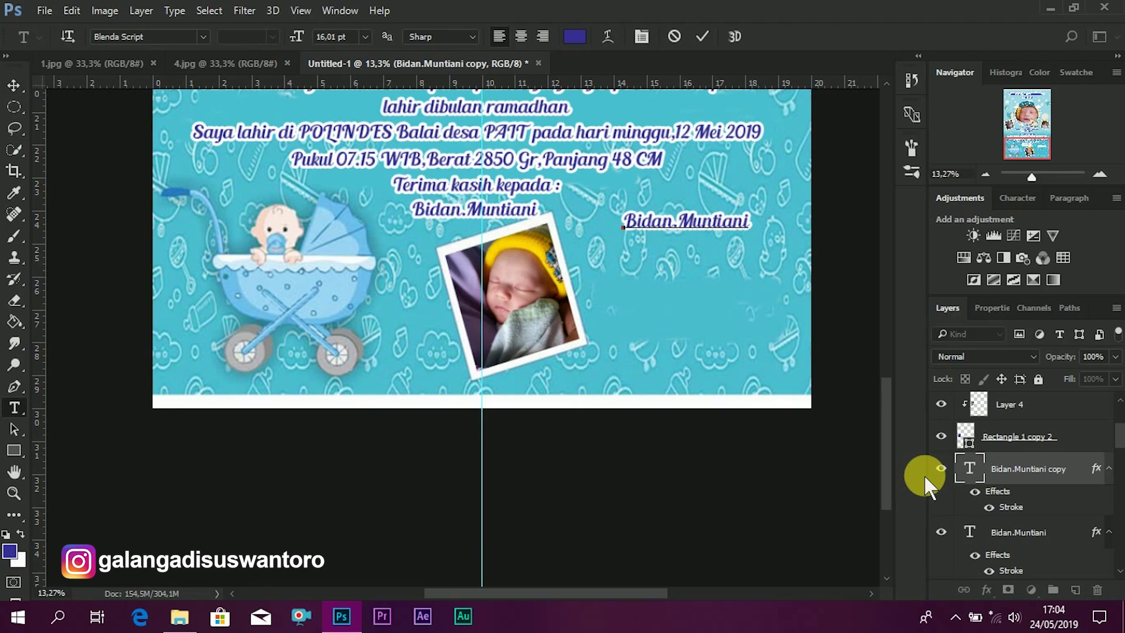
key("ctrl+a")
type("Happy Parent")
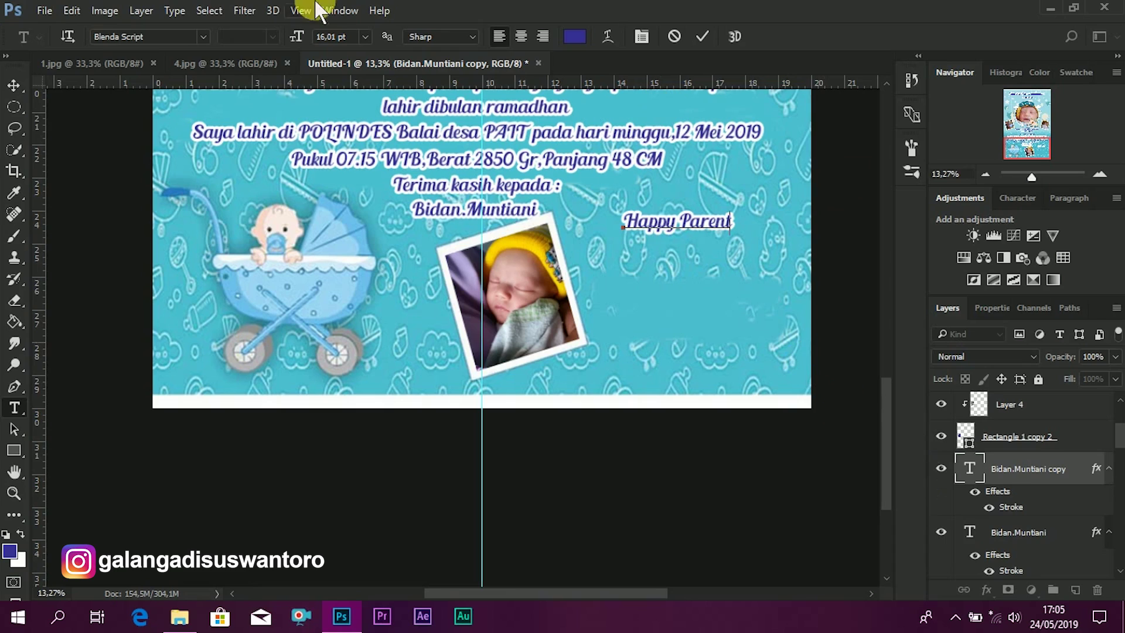
key("ctrl+Return")
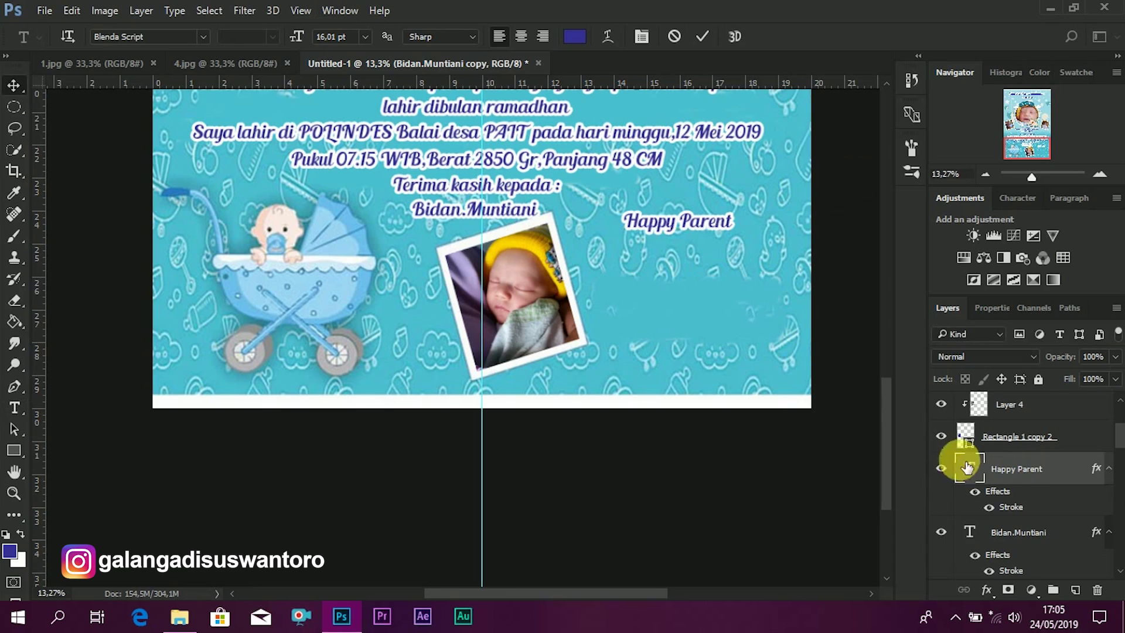
- Enlarge the 'Happy Parent' text to 20 pt
left_click(357, 35)
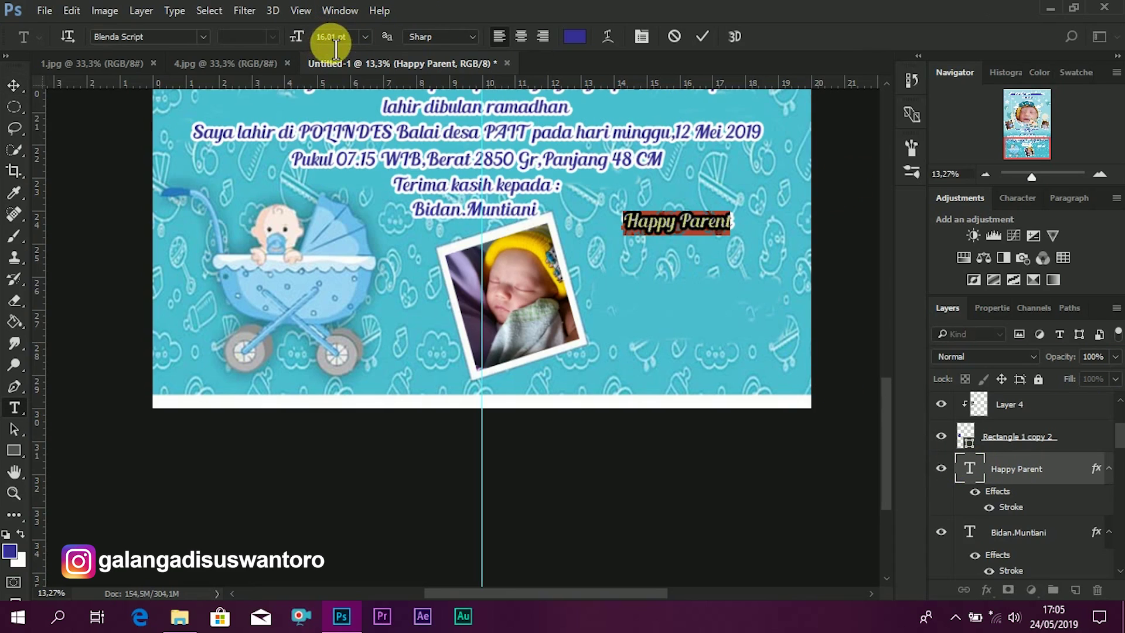
type("20")
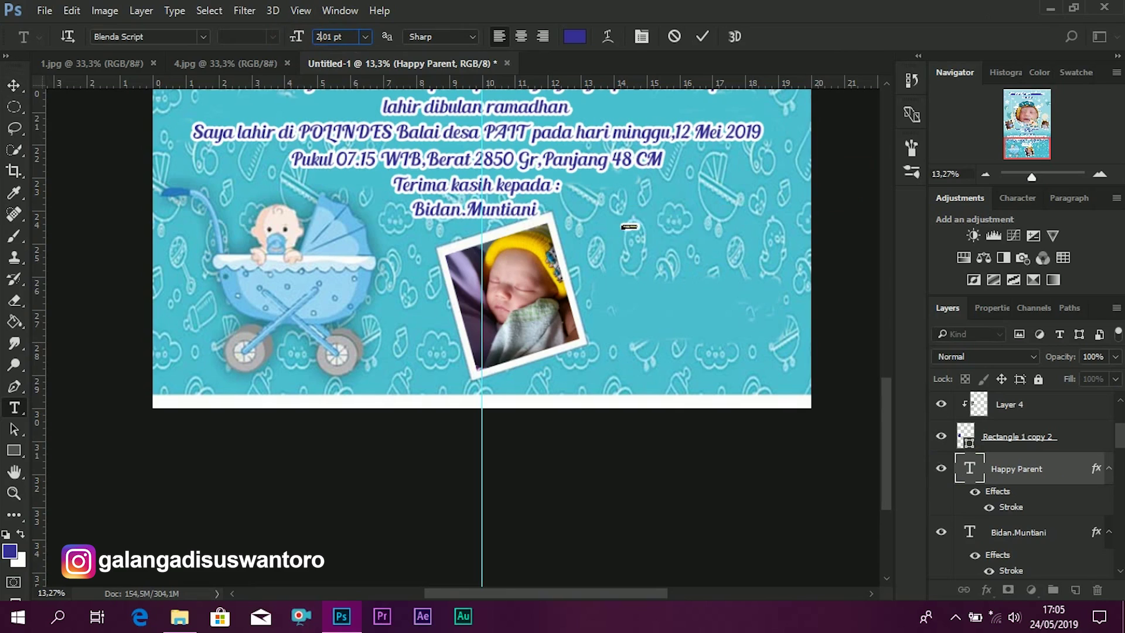
left_click(706, 37)
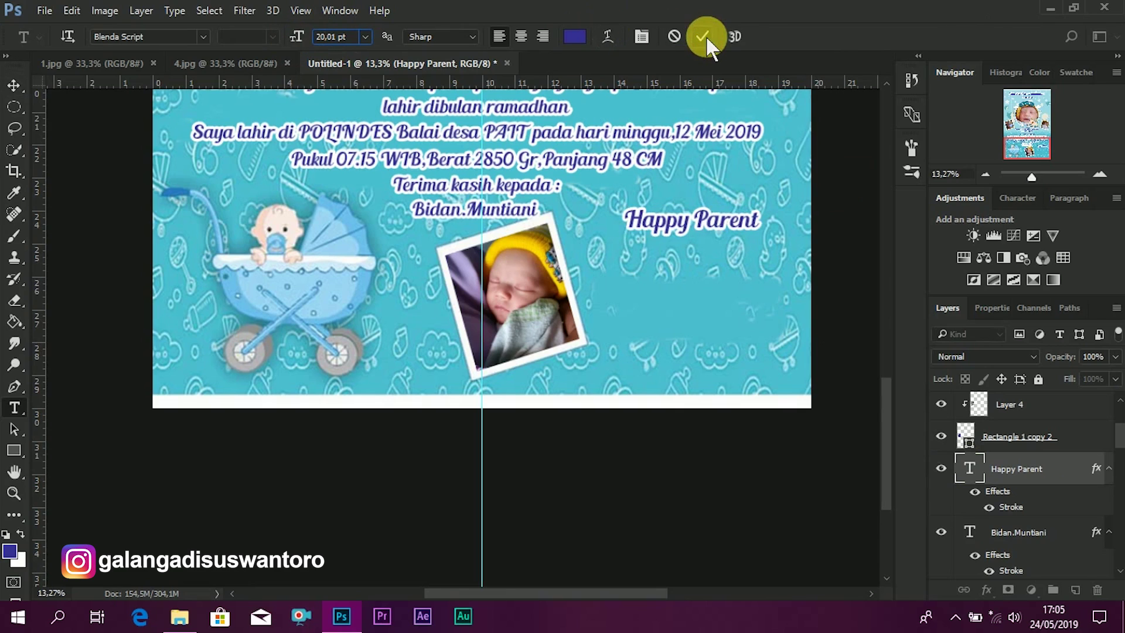
key("v")
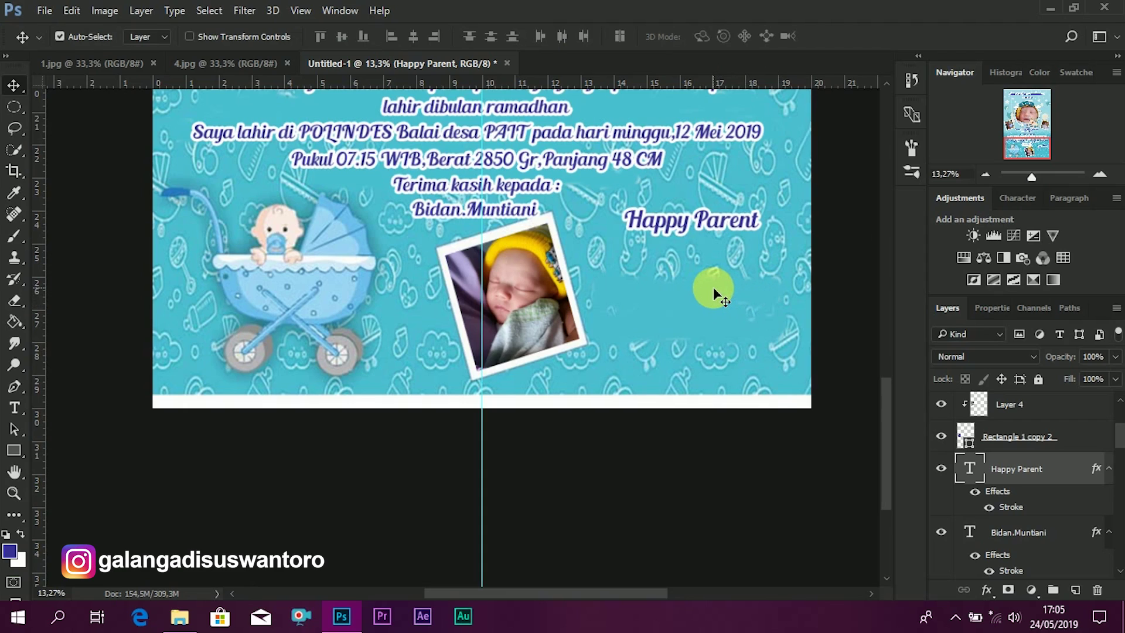
- Duplicate 'Happy Parent' below and replace its text with the first parent's full name
left_click_drag(720, 223, 720, 257)
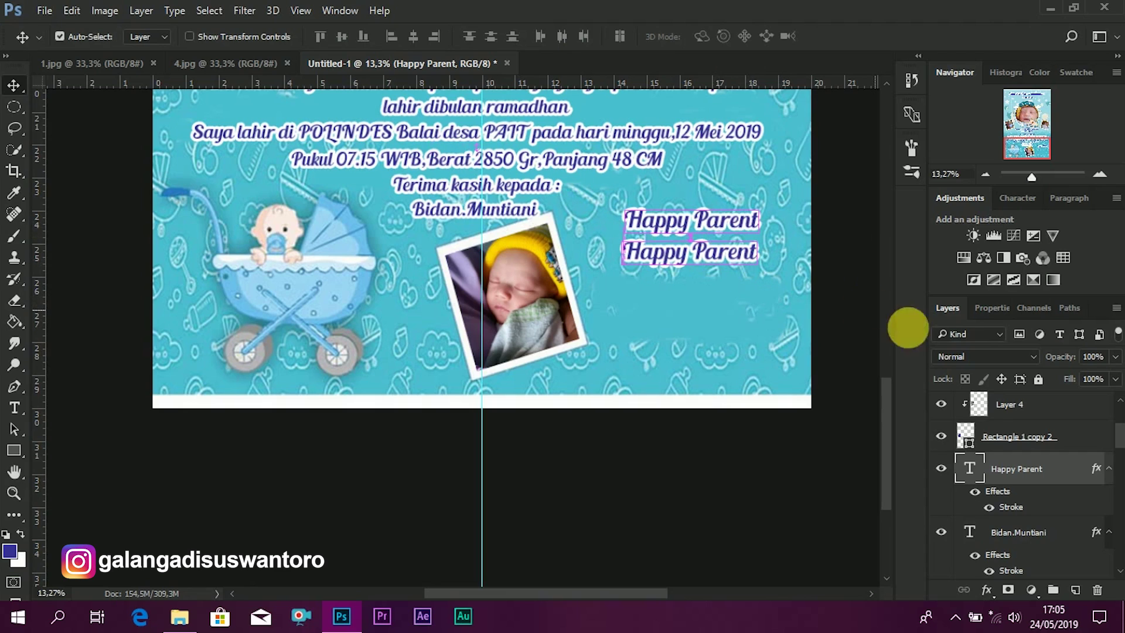
double_click(969, 472)
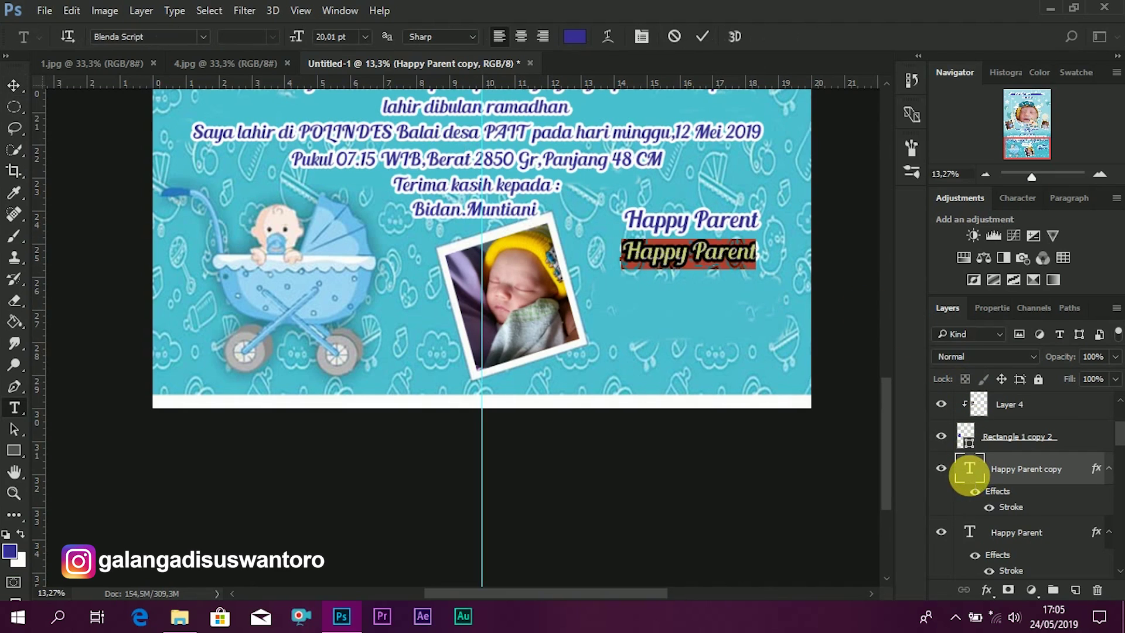
key("Left")
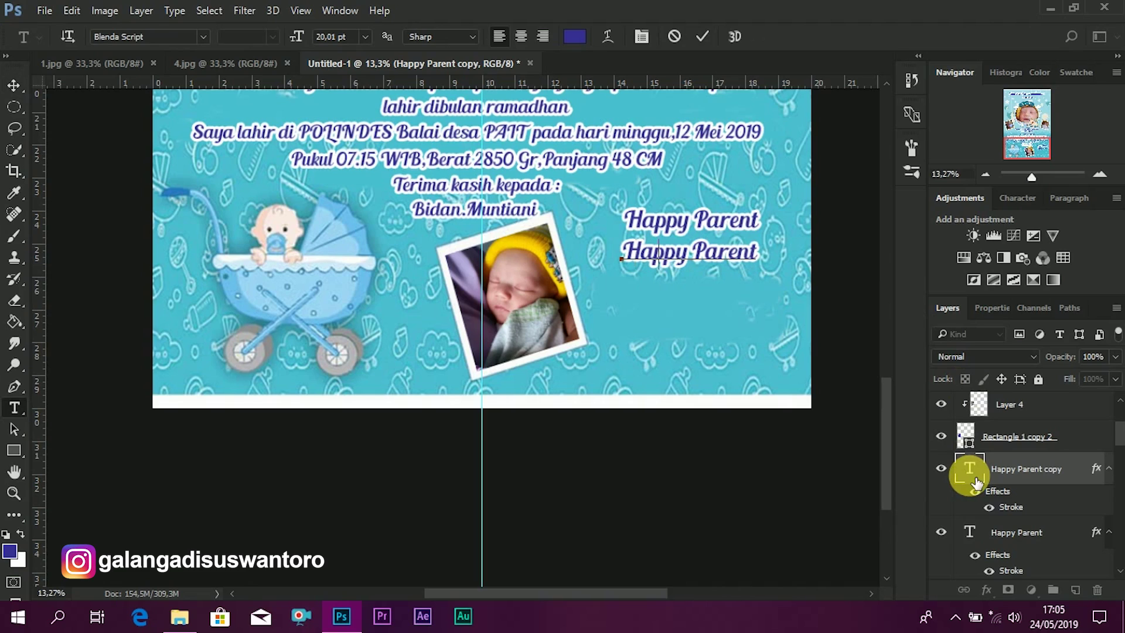
key("ctrl+a")
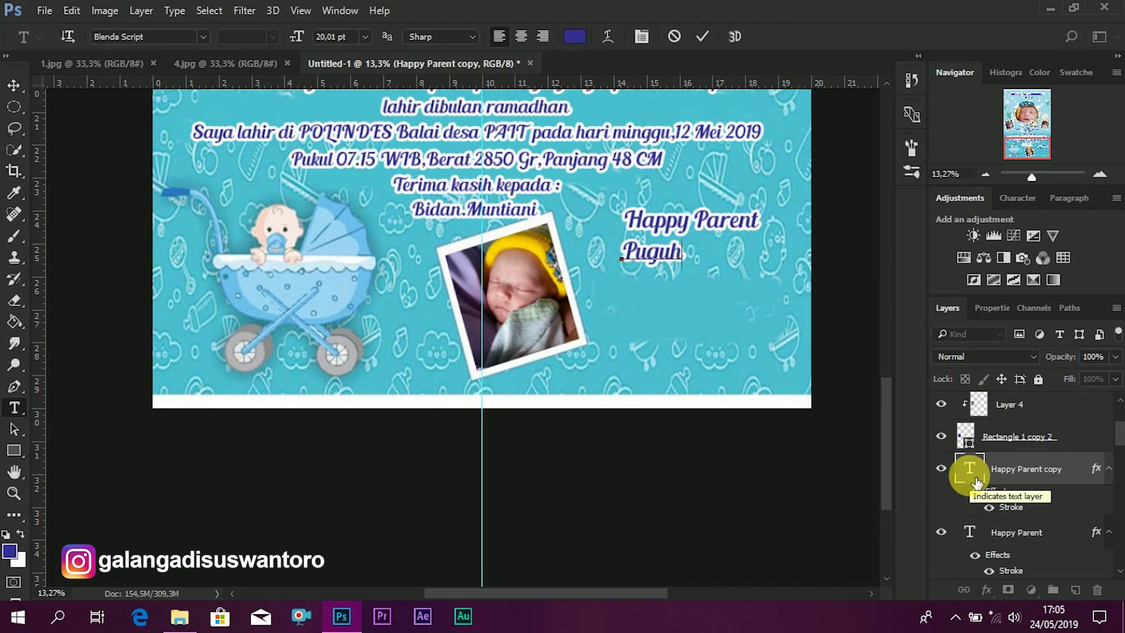
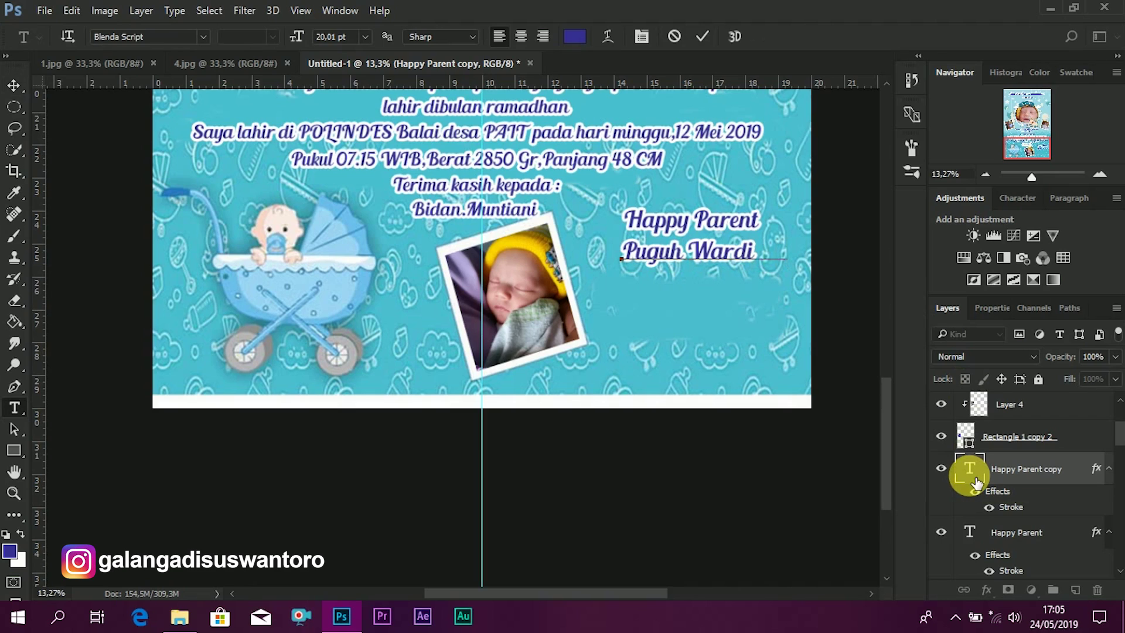
left_click(701, 36)
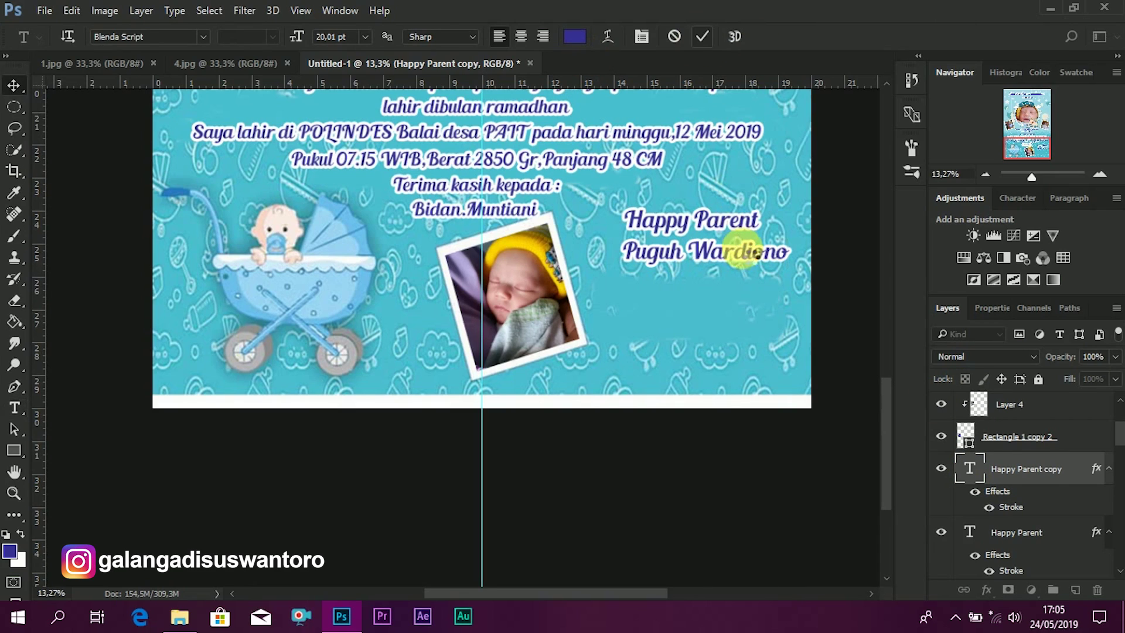
- Position the name line under 'Happy Parent' and dismiss the error message
key("v")
left_click_drag(758, 253, 746, 256)
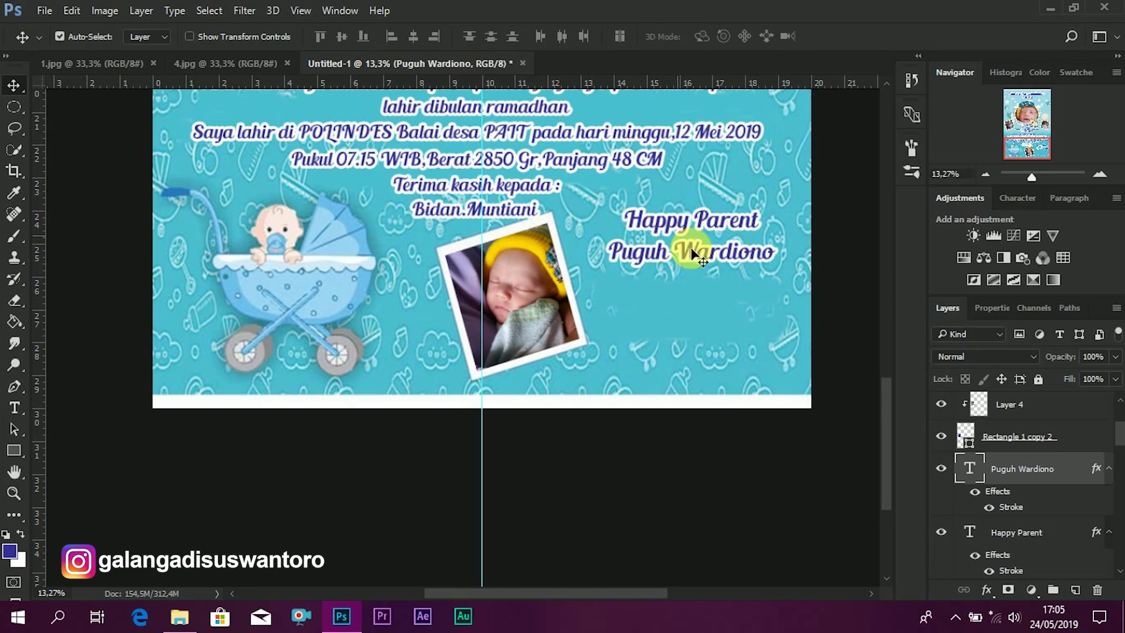
left_click_drag(699, 264, 733, 291)
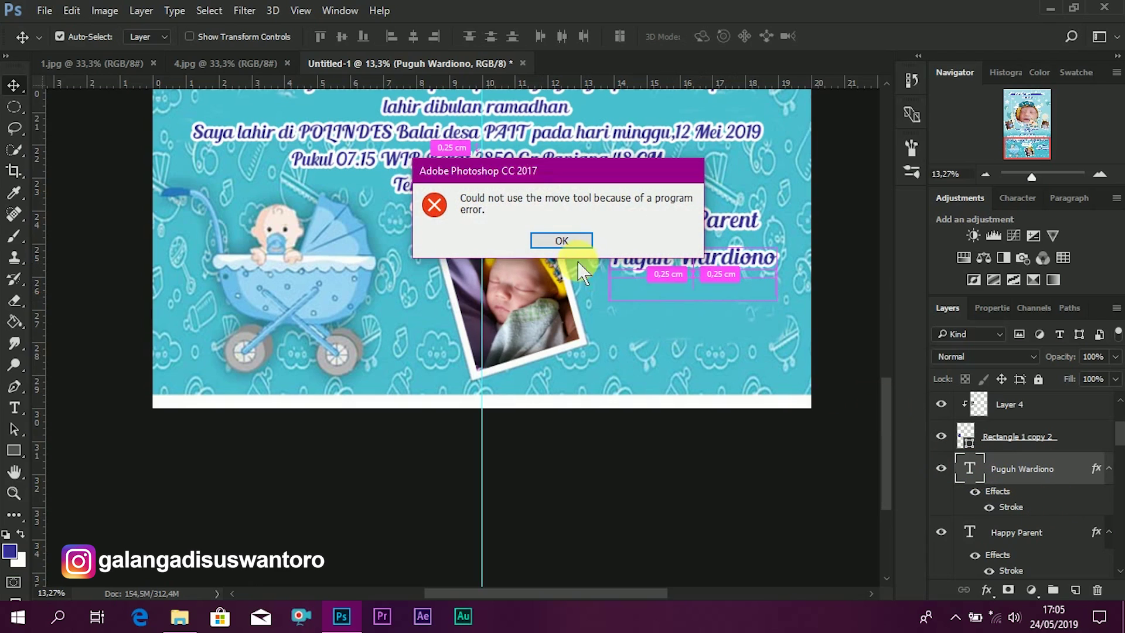
left_click(564, 244)
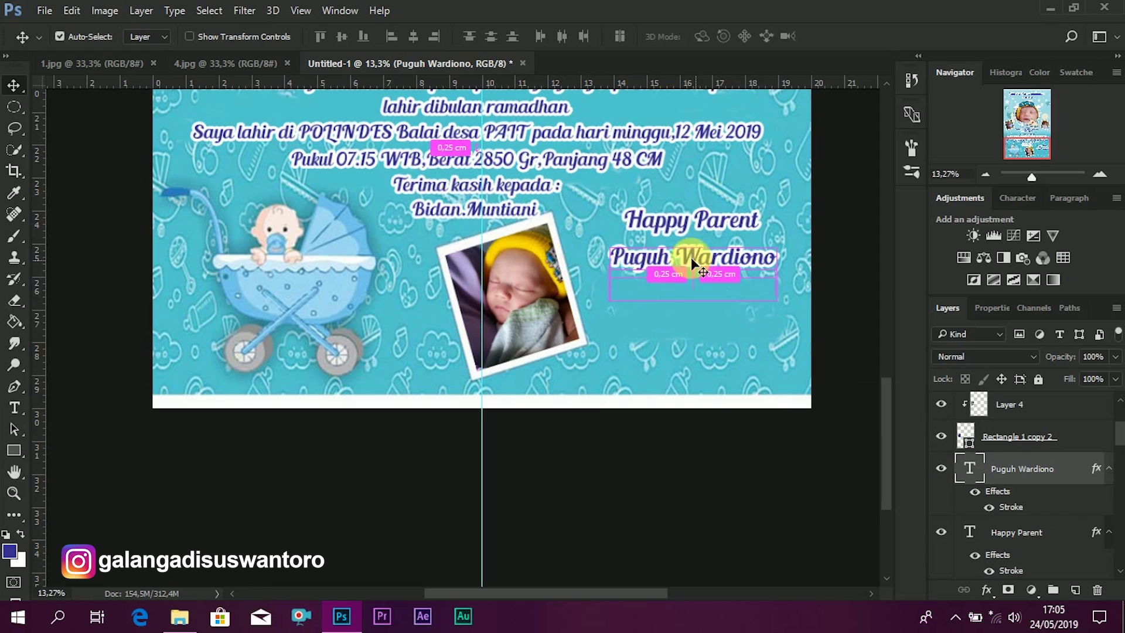
- Add an '&' line centred beneath the first parent's name
left_click_drag(750, 268, 754, 299)
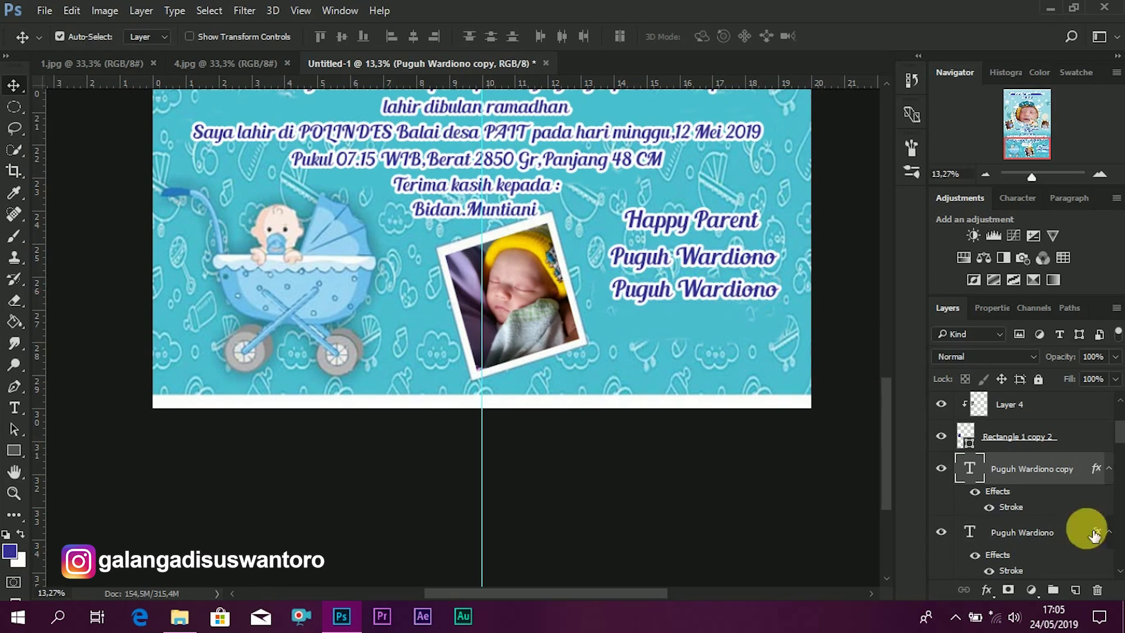
double_click(970, 469)
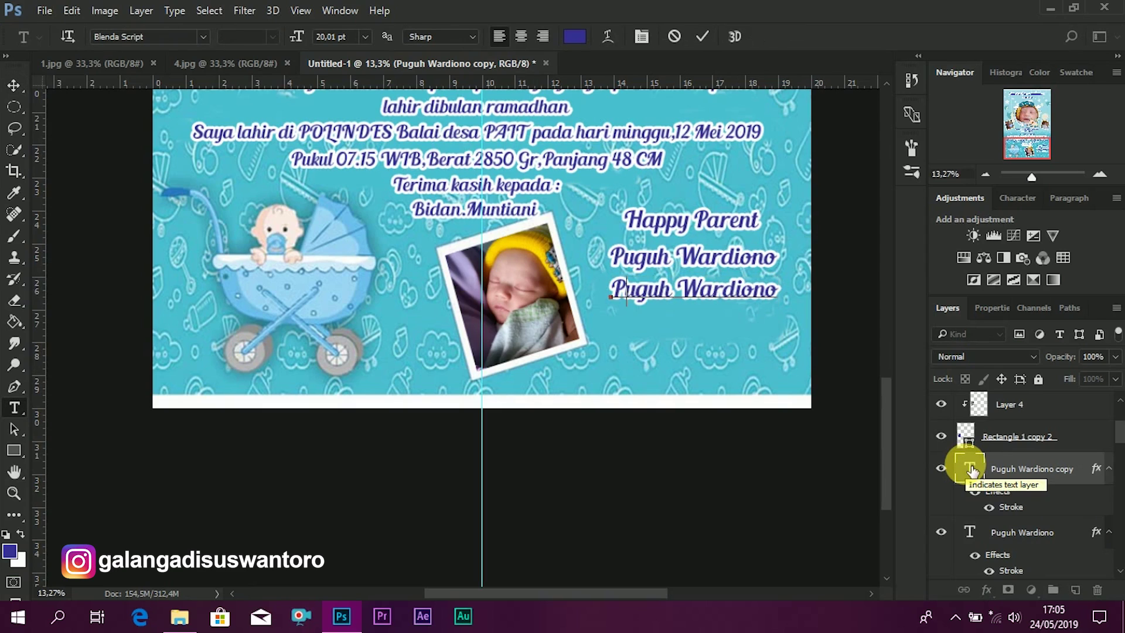
type("&")
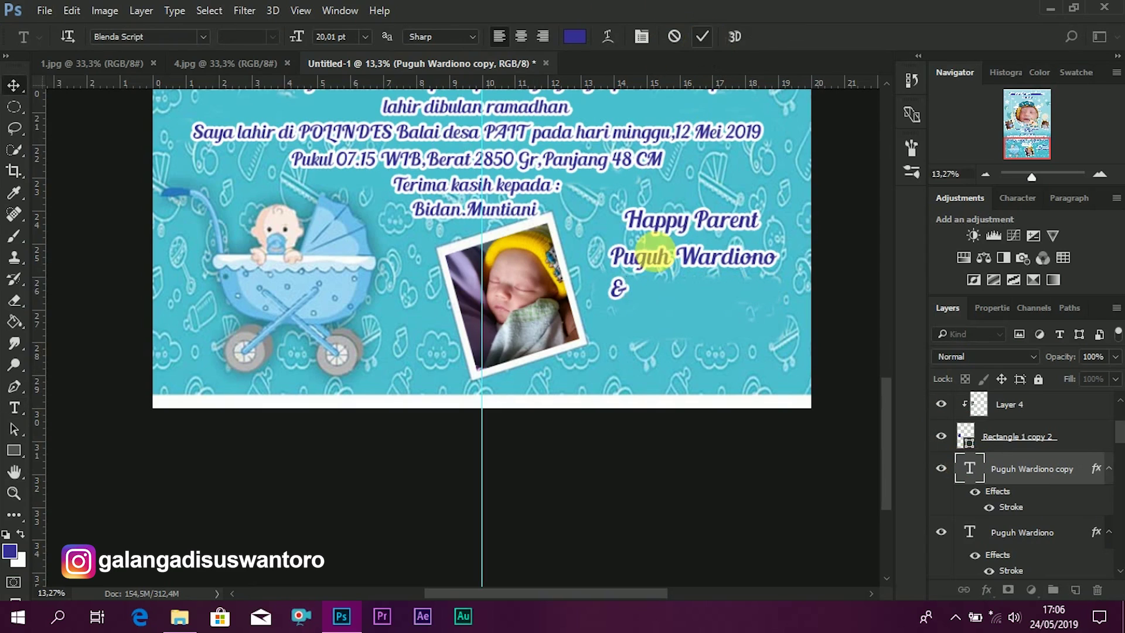
key("ctrl+Return")
key("v")
left_click_drag(624, 294, 700, 292)
- Add a line with the second parent's full name below the '&' and centre it
left_click_drag(739, 260, 754, 328)
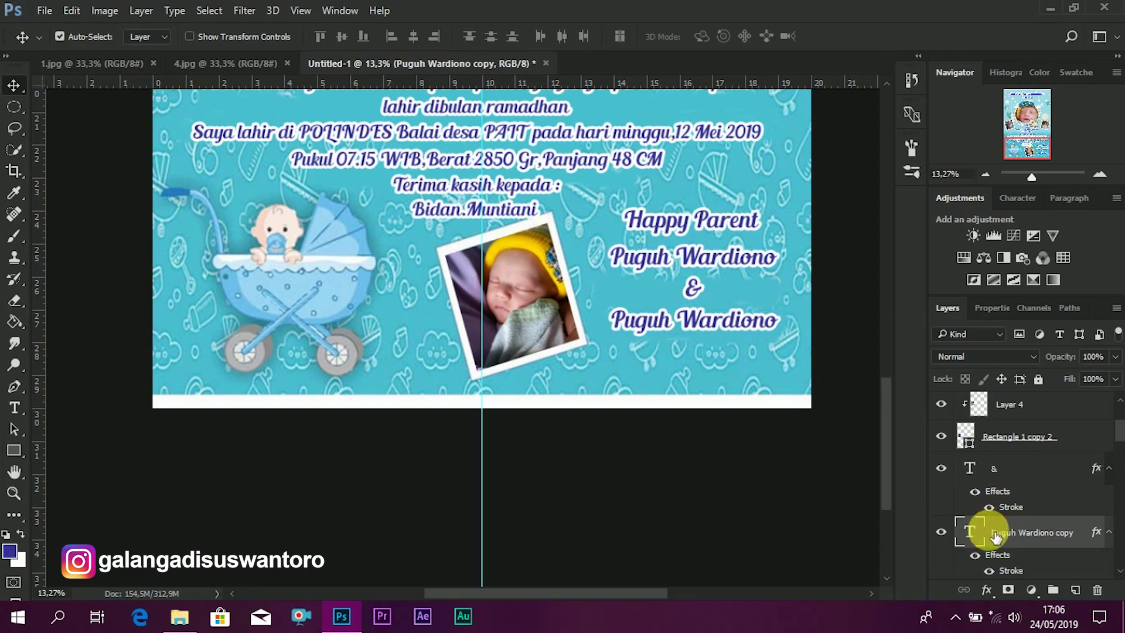
double_click(970, 532)
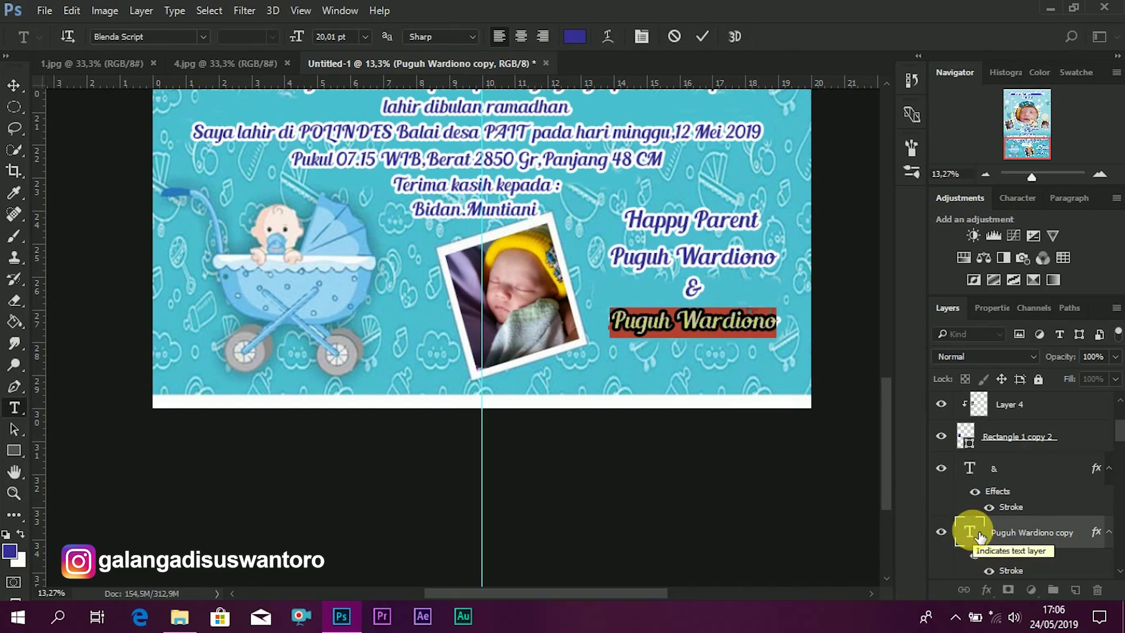
key("Left")
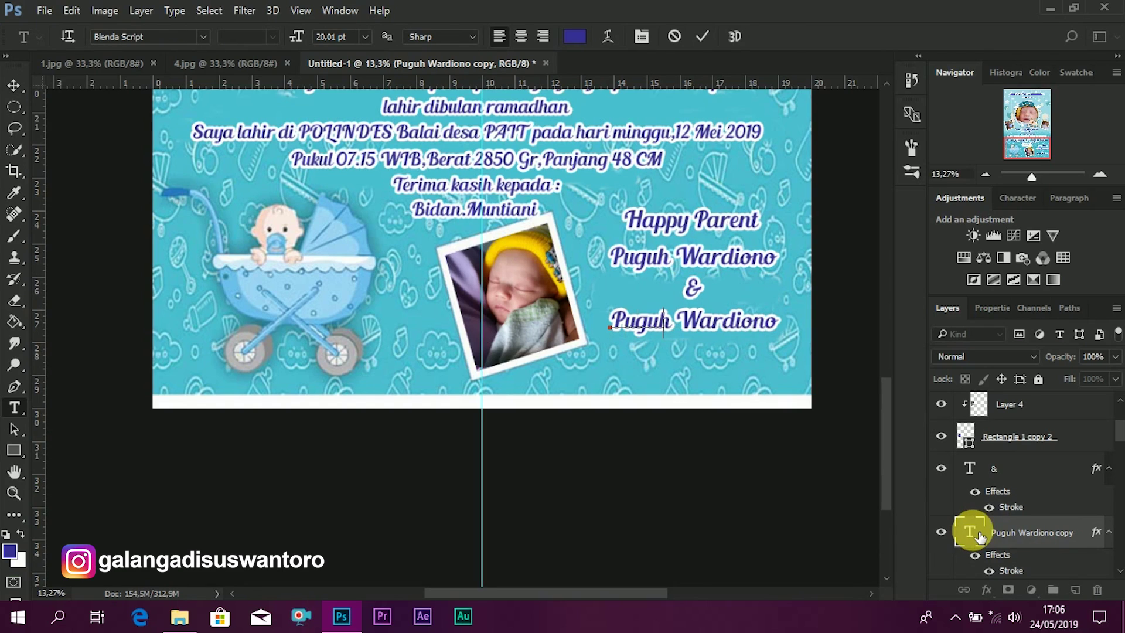
key("ctrl+a")
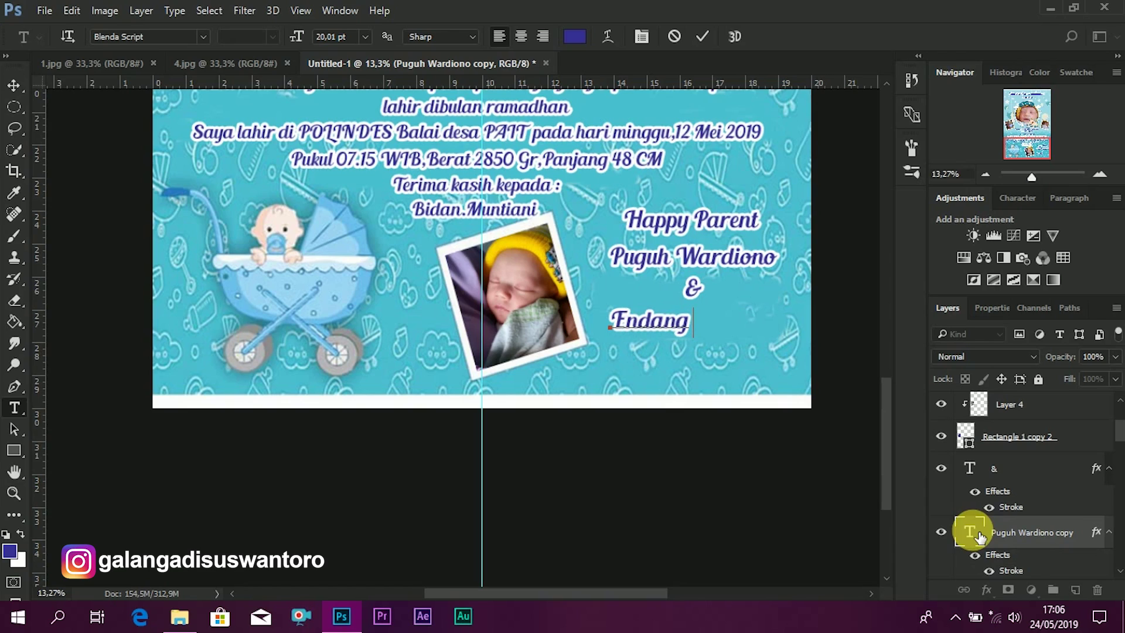
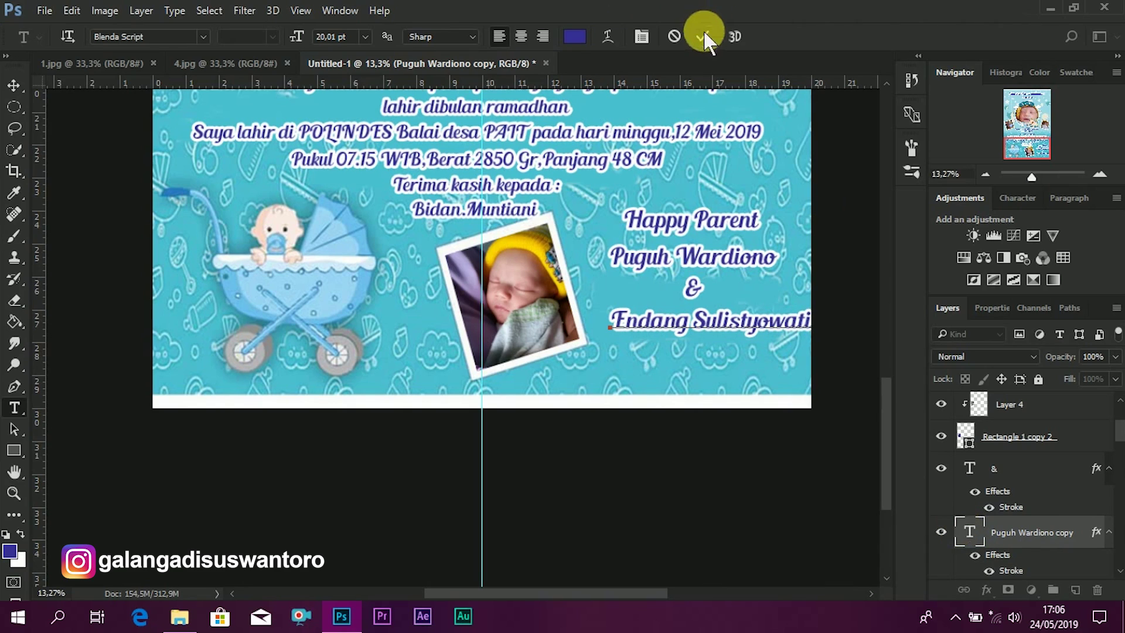
left_click(703, 36)
key("v")
left_click_drag(744, 326, 739, 329)
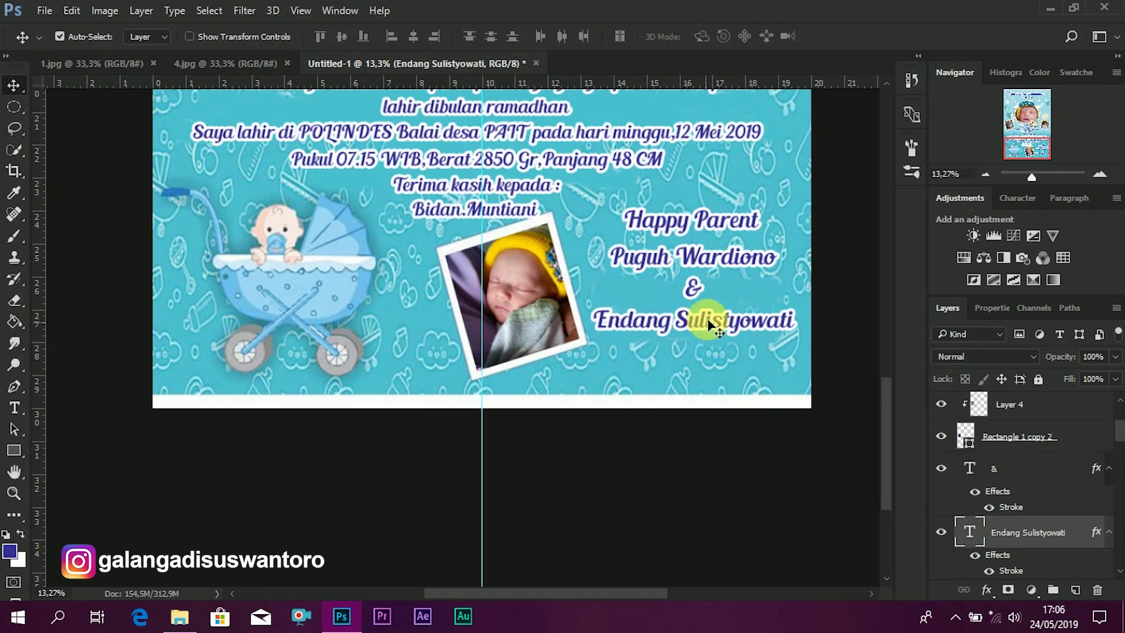
- Fine-tune the positions of the '&' and the second parent's name lines
scroll(739, 304, "down", 4)
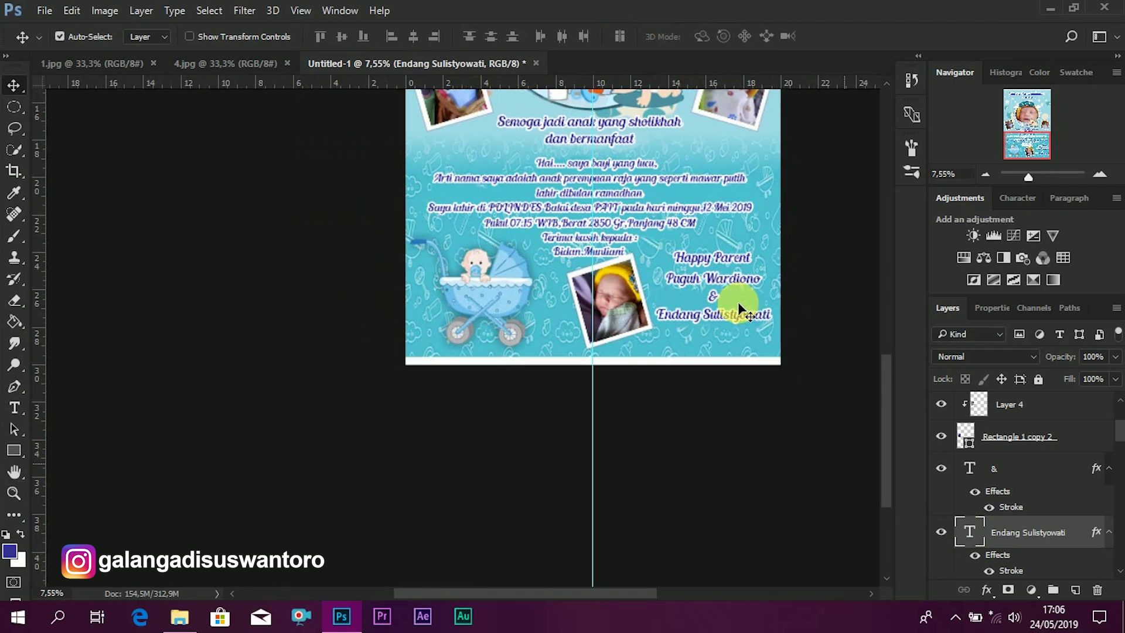
scroll(742, 320, "up", 2)
scroll(715, 292, "up", 2)
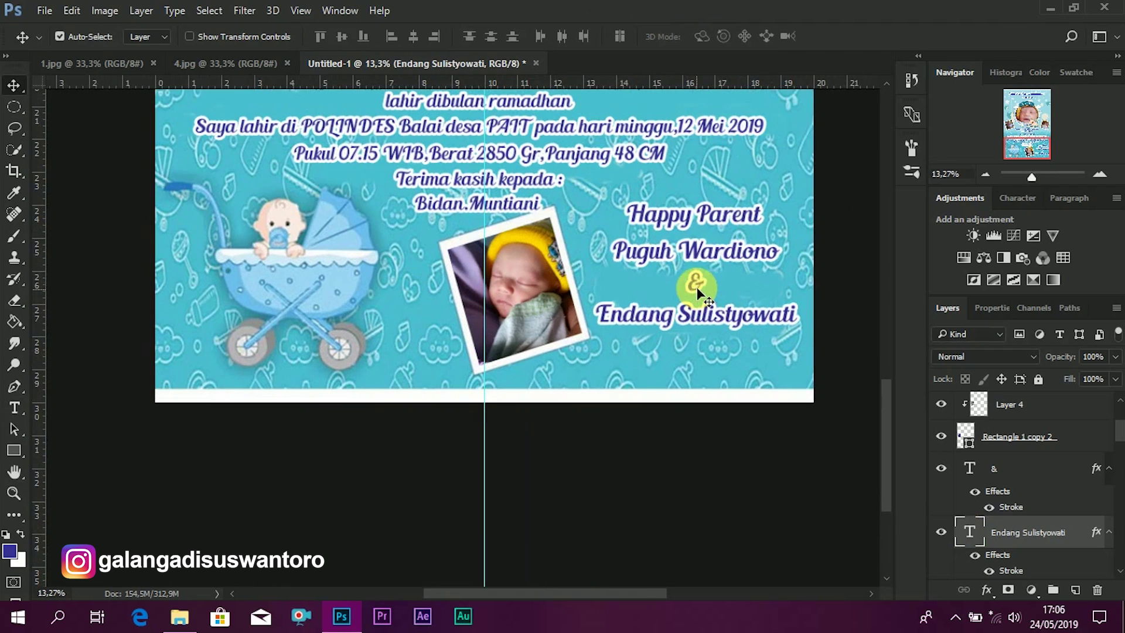
left_click(696, 277)
left_click_drag(695, 275, 724, 311)
left_click(722, 316)
key("shift+Down")
key("shift+Down")
key("shift+Down")
key("shift+Down")
key("shift+Down")
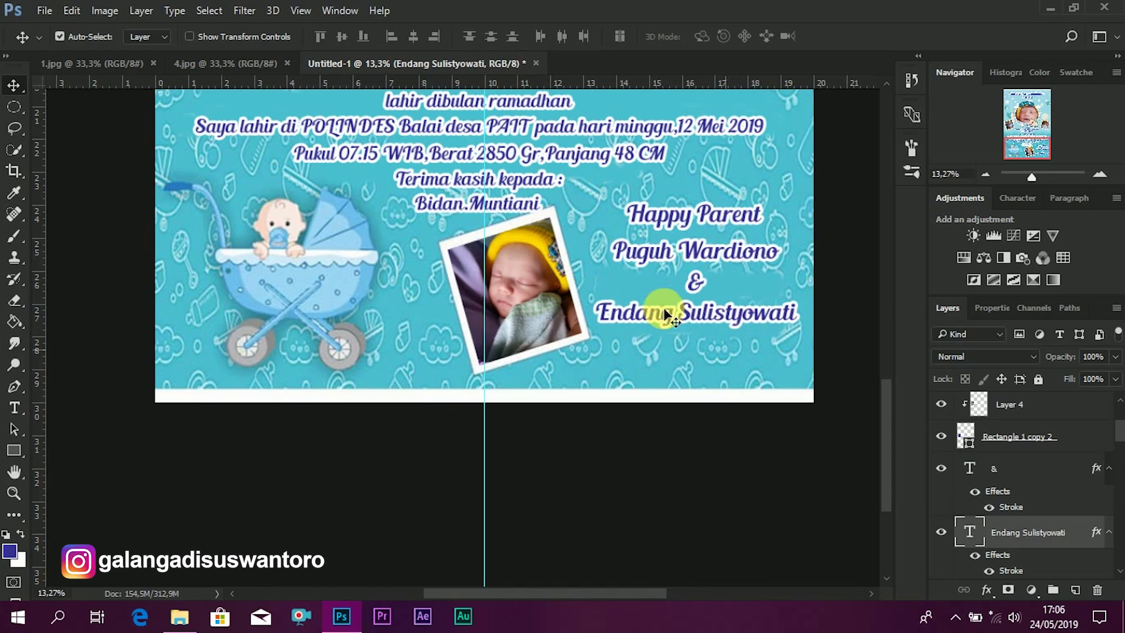
- Scroll the view down to bring the poster's bottom text block into view
scroll(592, 121, "down", 2)
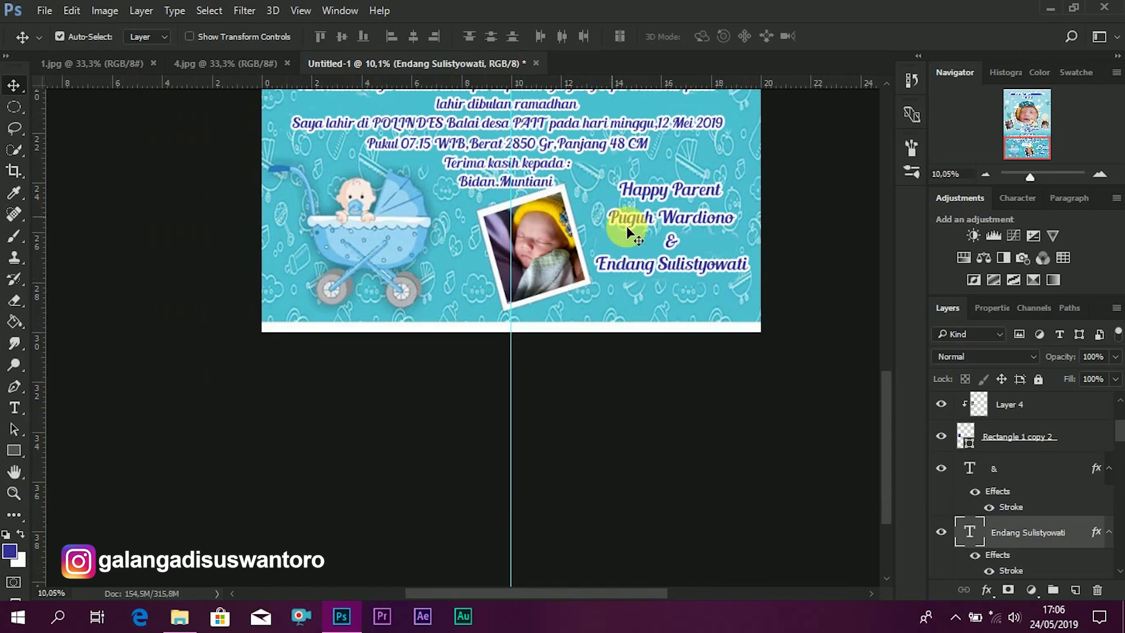
scroll(625, 230, "down", 3)
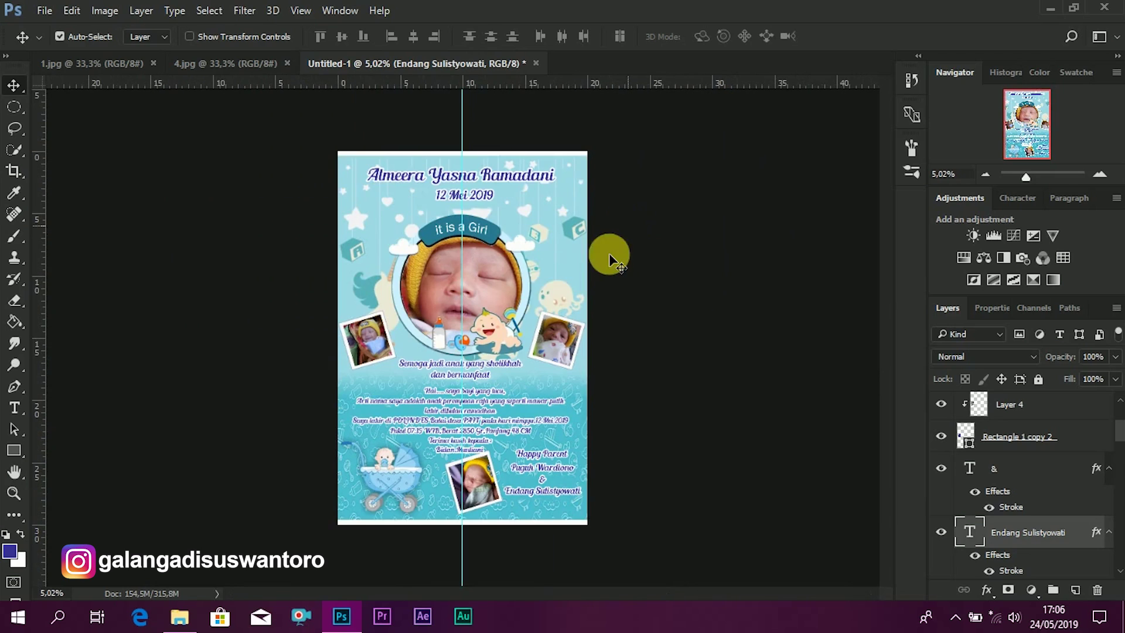
scroll(532, 298, "up", 1)
scroll(588, 557, "up", 1)
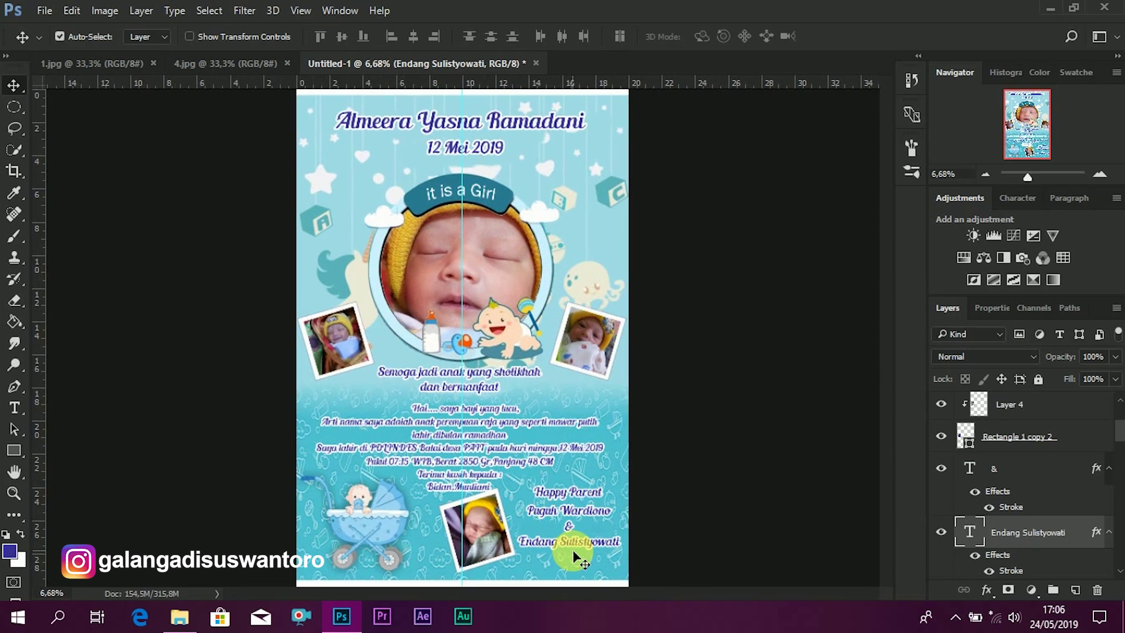
scroll(591, 560, "up", 1)
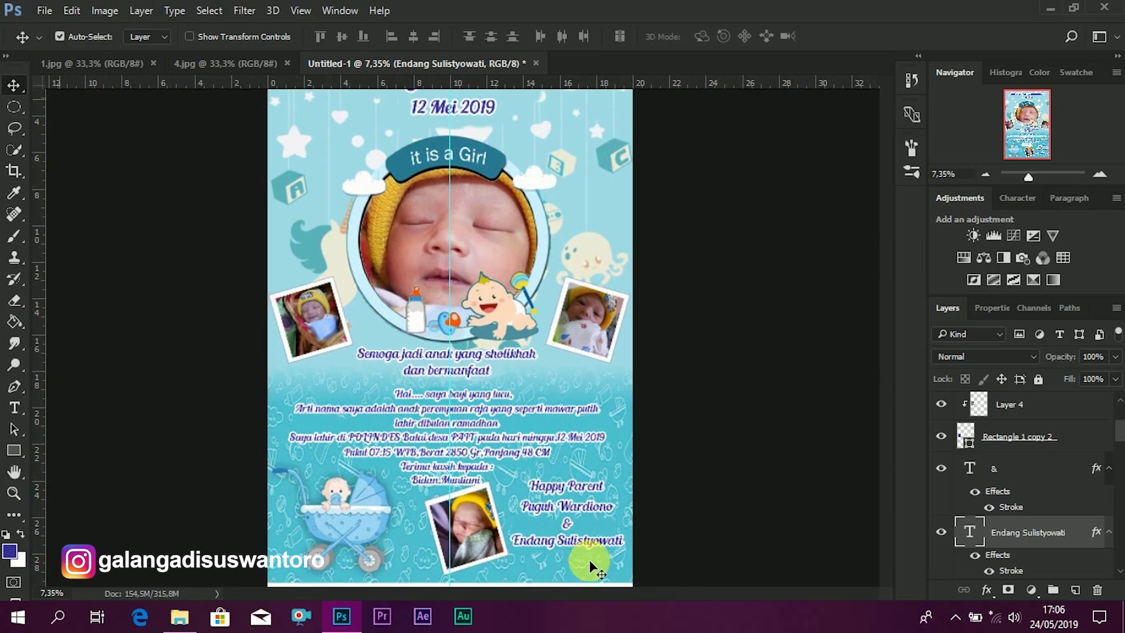
scroll(548, 495, "down", 2)
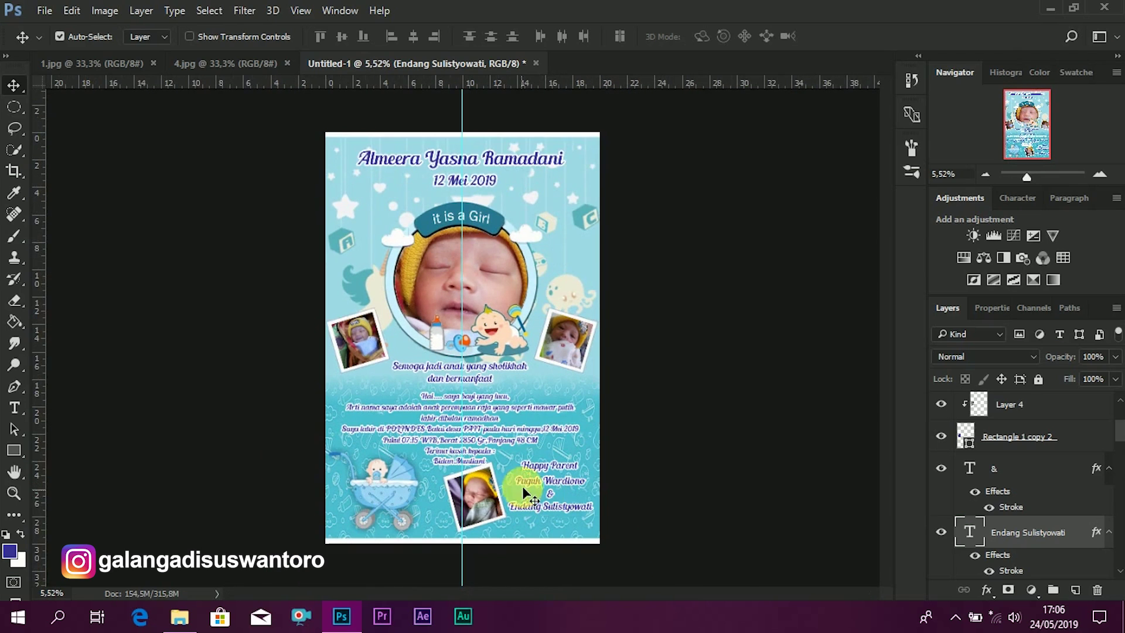
scroll(559, 530, "up", 2)
scroll(550, 536, "up", 4)
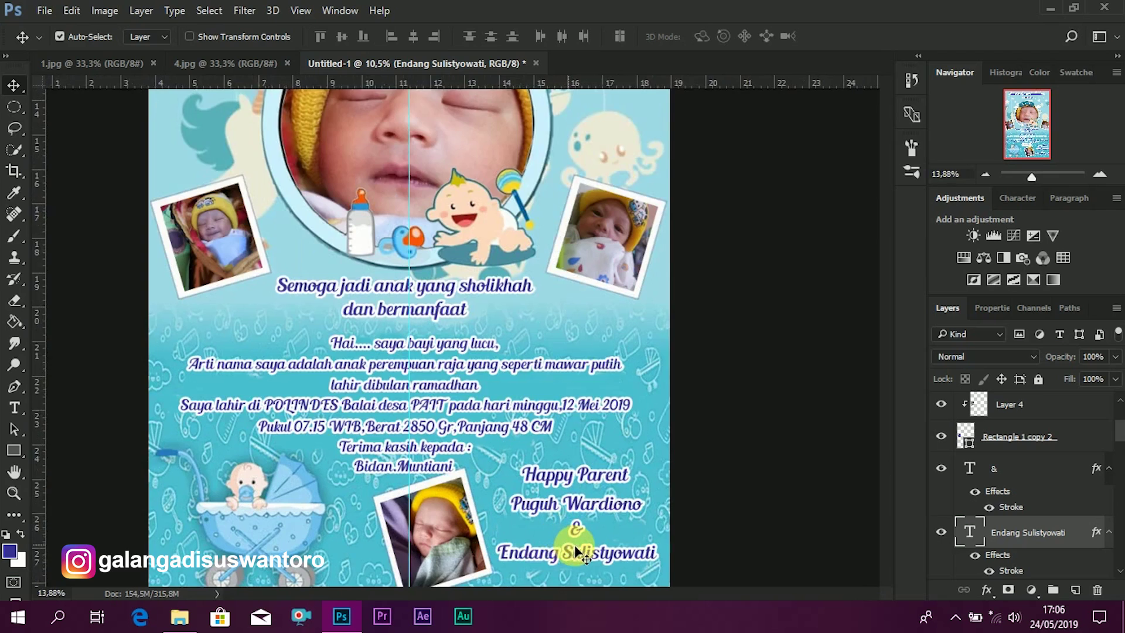
scroll(858, 430, "up", 3)
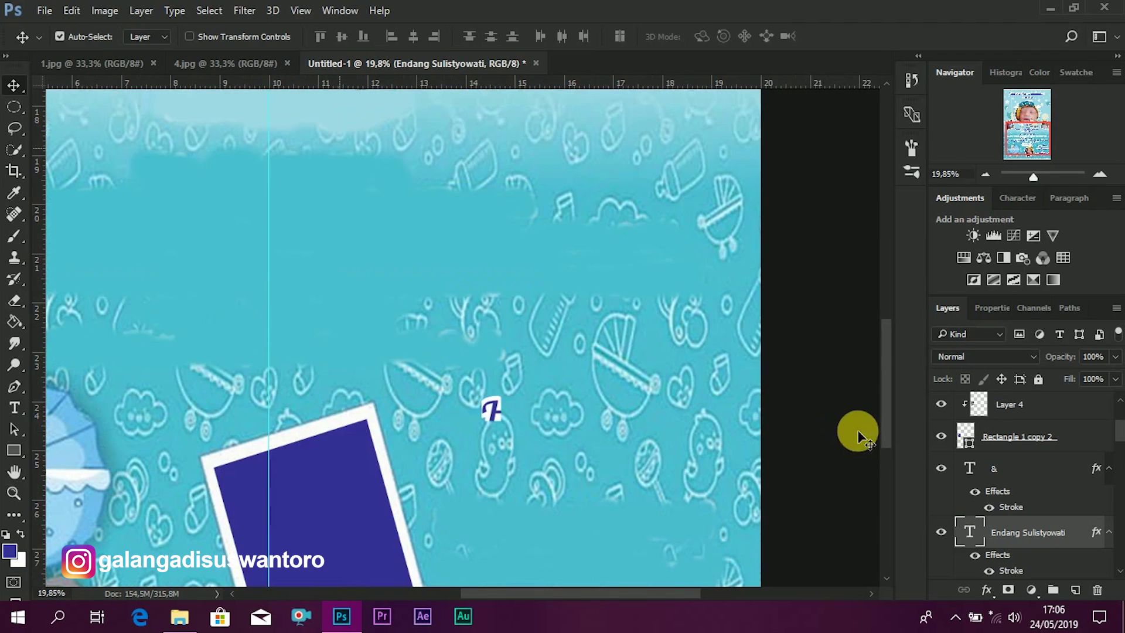
scroll(865, 437, "down", 2)
left_click_drag(885, 421, 884, 447)
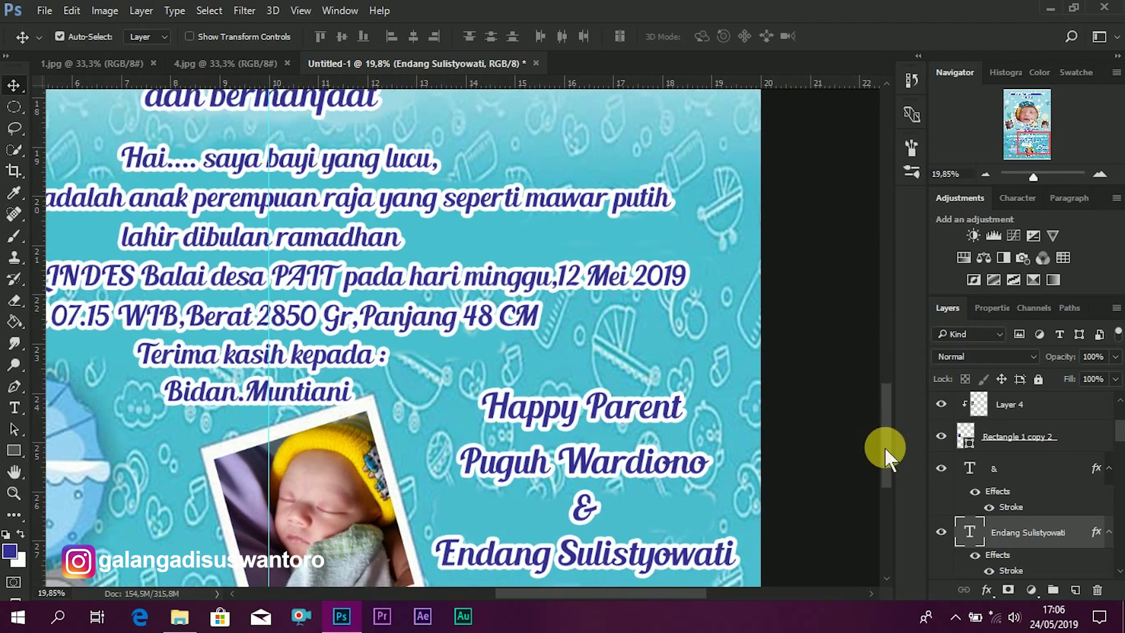
- Reduce the font size of the '&' text layer
left_click(585, 400)
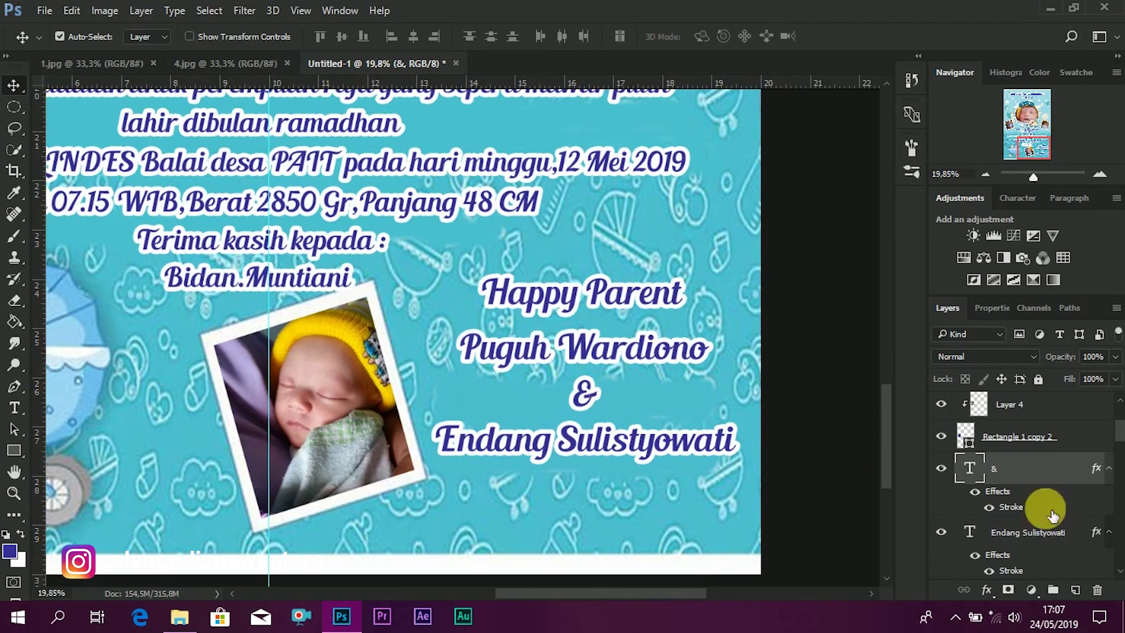
double_click(970, 469)
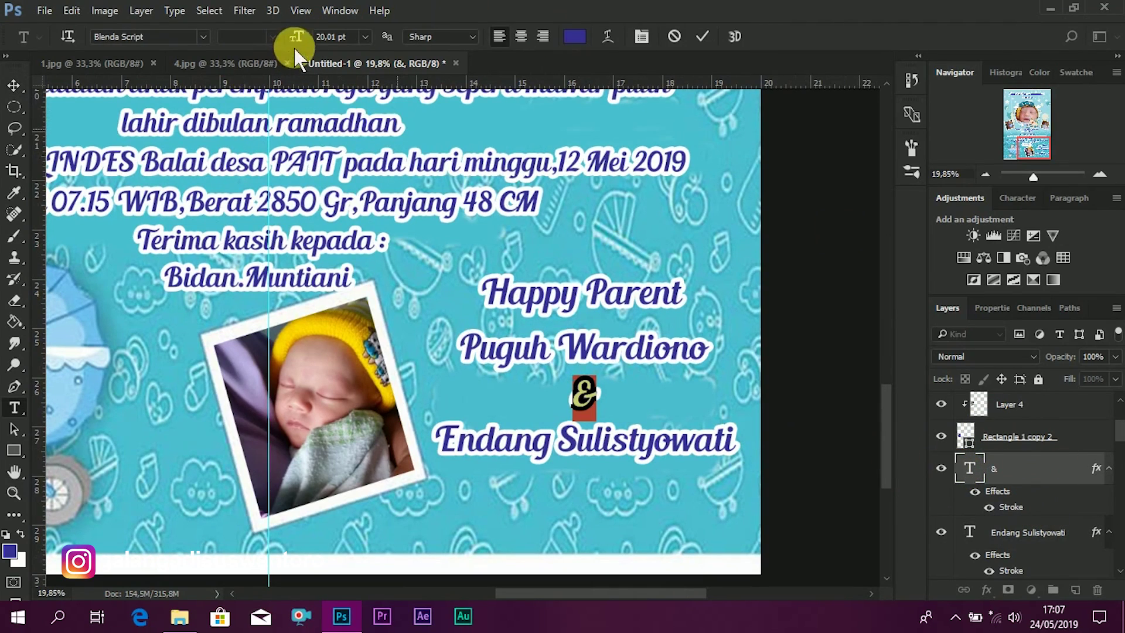
mouse_move(295, 34)
left_mouse_down()
mouse_move(271, 39)
mouse_move(297, 35)
left_mouse_up()
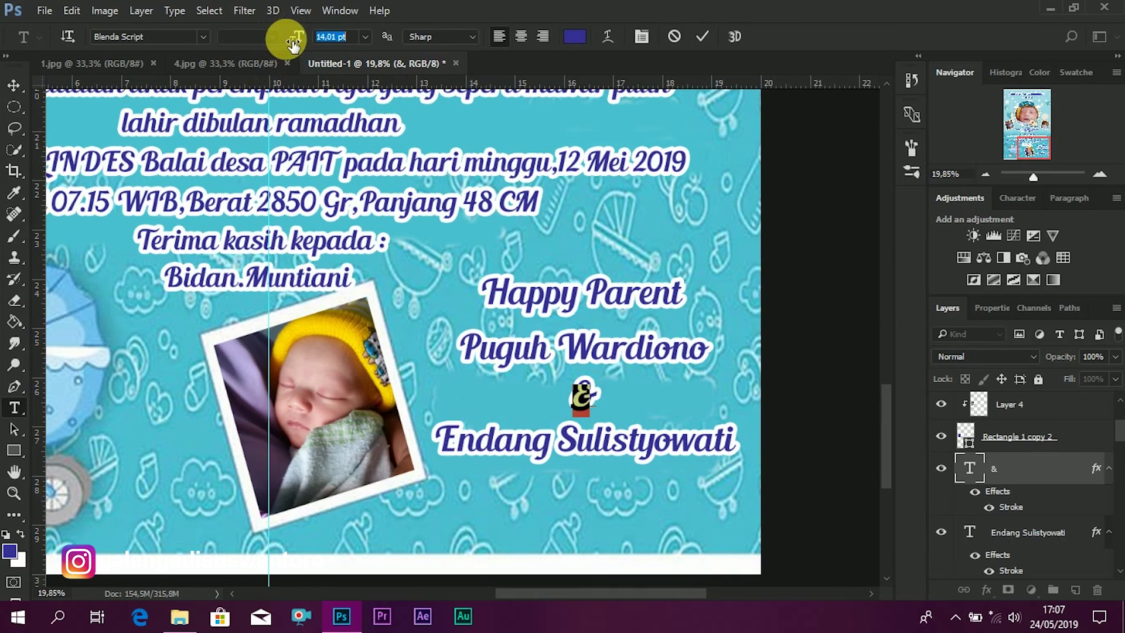
left_click(13, 86)
- Center the '&' between the parents' names and align the lower name beneath it
left_click_drag(582, 417, 579, 389)
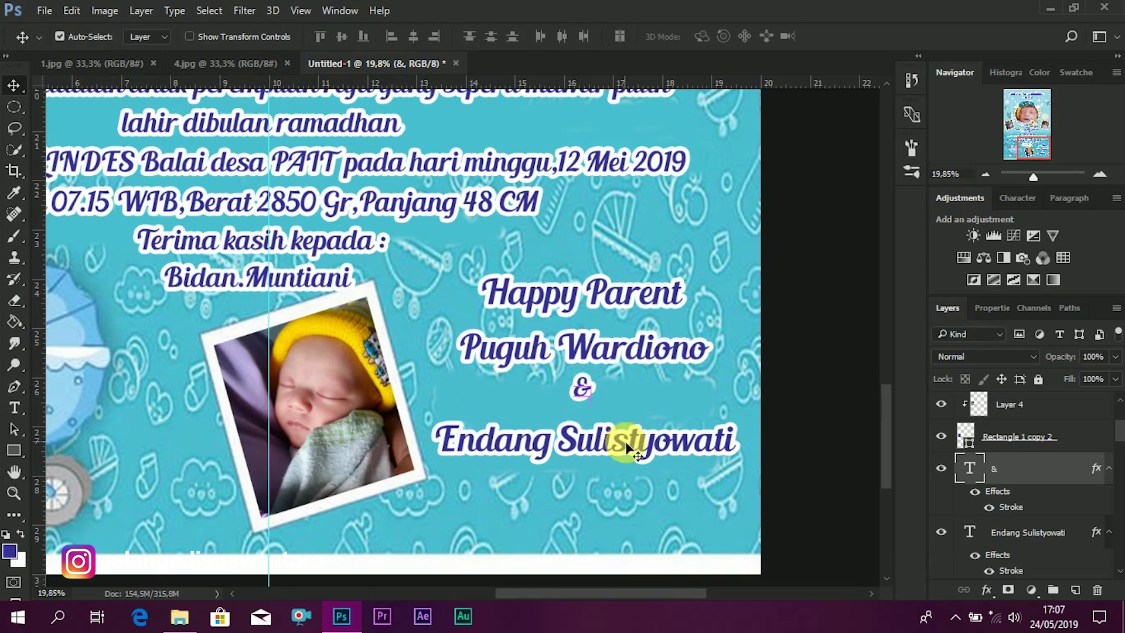
left_click(625, 427)
left_click_drag(626, 426, 634, 435)
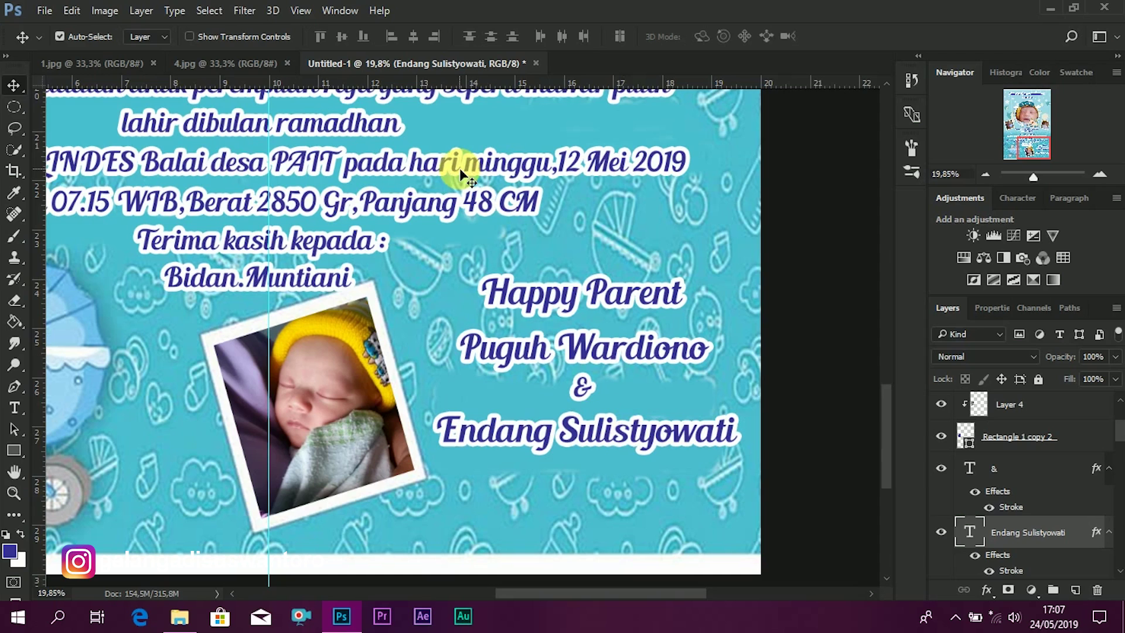
- Zoom out to fit the whole poster in view, then bring up the File menu
scroll(645, 326, "down", 2)
scroll(652, 336, "down", 1)
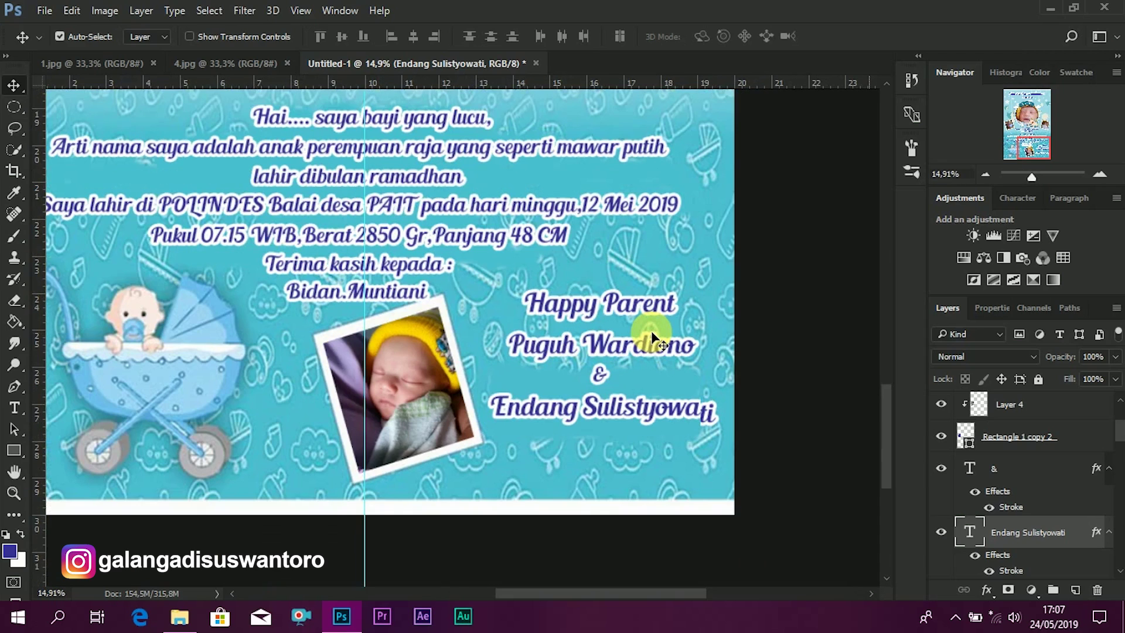
scroll(653, 335, "down", 1)
scroll(651, 333, "down", 3)
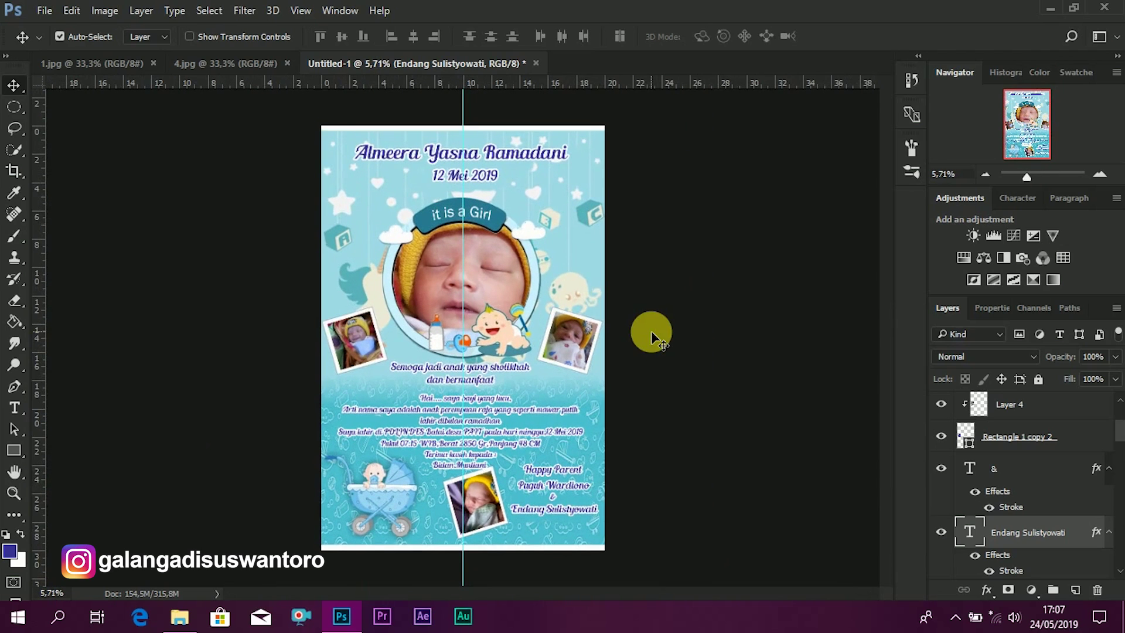
left_click(46, 11)
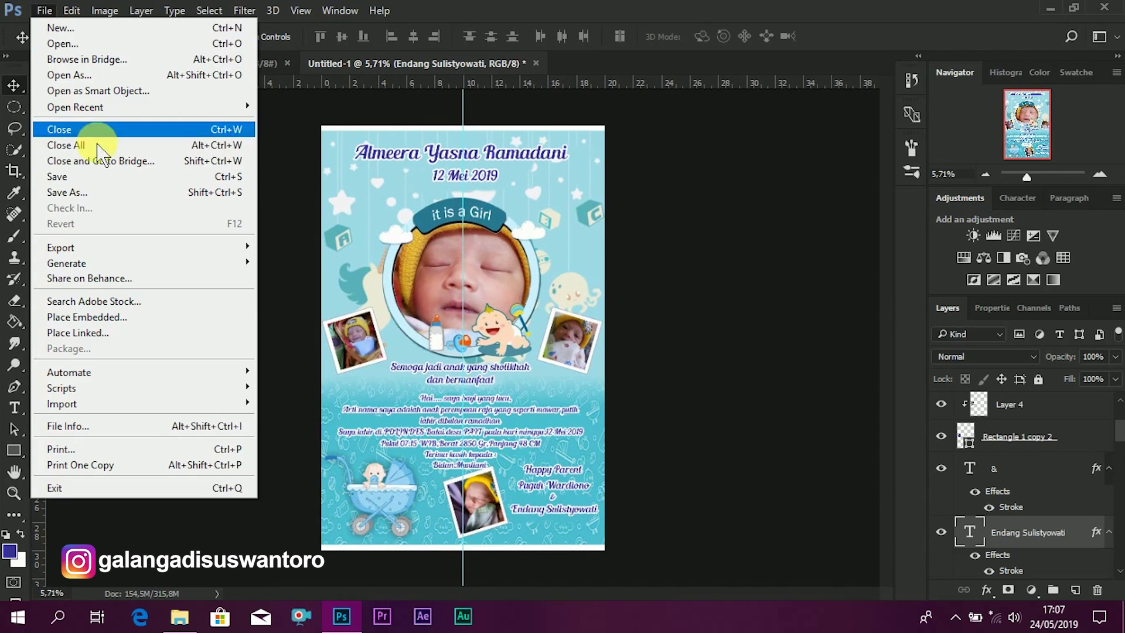
- Start Save As and navigate into the bahan folder
left_click(94, 191)
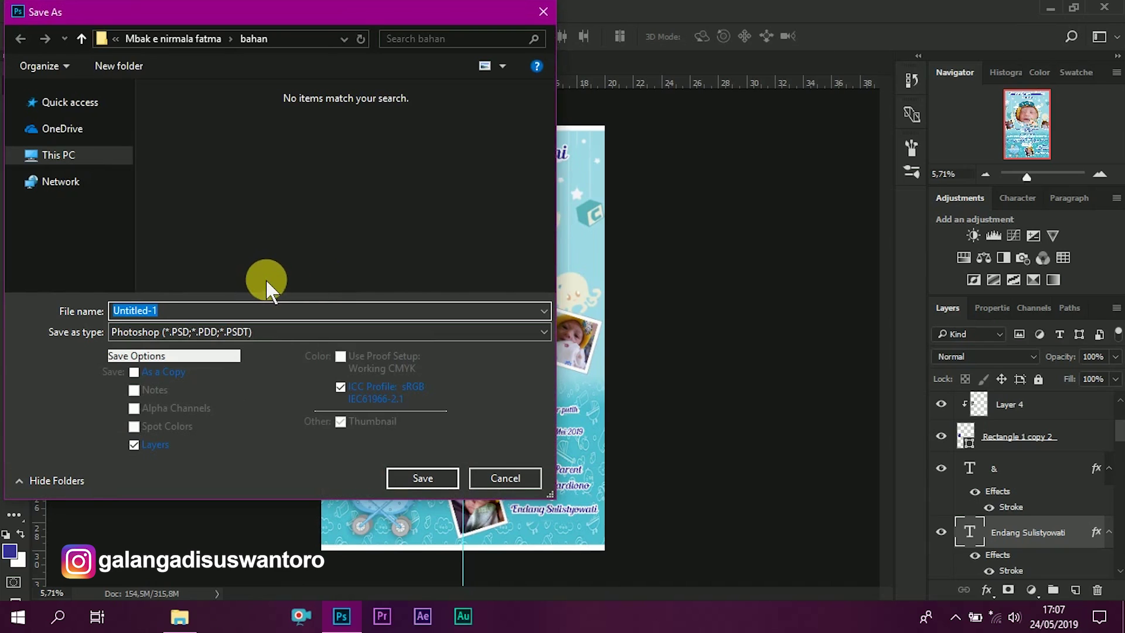
left_click(85, 39)
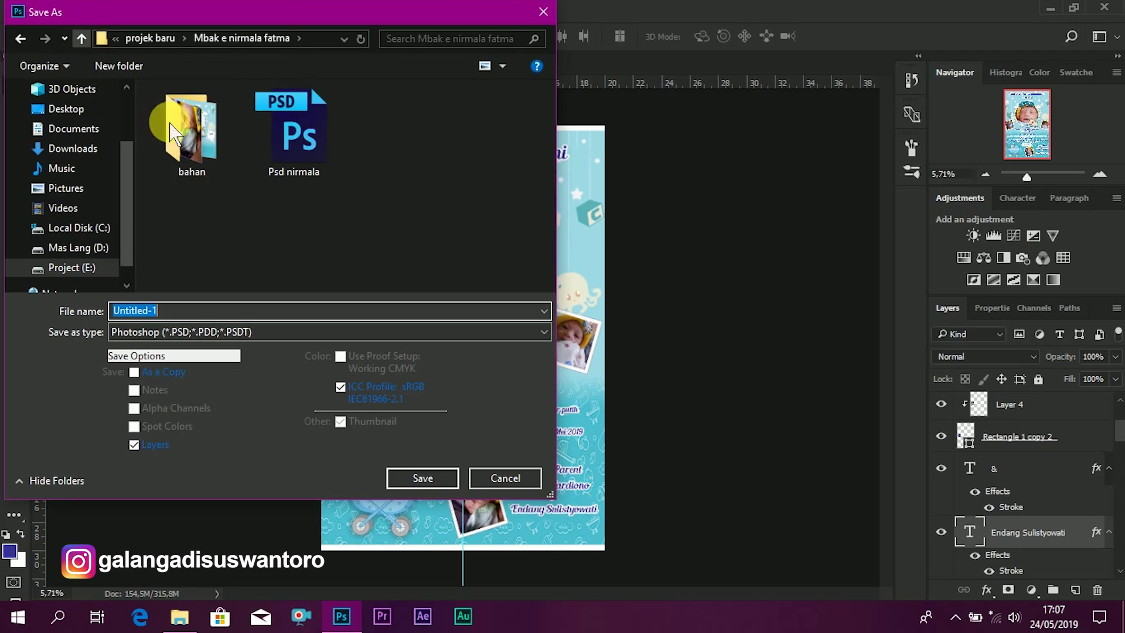
left_click(189, 121)
double_click(189, 120)
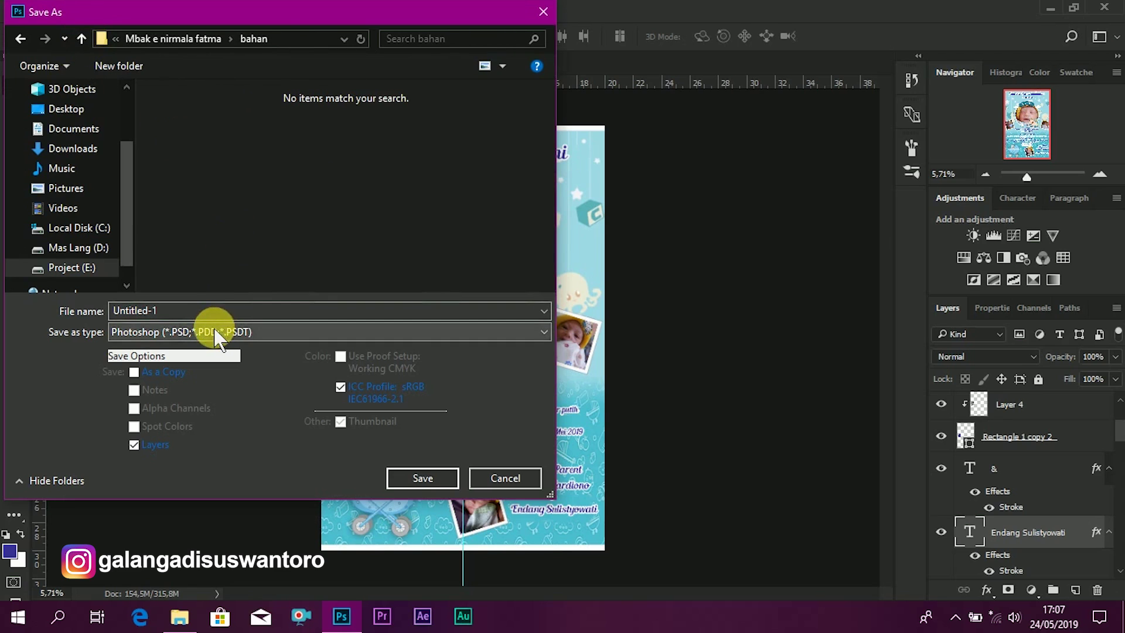
- Save the poster as a JPEG file named 'mb'
left_click(283, 329)
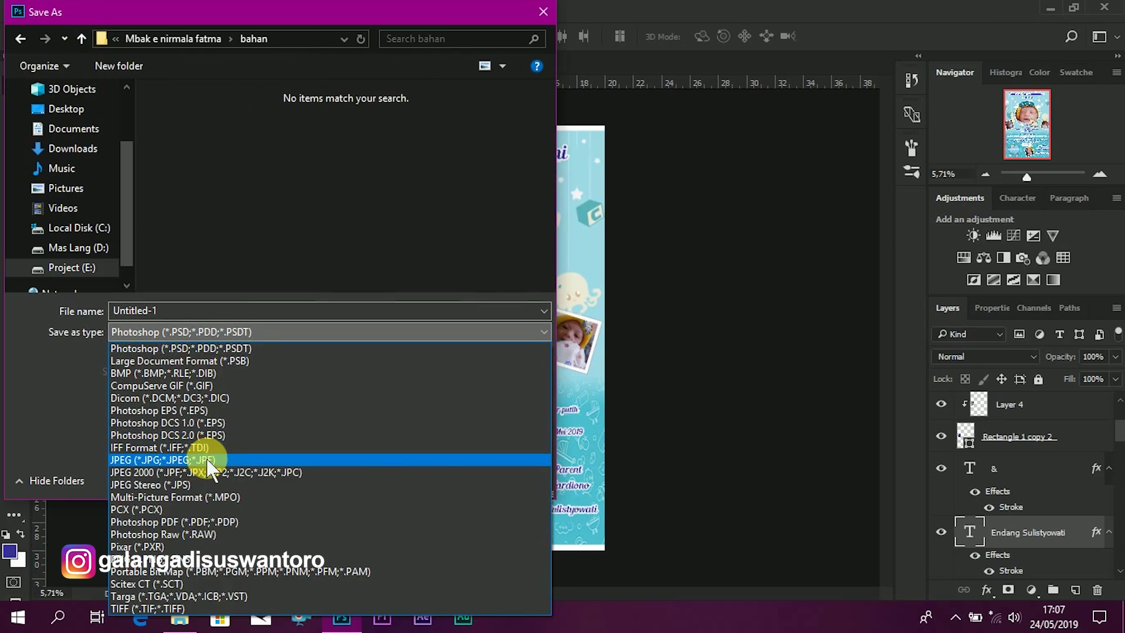
left_click(206, 460)
double_click(184, 316)
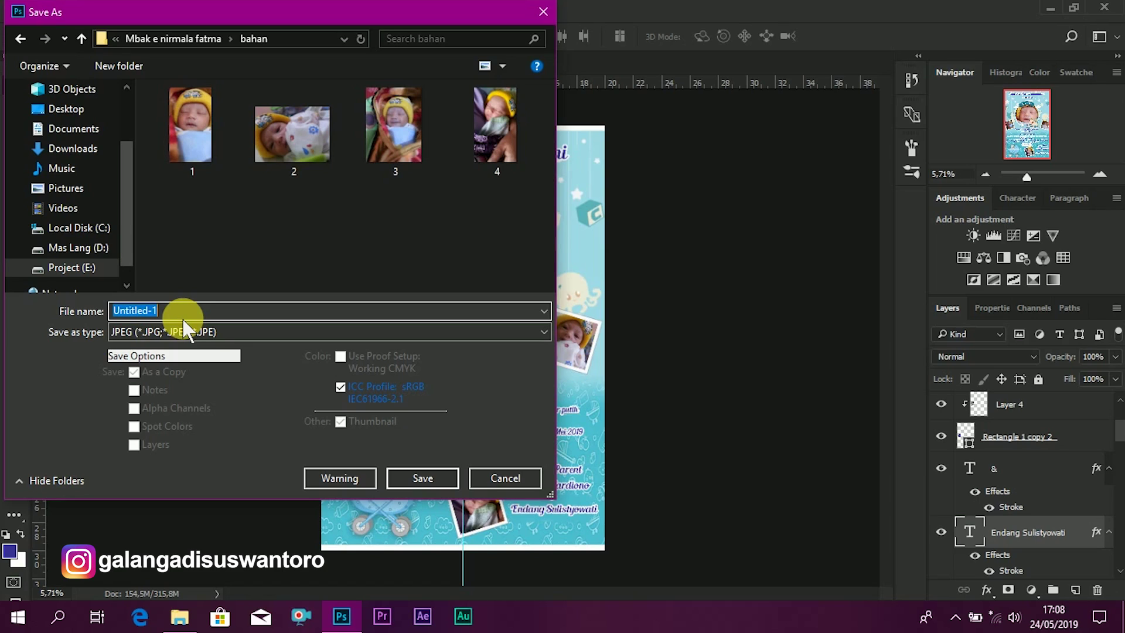
type("mbak e nirmala jadi")
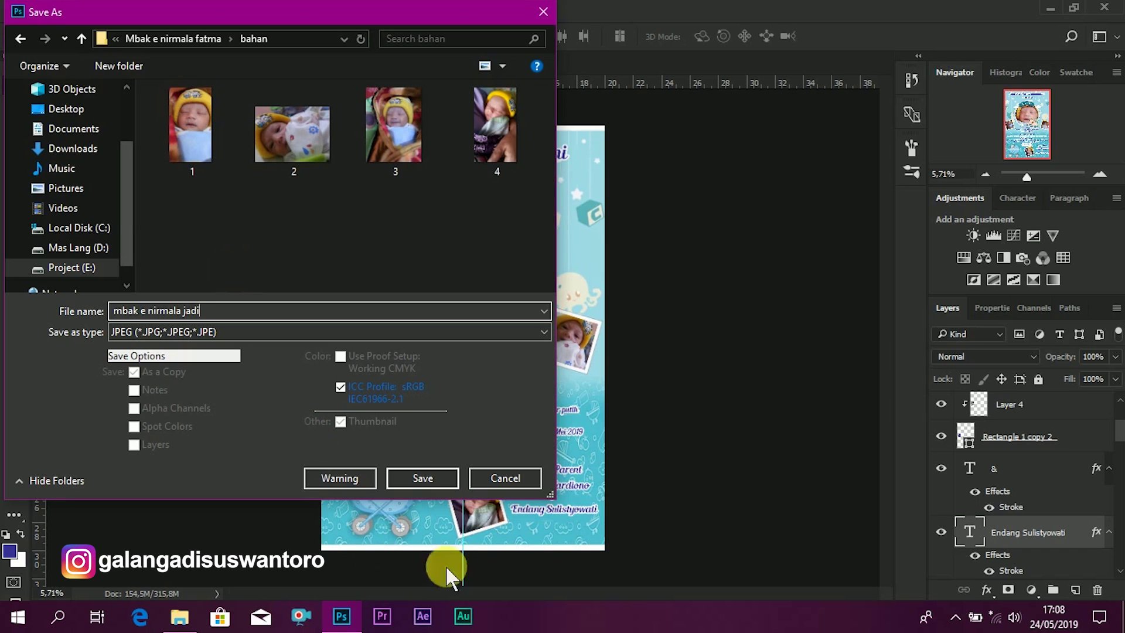
left_click(423, 477)
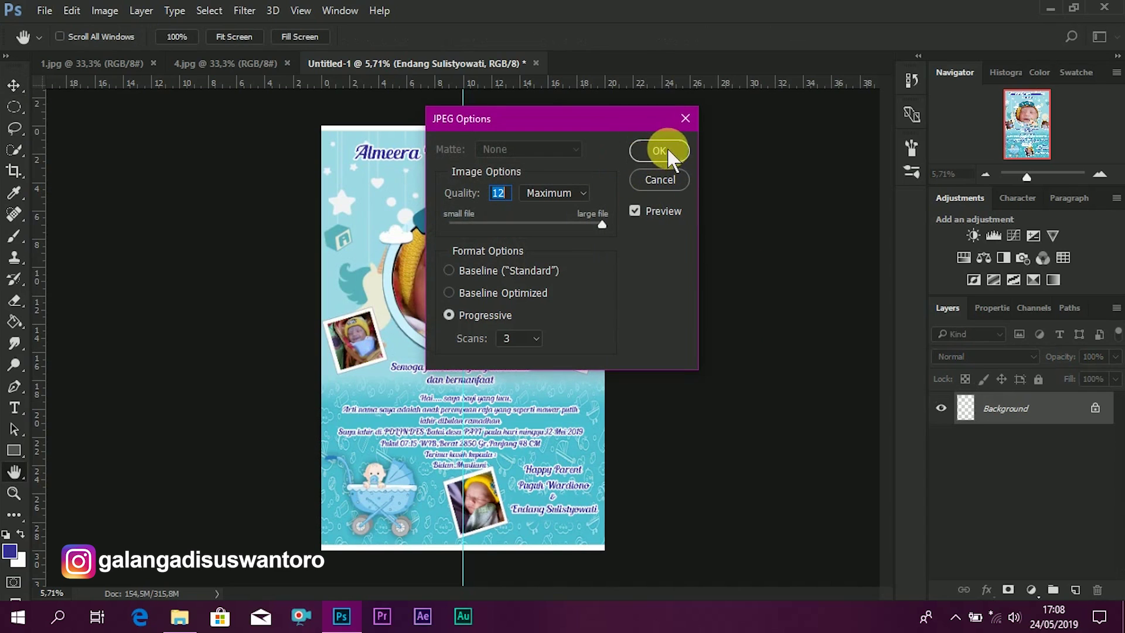
- Accept the JPEG Options at Quality 12 (Maximum), progressive, to finish saving
left_click(668, 151)
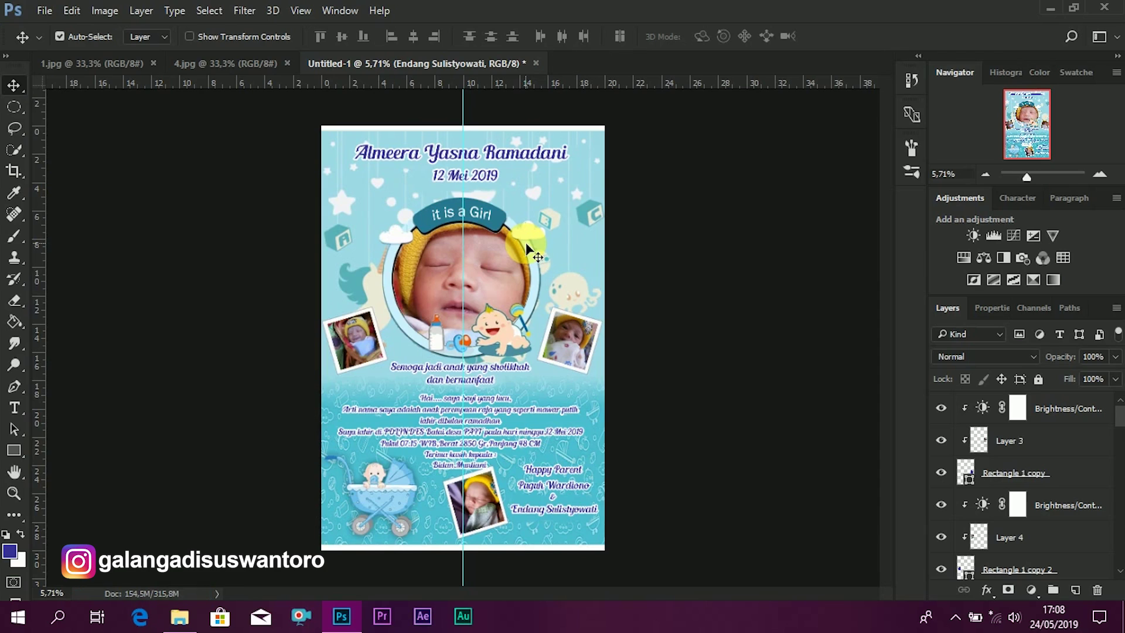
- In File Explorer's bahan folder, open the new 11,7 MB poster JPEG
left_click(181, 623)
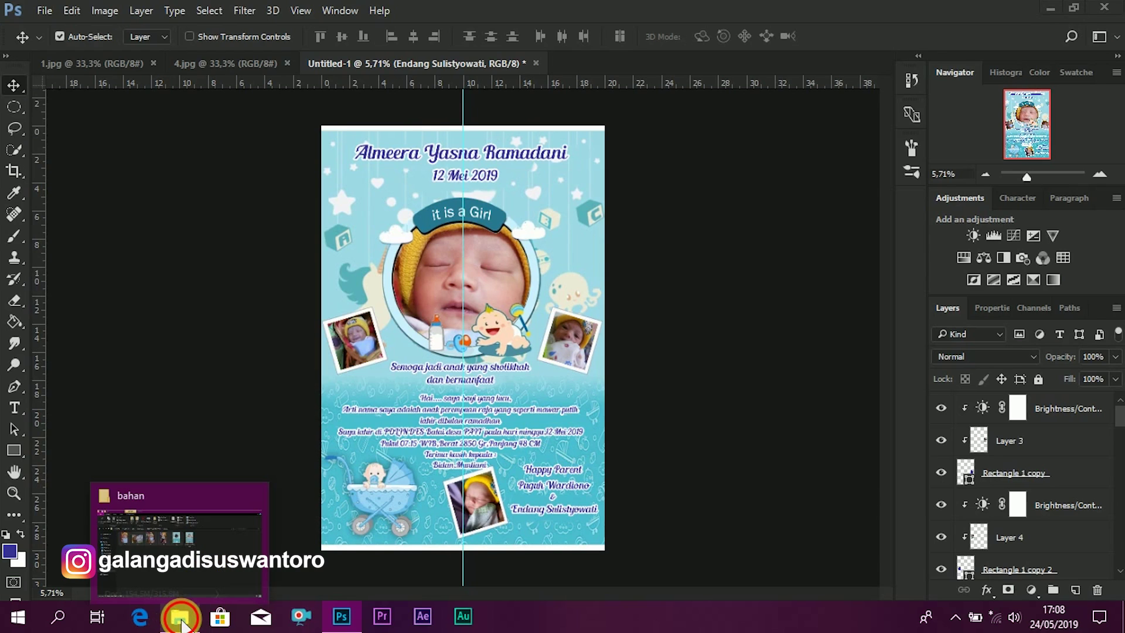
left_click(181, 619)
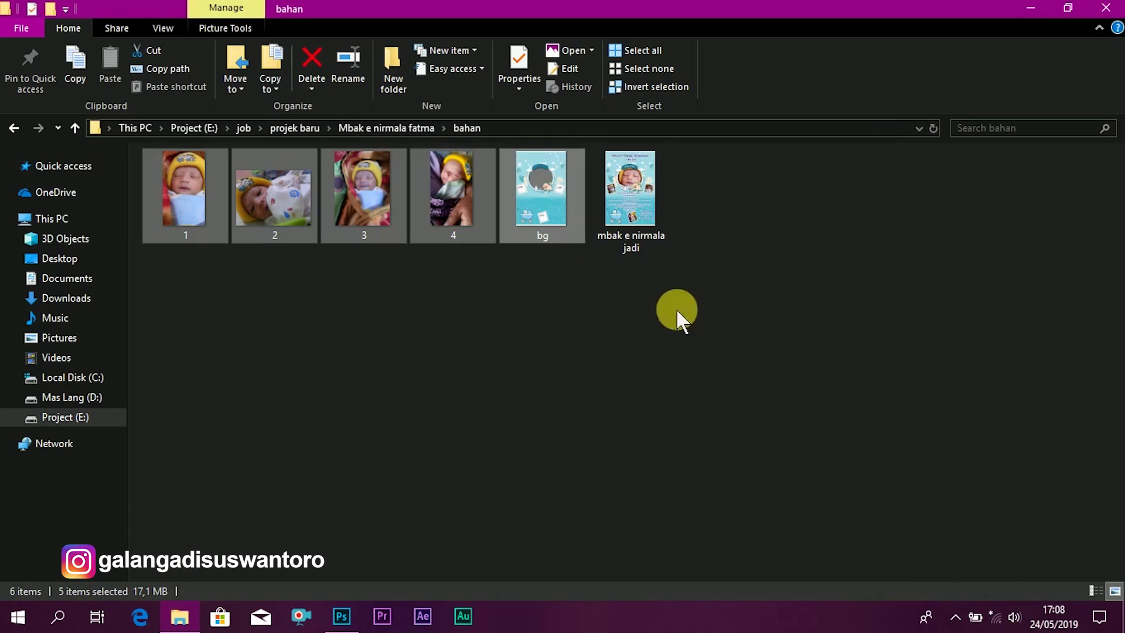
left_click(591, 265)
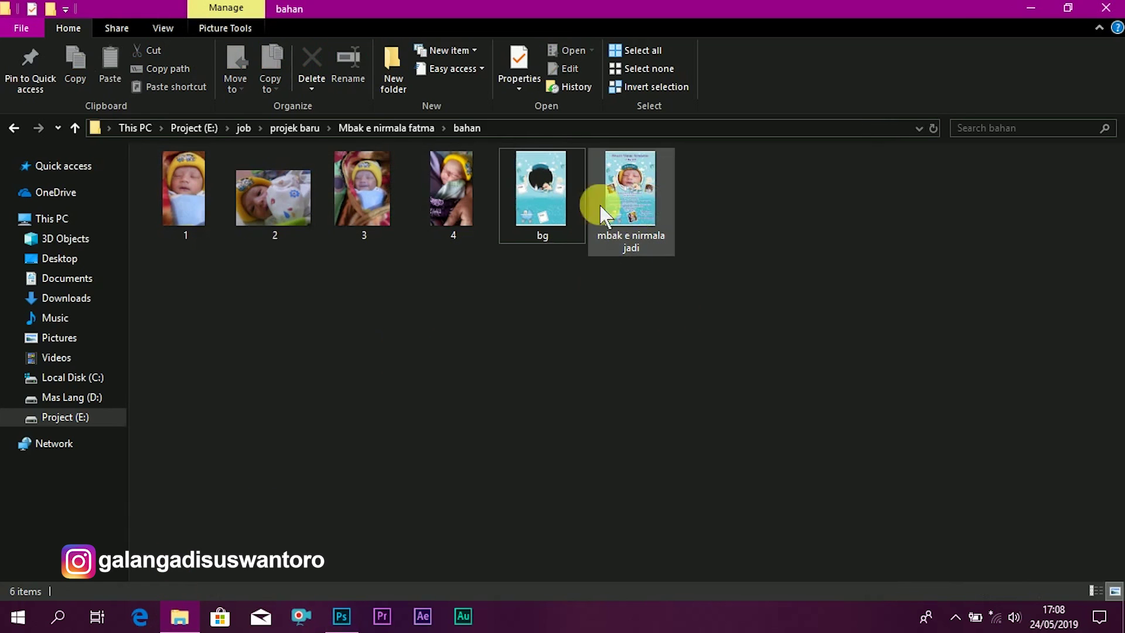
left_click(632, 202)
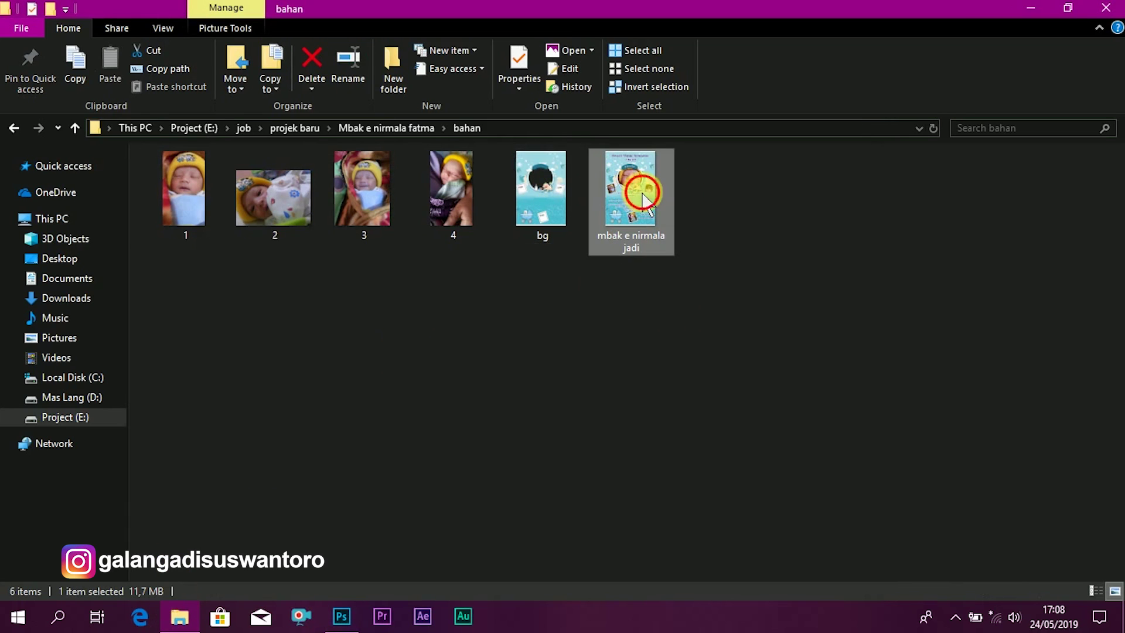
double_click(631, 206)
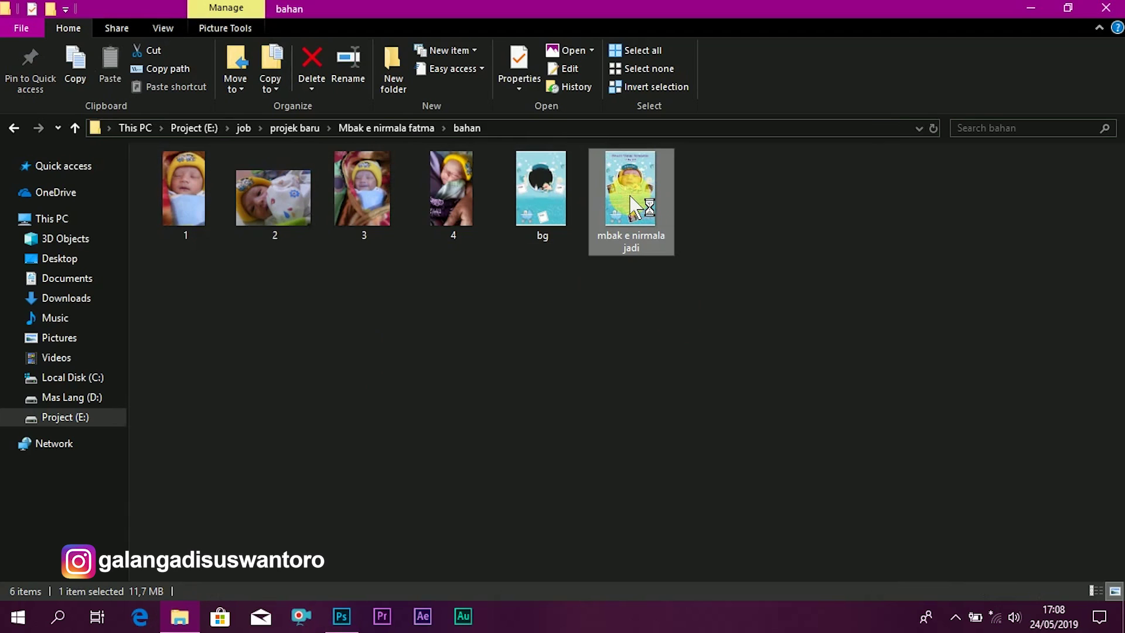